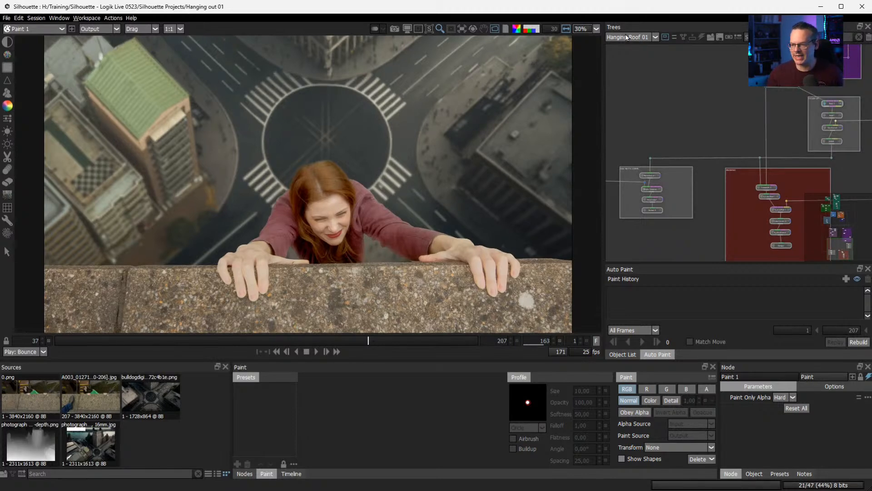
- Switch to the Hanging Start tree, play through its source clip and return to frame 0
{"action": "left_click", "coordinate": [655, 38]}
{"action": "left_click", "coordinate": [643, 59]}
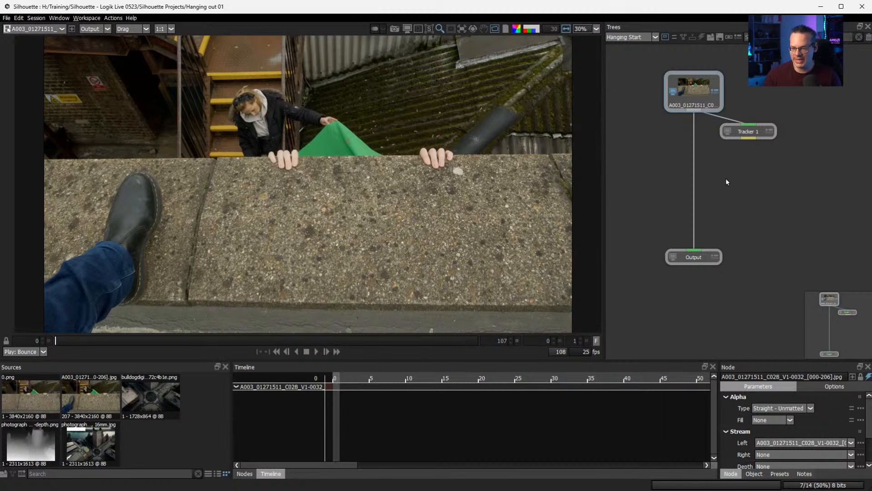
{"action": "left_click", "coordinate": [695, 90]}
{"action": "left_click", "coordinate": [317, 352]}
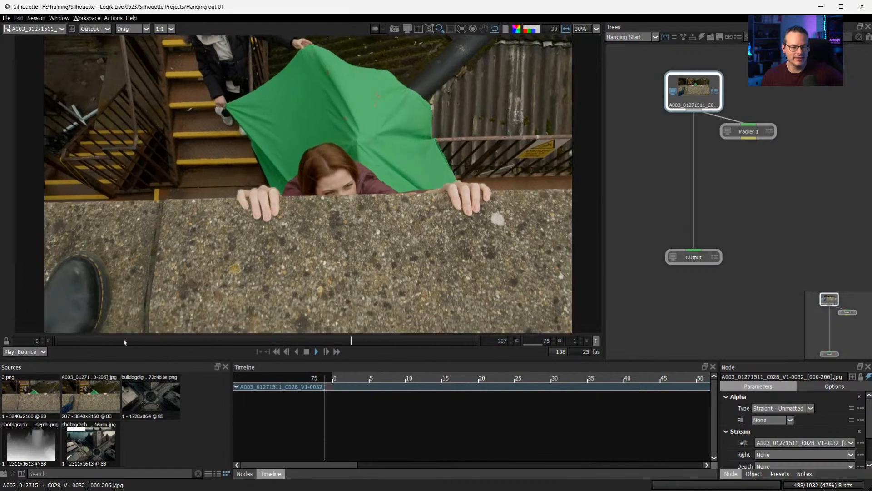
{"action": "left_click", "coordinate": [307, 351]}
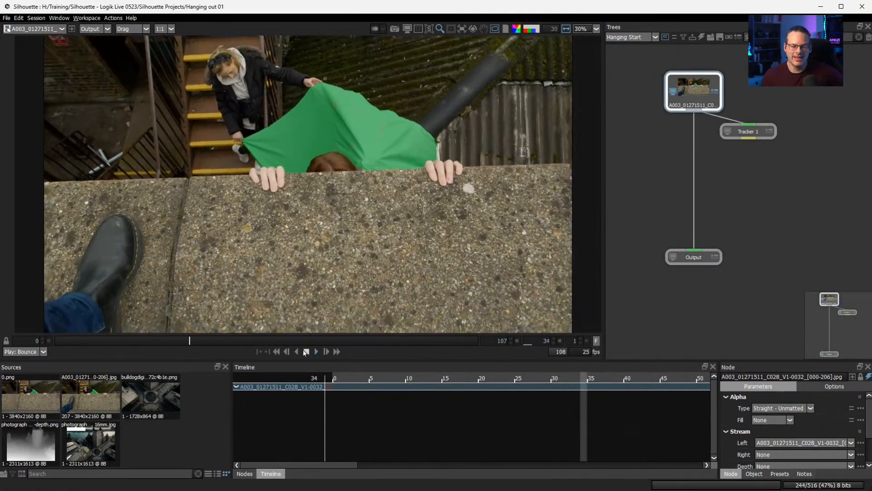
{"action": "left_click_drag", "start_coordinate": [140, 340], "coordinate": [55, 341]}
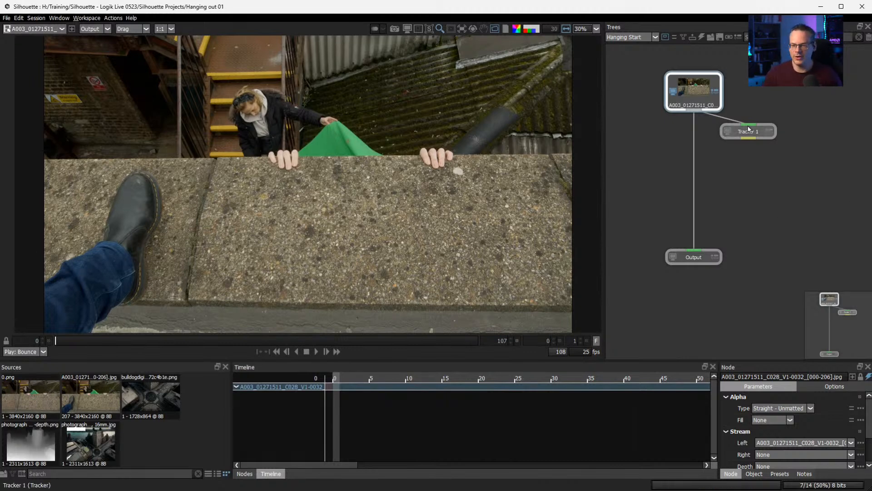
- Insert a Stability node between the source clip and the output, moving Tracker 1 aside
{"action": "left_click_drag", "start_coordinate": [749, 131], "coordinate": [788, 146]}
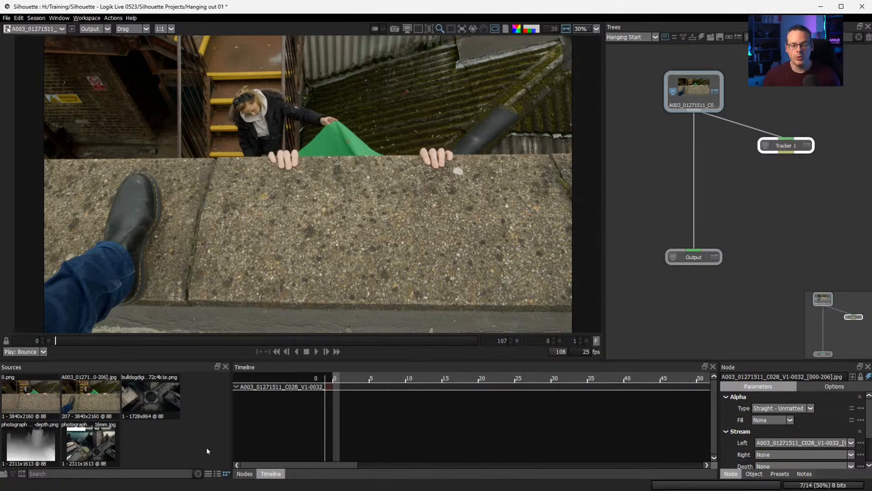
{"action": "left_click", "coordinate": [691, 101]}
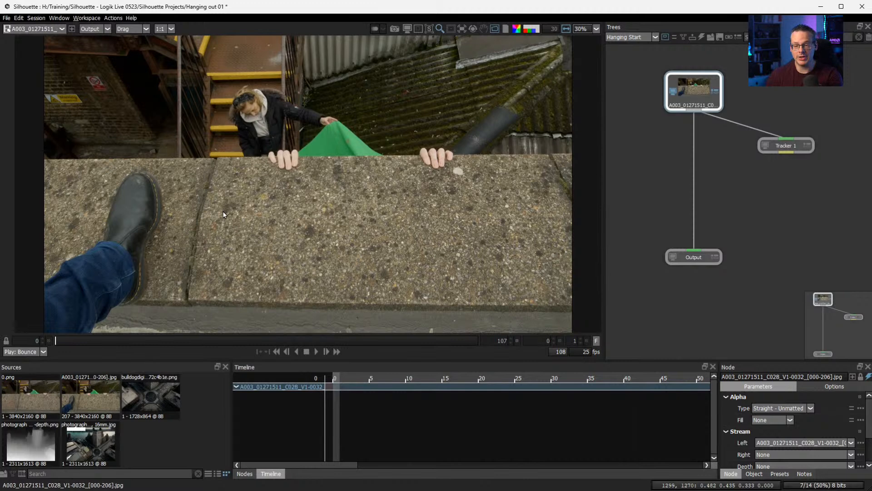
{"action": "left_click", "coordinate": [694, 102]}
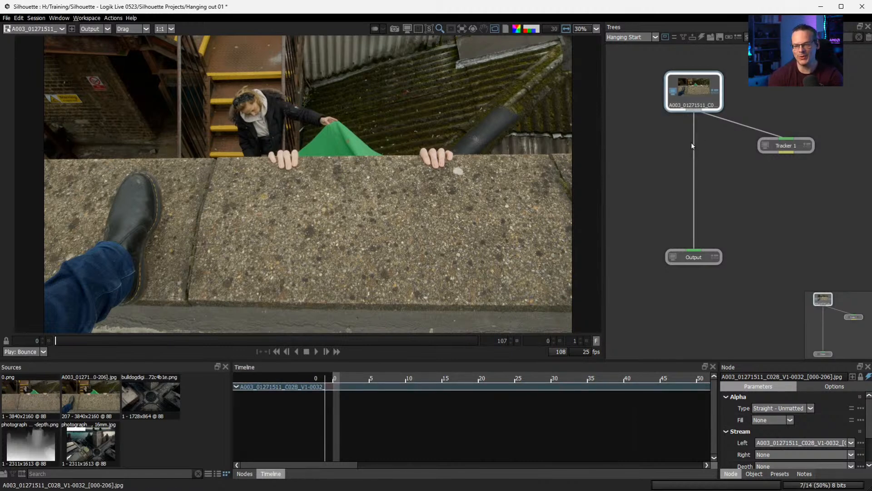
{"action": "key", "text": "Return"}
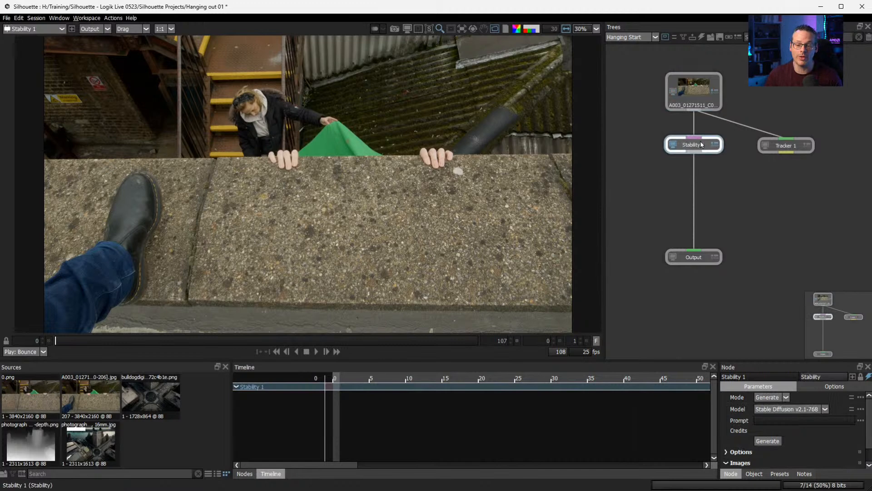
{"action": "left_click_drag", "start_coordinate": [692, 145], "coordinate": [658, 144]}
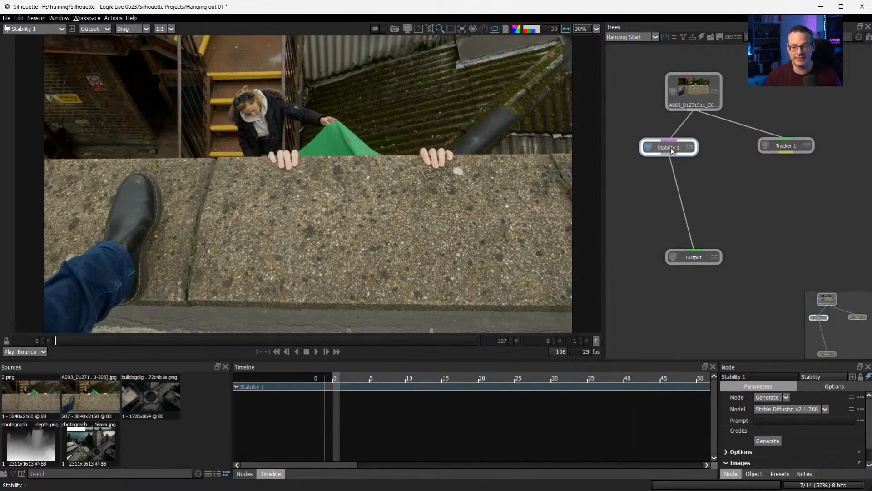
- Review the modes offered by the Stability node in its enlarged parameters
{"action": "left_click_drag", "start_coordinate": [728, 359], "coordinate": [728, 249]}
{"action": "left_click_drag", "start_coordinate": [720, 312], "coordinate": [543, 307]}
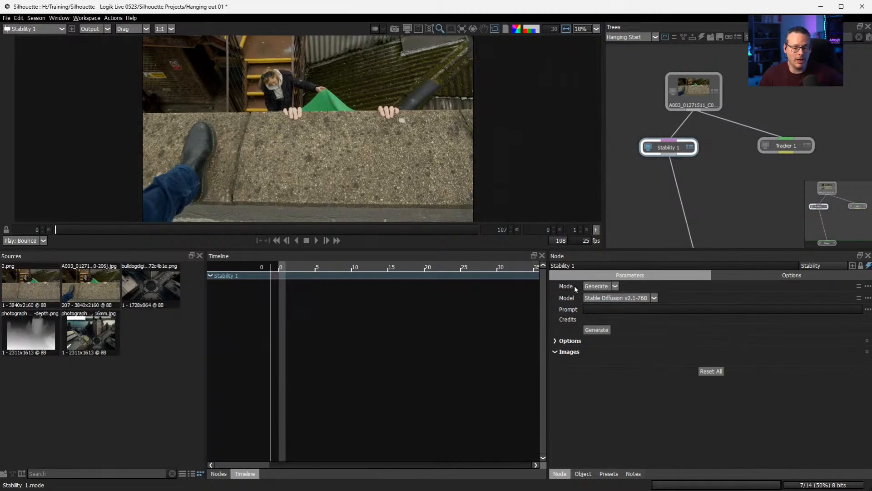
{"action": "left_click", "coordinate": [614, 287]}
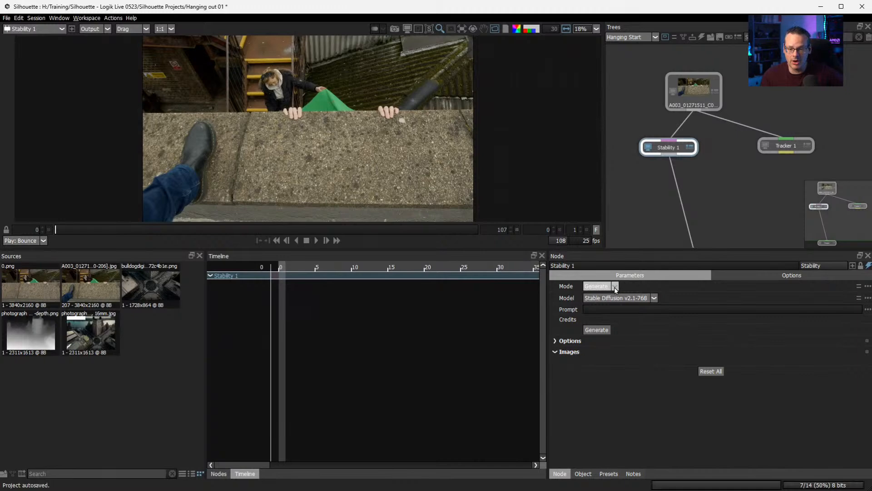
{"action": "left_click", "coordinate": [615, 289]}
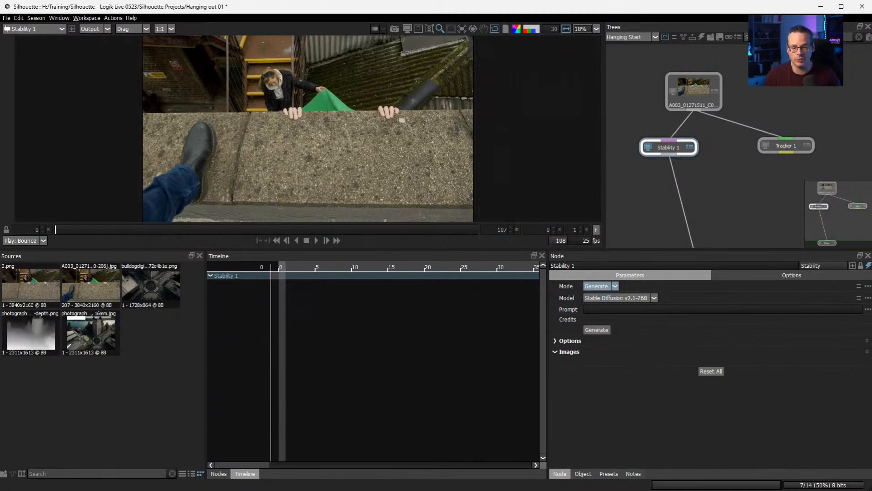
{"action": "left_click_drag", "start_coordinate": [641, 248], "coordinate": [658, 387]}
{"action": "left_click_drag", "start_coordinate": [546, 405], "coordinate": [624, 407]}
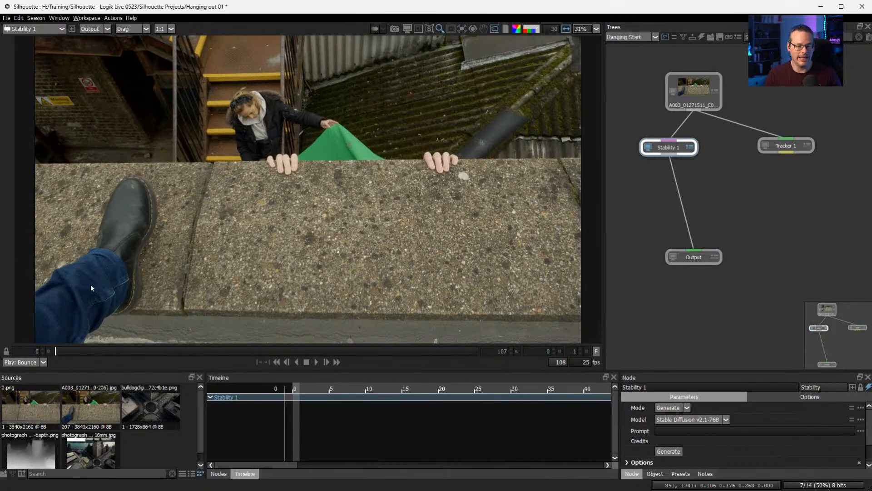
- Make room between the source clip and the Stability node, and copy the tracked Layer 1 from Tracker 1
{"action": "left_click_drag", "start_coordinate": [661, 145], "coordinate": [680, 188]}
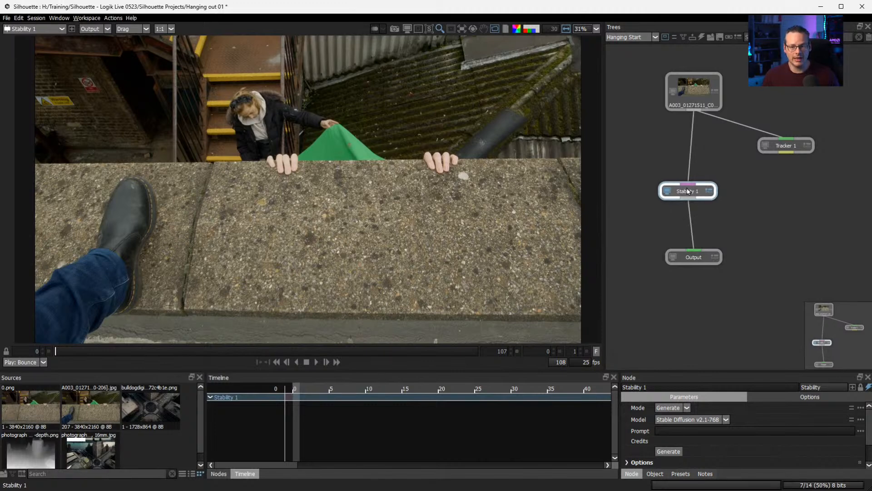
{"action": "left_click_drag", "start_coordinate": [787, 149], "coordinate": [793, 123]}
{"action": "left_click", "coordinate": [796, 120]}
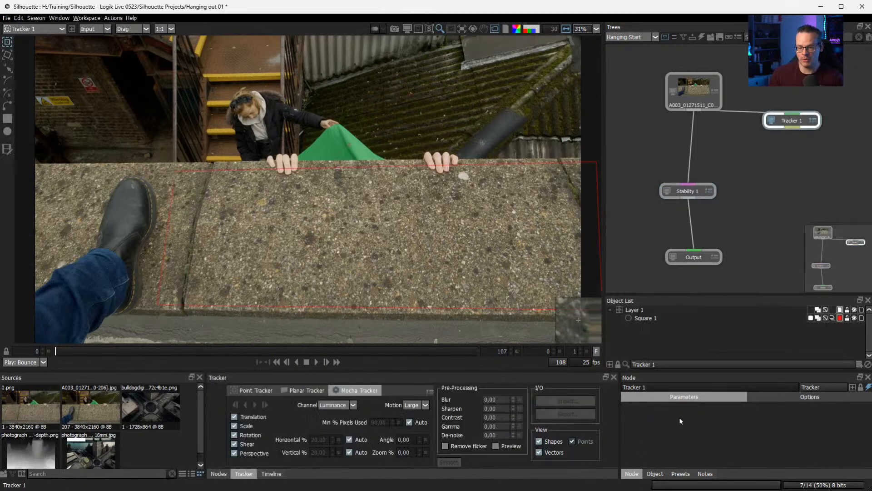
{"action": "left_click", "coordinate": [634, 310]}
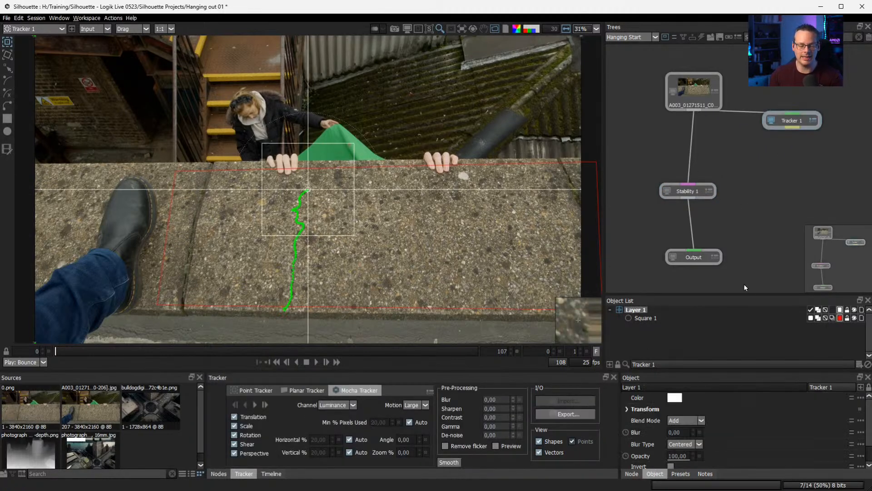
- Add a Roto node after the source clip and reconnect Tracker 1 directly to the source
{"action": "left_click", "coordinate": [693, 89]}
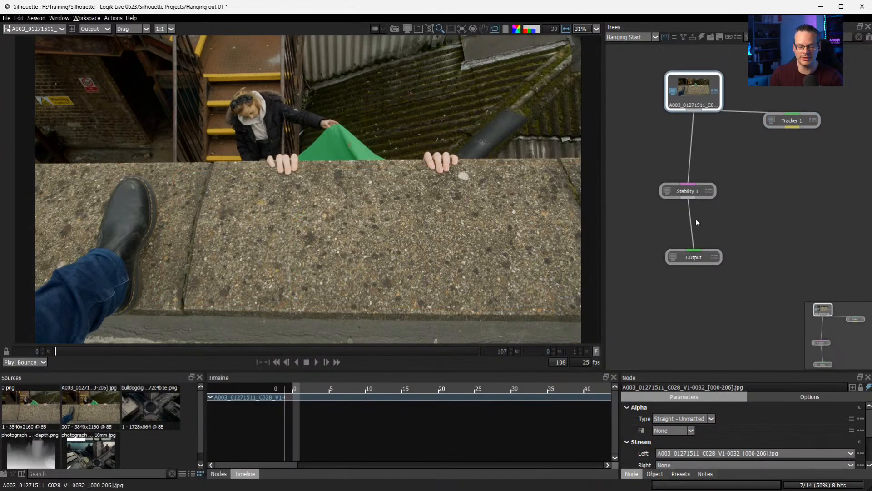
{"action": "key", "text": "r"}
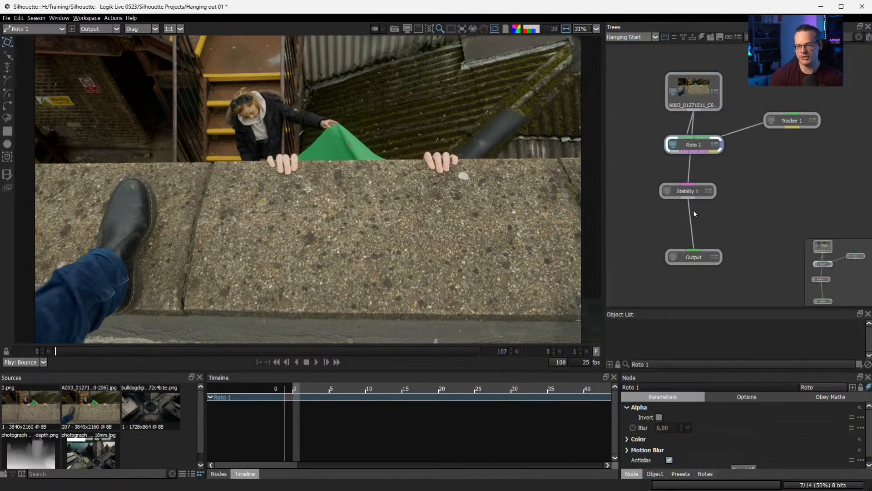
{"action": "left_click_drag", "start_coordinate": [727, 137], "coordinate": [709, 110]}
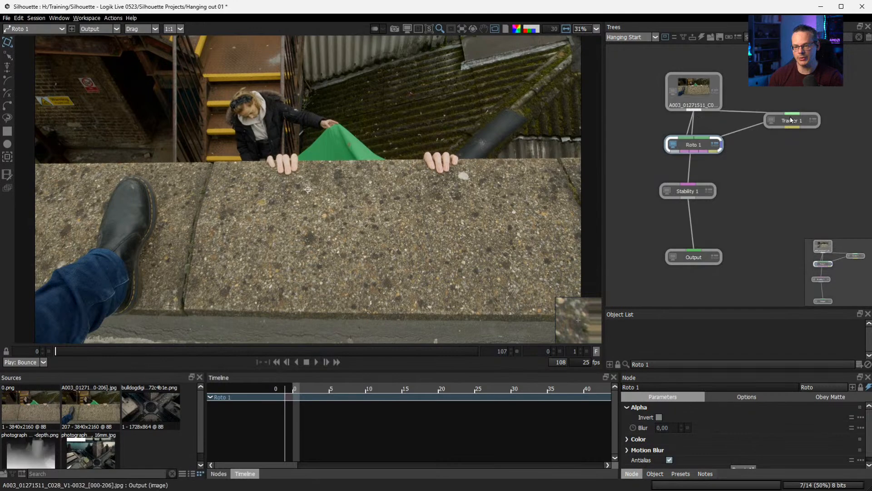
{"action": "left_click_drag", "start_coordinate": [692, 146], "coordinate": [660, 146]}
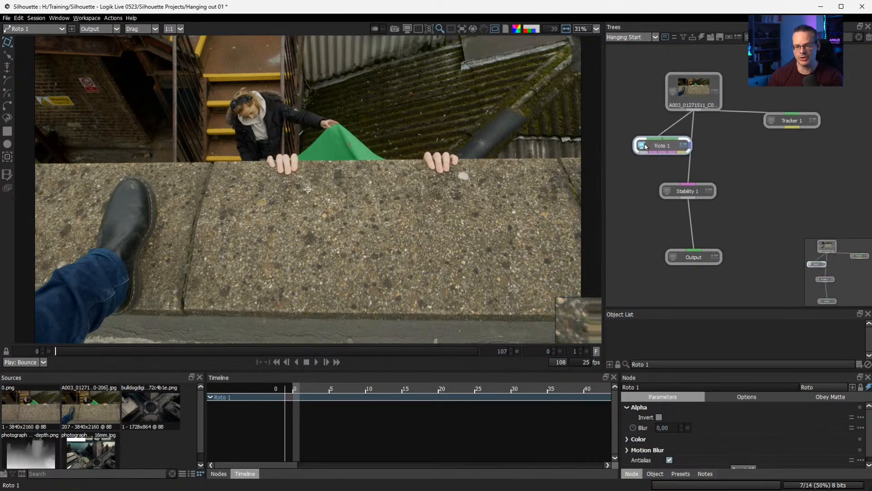
- Paste the tracked layer into Roto 1, delete its Square 1 shape and select the layer at frame 0
{"action": "key", "text": "ctrl+v"}
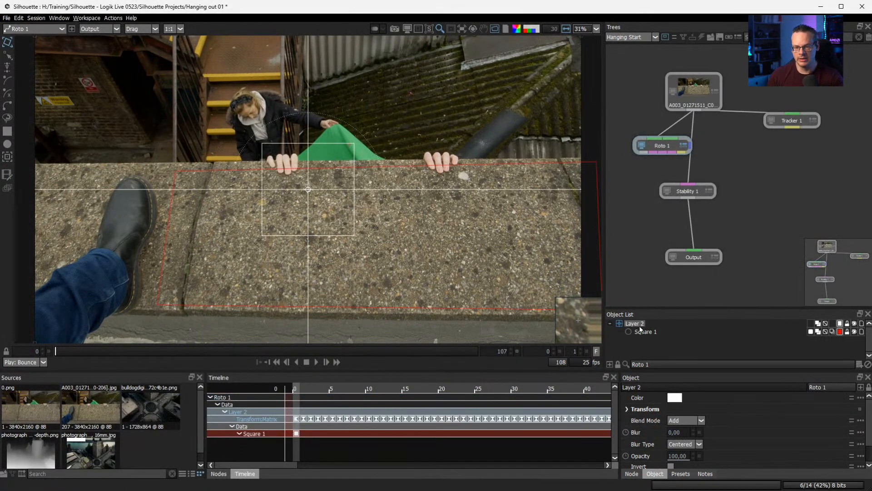
{"action": "left_click", "coordinate": [644, 332]}
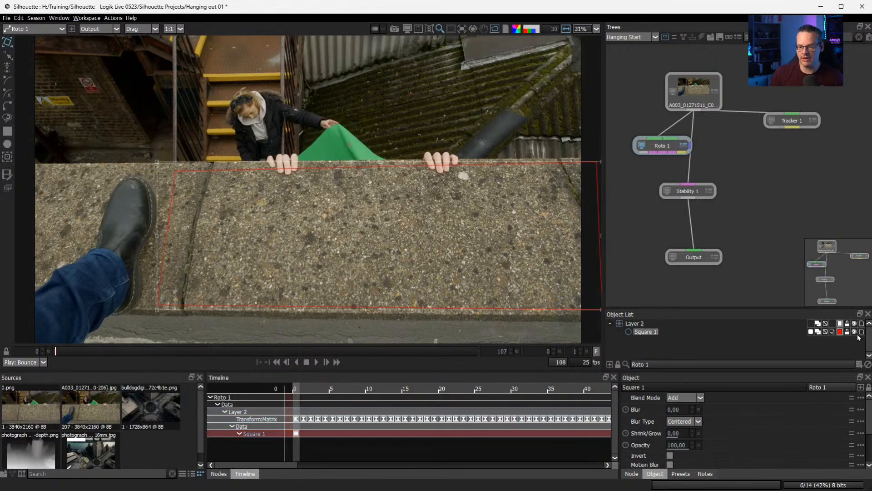
{"action": "left_click", "coordinate": [866, 364]}
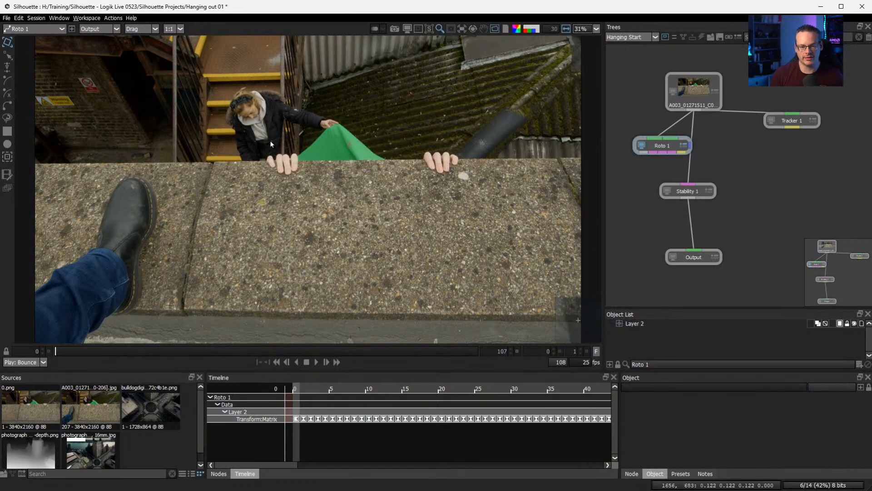
{"action": "left_click", "coordinate": [636, 323]}
{"action": "left_click", "coordinate": [71, 351]}
{"action": "left_click_drag", "start_coordinate": [79, 350], "coordinate": [56, 351]}
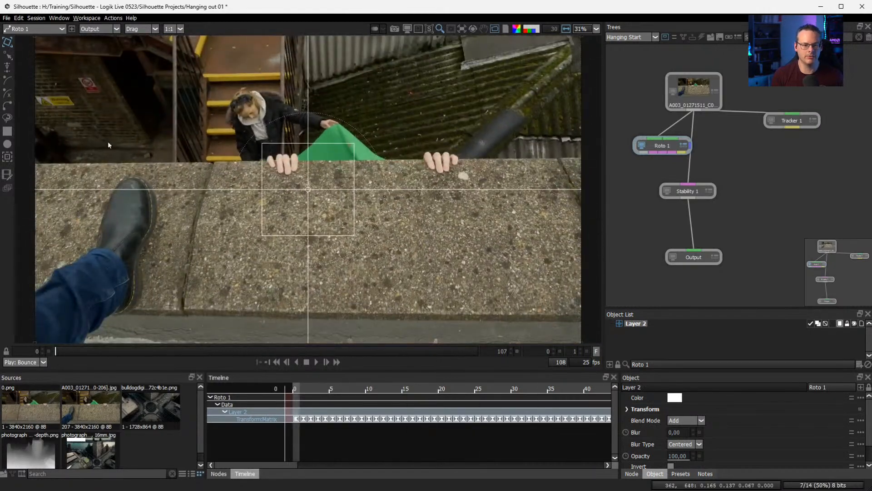
- Draw a closed X-spline loosely around the boot and jeans leg inside the tracked layer and fine-tune its points
{"action": "key", "text": "x"}
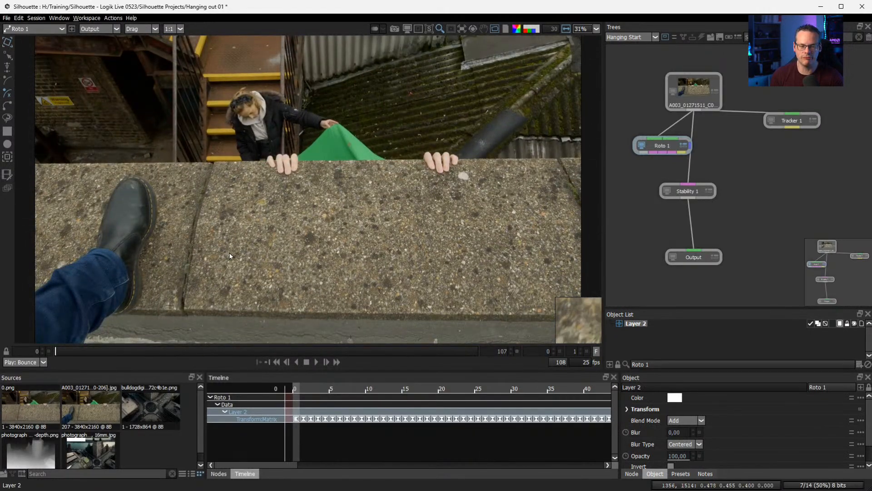
{"action": "left_click_drag", "start_coordinate": [231, 254], "coordinate": [252, 283]}
{"action": "left_click", "coordinate": [264, 242]}
{"action": "left_click", "coordinate": [193, 312]}
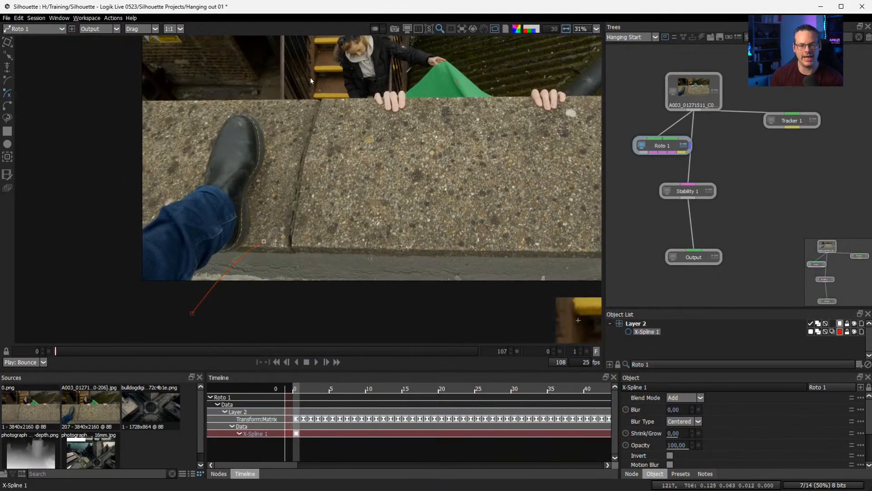
{"action": "left_click", "coordinate": [267, 104]}
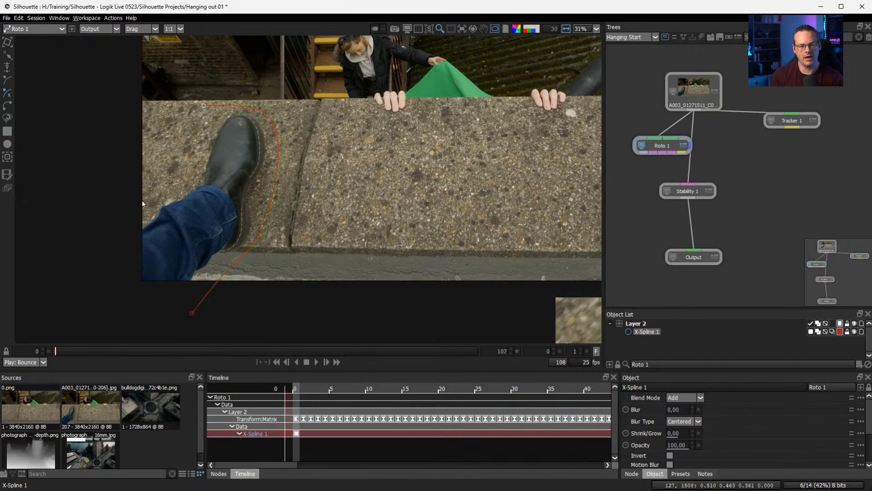
{"action": "left_click", "coordinate": [103, 227]}
{"action": "left_click", "coordinate": [116, 299]}
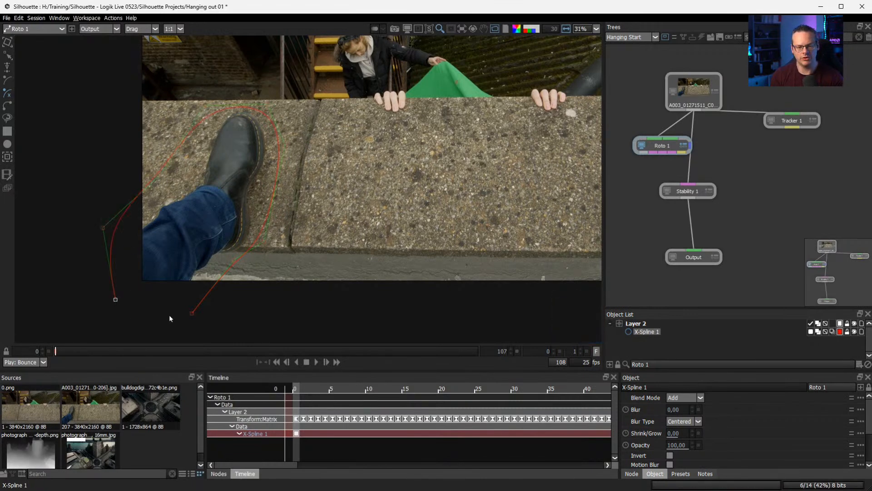
{"action": "left_click", "coordinate": [192, 312]}
{"action": "left_click_drag", "start_coordinate": [192, 313], "coordinate": [195, 315]}
{"action": "left_click_drag", "start_coordinate": [263, 243], "coordinate": [271, 241]}
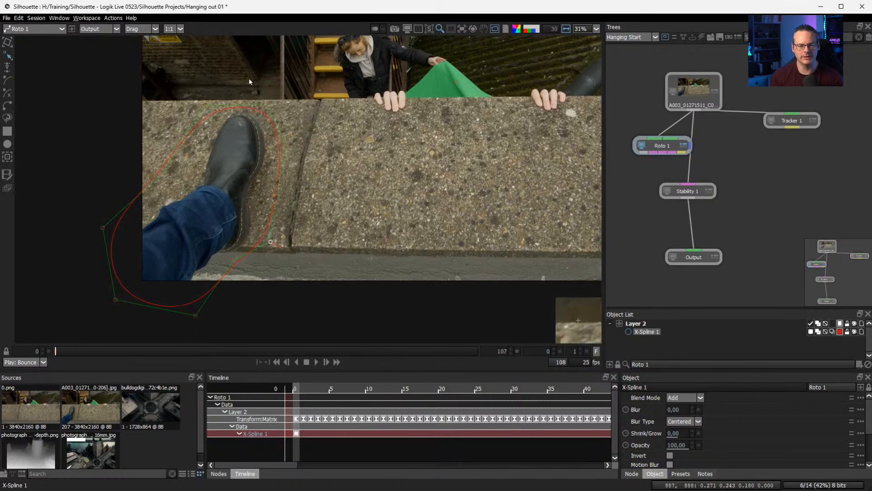
{"action": "left_click", "coordinate": [203, 104]}
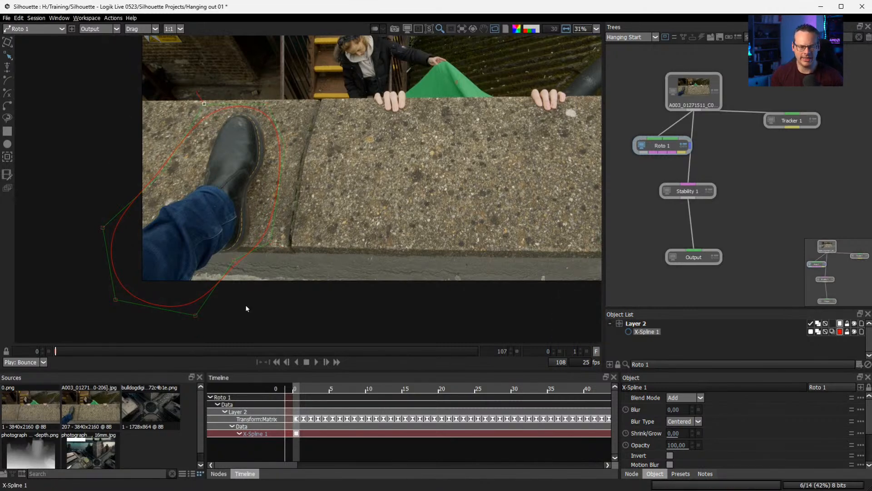
- Connect Roto 1 to the Stability node, align it above that node and check the roto's alpha matte
{"action": "left_click_drag", "start_coordinate": [658, 153], "coordinate": [688, 185]}
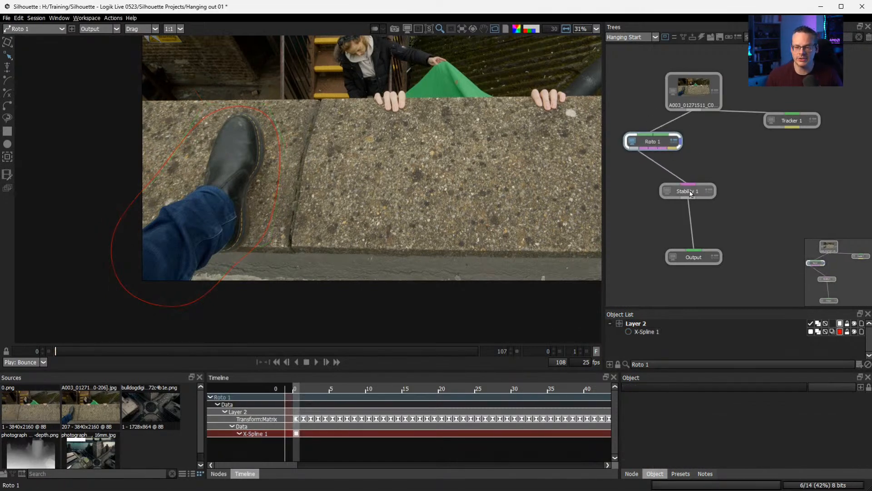
{"action": "left_click", "coordinate": [692, 197]}
{"action": "left_click_drag", "start_coordinate": [653, 141], "coordinate": [689, 159]}
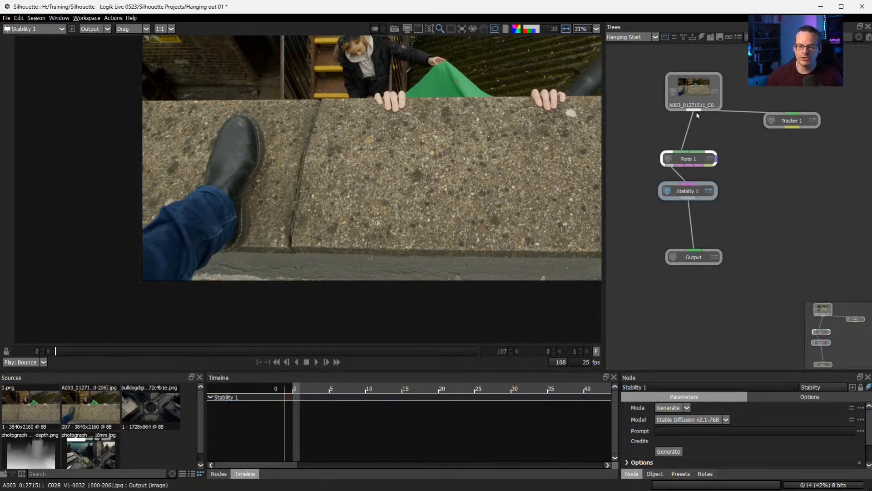
{"action": "left_click", "coordinate": [699, 161]}
{"action": "key", "text": "a"}
{"action": "key", "text": "a"}
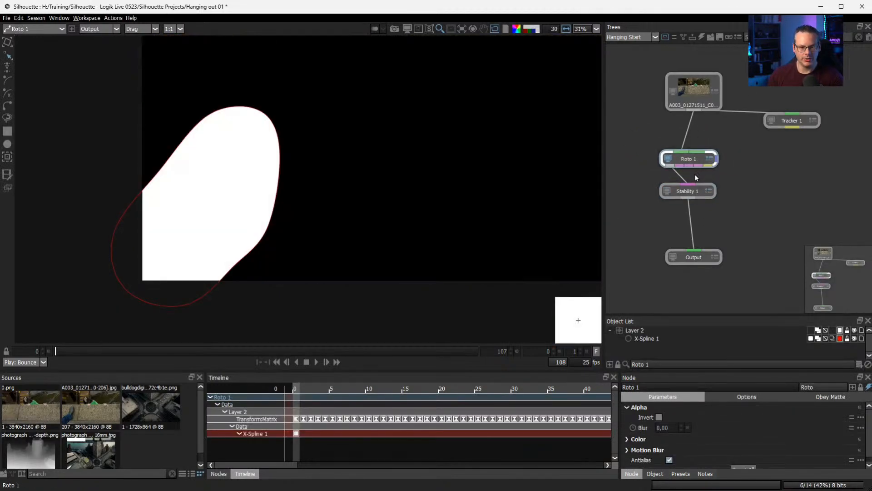
- Set the Stability 1 node to Inpaint mode with the Stable Inpainting v2.0 model, leave the prompt empty and generate the images
{"action": "double_click", "coordinate": [692, 195]}
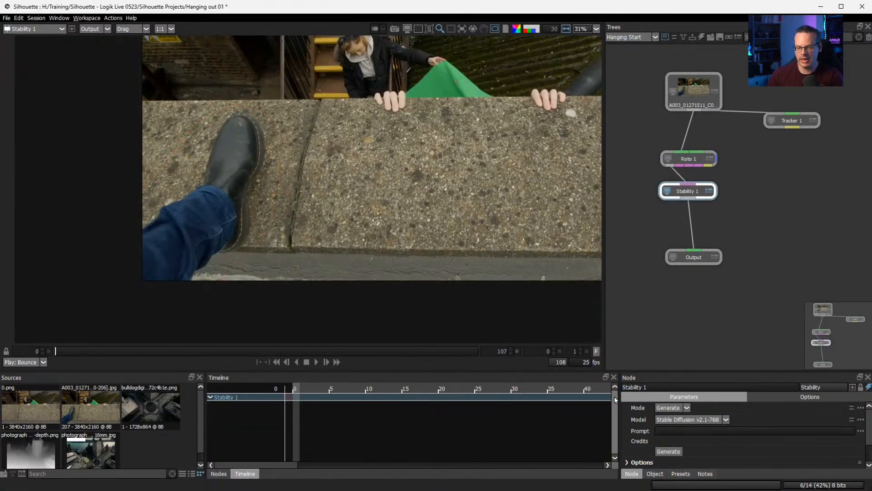
{"action": "left_click_drag", "start_coordinate": [677, 371], "coordinate": [672, 293]}
{"action": "left_click", "coordinate": [688, 332]}
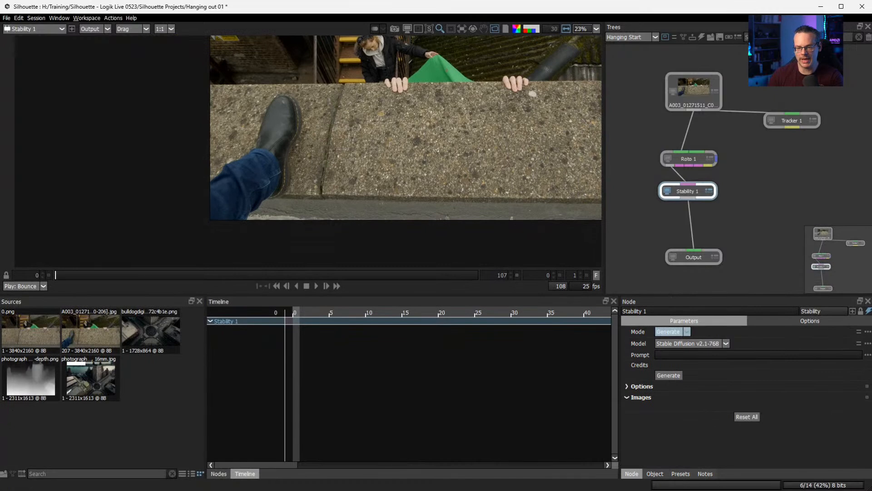
{"action": "left_click", "coordinate": [674, 349]}
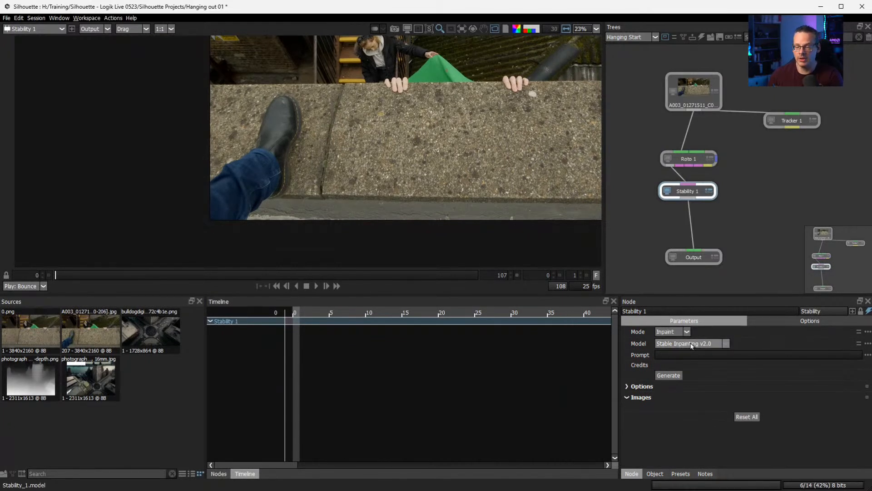
{"action": "left_click", "coordinate": [722, 346]}
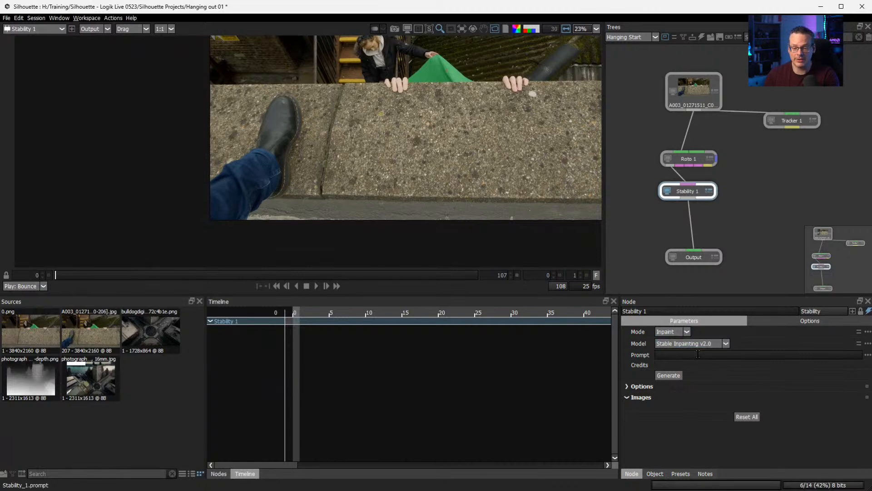
{"action": "left_click", "coordinate": [670, 376]}
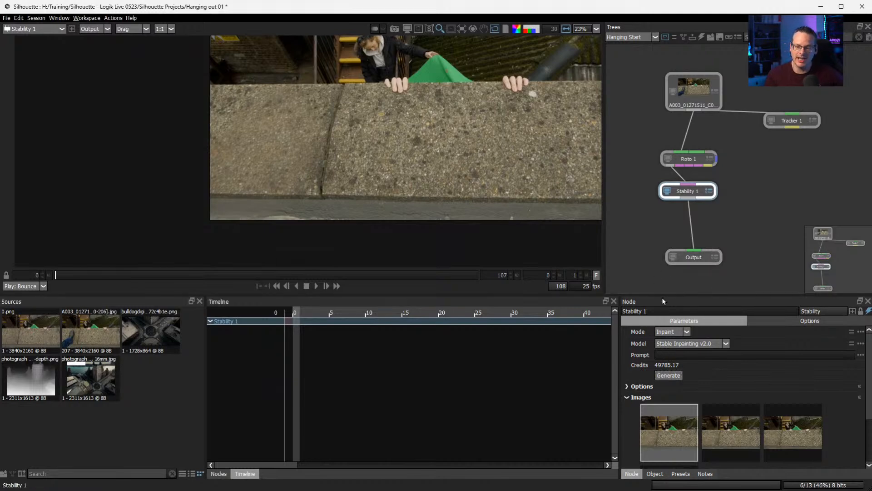
- Review the Stability generation options and compare the generated inpaint images of the cleaned ledge
{"action": "scroll", "coordinate": [648, 368], "scroll_direction": "down", "scroll_amount": 1}
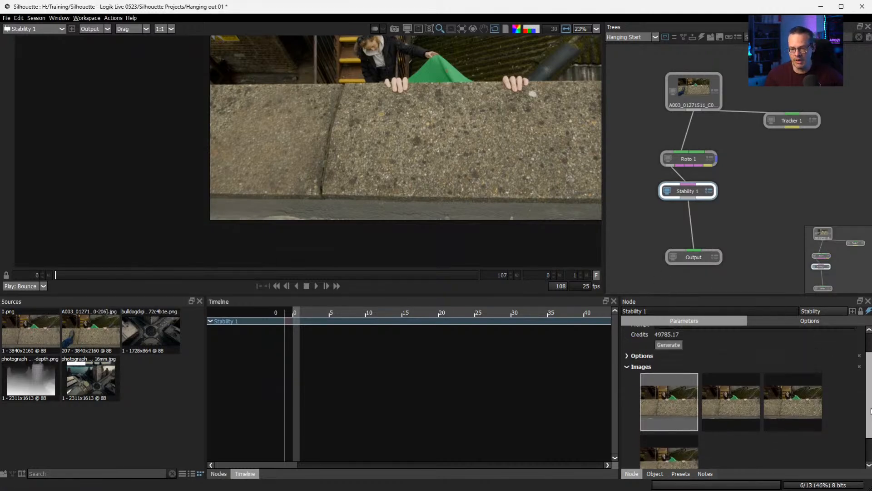
{"action": "left_click", "coordinate": [627, 362]}
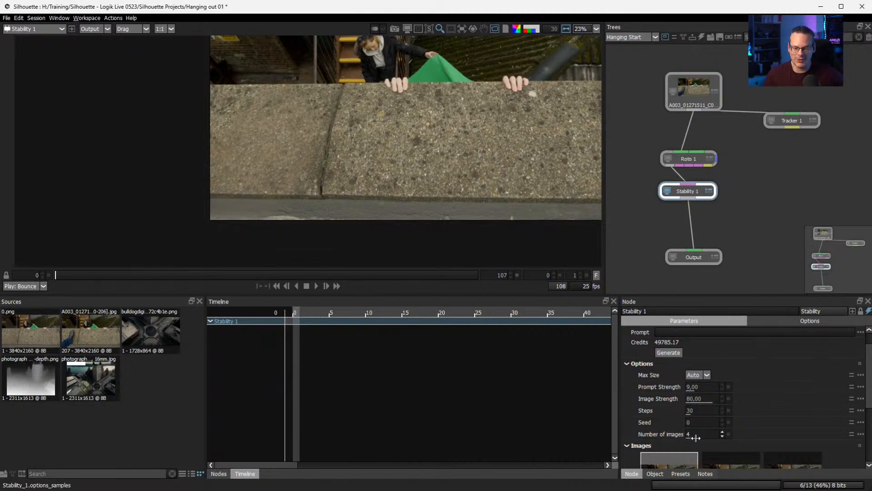
{"action": "left_click", "coordinate": [626, 363]}
{"action": "scroll", "coordinate": [863, 364], "scroll_direction": "down", "scroll_amount": 2}
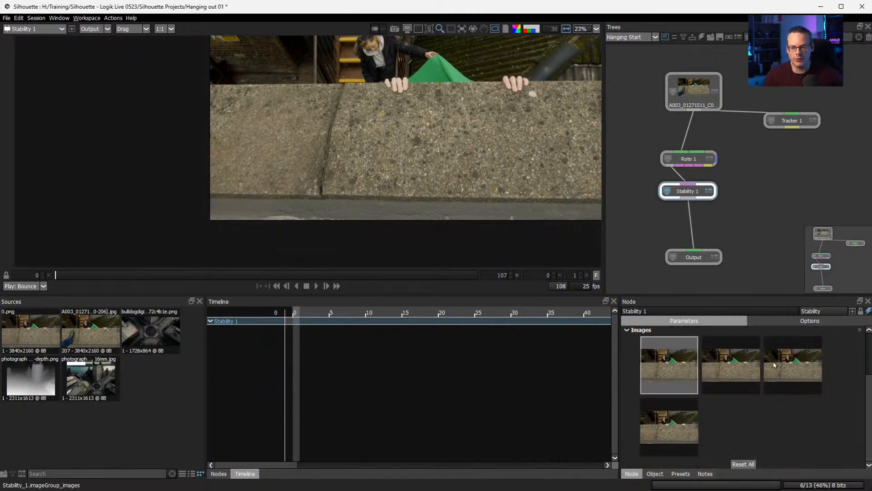
{"action": "left_click", "coordinate": [739, 363]}
{"action": "left_click", "coordinate": [786, 366]}
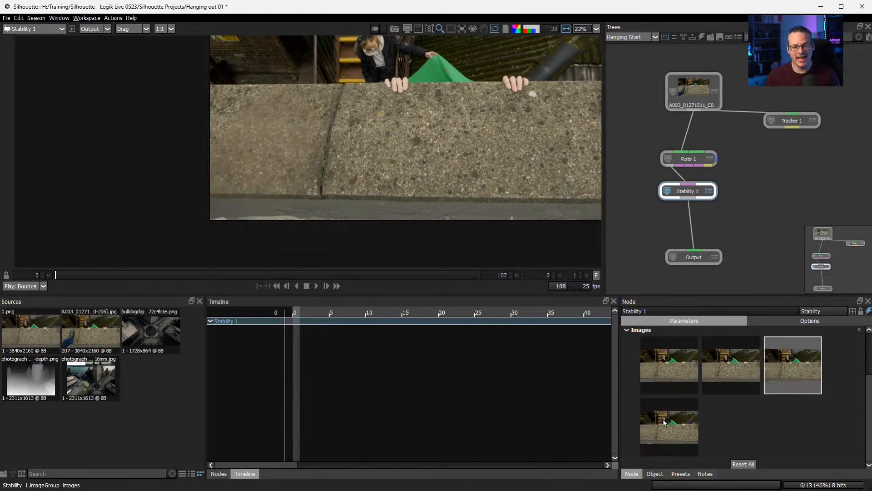
{"action": "left_click", "coordinate": [668, 423]}
{"action": "left_click", "coordinate": [669, 369]}
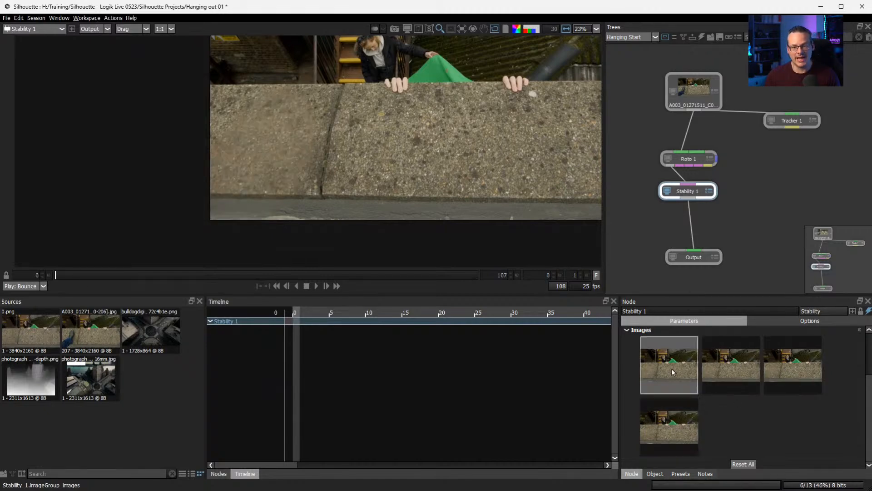
{"action": "left_click", "coordinate": [723, 370]}
{"action": "left_click", "coordinate": [786, 370]}
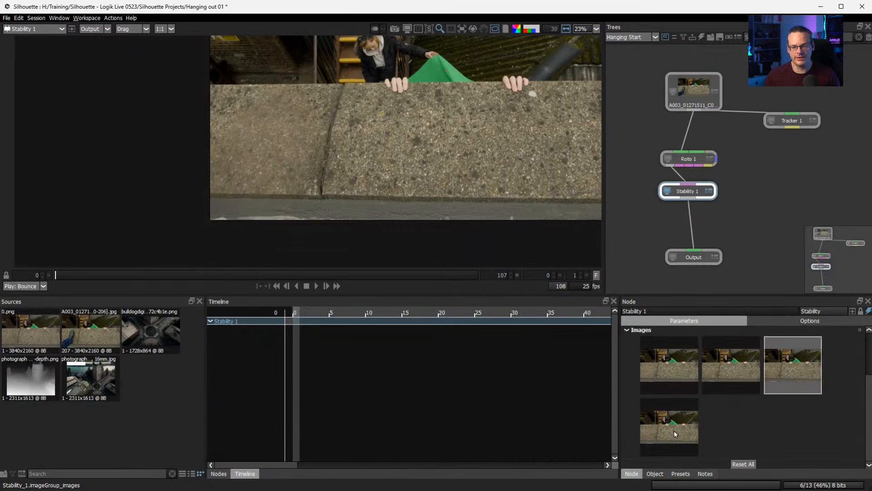
{"action": "left_click", "coordinate": [673, 430]}
{"action": "left_click", "coordinate": [677, 373]}
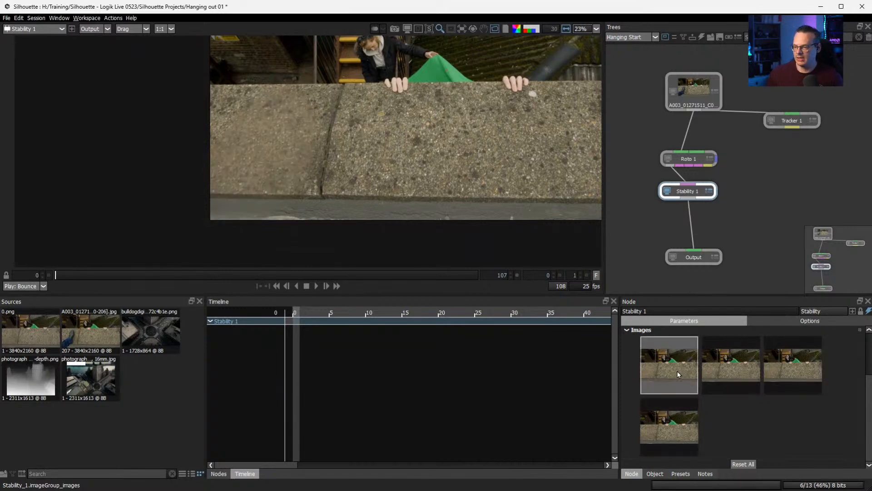
- Examine the patched ledge area up close in each generated image, checking the concrete texture and the joint
{"action": "scroll", "coordinate": [286, 215], "scroll_direction": "up", "scroll_amount": 2}
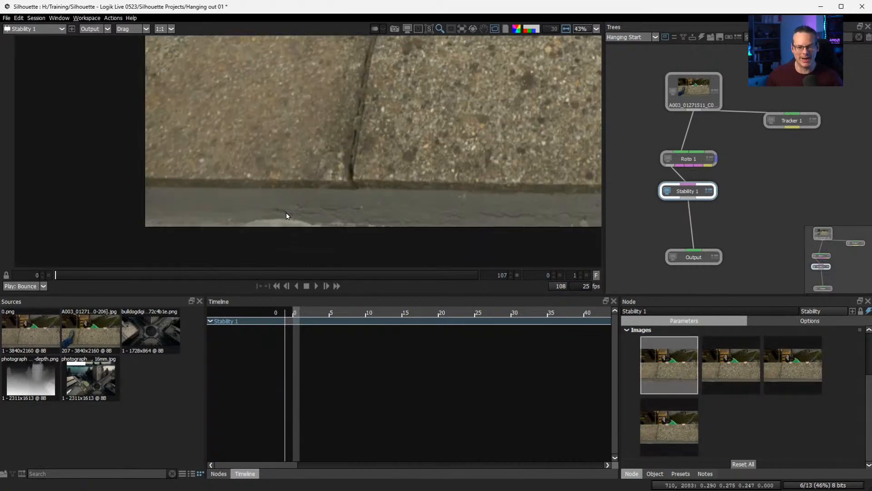
{"action": "scroll", "coordinate": [301, 149], "scroll_direction": "down", "scroll_amount": 1}
{"action": "left_click_drag", "start_coordinate": [380, 128], "coordinate": [336, 191]}
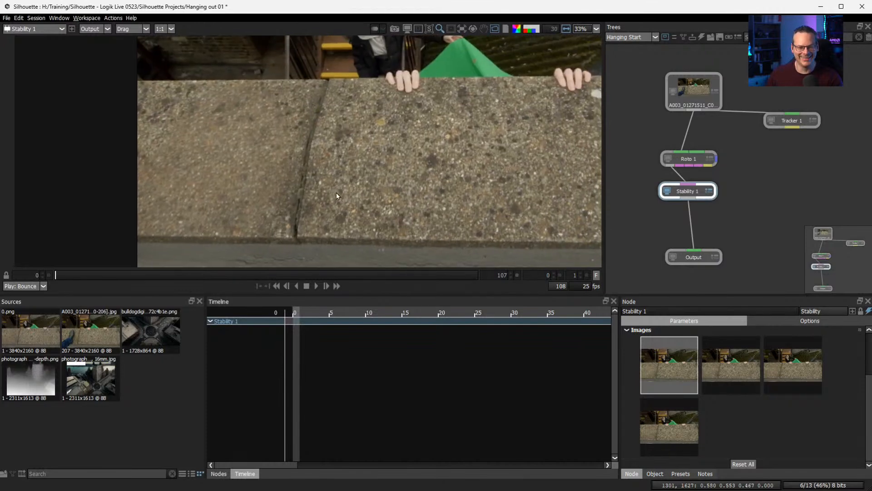
{"action": "left_click", "coordinate": [742, 369]}
{"action": "left_click", "coordinate": [795, 360]}
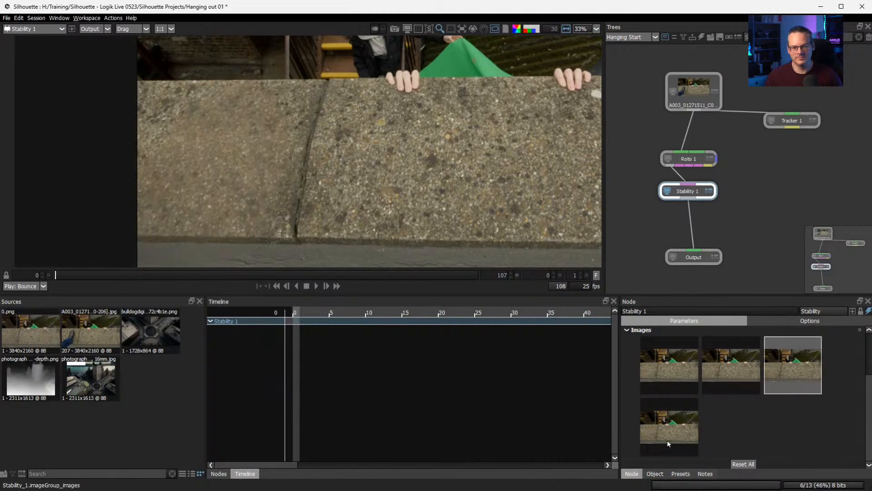
{"action": "left_click", "coordinate": [672, 434]}
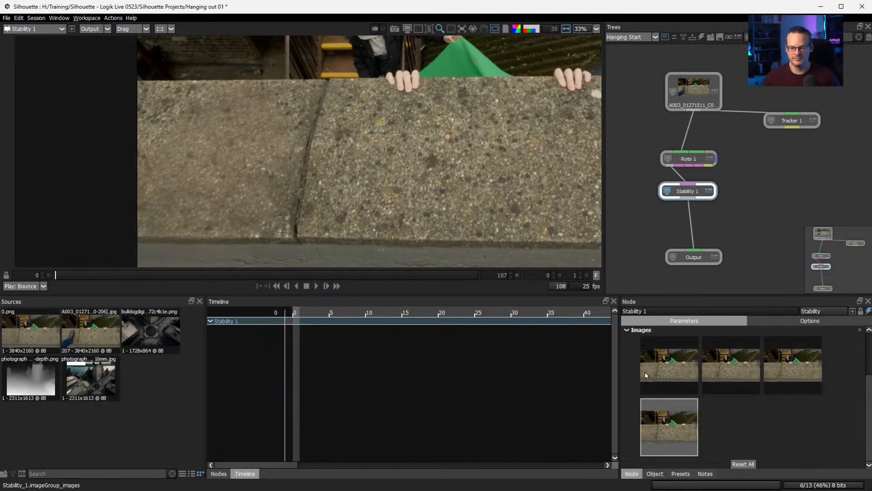
{"action": "left_click", "coordinate": [676, 369]}
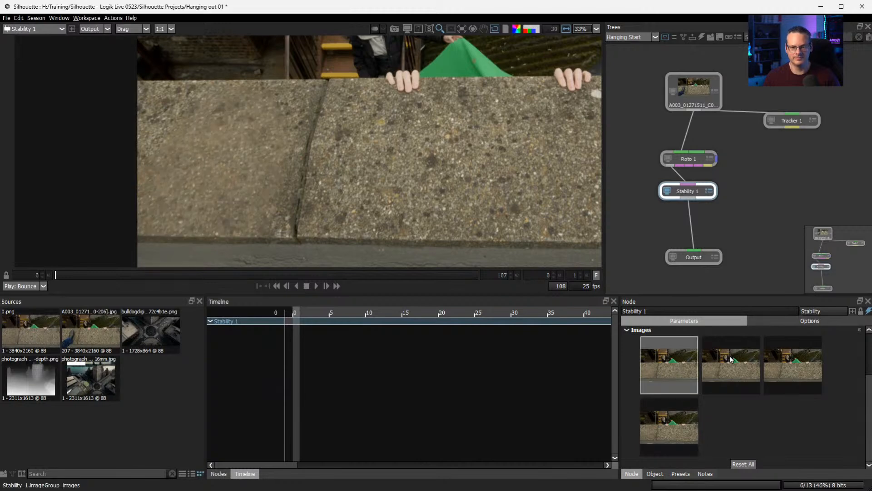
{"action": "left_click", "coordinate": [746, 360]}
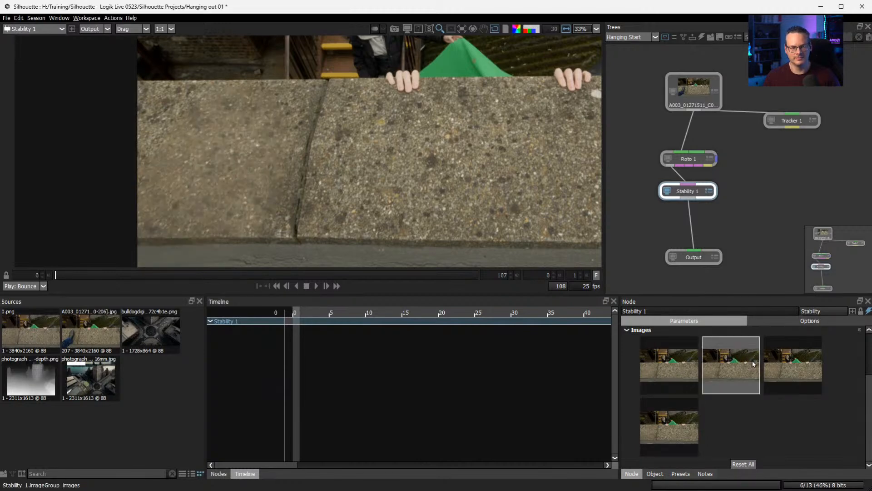
{"action": "left_click", "coordinate": [802, 366]}
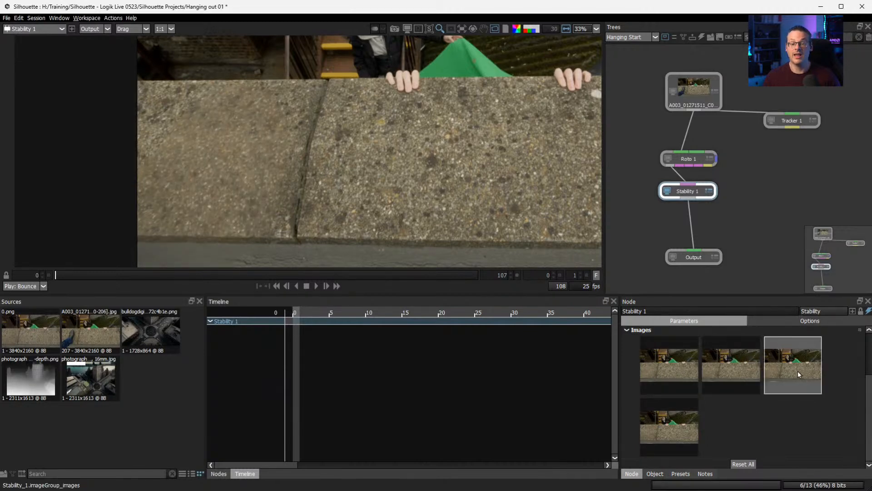
{"action": "left_click", "coordinate": [681, 421]}
{"action": "left_click", "coordinate": [664, 371]}
{"action": "left_click", "coordinate": [732, 364]}
{"action": "left_click", "coordinate": [776, 363]}
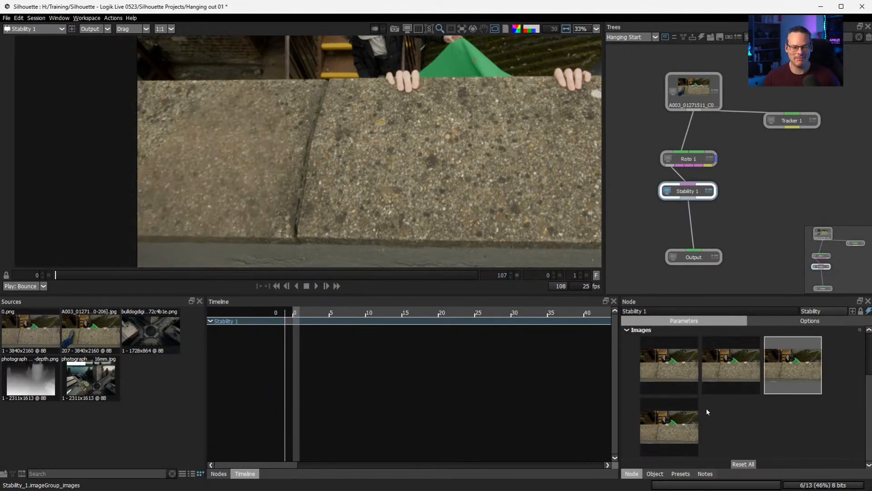
{"action": "left_click", "coordinate": [688, 422]}
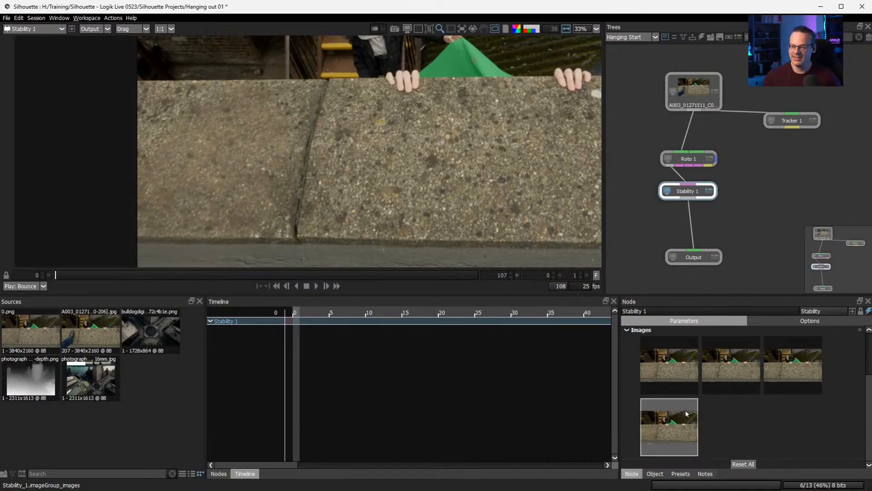
- Compare the generated variations again and choose the first image as the inpaint result
{"action": "scroll", "coordinate": [854, 364], "scroll_direction": "up", "scroll_amount": 3}
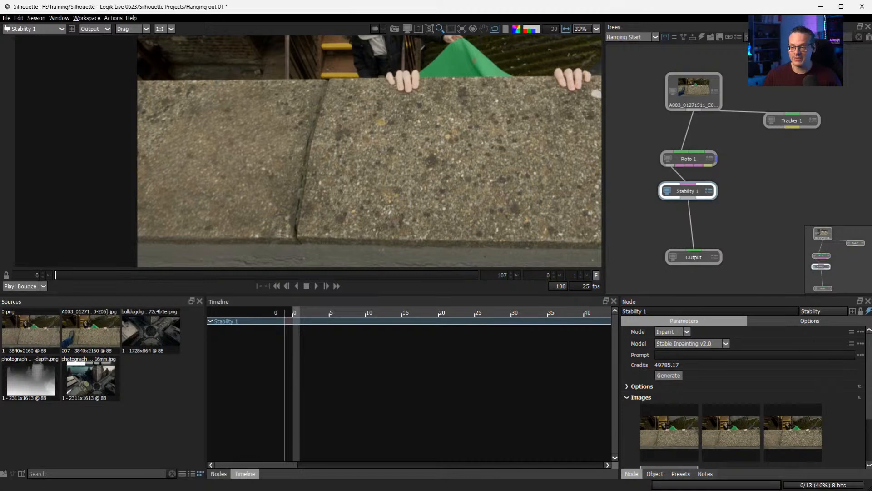
{"action": "scroll", "coordinate": [869, 376], "scroll_direction": "down", "scroll_amount": 3}
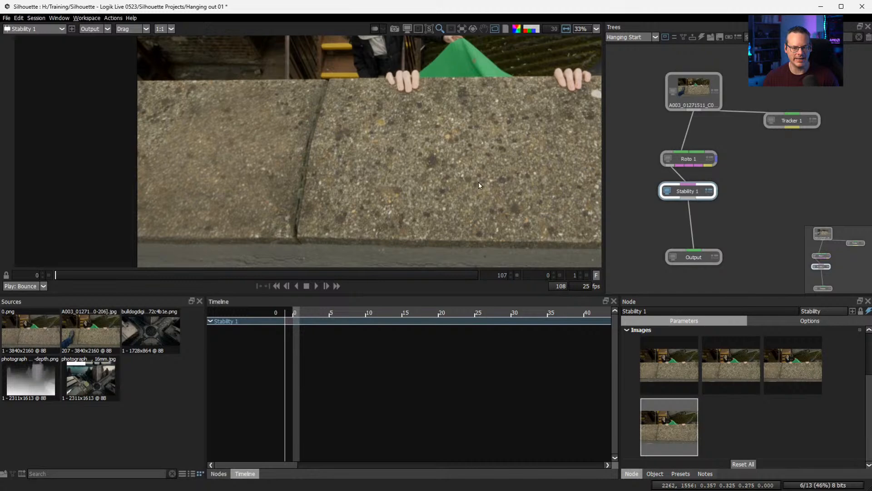
{"action": "left_click", "coordinate": [734, 362]}
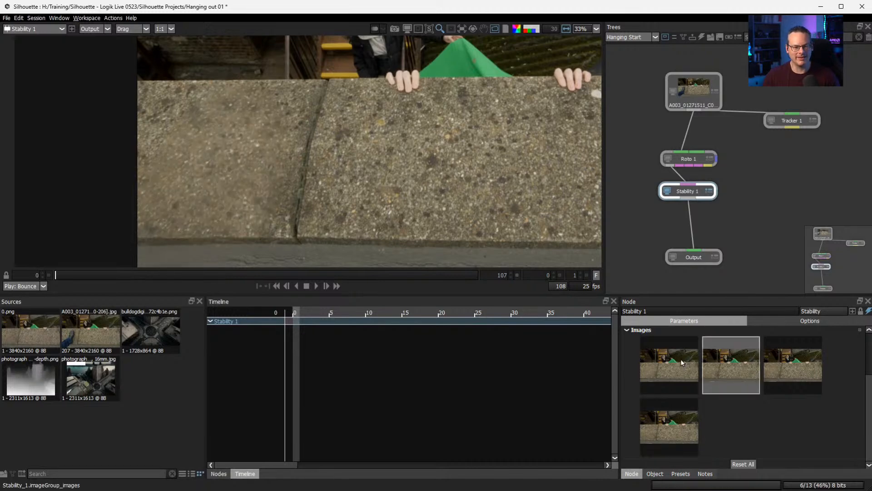
{"action": "left_click", "coordinate": [682, 362]}
{"action": "left_click", "coordinate": [776, 362]}
{"action": "left_click", "coordinate": [732, 360]}
{"action": "left_click", "coordinate": [677, 373]}
{"action": "left_click", "coordinate": [675, 424]}
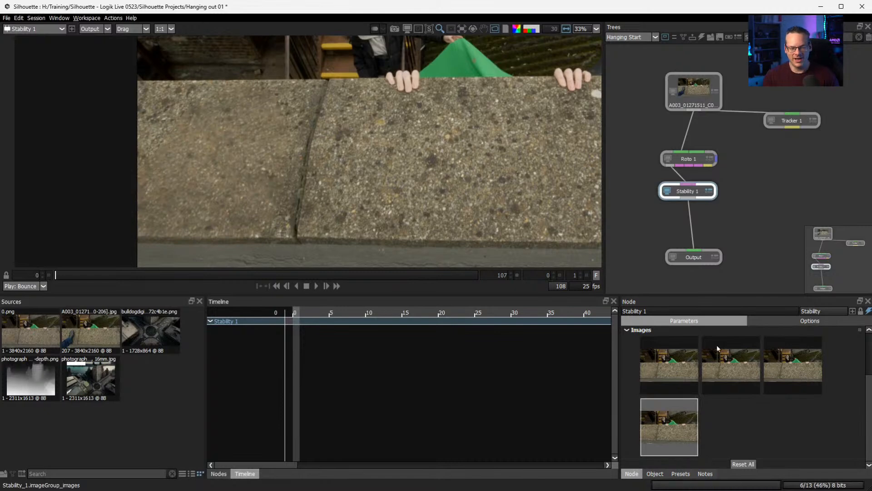
{"action": "left_click", "coordinate": [722, 367]}
{"action": "left_click", "coordinate": [676, 370]}
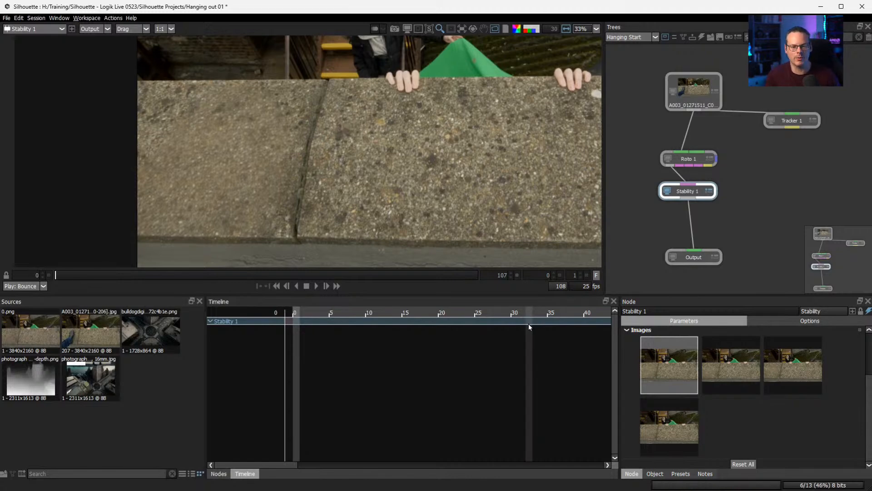
{"action": "left_click", "coordinate": [745, 367]}
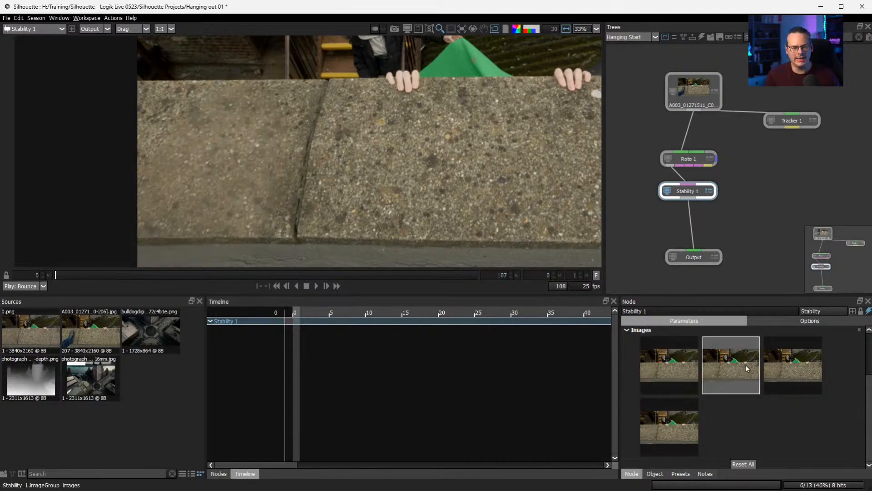
{"action": "left_click", "coordinate": [804, 368]}
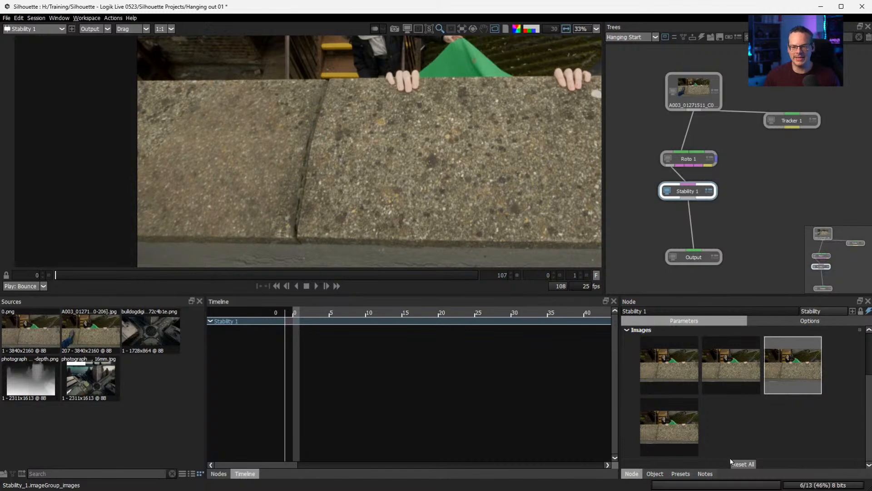
{"action": "left_click", "coordinate": [671, 420]}
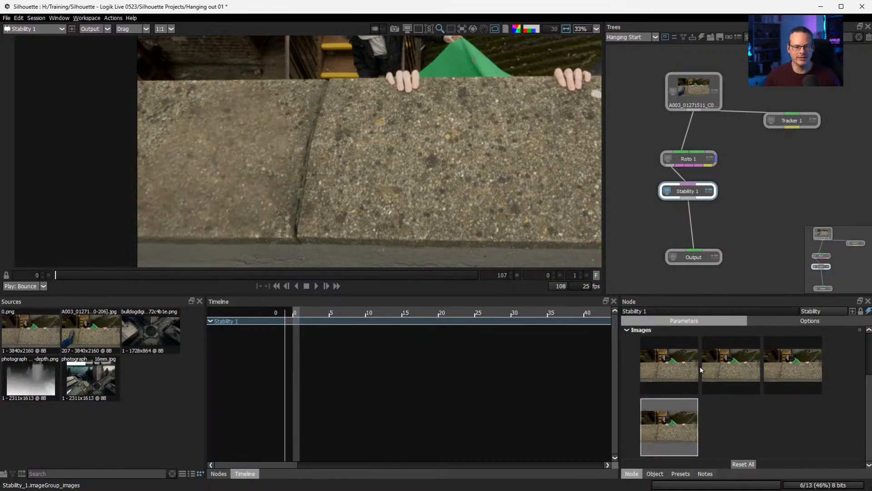
{"action": "left_click", "coordinate": [727, 371]}
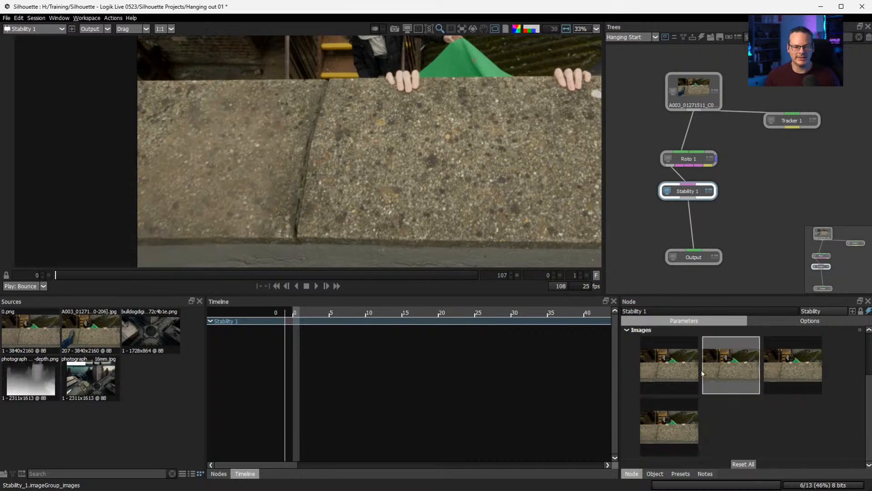
{"action": "left_click", "coordinate": [664, 370]}
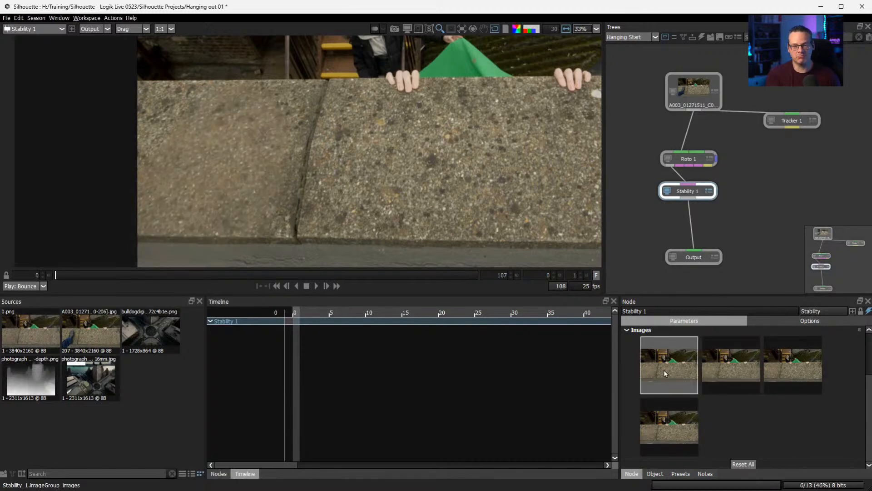
- Rearrange Roto 1 and Stability 1, insert a Detail node between Stability 1 and Output, and raise its Coarse value to 3,70
{"action": "left_click_drag", "start_coordinate": [687, 160], "coordinate": [681, 145]}
{"action": "left_click_drag", "start_coordinate": [688, 191], "coordinate": [678, 175]}
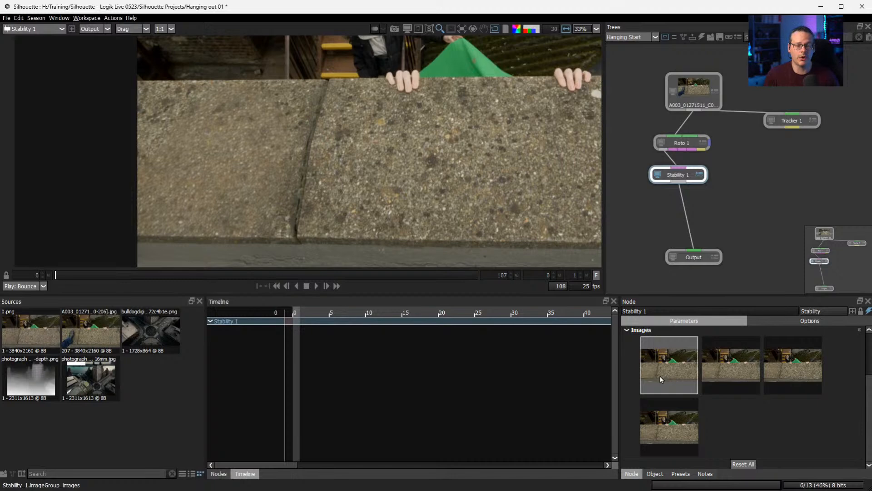
{"action": "left_click_drag", "start_coordinate": [684, 171], "coordinate": [689, 176]}
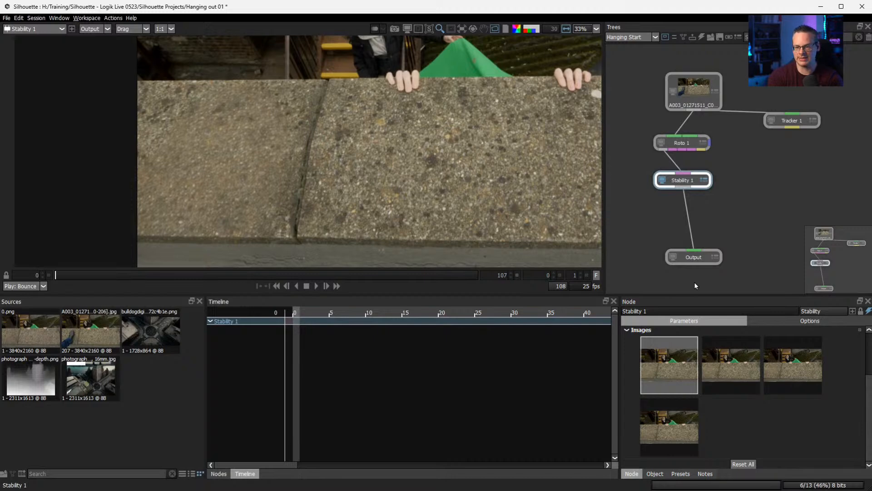
{"action": "key", "text": "Return"}
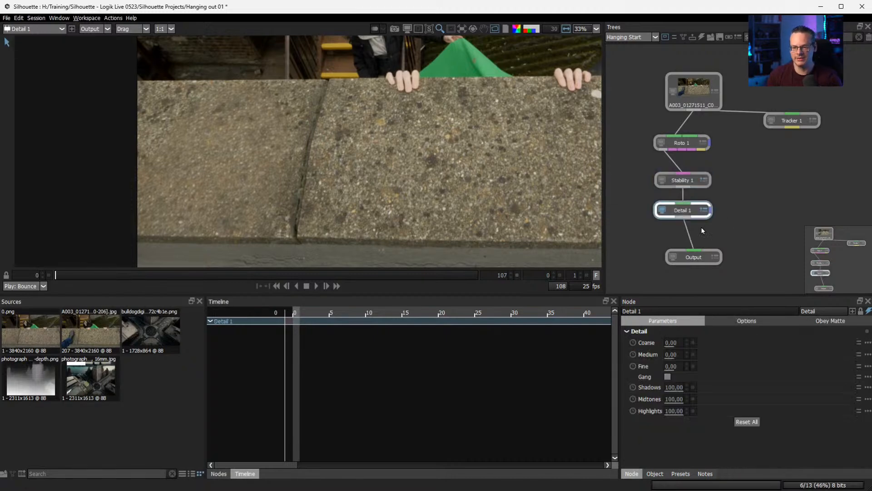
{"action": "left_click_drag", "start_coordinate": [668, 342], "coordinate": [721, 152]}
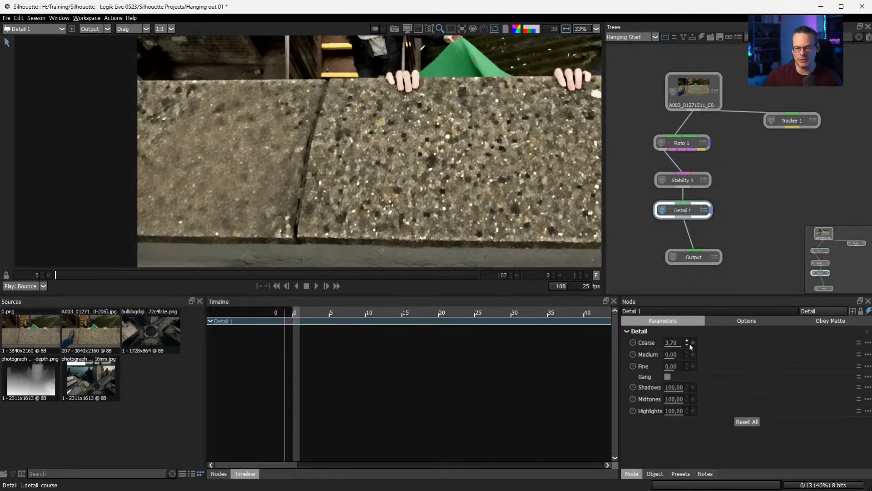
- Reset the Detail node's Coarse value to 0,00 and connect Roto 1's matte to Detail 1's Obey Matte input
{"action": "left_click", "coordinate": [692, 342]}
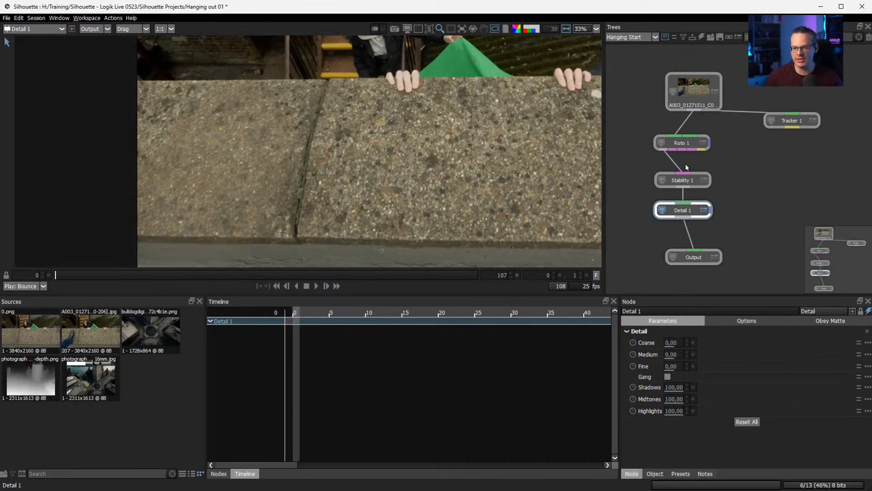
{"action": "left_click_drag", "start_coordinate": [677, 149], "coordinate": [711, 210]}
{"action": "left_click", "coordinate": [822, 321]}
{"action": "left_click", "coordinate": [656, 330]}
{"action": "left_click", "coordinate": [663, 321]}
{"action": "left_click_drag", "start_coordinate": [686, 212], "coordinate": [689, 222]}
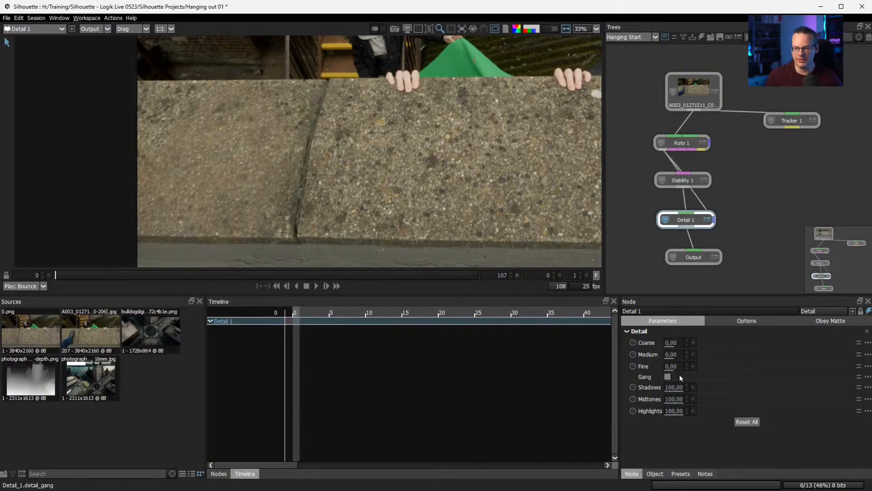
- Raise Detail 1's Fine value to 0,65, comparing the patched concrete up close with and without the effect
{"action": "left_click_drag", "start_coordinate": [685, 366], "coordinate": [687, 366]}
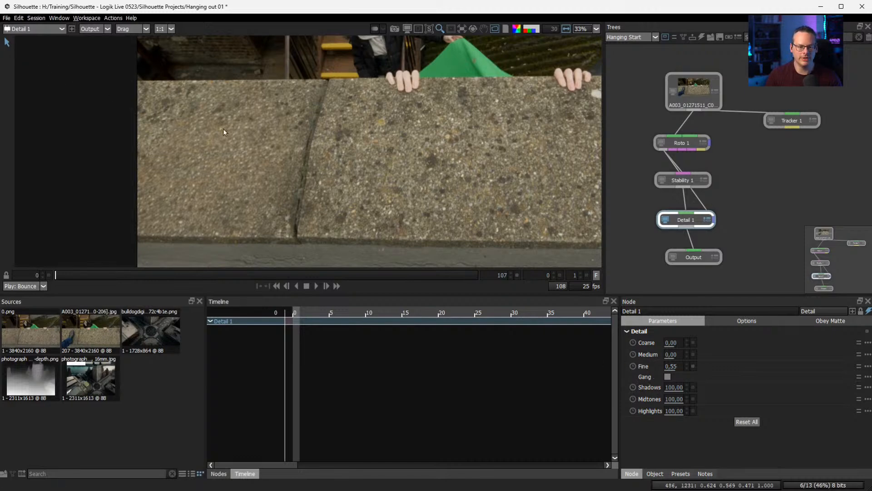
{"action": "scroll", "coordinate": [181, 152], "scroll_direction": "up", "scroll_amount": 3}
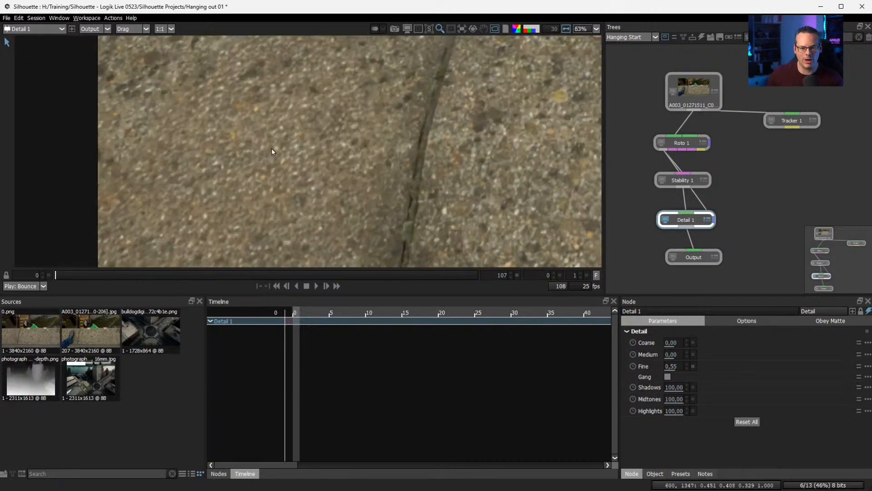
{"action": "scroll", "coordinate": [350, 124], "scroll_direction": "down", "scroll_amount": 2}
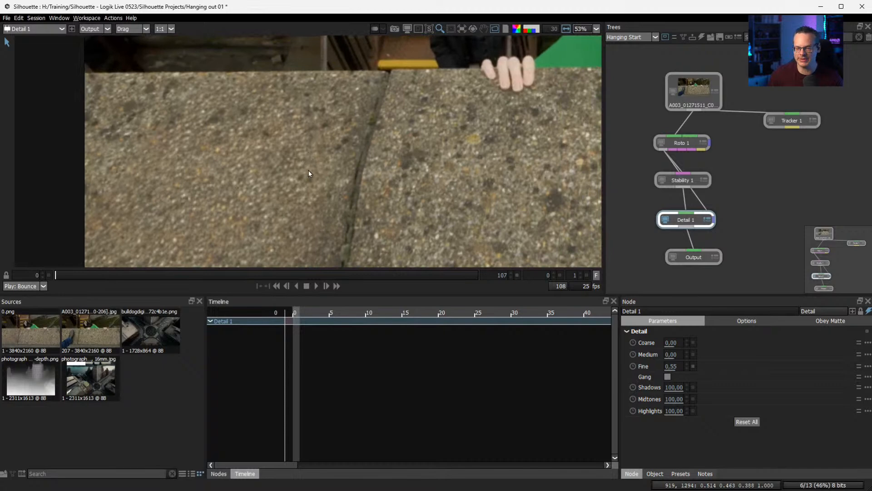
{"action": "key", "text": "d"}
{"action": "key", "text": "d"}
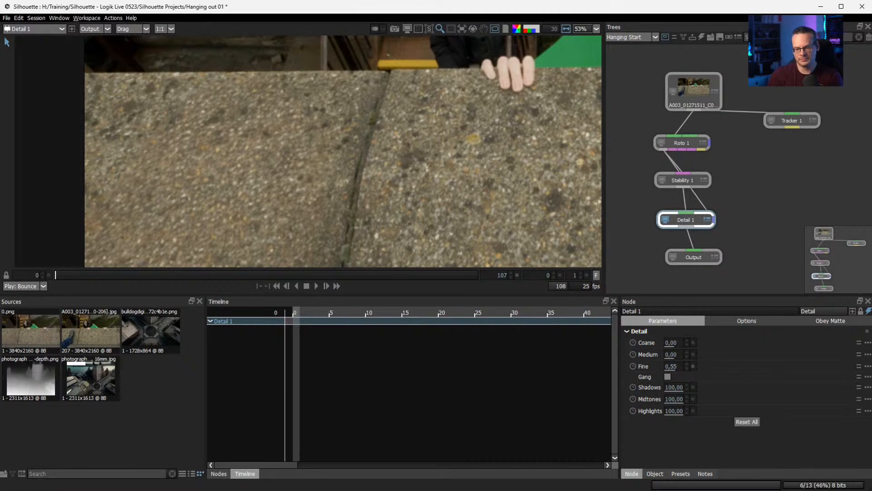
{"action": "left_click", "coordinate": [686, 364]}
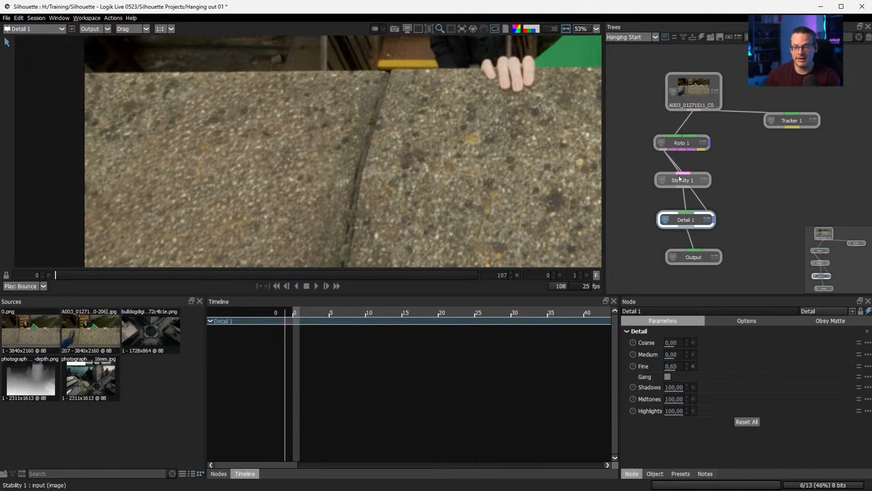
- Move Roto 1 and Stability 1 apart and choose the fourth generated image as Stability 1's inpaint result
{"action": "mouse_move", "coordinate": [682, 143]}
{"action": "left_mouse_down"}
{"action": "mouse_move", "coordinate": [703, 143]}
{"action": "mouse_move", "coordinate": [693, 140]}
{"action": "left_mouse_up"}
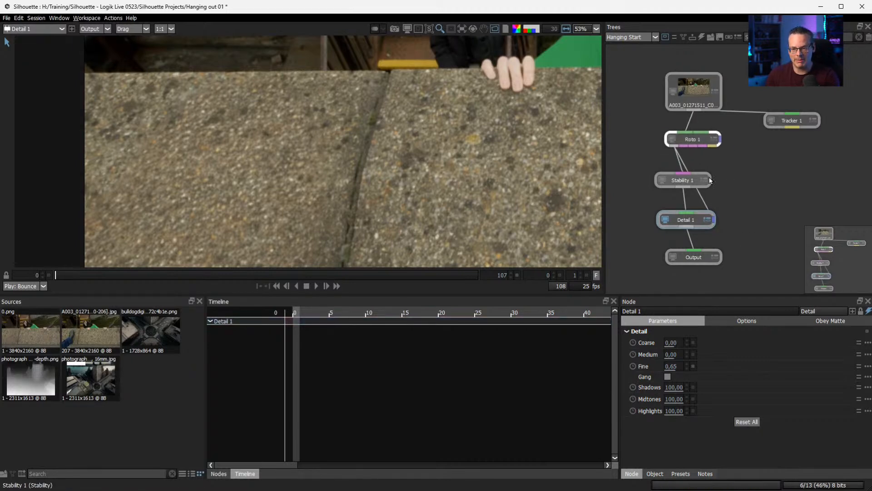
{"action": "left_click_drag", "start_coordinate": [688, 183], "coordinate": [653, 182]}
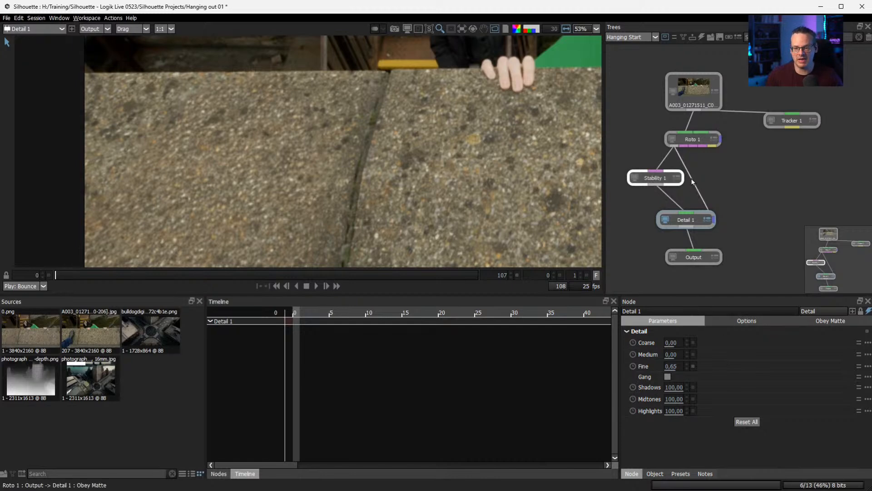
{"action": "left_click", "coordinate": [662, 181]}
{"action": "left_click", "coordinate": [666, 220]}
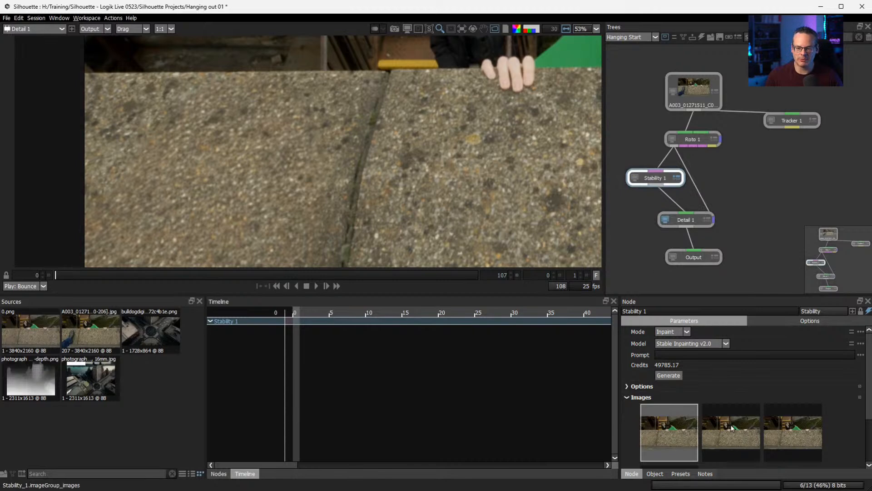
{"action": "scroll", "coordinate": [811, 406], "scroll_direction": "down", "scroll_amount": 3}
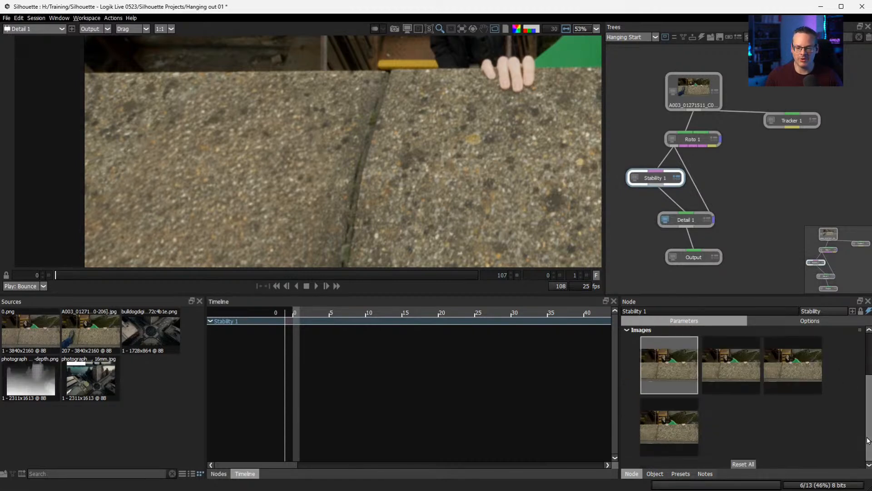
{"action": "left_click", "coordinate": [688, 430]}
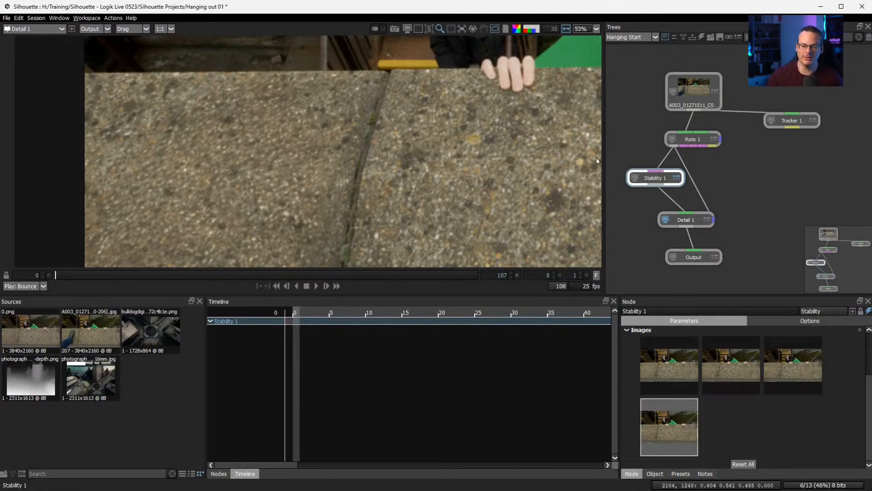
- Enlarge the viewer, fit the whole frame in it, and move Output well below Detail 1 to make room for more nodes
{"action": "scroll", "coordinate": [470, 184], "scroll_direction": "down", "scroll_amount": 3}
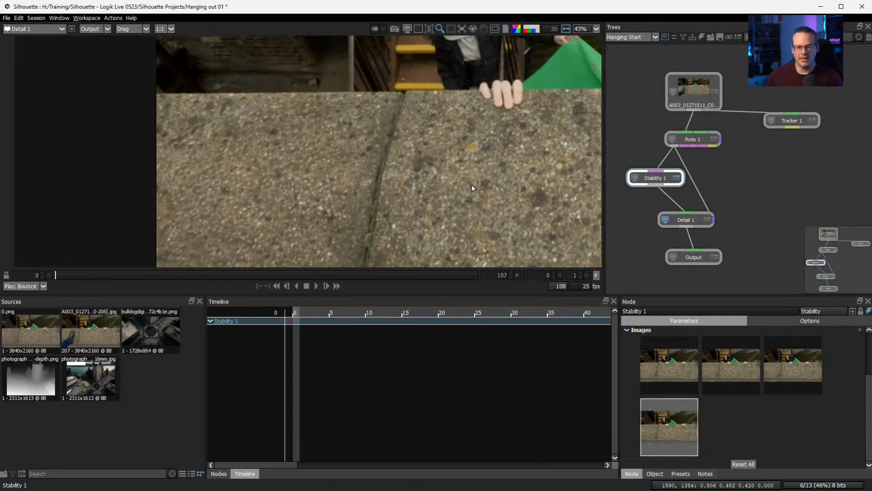
{"action": "left_click_drag", "start_coordinate": [493, 193], "coordinate": [362, 196]}
{"action": "scroll", "coordinate": [278, 153], "scroll_direction": "down", "scroll_amount": 2}
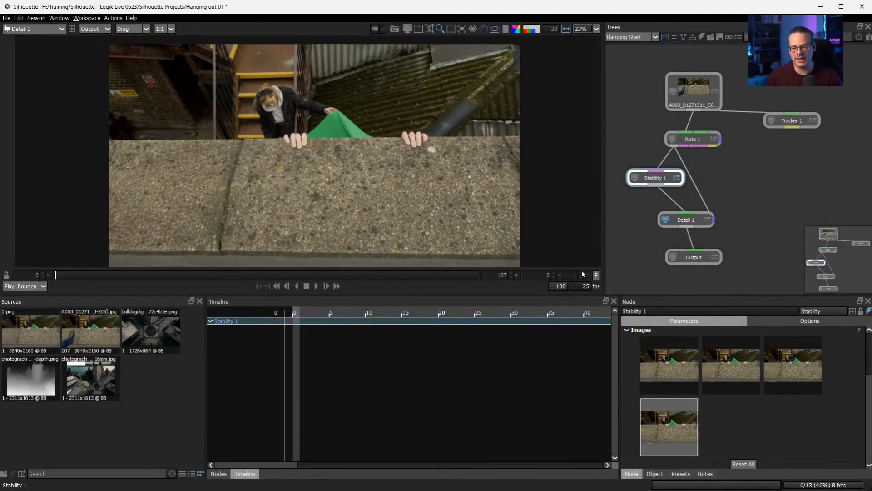
{"action": "left_click_drag", "start_coordinate": [572, 296], "coordinate": [590, 396]}
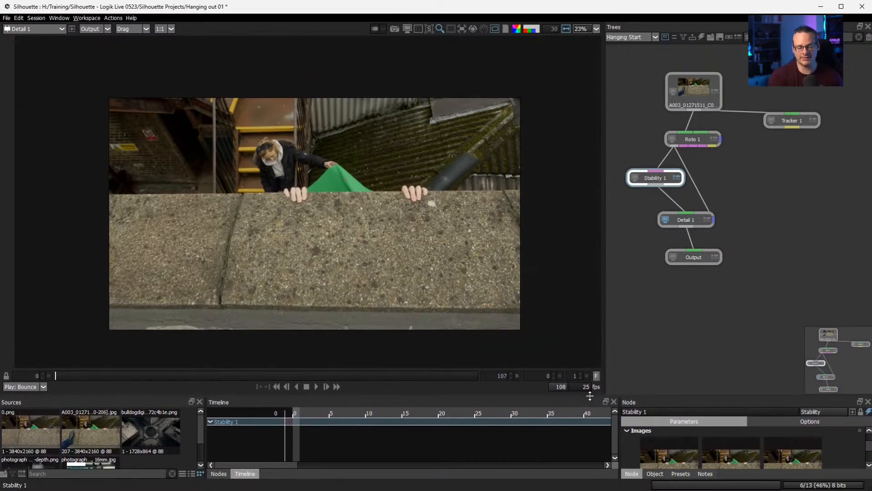
{"action": "key", "text": "f"}
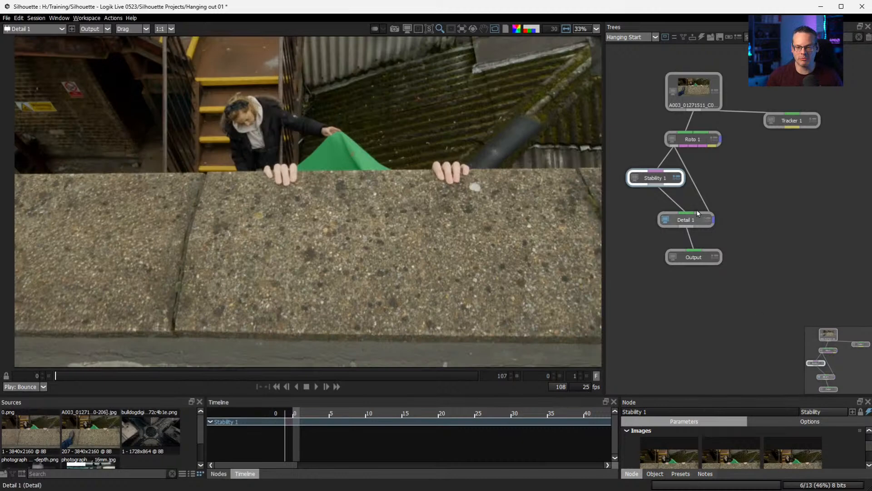
{"action": "left_click_drag", "start_coordinate": [699, 220], "coordinate": [701, 209]}
{"action": "left_click_drag", "start_coordinate": [692, 260], "coordinate": [692, 313]}
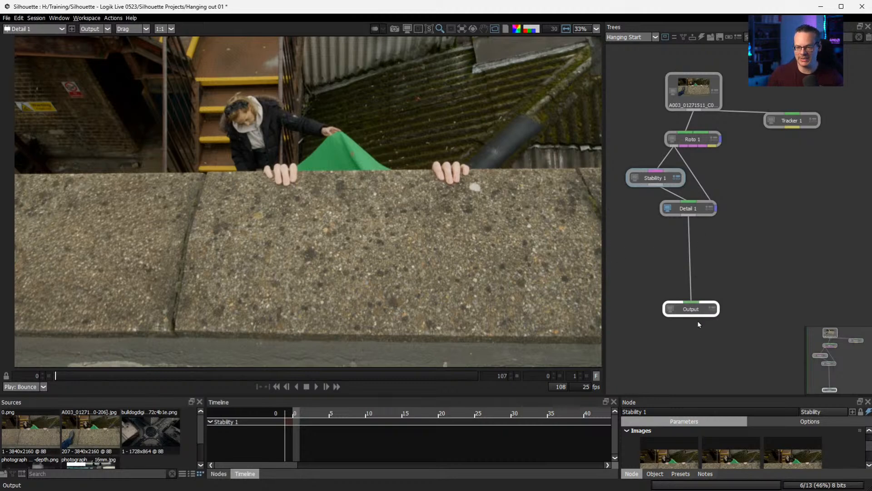
{"action": "left_click_drag", "start_coordinate": [700, 312], "coordinate": [699, 324]}
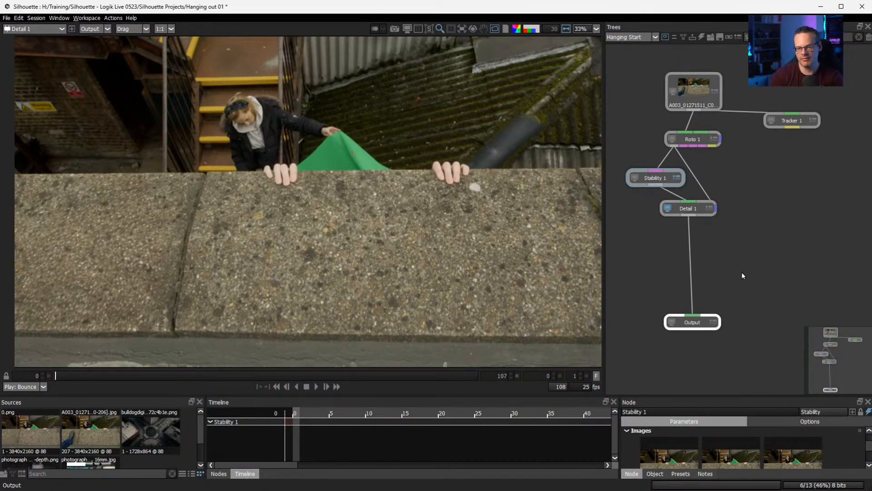
- Add a Transform node beside the Detail 1 to Output connection and feed it the tracking data from Tracker 1
{"action": "key", "text": "t"}
{"action": "left_click_drag", "start_coordinate": [658, 210], "coordinate": [730, 261]}
{"action": "left_click_drag", "start_coordinate": [792, 126], "coordinate": [739, 256]}
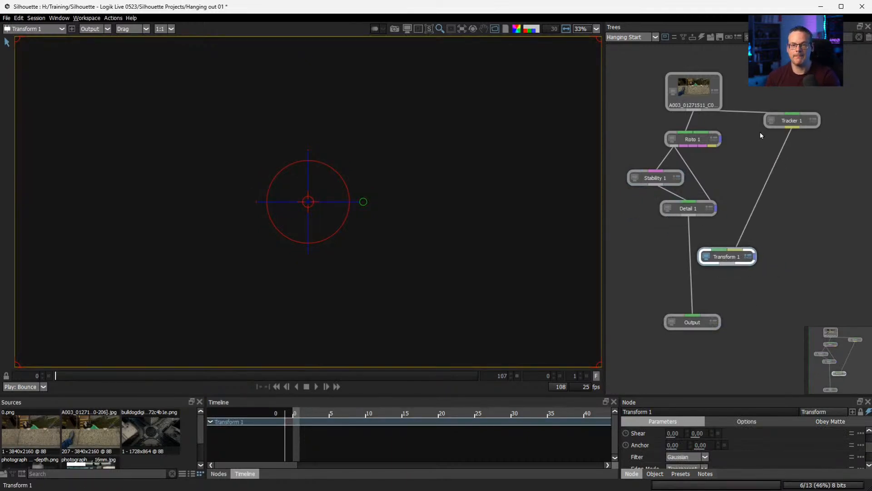
- Display Detail 1's result in the viewer and space out the source, Roto 1 and Stability 1 nodes
{"action": "left_click", "coordinate": [687, 209]}
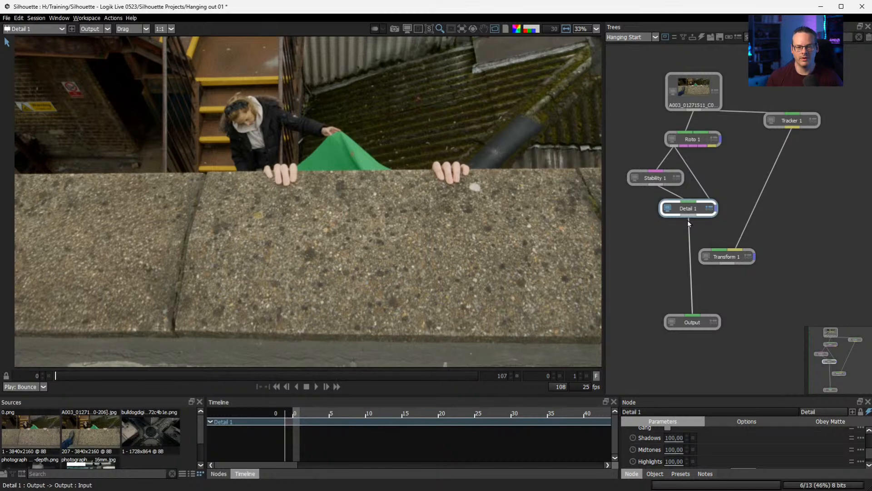
{"action": "mouse_move", "coordinate": [692, 397]}
{"action": "left_mouse_down"}
{"action": "mouse_move", "coordinate": [683, 361]}
{"action": "mouse_move", "coordinate": [683, 392]}
{"action": "left_mouse_up"}
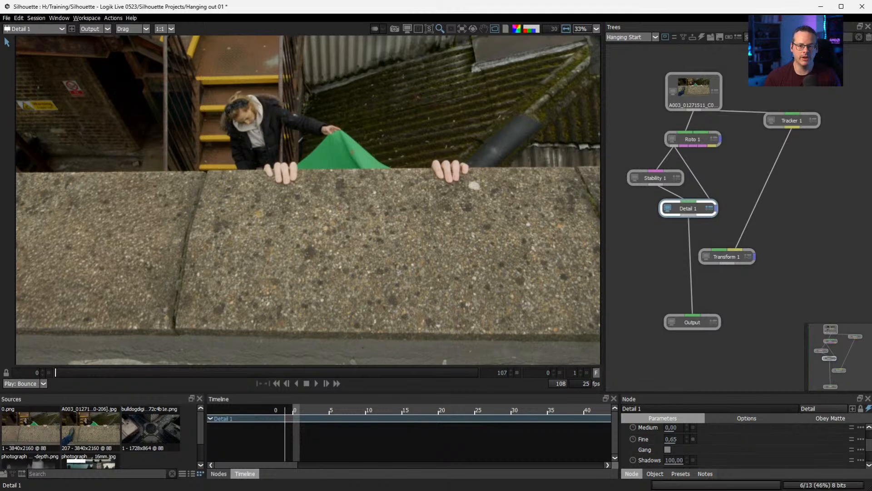
{"action": "left_click", "coordinate": [407, 28]}
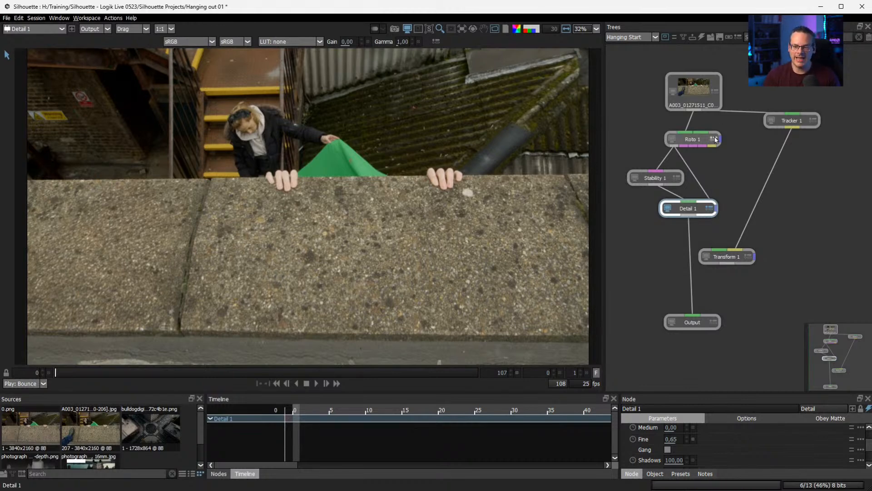
{"action": "left_click_drag", "start_coordinate": [692, 100], "coordinate": [689, 92]}
{"action": "left_click_drag", "start_coordinate": [696, 138], "coordinate": [702, 126]}
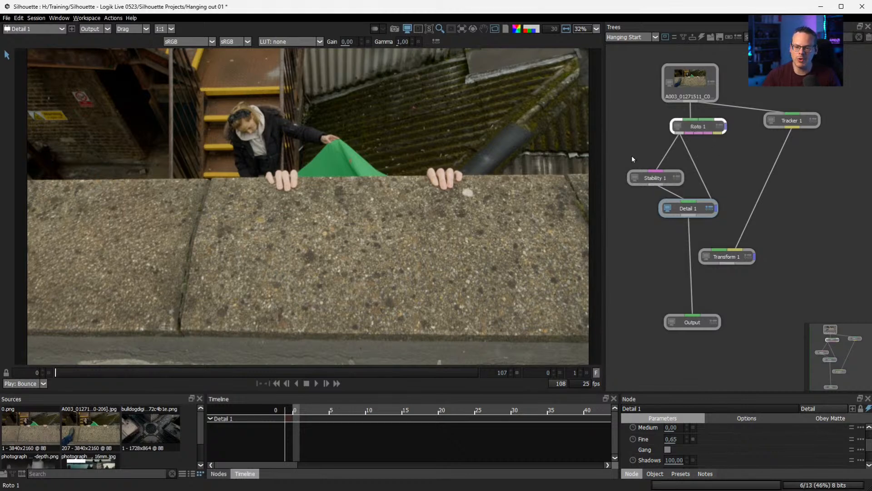
{"action": "left_click_drag", "start_coordinate": [661, 183], "coordinate": [662, 170]}
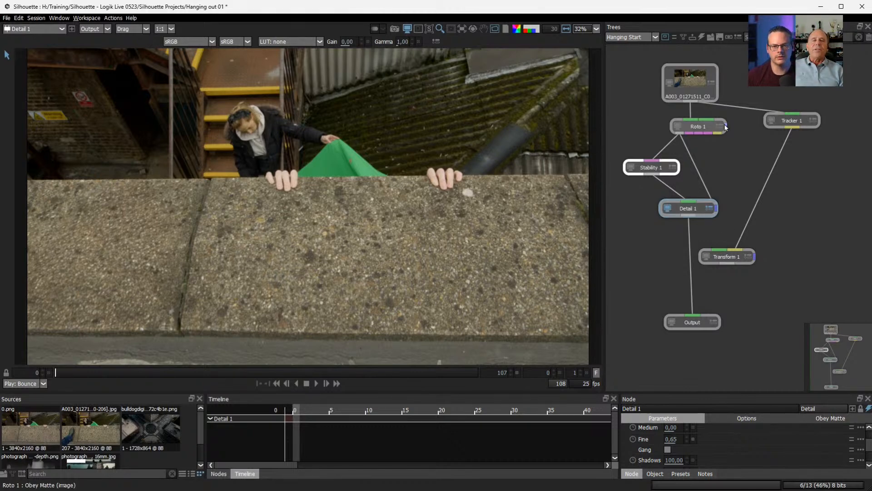
{"action": "left_click", "coordinate": [439, 29]}
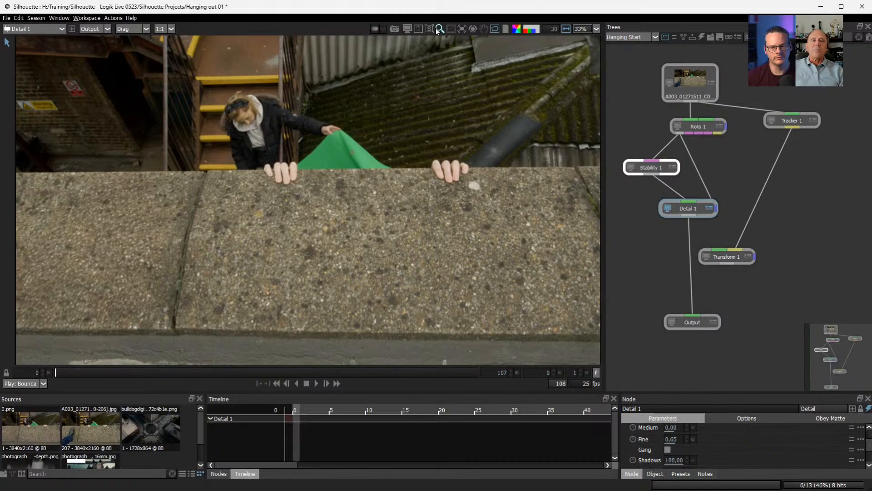
- Connect Detail 1's output to Transform 1's image input and open Transform 1's transform settings
{"action": "left_click_drag", "start_coordinate": [689, 216], "coordinate": [717, 249]}
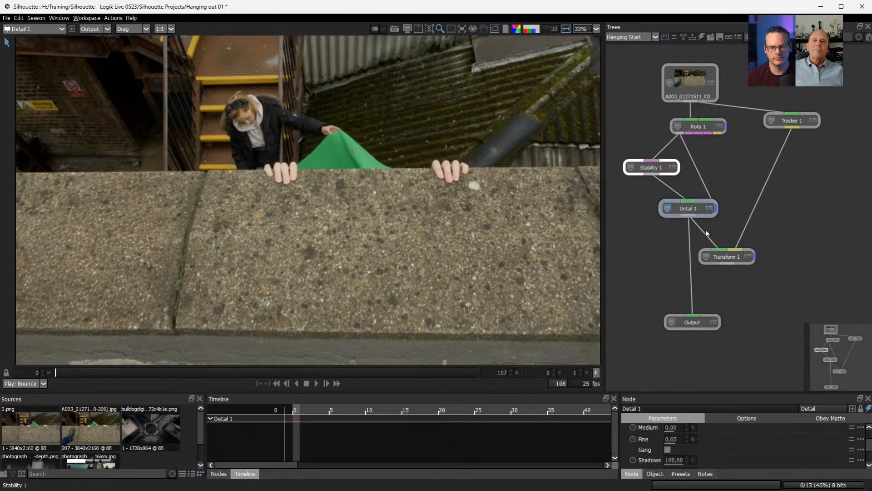
{"action": "left_click", "coordinate": [728, 258]}
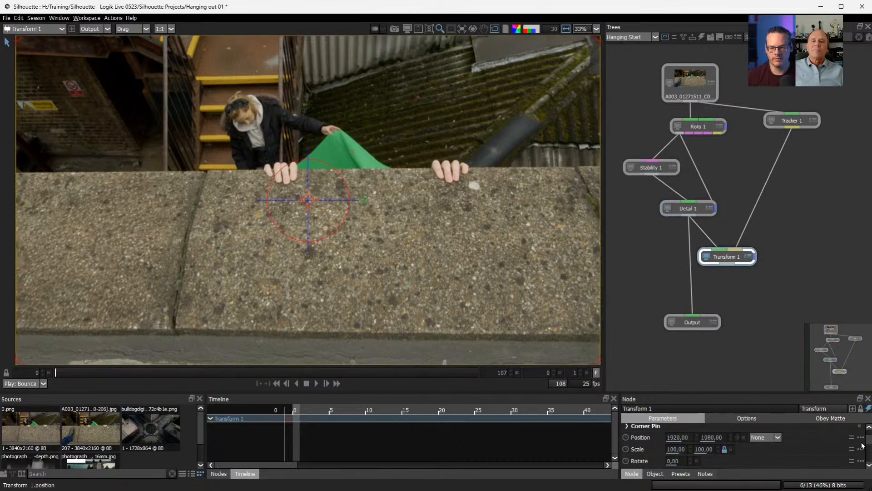
{"action": "scroll", "coordinate": [863, 443], "scroll_direction": "up", "scroll_amount": 3}
{"action": "left_click", "coordinate": [635, 428]}
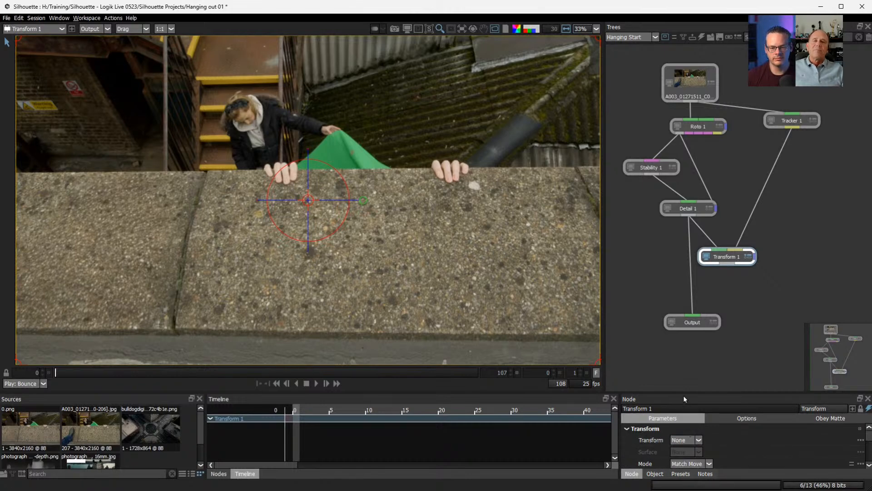
- Delete the OCIO Colorspace node below Transform 1 and display Transform 1 again
{"action": "left_click", "coordinate": [781, 182]}
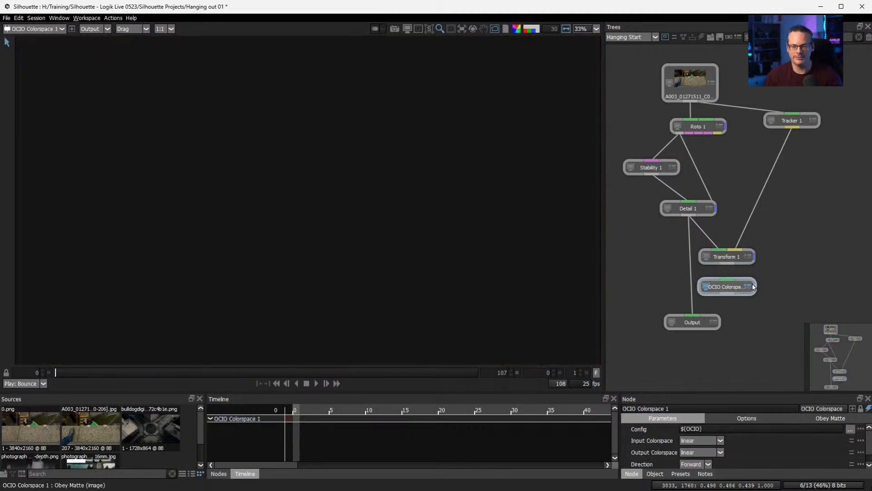
{"action": "left_click", "coordinate": [736, 290]}
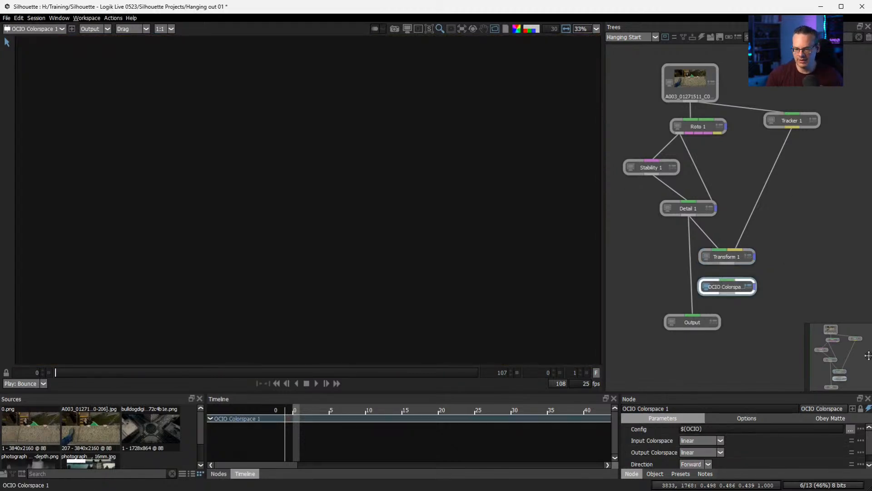
{"action": "key", "text": "Delete"}
{"action": "left_click", "coordinate": [726, 257]}
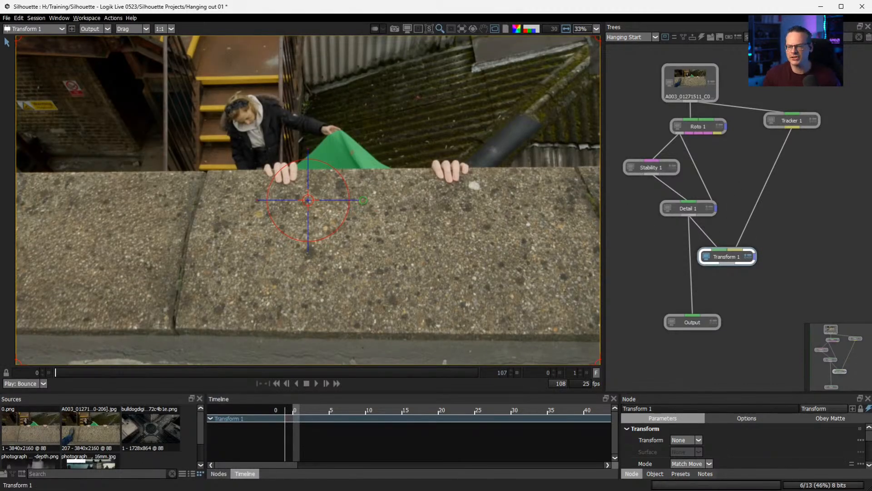
- Move Detail 1 and Transform 1 slightly upward, and set Transform 1's Transform option to Layer 1
{"action": "left_click_drag", "start_coordinate": [693, 209], "coordinate": [692, 202]}
{"action": "left_click_drag", "start_coordinate": [730, 257], "coordinate": [737, 239]}
{"action": "left_click", "coordinate": [707, 207]}
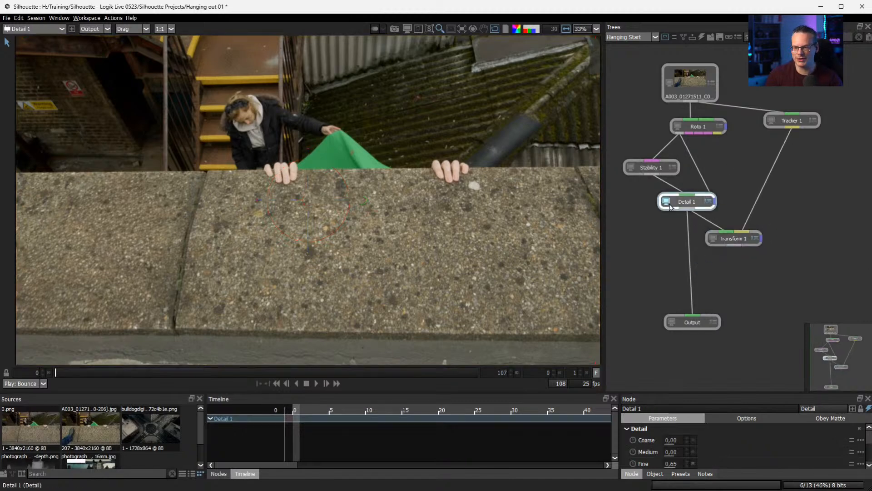
{"action": "left_click", "coordinate": [741, 242]}
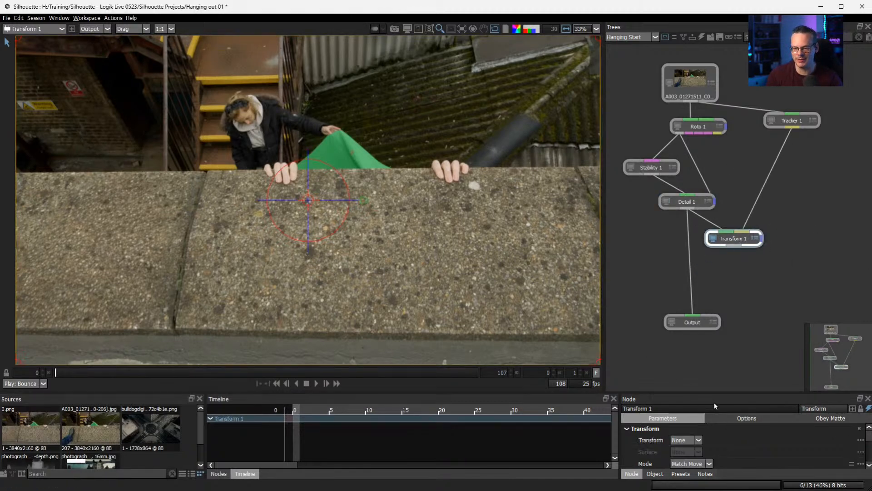
{"action": "left_click_drag", "start_coordinate": [742, 391], "coordinate": [742, 322]}
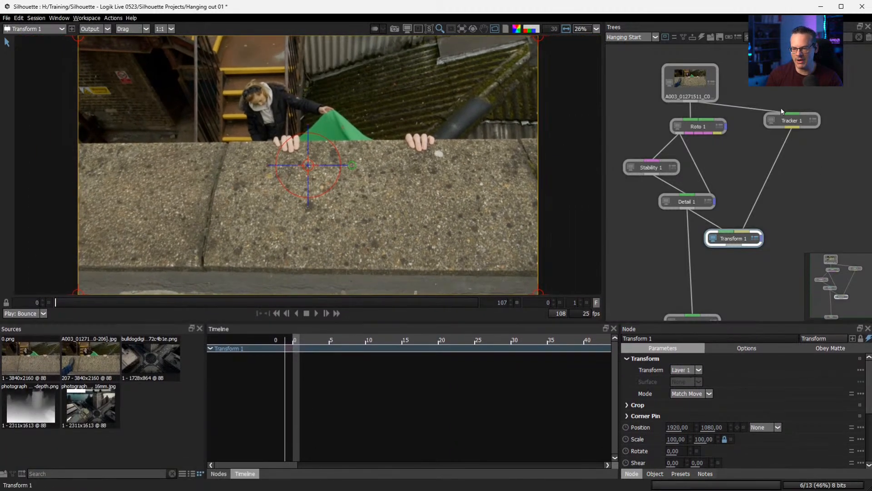
- Check Tracker 1's tracked layer by scrubbing the shot back to the first frame, and return to Transform 1
{"action": "left_click", "coordinate": [794, 122]}
{"action": "left_click_drag", "start_coordinate": [194, 301], "coordinate": [56, 300]}
{"action": "left_click", "coordinate": [731, 240]}
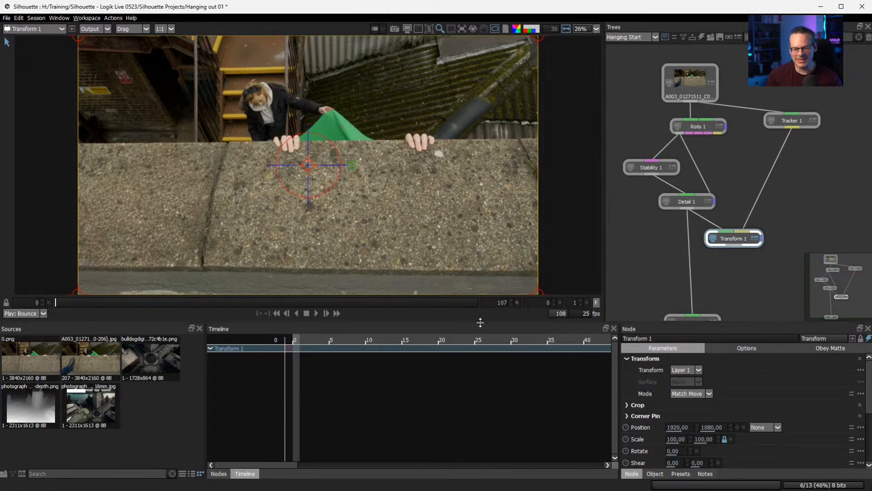
- Return to the first frame, enable Motion Blur on Transform 1 and enlarge its parameter area
{"action": "mouse_move", "coordinate": [136, 301]}
{"action": "left_mouse_down"}
{"action": "mouse_move", "coordinate": [496, 292]}
{"action": "mouse_move", "coordinate": [45, 304]}
{"action": "left_mouse_up"}
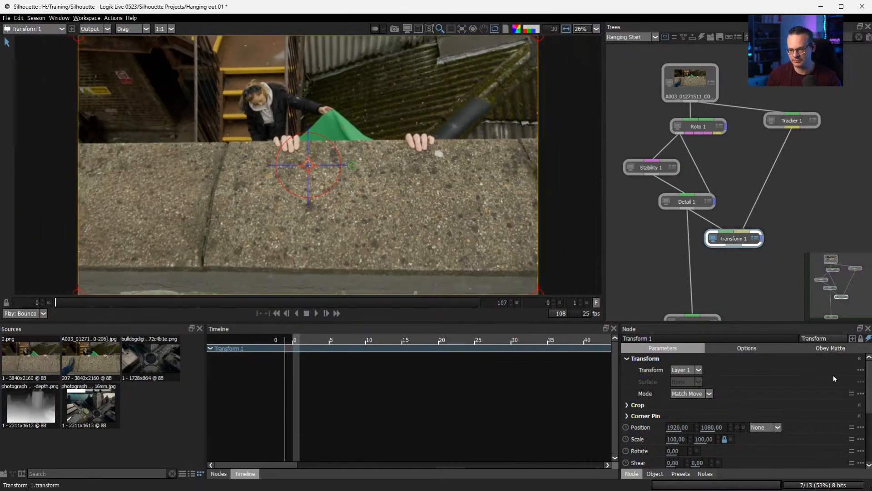
{"action": "scroll", "coordinate": [868, 374], "scroll_direction": "down", "scroll_amount": 5}
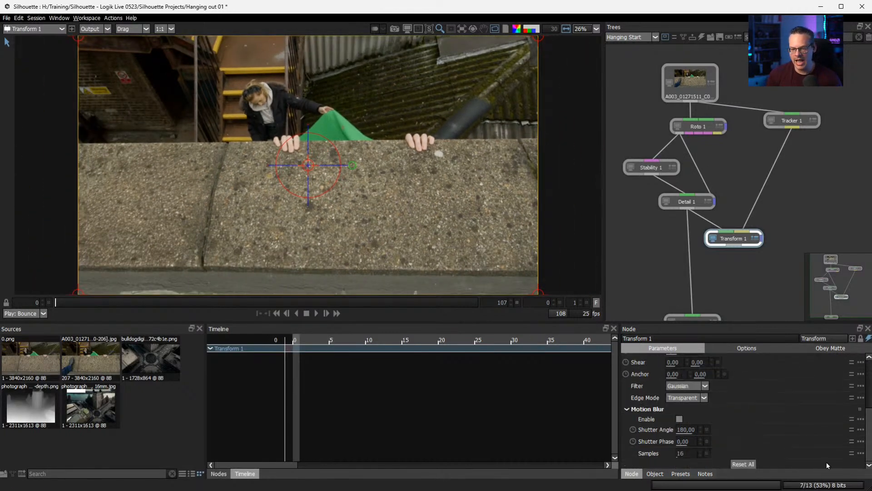
{"action": "left_click", "coordinate": [680, 419]}
{"action": "left_click_drag", "start_coordinate": [734, 322], "coordinate": [731, 252]}
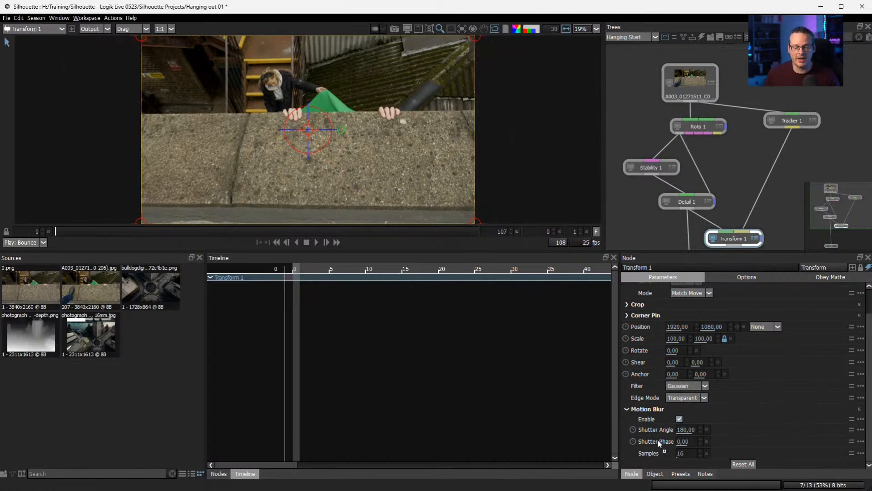
- Drive Shutter Phase with the expression motionBlur_shutterAngle*-0.5, testing it with Shutter Angle 90 before restoring 180
{"action": "left_click_drag", "start_coordinate": [657, 429], "coordinate": [659, 441]}
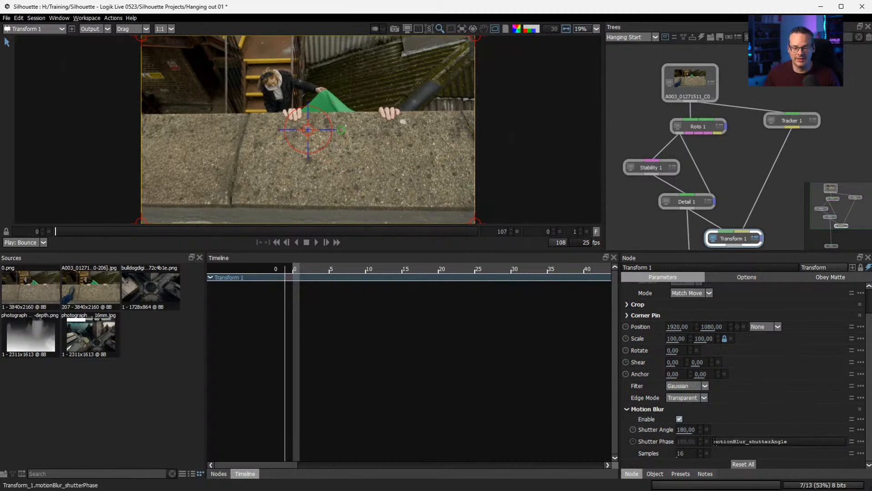
{"action": "left_click", "coordinate": [815, 442]}
{"action": "type", "text": "*"}
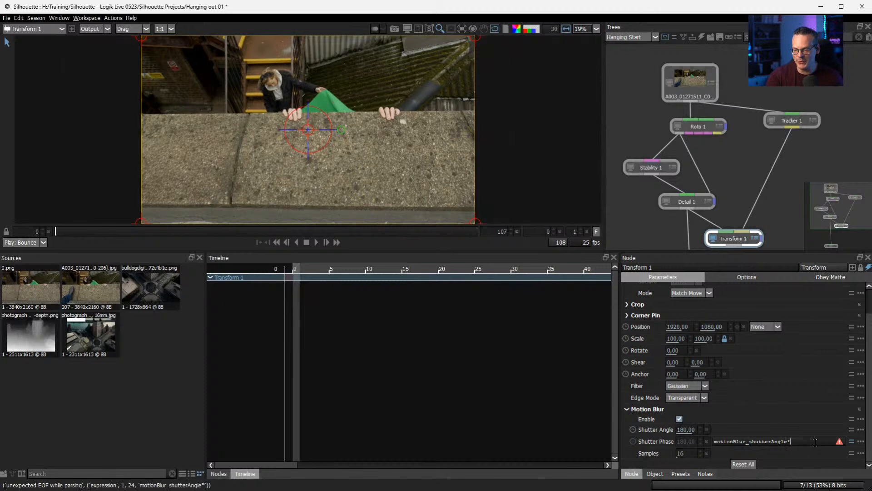
{"action": "type", "text": "-0.5"}
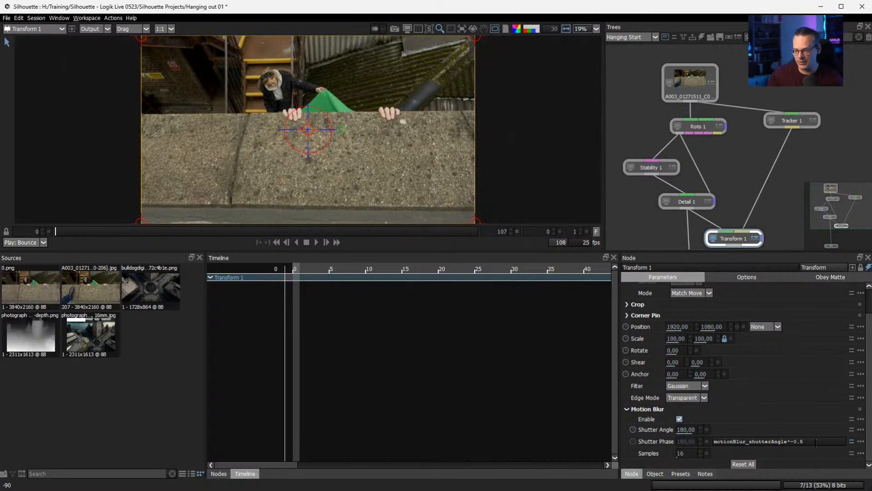
{"action": "key", "text": "Return"}
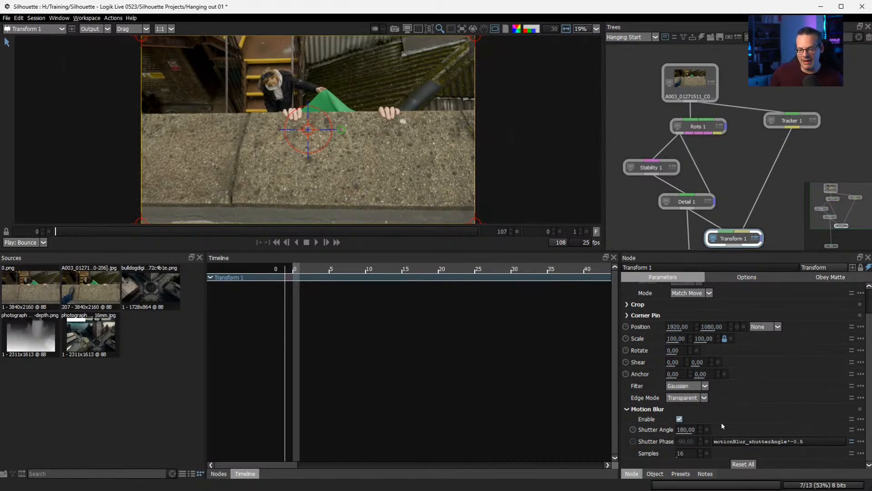
{"action": "key", "text": "ctrl+z"}
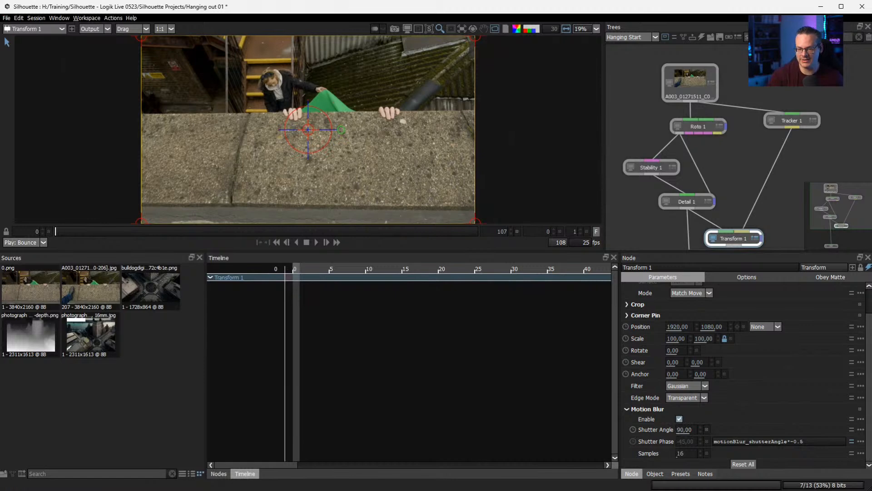
{"action": "left_click_drag", "start_coordinate": [684, 430], "coordinate": [698, 430]}
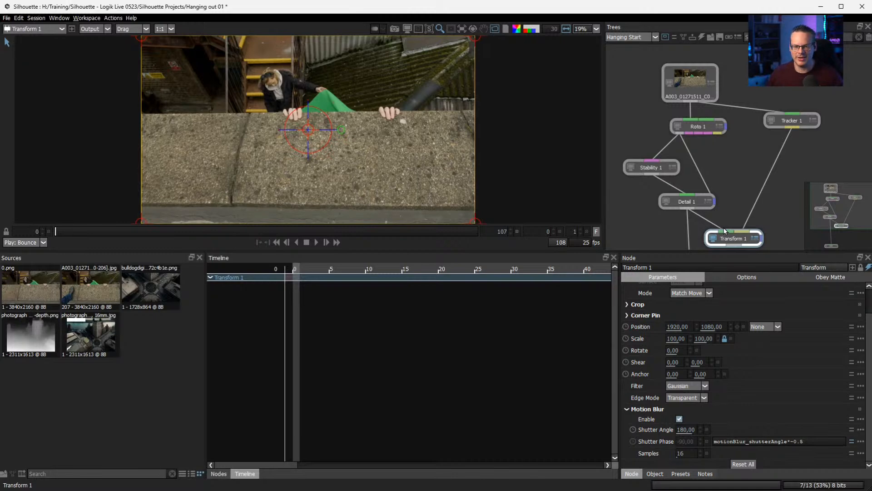
- Enlarge the viewer to play back Transform 1's match-moved patch, and save the project at the first frame
{"action": "left_click_drag", "start_coordinate": [838, 203], "coordinate": [840, 203]}
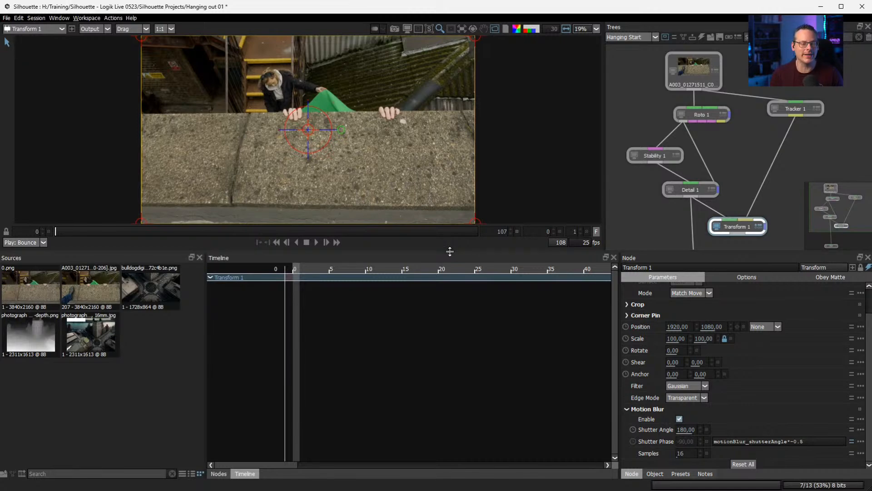
{"action": "left_click_drag", "start_coordinate": [458, 250], "coordinate": [458, 397]}
{"action": "left_click", "coordinate": [317, 388]}
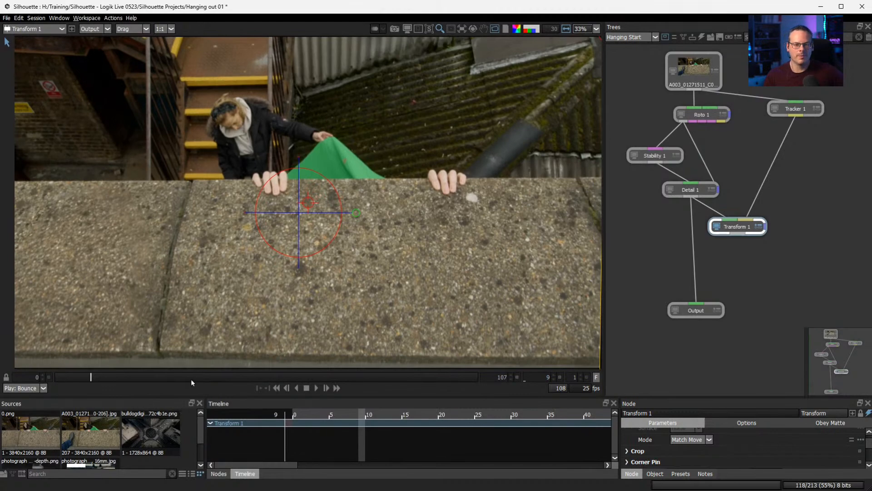
{"action": "left_click", "coordinate": [300, 377]}
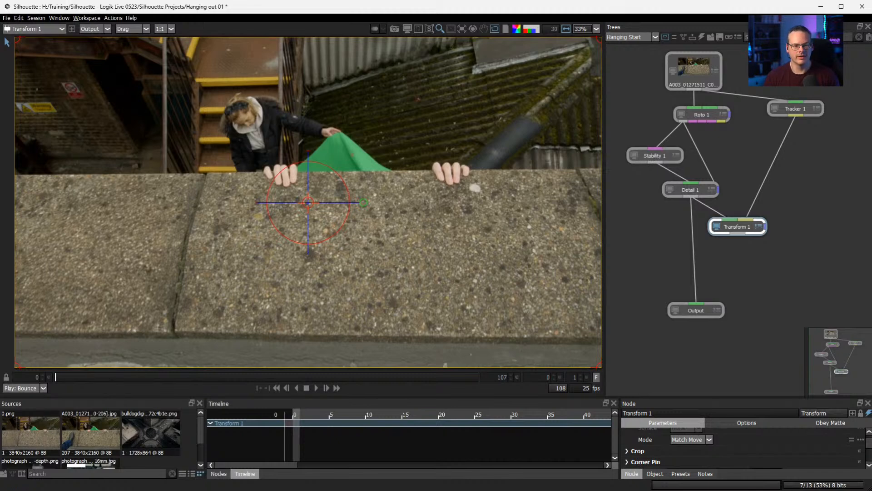
{"action": "key", "text": "ctrl+s"}
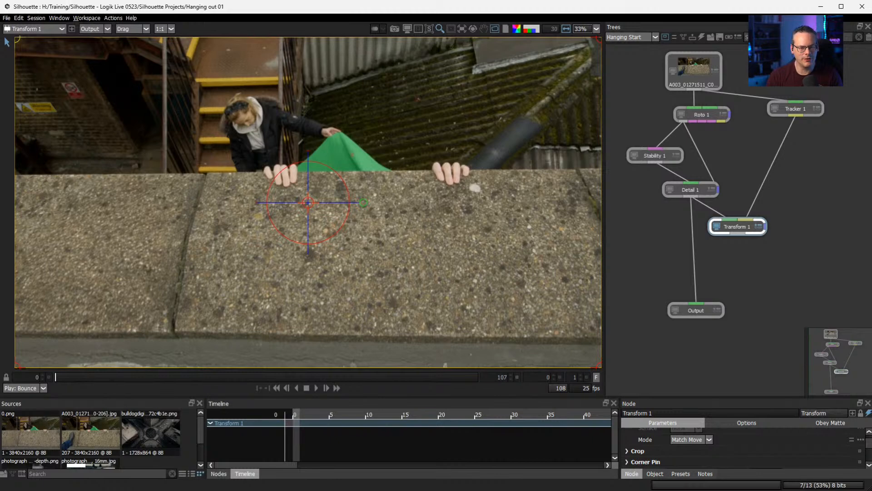
- Open the Silhouette Primatte and Stability project and scrub through the green-screen phone plate in the FG PLATE group to frame 34
{"action": "left_click", "coordinate": [218, 156]}
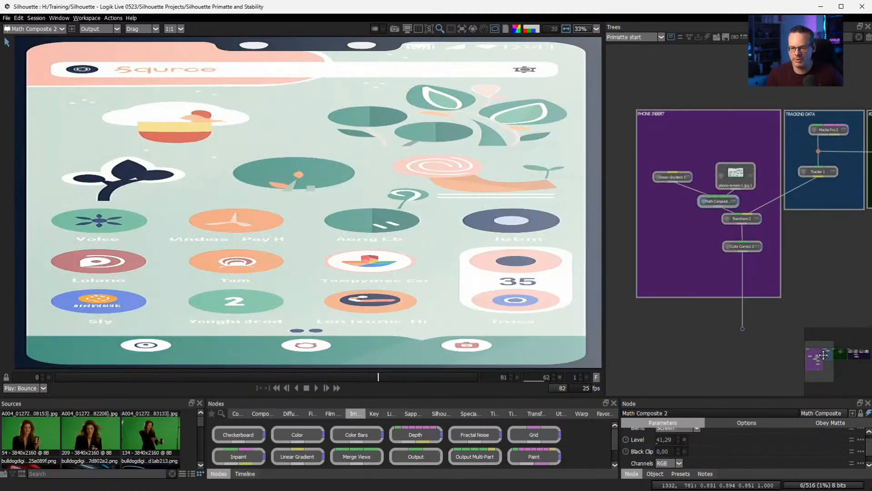
{"action": "left_click_drag", "start_coordinate": [822, 353], "coordinate": [842, 359]}
{"action": "left_click", "coordinate": [755, 178]}
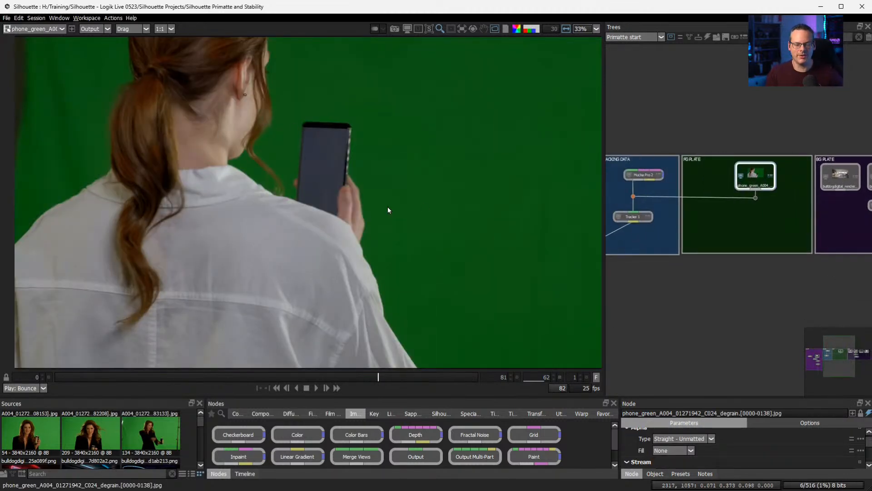
{"action": "left_click_drag", "start_coordinate": [265, 377], "coordinate": [461, 380]}
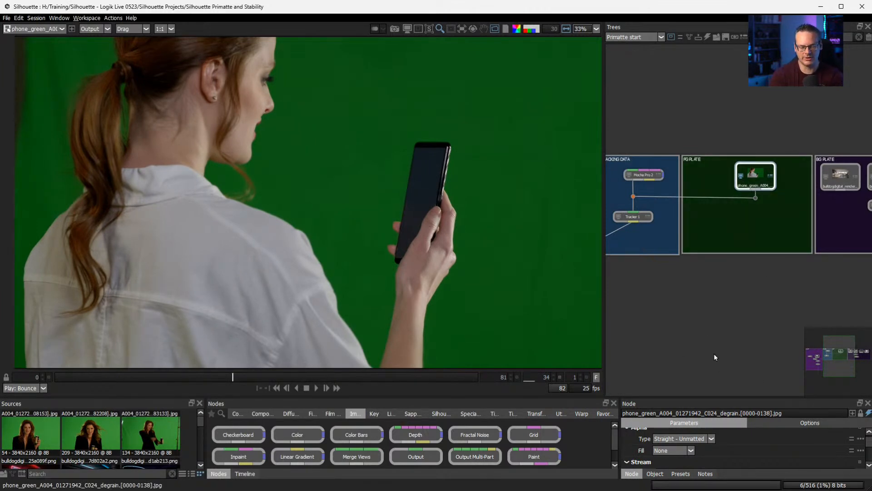
- Add a Primatte node to the phone plate, position it beneath the plate's dot and enlarge its parameter area
{"action": "key", "text": "p"}
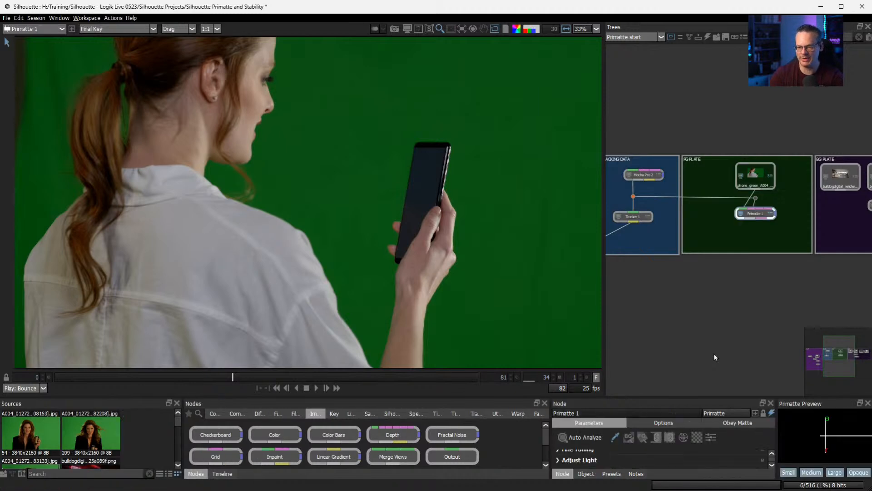
{"action": "left_click_drag", "start_coordinate": [757, 216], "coordinate": [756, 237]}
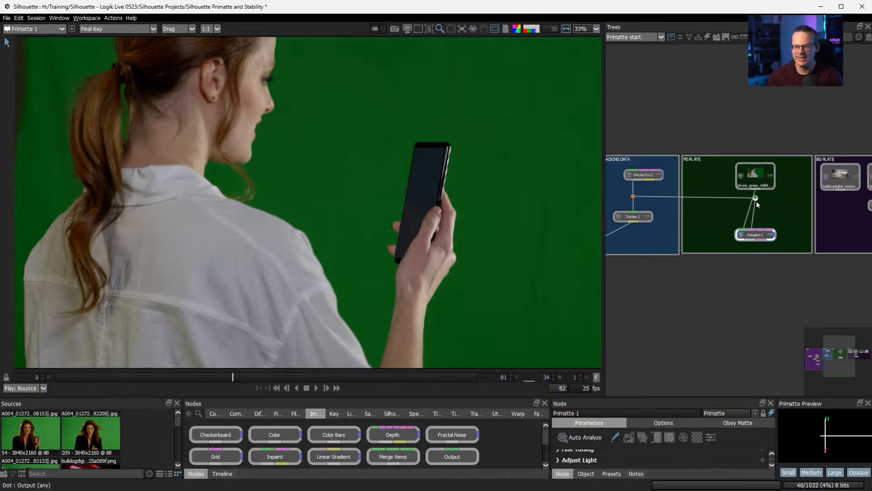
{"action": "left_click_drag", "start_coordinate": [748, 235], "coordinate": [744, 228]}
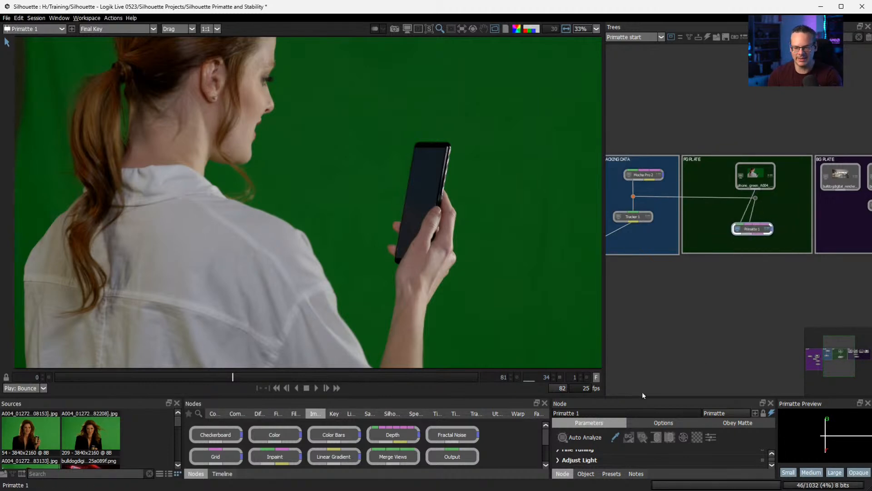
{"action": "left_click_drag", "start_coordinate": [644, 396], "coordinate": [645, 302]}
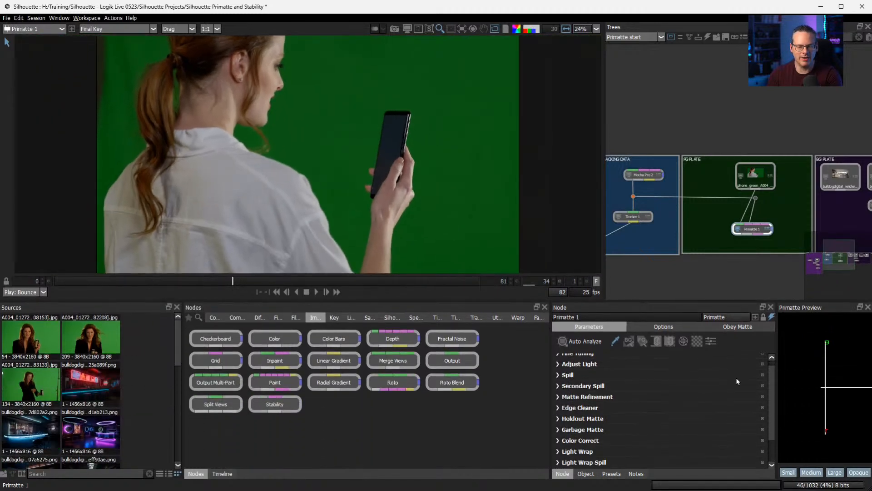
{"action": "scroll", "coordinate": [770, 374], "scroll_direction": "up", "scroll_amount": 1}
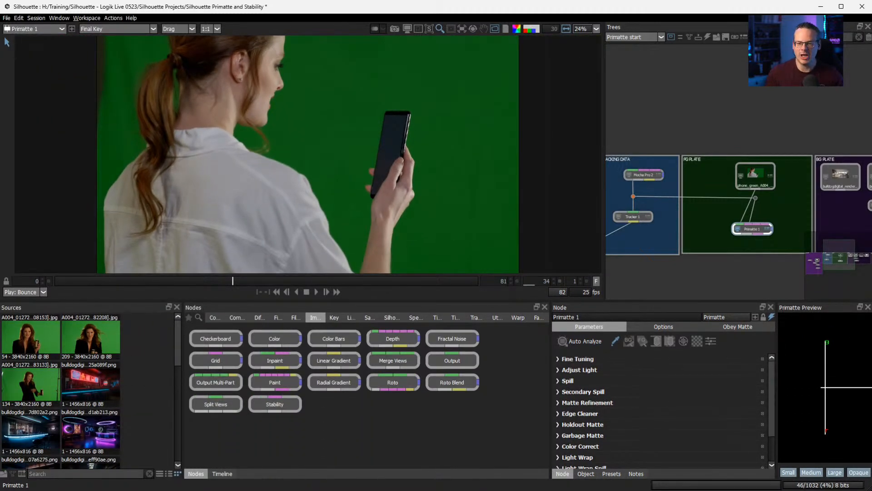
{"action": "left_click_drag", "start_coordinate": [757, 230], "coordinate": [767, 231]}
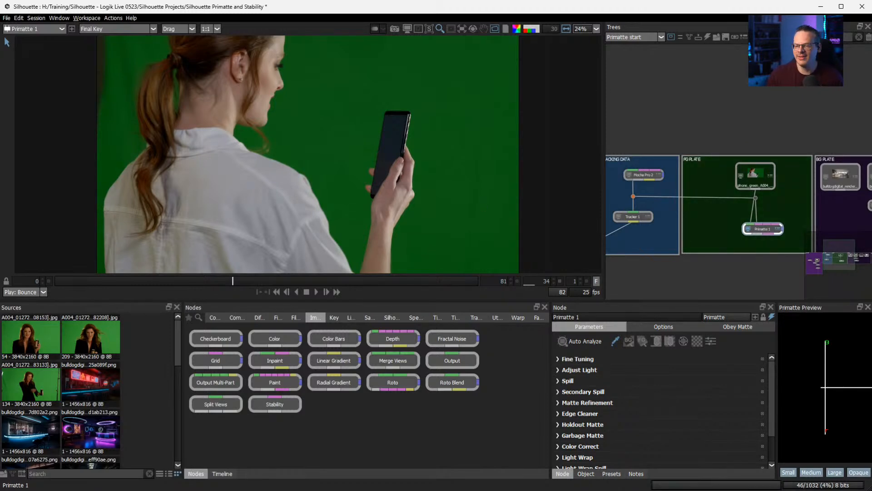
- Add a Stability node and place it unconnected beneath the FG PLATE group
{"action": "left_click", "coordinate": [840, 261]}
{"action": "left_click_drag", "start_coordinate": [839, 260], "coordinate": [850, 271]}
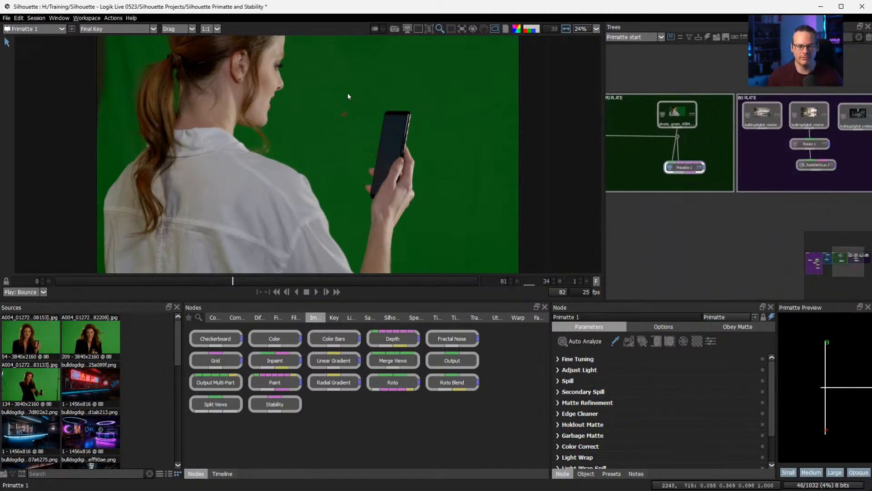
{"action": "left_click", "coordinate": [682, 221]}
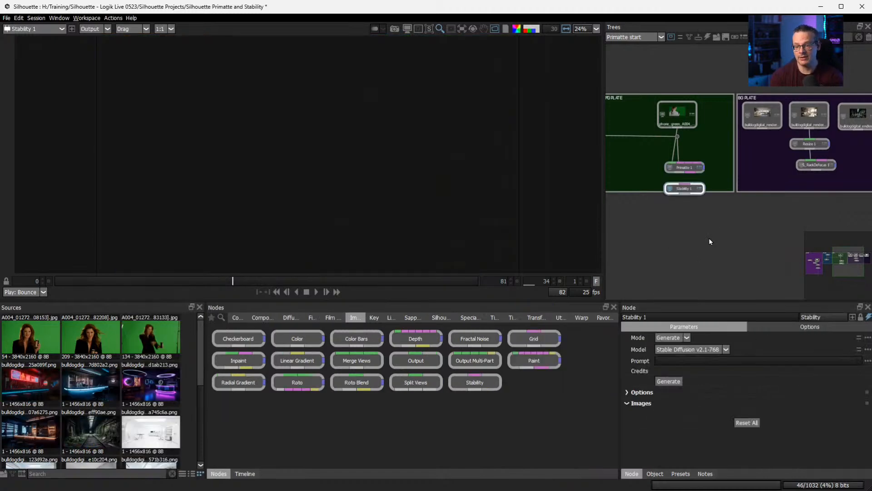
{"action": "left_click_drag", "start_coordinate": [690, 192], "coordinate": [707, 228]}
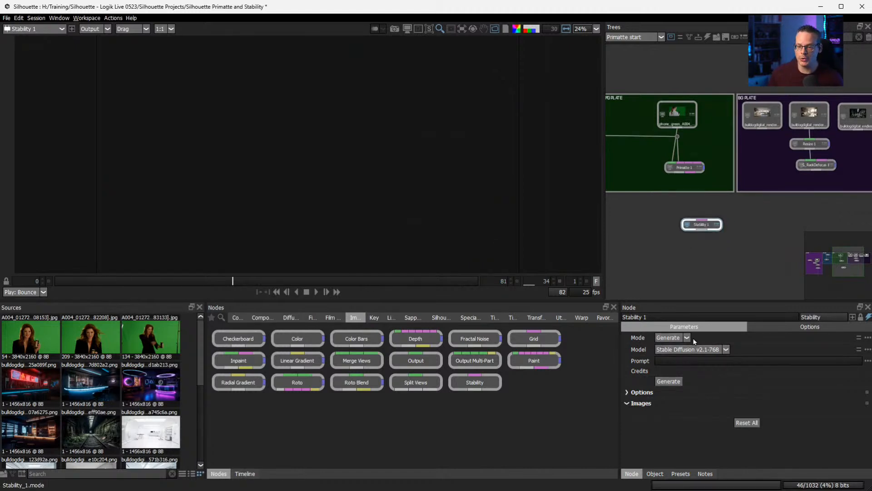
- Keep Stability 1 in Generate mode and set Number of images to 1, Image Strength to 6.15 and Prompt Strength to 35
{"action": "left_click", "coordinate": [681, 340]}
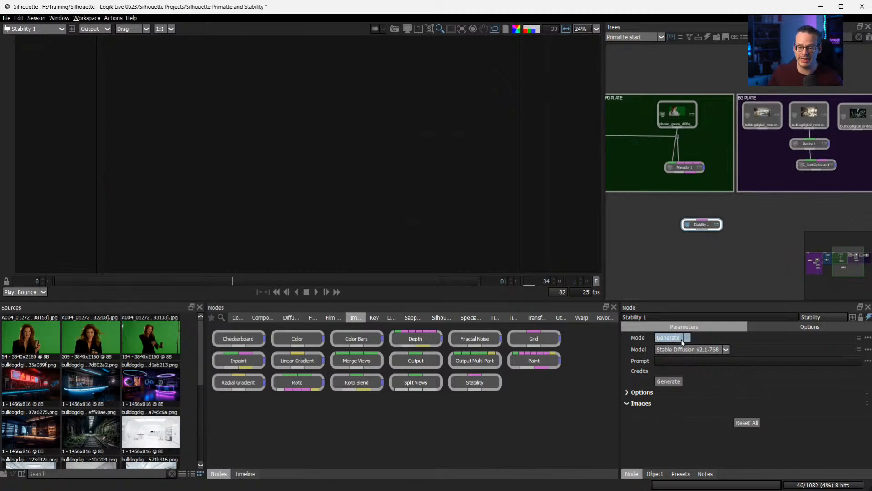
{"action": "left_click", "coordinate": [705, 341]}
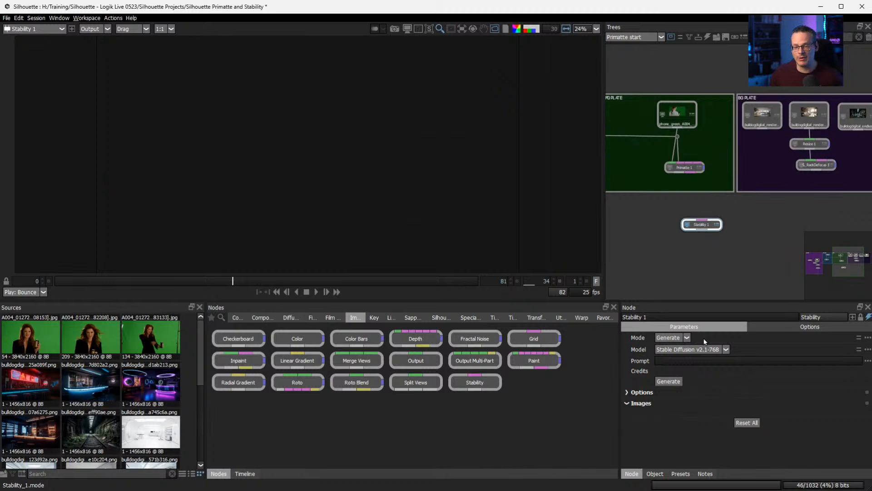
{"action": "left_click", "coordinate": [628, 392]}
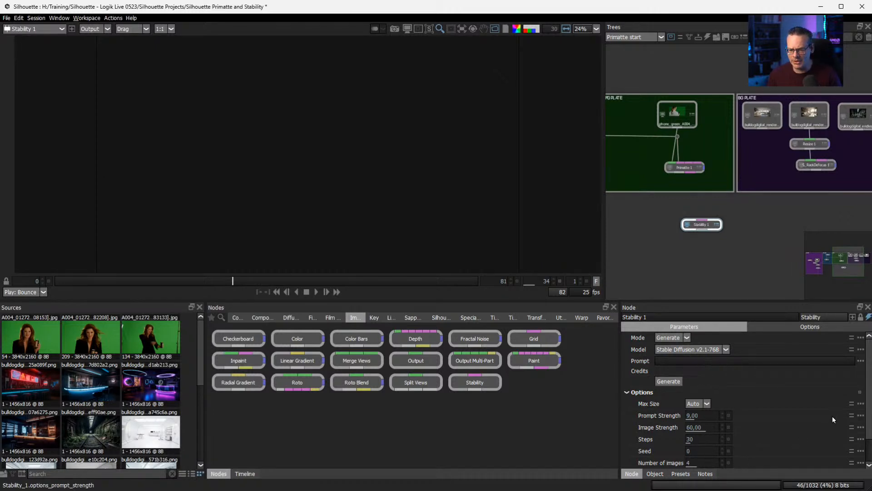
{"action": "scroll", "coordinate": [866, 420], "scroll_direction": "down", "scroll_amount": 1}
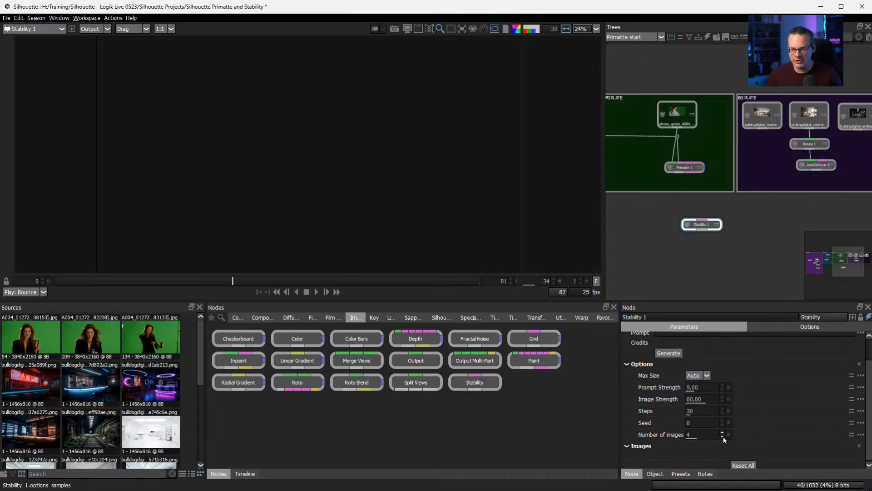
{"action": "triple_click", "coordinate": [721, 437]}
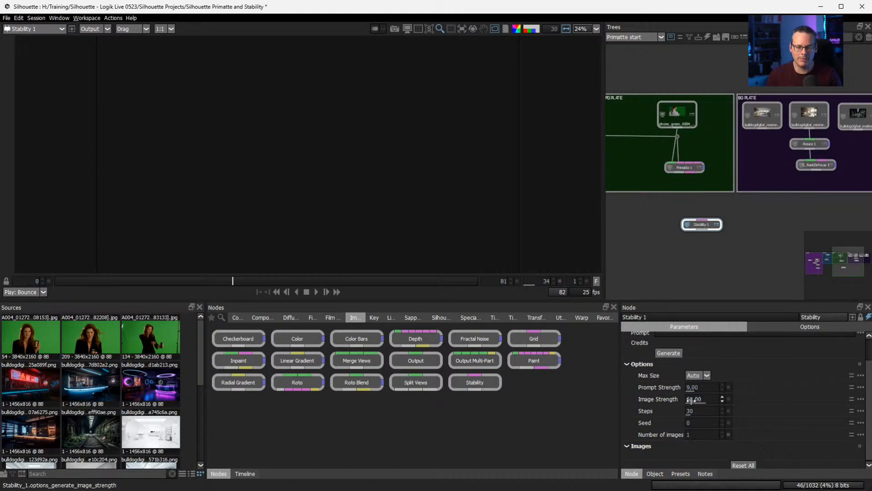
{"action": "left_click_drag", "start_coordinate": [695, 400], "coordinate": [746, 387]}
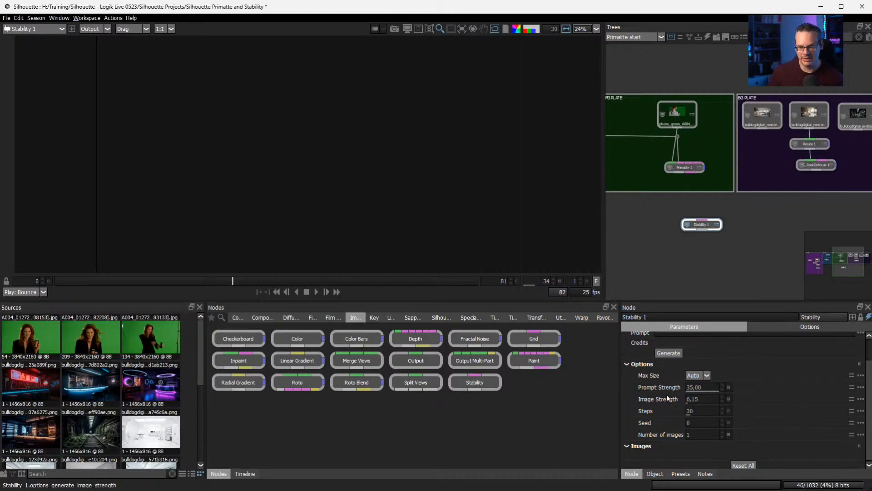
- Enter "new york apartment" as Stability 1's prompt
{"action": "scroll", "coordinate": [868, 400], "scroll_direction": "up", "scroll_amount": 2}
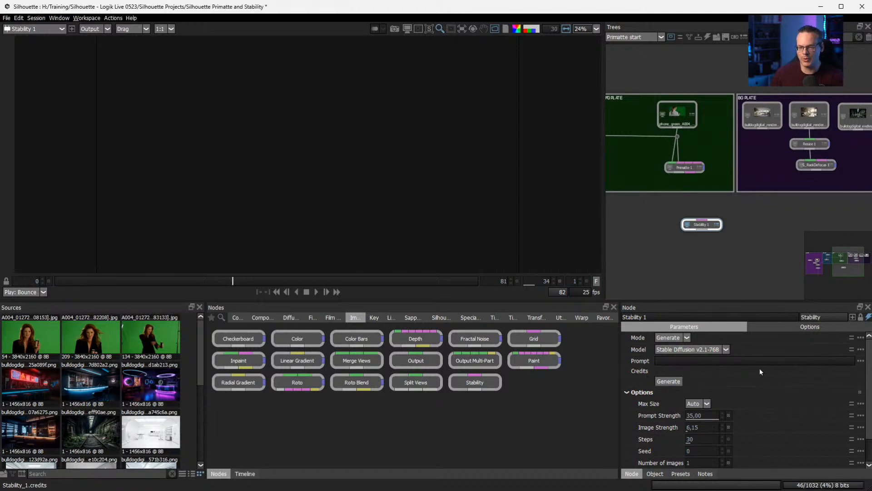
{"action": "left_click", "coordinate": [694, 362]}
{"action": "type", "text": "new"}
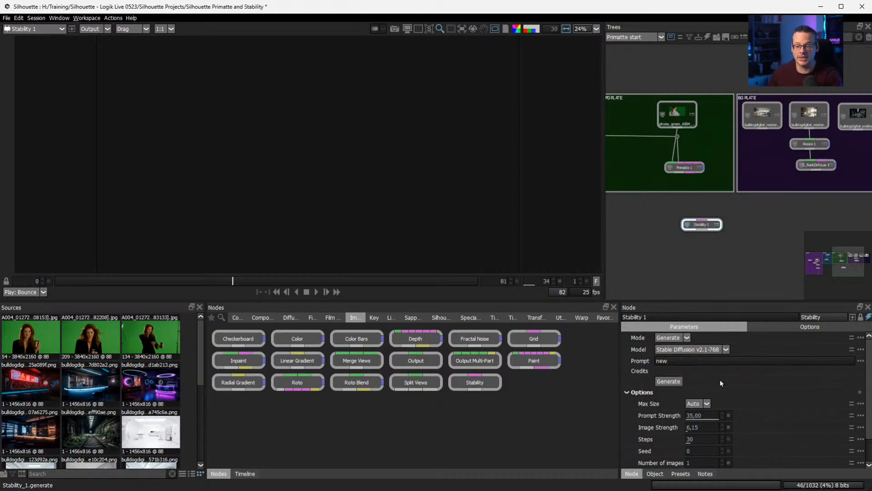
{"action": "type", "text": "york"}
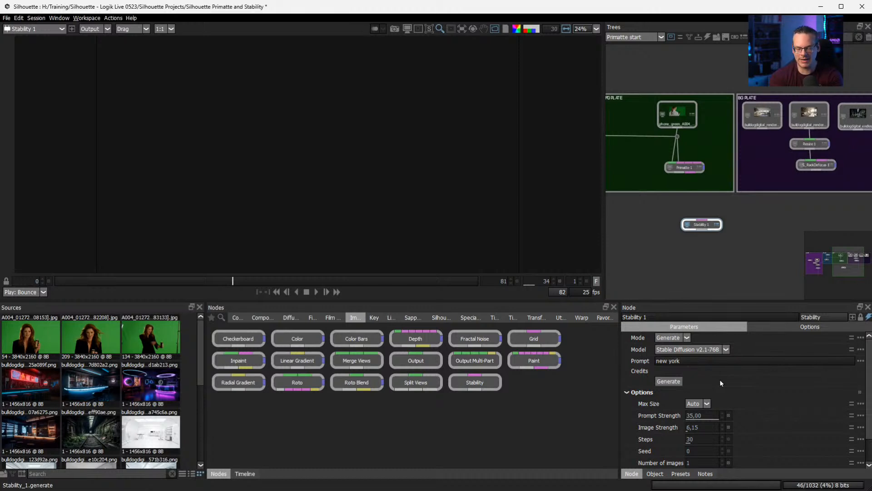
{"action": "type", "text": " apartment"}
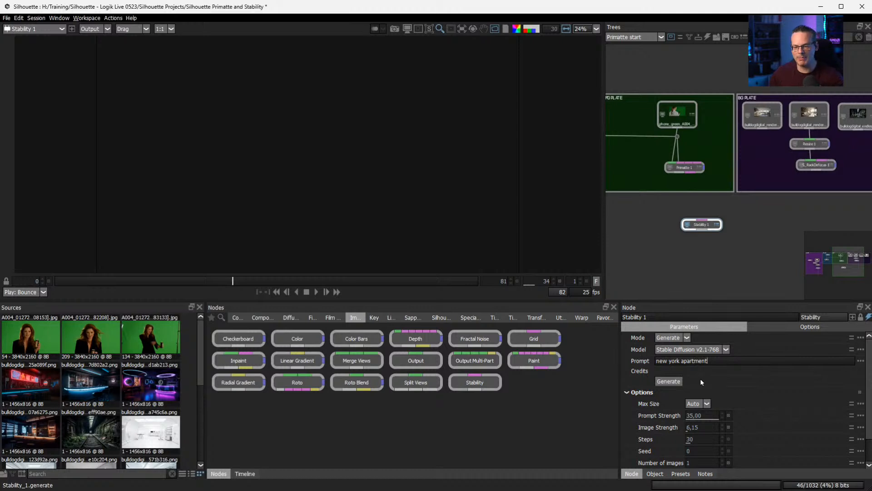
- Generate an image from the current prompt and reword Stability 1's prompt to "photo of new york apartment"
{"action": "left_click", "coordinate": [667, 381]}
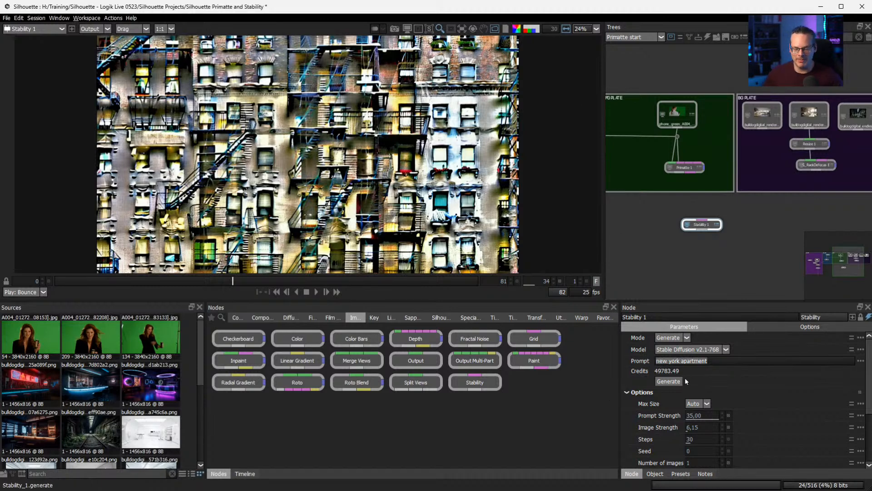
{"action": "key", "text": "Left"}
{"action": "key", "text": "Left"}
{"action": "key", "text": "Left"}
{"action": "key", "text": "Left"}
{"action": "key", "text": "Left"}
{"action": "key", "text": "Left"}
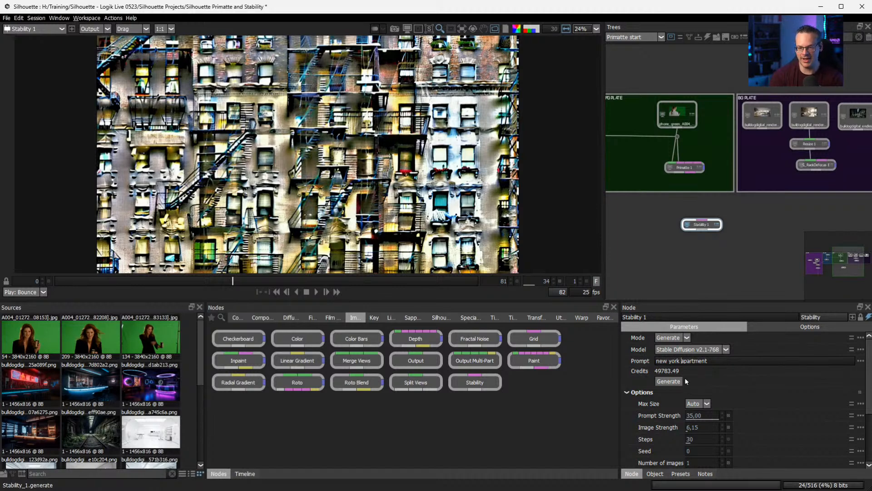
{"action": "type", "text": "interio"}
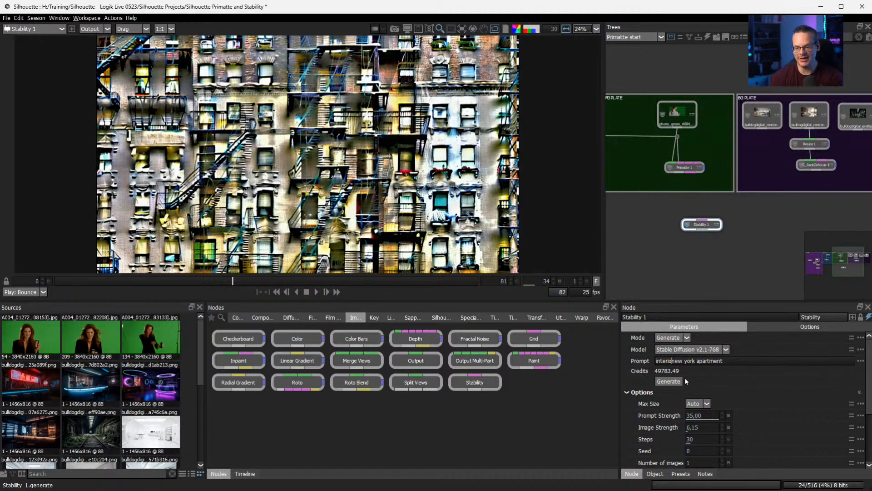
{"action": "type", "text": "r of"}
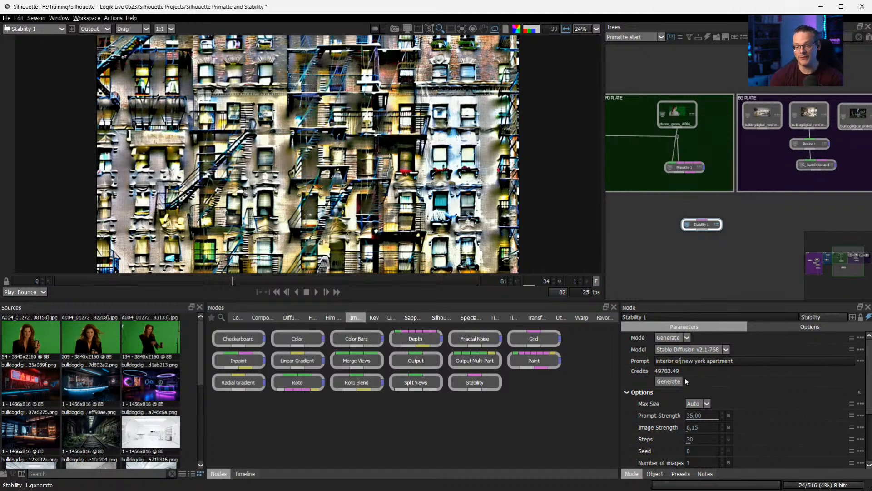
{"action": "type", "text": " photo"}
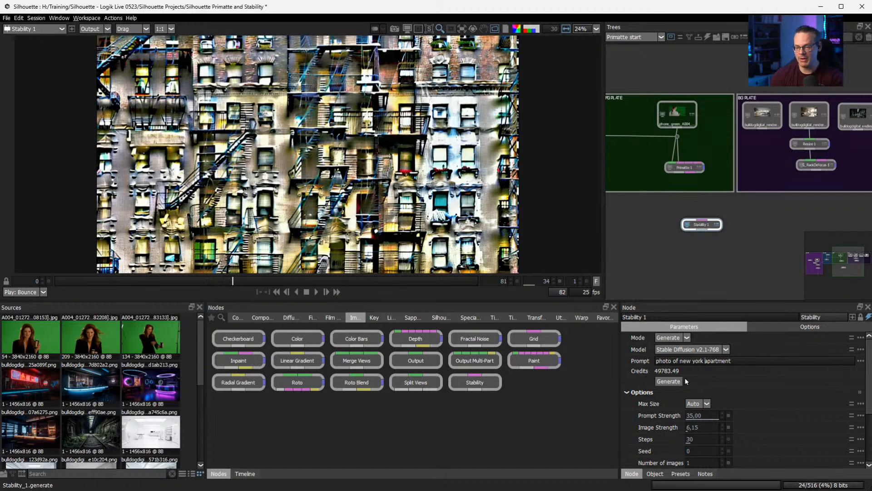
- Extend the prompt with ", early morning, dramatic lighting," after "apartment"
{"action": "type", "text": ", "}
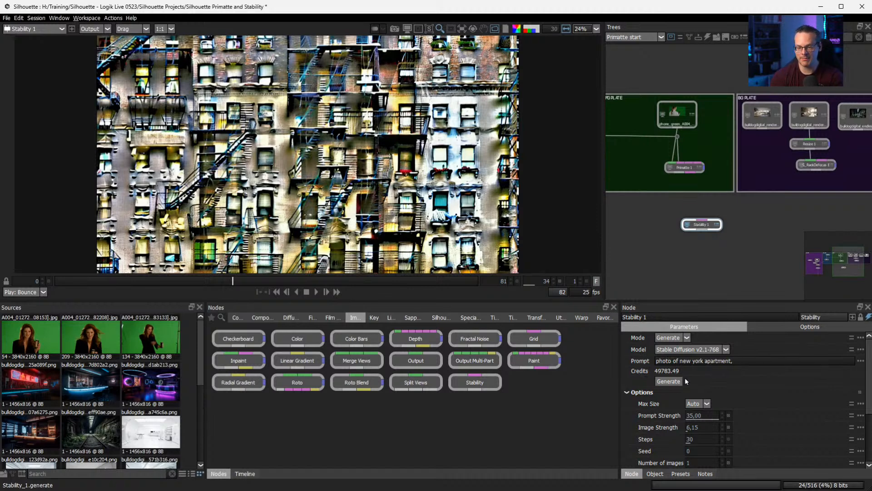
{"action": "type", "text": "early m,"}
{"action": "key", "text": "BackSpace"}
{"action": "type", "text": "orning,"}
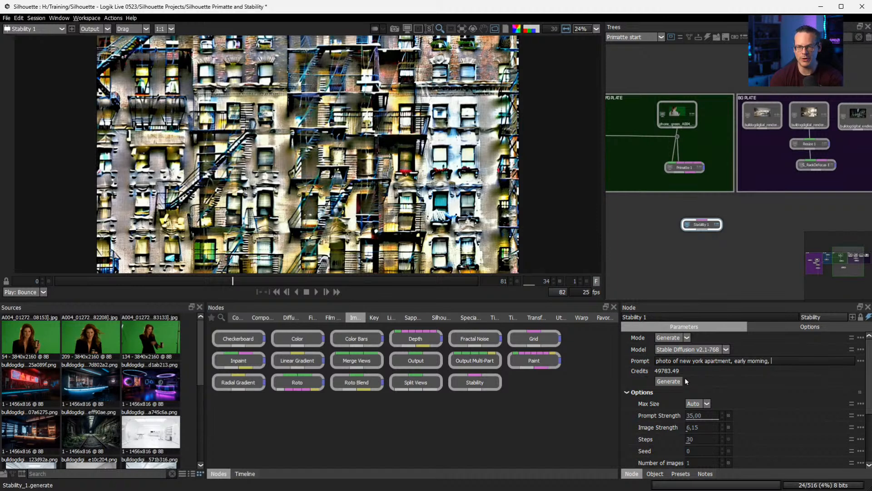
{"action": "type", "text": "dramatic lighting,"}
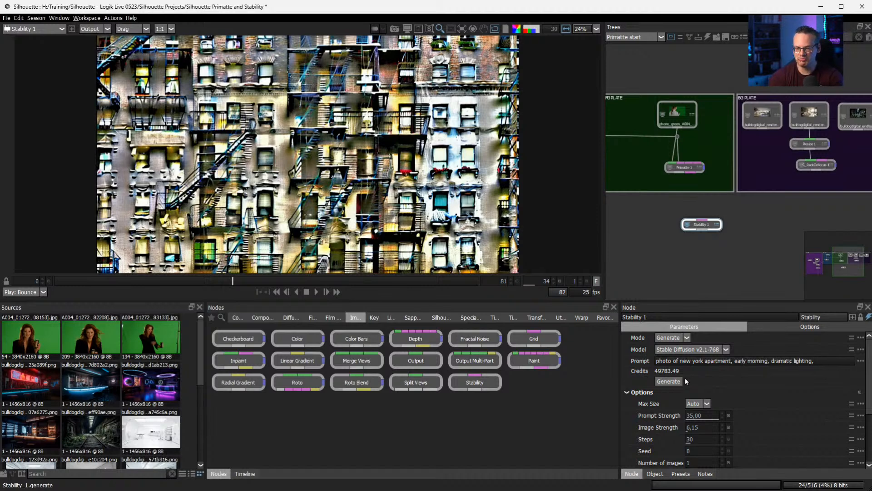
- Add "85mm, shot on kodachrome" to the end of the prompt and generate a new image
{"action": "type", "text": "s"}
{"action": "type", "text": "85mm"}
{"action": "type", "text": ", s"}
{"action": "type", "text": "h"}
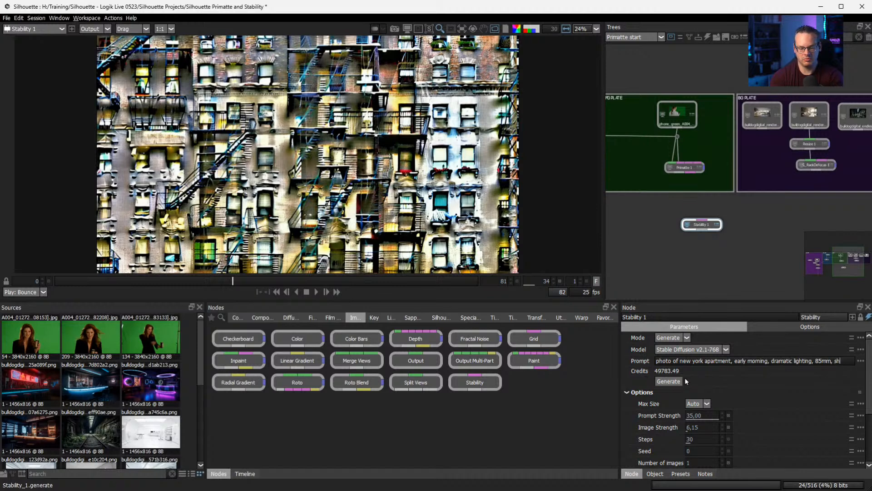
{"action": "type", "text": "ot on kodachrome"}
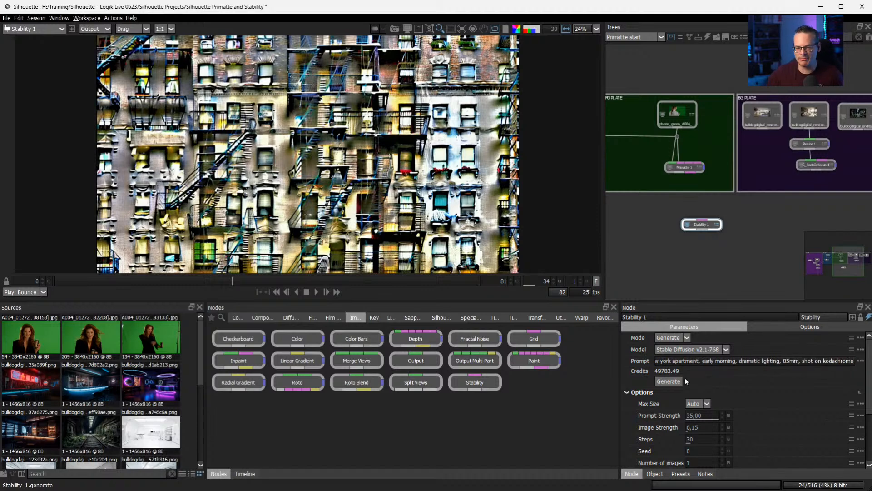
{"action": "left_click", "coordinate": [684, 380]}
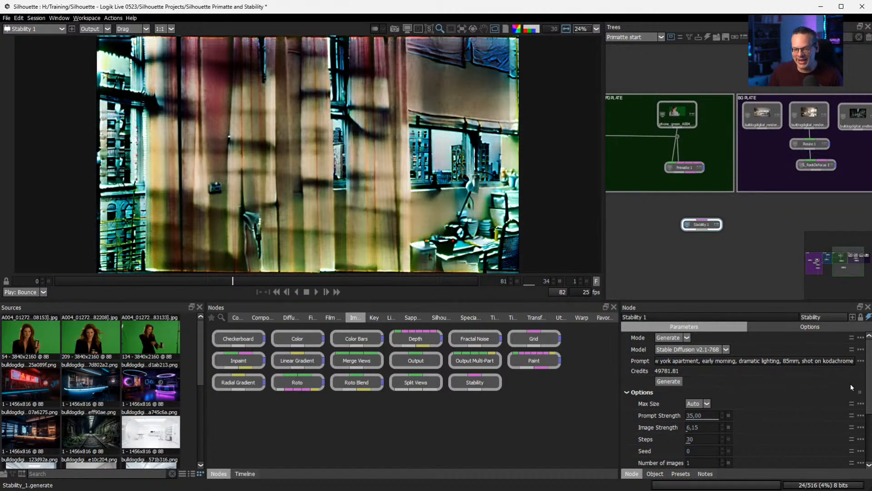
- Insert "instagram" at the start of the prompt, before "photo of new york apartment"
{"action": "scroll", "coordinate": [854, 373], "scroll_direction": "down", "scroll_amount": 3}
{"action": "scroll", "coordinate": [858, 359], "scroll_direction": "up", "scroll_amount": 3}
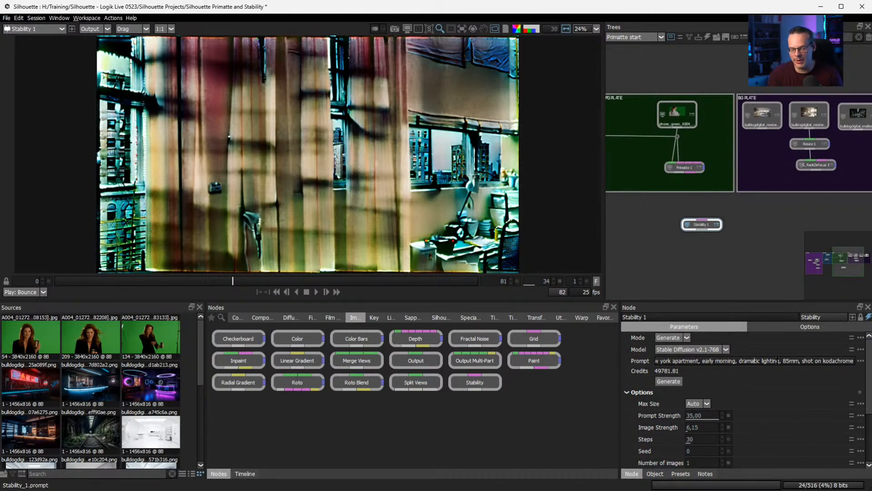
{"action": "key", "text": "Left"}
{"action": "key", "text": "Left"}
{"action": "key", "text": "Left"}
{"action": "key", "text": "Left"}
{"action": "key", "text": "Left"}
{"action": "key", "text": "Left"}
{"action": "key", "text": "Left"}
{"action": "key", "text": "Left"}
{"action": "key", "text": "Left"}
{"action": "key", "text": "Left"}
{"action": "key", "text": "Left"}
{"action": "key", "text": "Left"}
{"action": "key", "text": "Left"}
{"action": "key", "text": "Left"}
{"action": "key", "text": "Left"}
{"action": "key", "text": "Left"}
{"action": "key", "text": "Left"}
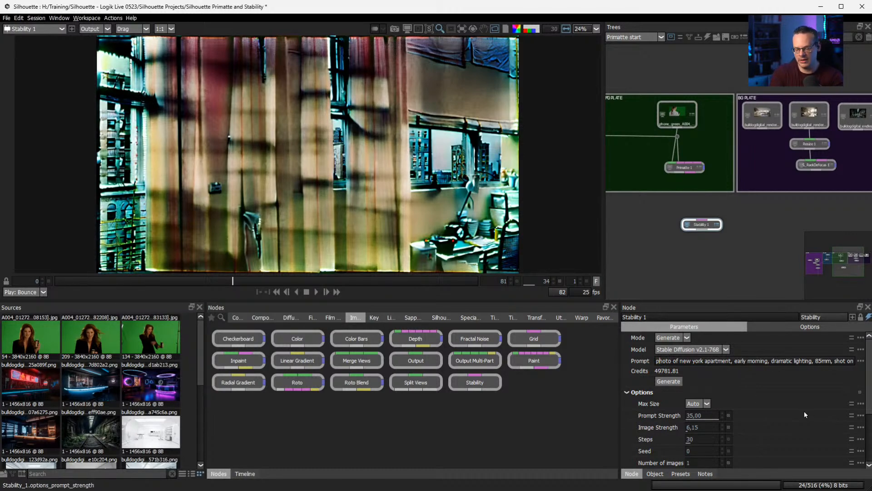
{"action": "type", "text": "instagra"}
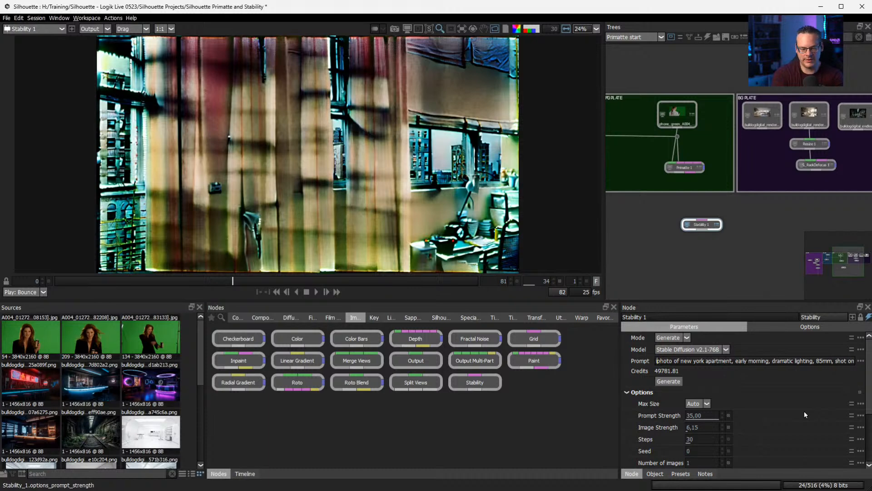
{"action": "type", "text": "m"}
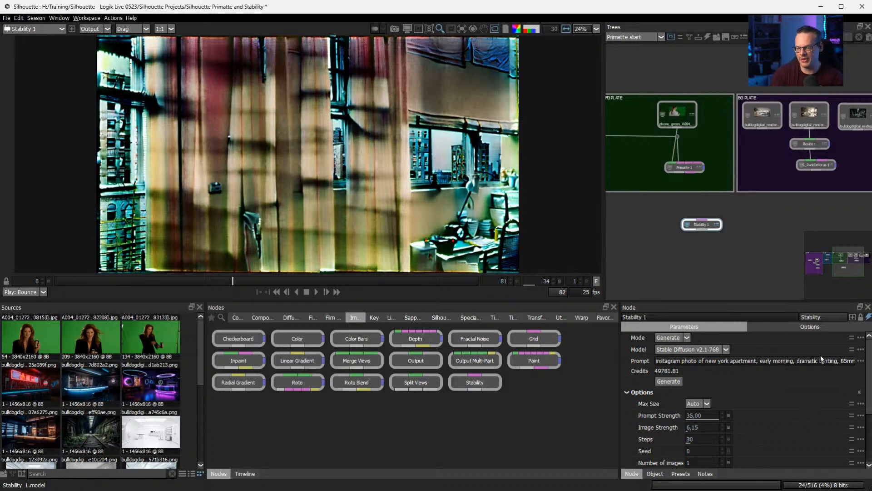
- Append the negative terms ":ugly, compression artifacts -1" to the prompt after "shot on kodachrome,"
{"action": "key", "text": "End"}
{"action": "type", "text": ", shot on Kodachrome, "}
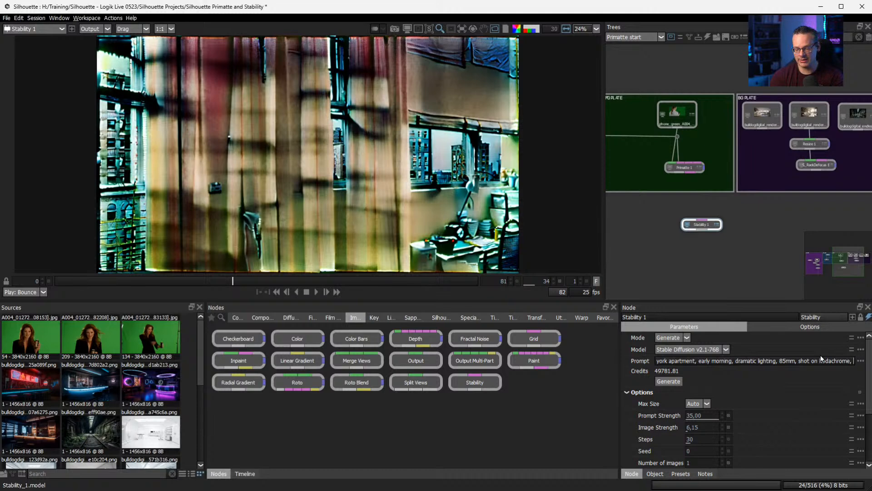
{"action": "type", "text": "s"}
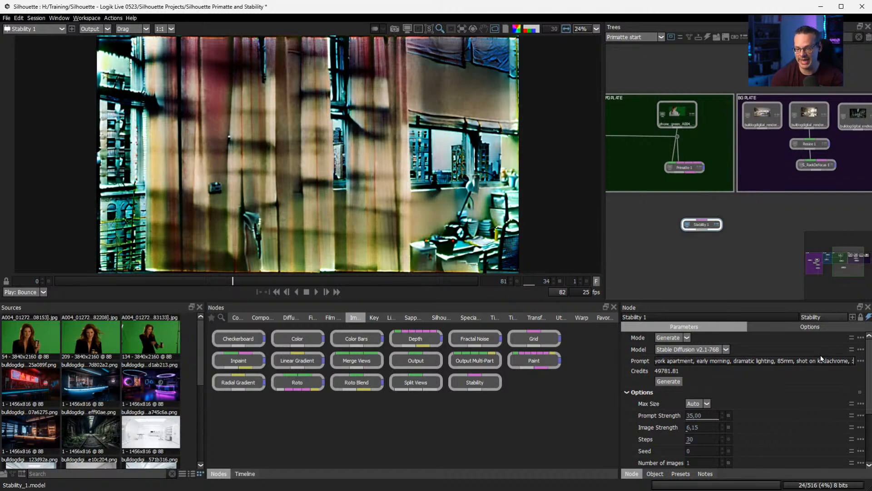
{"action": "type", "text": "ugle"}
{"action": "key", "text": "BackSpace"}
{"action": "type", "text": "y, "}
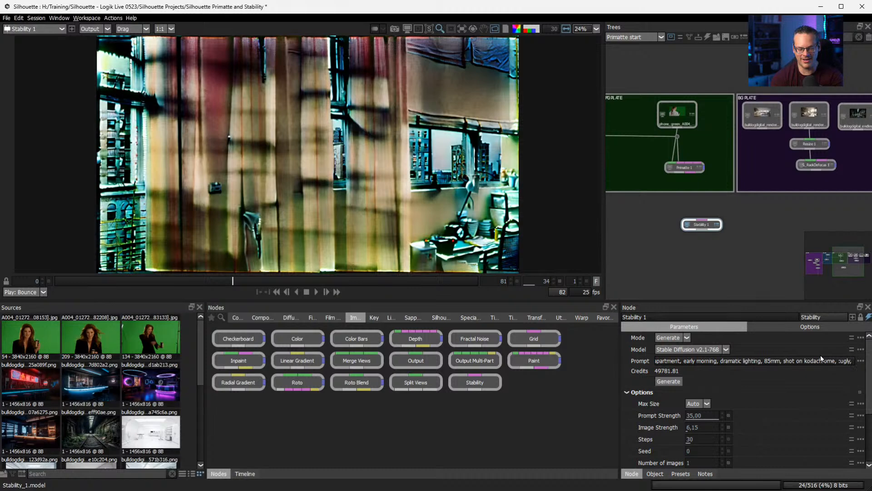
{"action": "type", "text": "compression"}
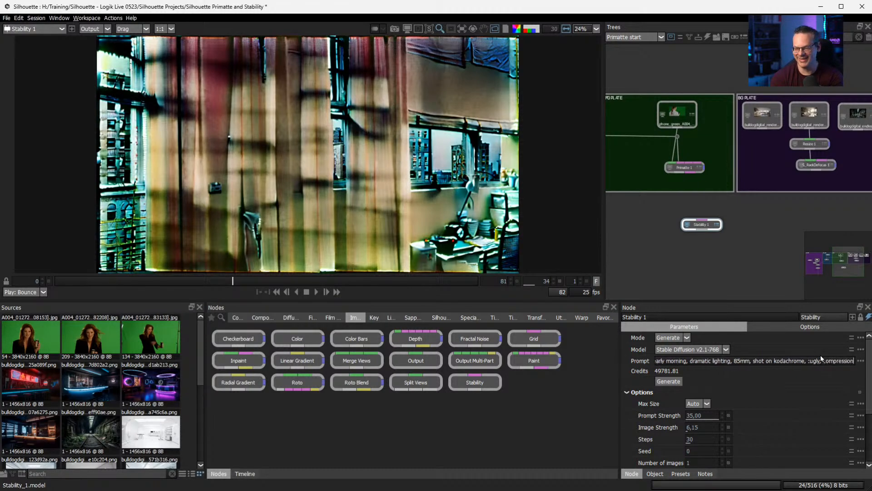
{"action": "type", "text": " artifacts -1"}
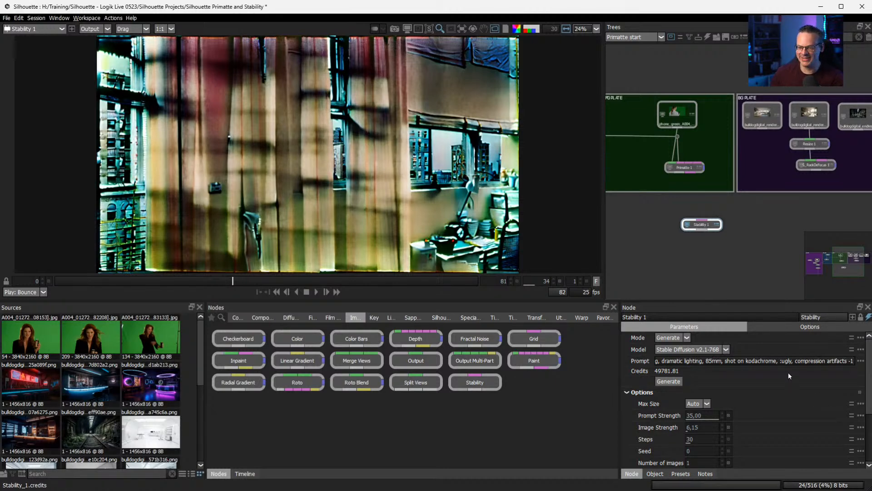
{"action": "left_click", "coordinate": [782, 362]}
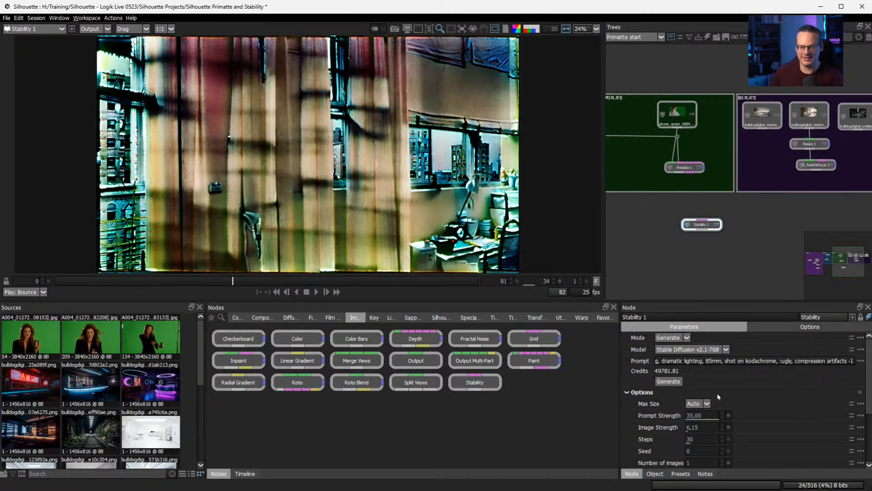
- Generate an image from the extended prompt and switch Stability 1's model to Stable Diffusion v2.1
{"action": "left_click", "coordinate": [671, 383]}
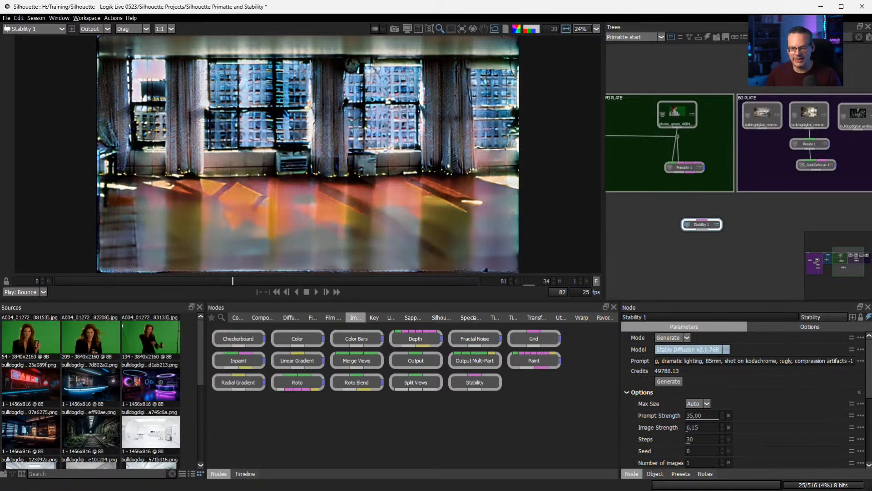
{"action": "left_click", "coordinate": [685, 381]}
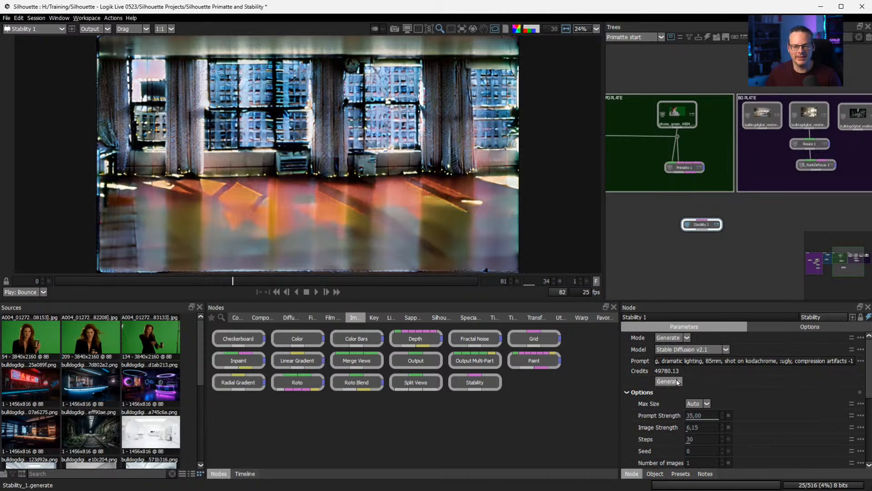
- Connect the modern penthouse render from the BG PLATE group to Primatte 1's background input and view Primatte 1
{"action": "left_click", "coordinate": [760, 116]}
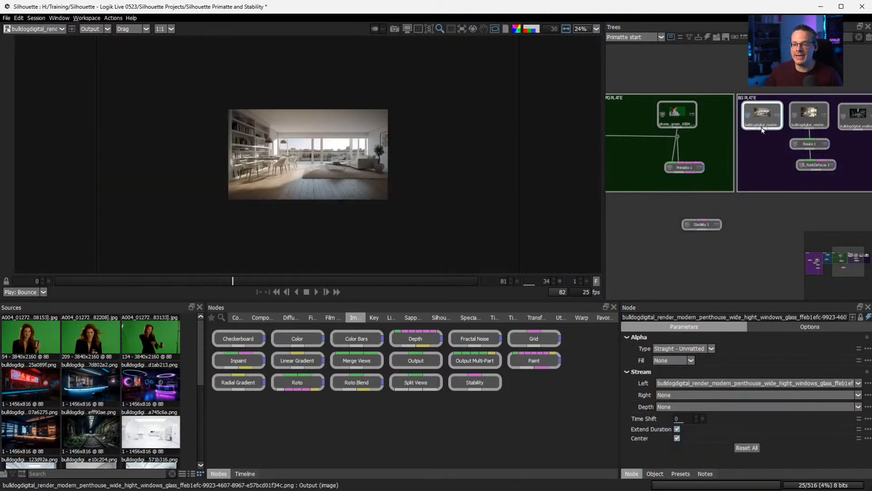
{"action": "left_click_drag", "start_coordinate": [762, 130], "coordinate": [683, 169]}
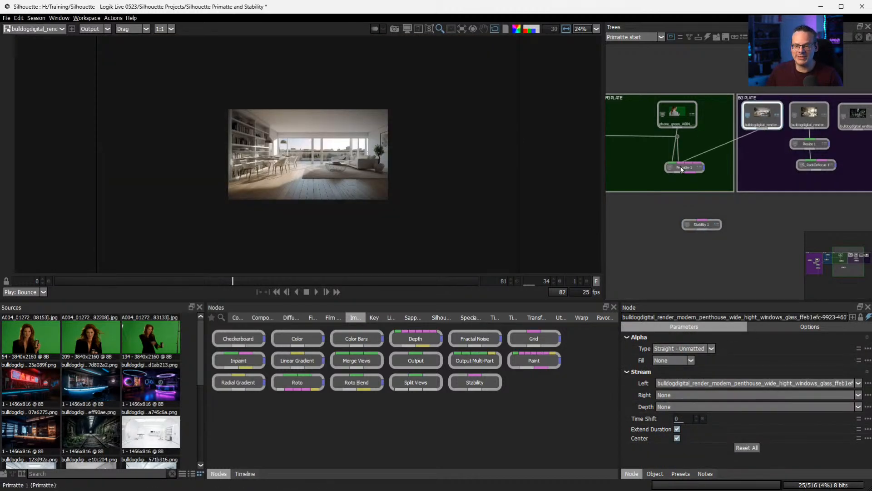
{"action": "left_click", "coordinate": [683, 168]}
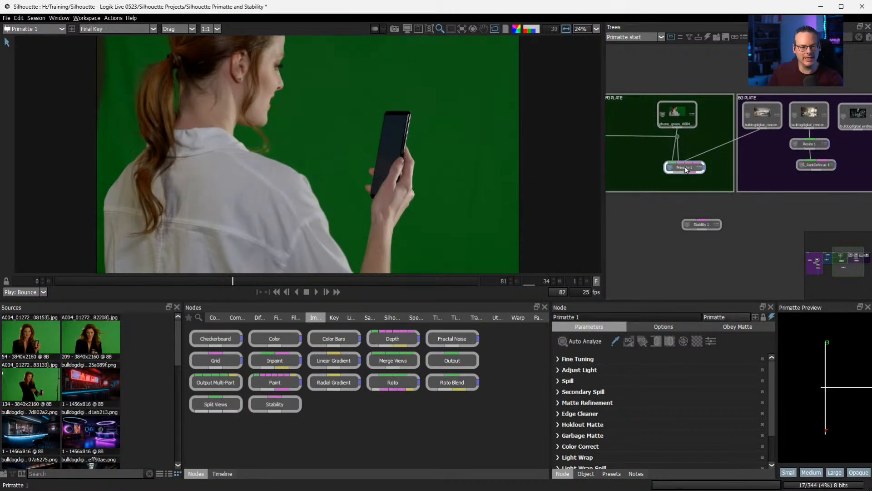
- Switch Primatte 1's displayed output through its matte views to Hybrid Matte and inspect the penthouse image up close
{"action": "key", "text": "4"}
{"action": "key", "text": "1"}
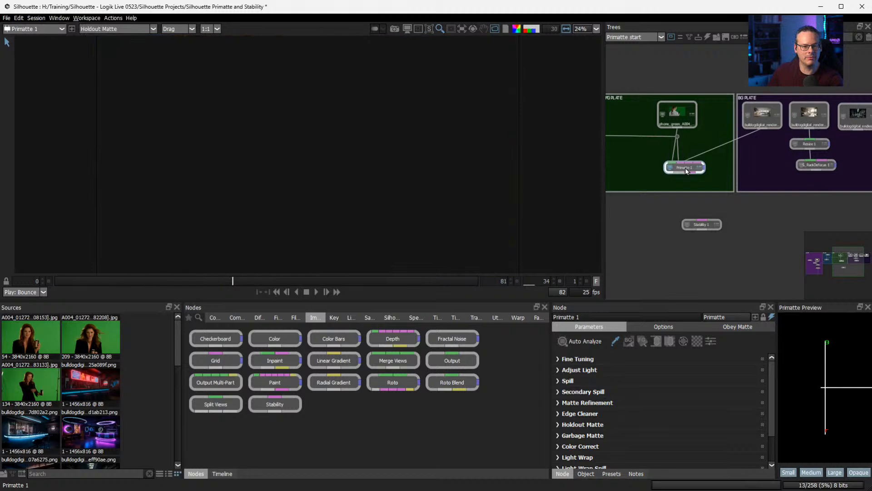
{"action": "key", "text": "3"}
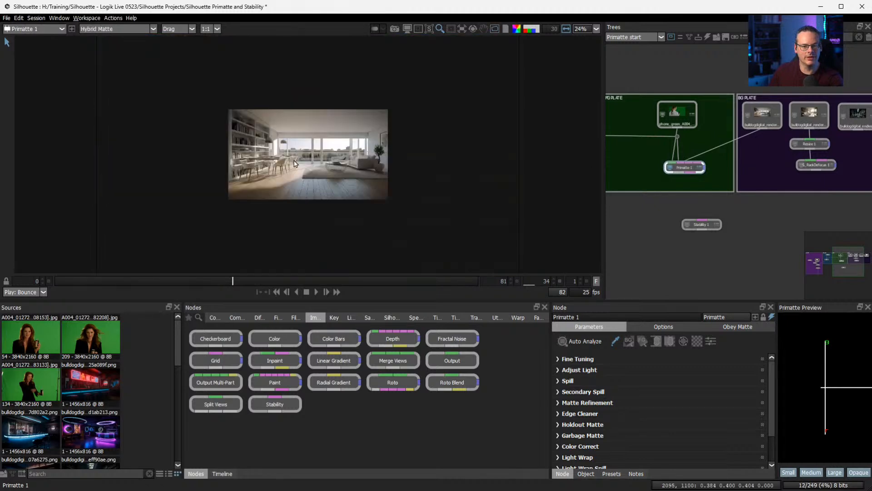
{"action": "left_click_drag", "start_coordinate": [444, 161], "coordinate": [346, 170]}
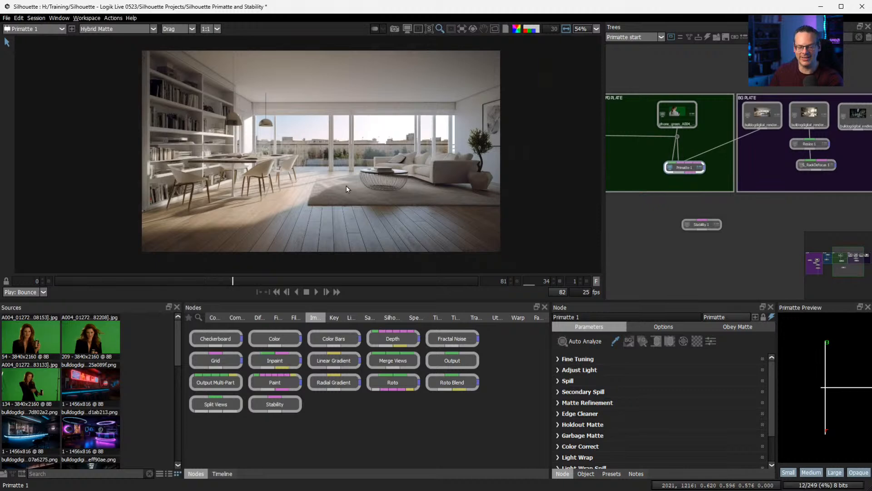
{"action": "scroll", "coordinate": [346, 185], "scroll_direction": "up", "scroll_amount": 1}
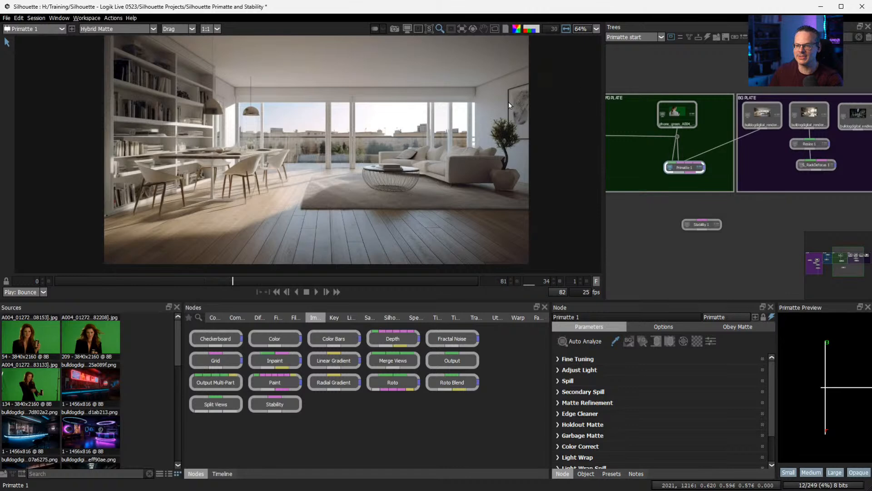
- Compare the phone plate with Primatte 1's output and shift the dot and Primatte 1 slightly within the FG PLATE group
{"action": "left_click_drag", "start_coordinate": [677, 137], "coordinate": [682, 136]}
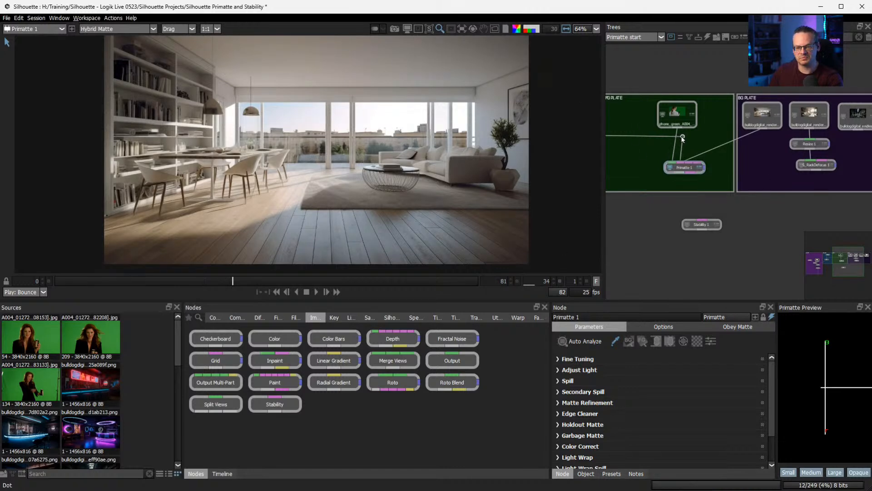
{"action": "left_click", "coordinate": [690, 168]}
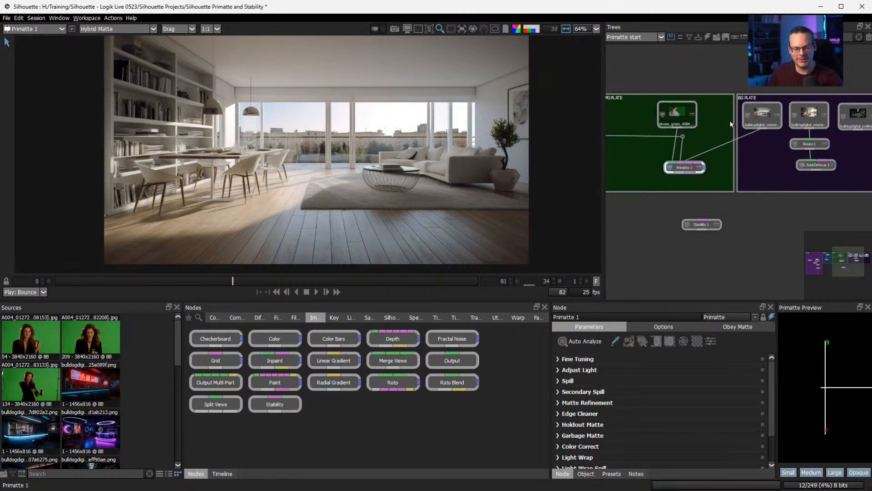
{"action": "left_click", "coordinate": [674, 115]}
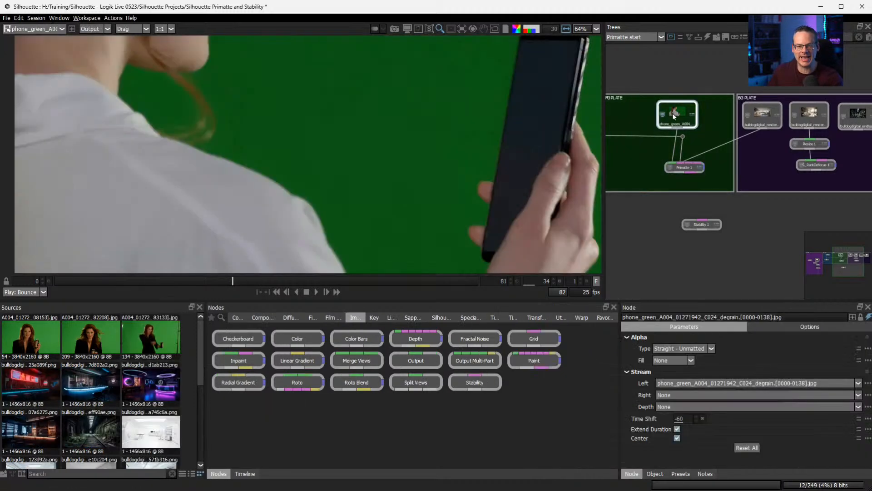
{"action": "left_click", "coordinate": [683, 169]}
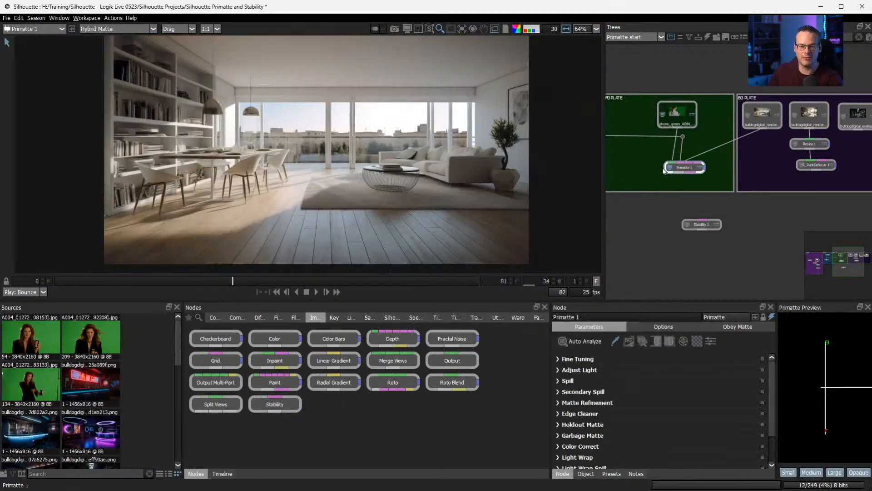
{"action": "key", "text": "f"}
{"action": "left_click_drag", "start_coordinate": [687, 171], "coordinate": [695, 178]}
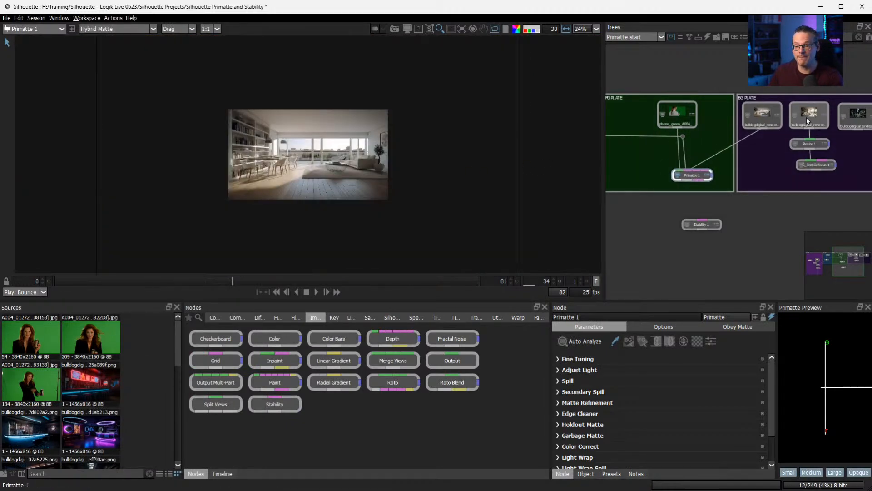
- Compare the renders in the BG PLATE group with their Resize 1 and RackDefocus nodes, and return to viewing Primatte 1
{"action": "left_click", "coordinate": [806, 117]}
{"action": "left_click", "coordinate": [863, 112]}
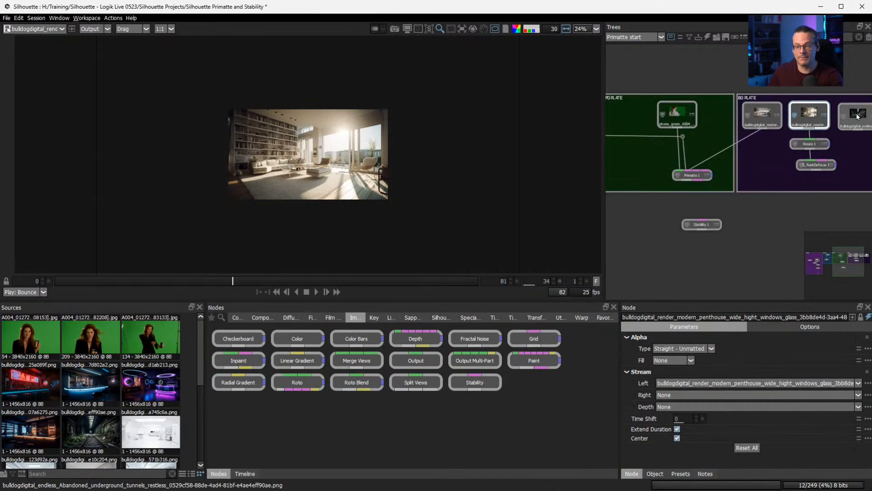
{"action": "left_click", "coordinate": [807, 112]}
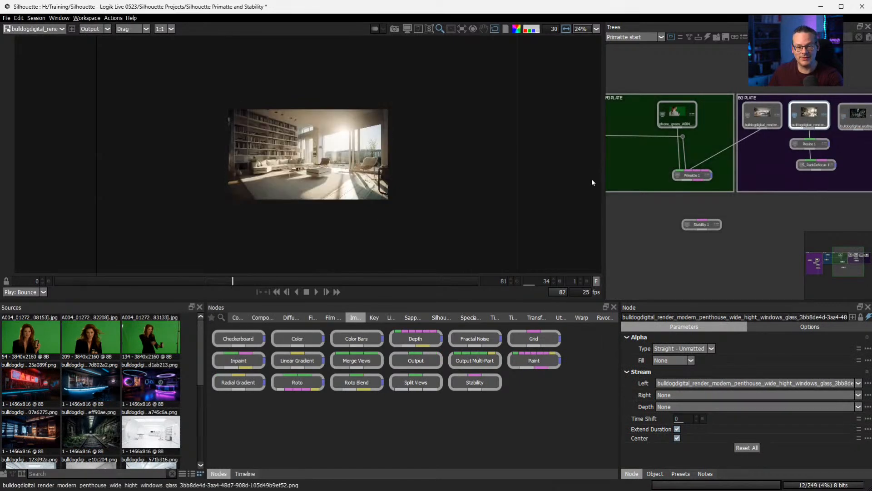
{"action": "left_click", "coordinate": [816, 166]}
{"action": "left_click", "coordinate": [812, 143]}
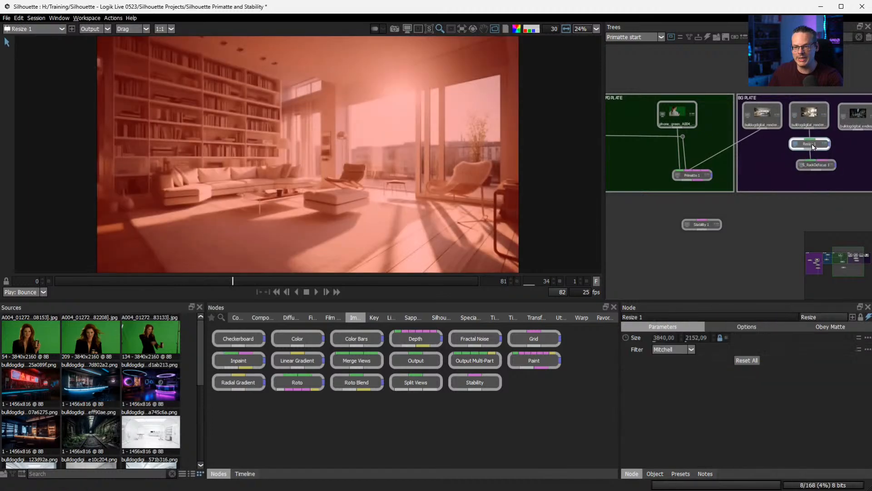
{"action": "left_click", "coordinate": [810, 118]}
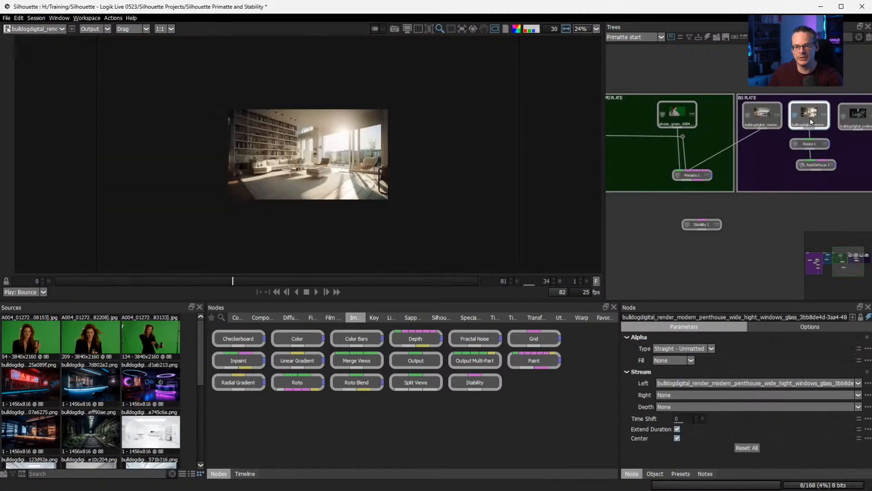
{"action": "left_click", "coordinate": [810, 143]}
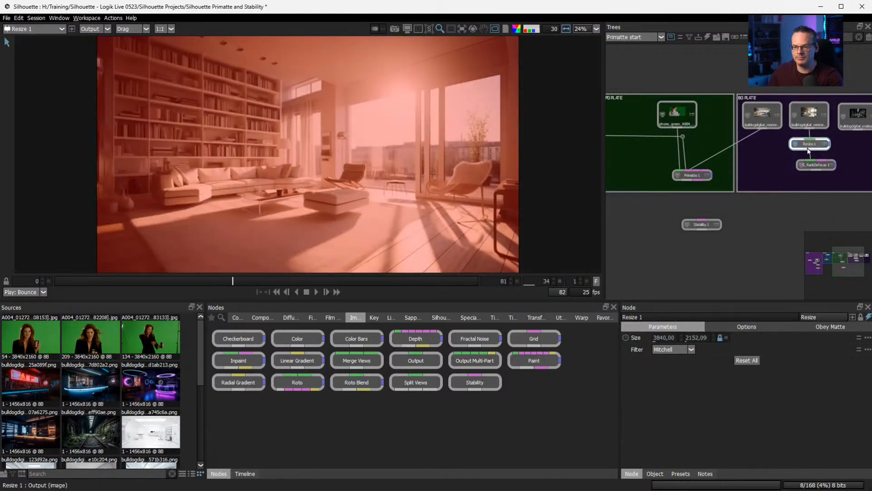
{"action": "left_click", "coordinate": [764, 119]}
{"action": "left_click", "coordinate": [693, 175]}
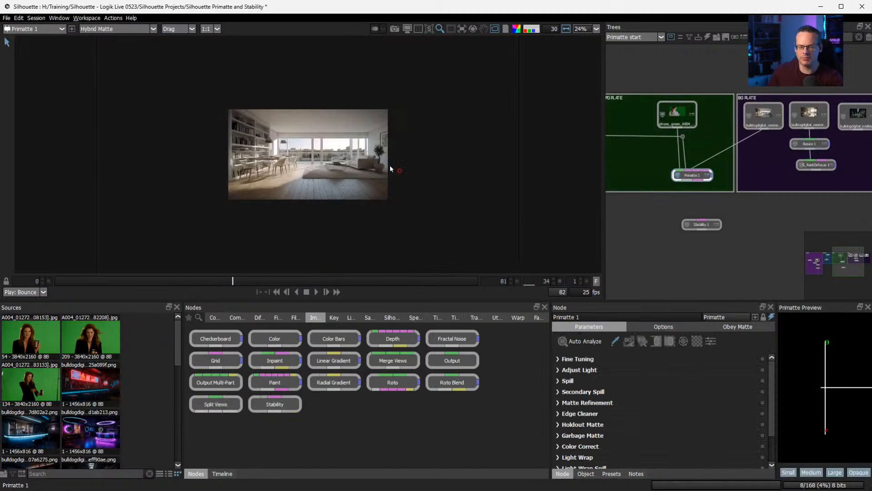
- Insert a Resize node between the first penthouse render and Primatte 1, set its filter to Gaussian and hide the matte overlay
{"action": "left_click_drag", "start_coordinate": [682, 118], "coordinate": [671, 119]}
{"action": "left_click", "coordinate": [743, 207]}
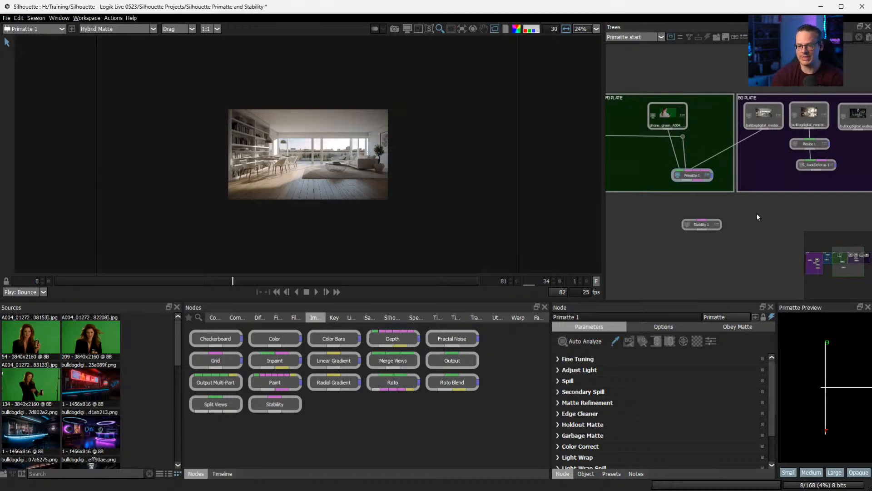
{"action": "key", "text": "r"}
{"action": "left_click_drag", "start_coordinate": [695, 197], "coordinate": [717, 153]}
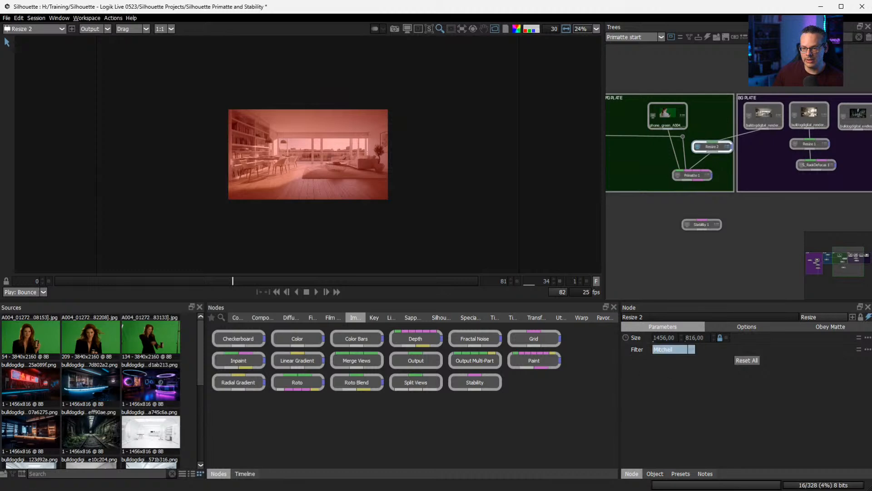
{"action": "left_click", "coordinate": [667, 389]}
{"action": "scroll", "coordinate": [405, 216], "scroll_direction": "up", "scroll_amount": 3}
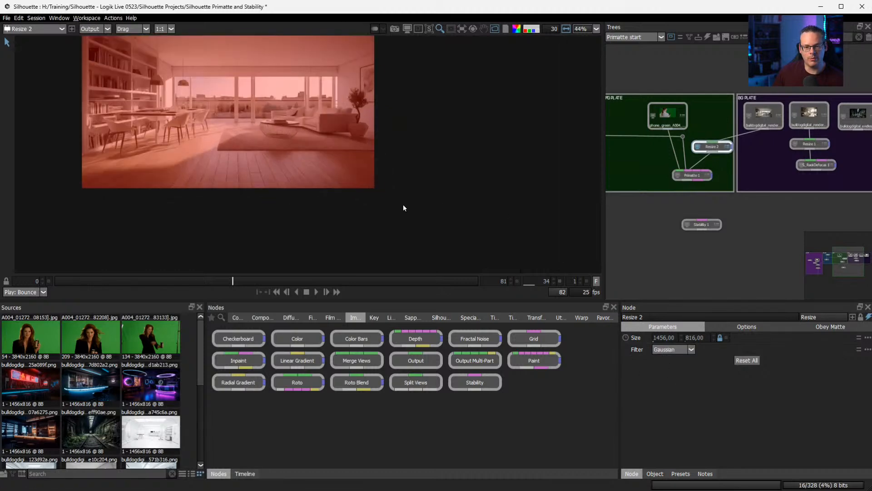
{"action": "left_click_drag", "start_coordinate": [304, 139], "coordinate": [440, 189]}
{"action": "key", "text": "f"}
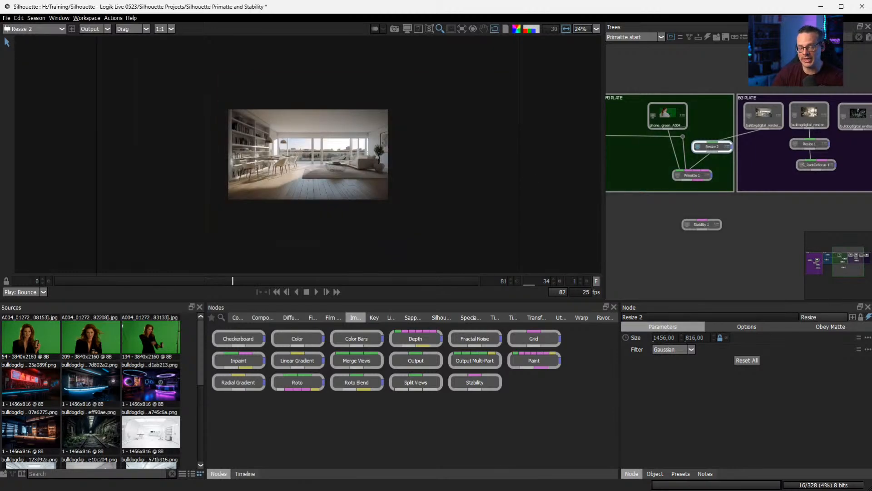
- Scale Resize 2 proportionally to a height of 2160 so the penthouse render fills the frame
{"action": "key", "text": "ctrl+z"}
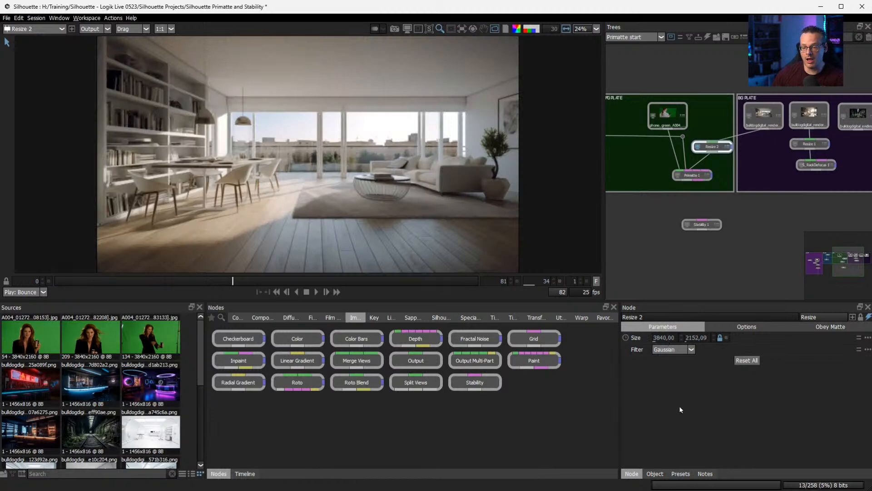
{"action": "left_click", "coordinate": [726, 337]}
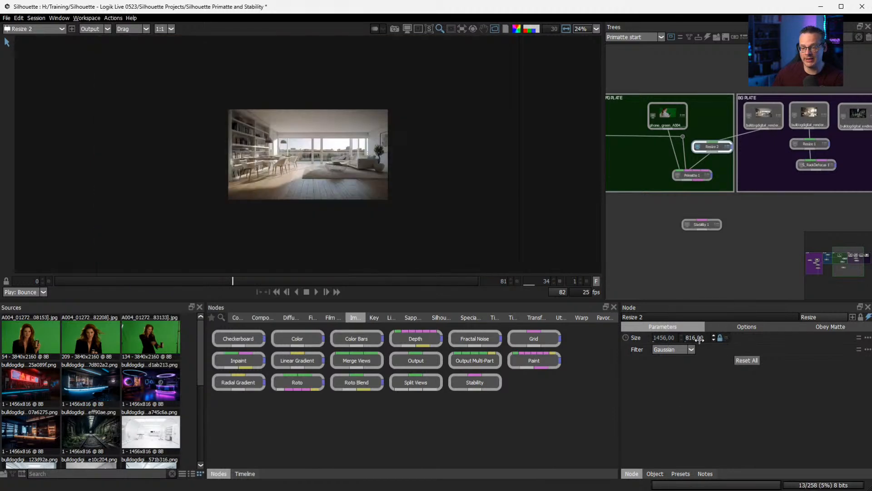
{"action": "left_click", "coordinate": [720, 338]}
{"action": "left_click", "coordinate": [720, 338]}
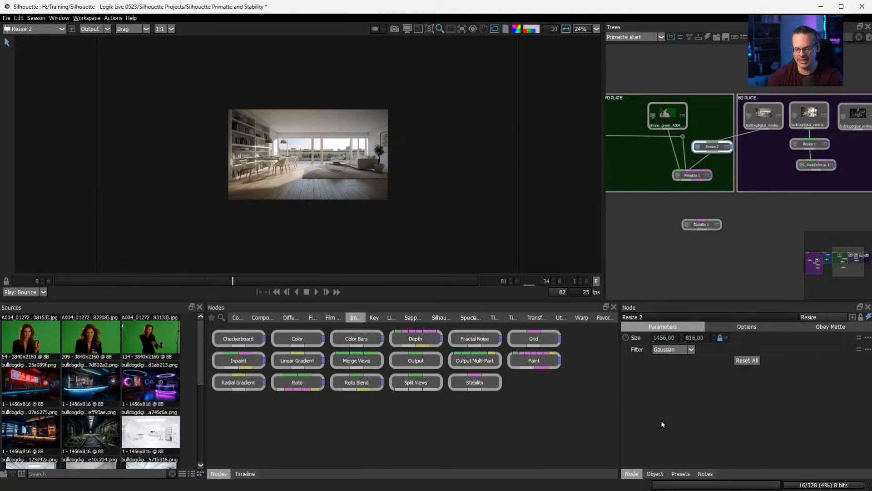
{"action": "key", "text": "ctrl+y"}
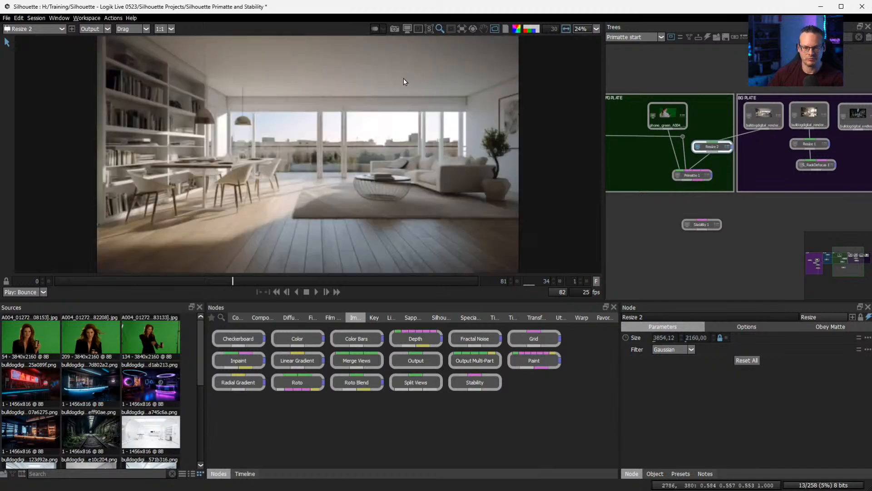
- Spread out Primatte 1 and Resize 2, and paste a copy of the S_RackDefocus node into the connection between them
{"action": "left_click_drag", "start_coordinate": [698, 179], "coordinate": [678, 186]}
{"action": "left_click_drag", "start_coordinate": [714, 147], "coordinate": [714, 142]}
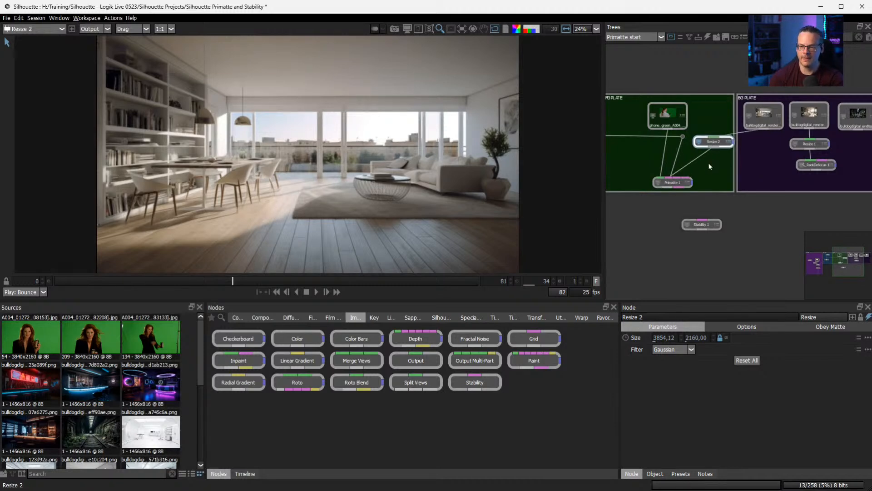
{"action": "key", "text": "ctrl+v"}
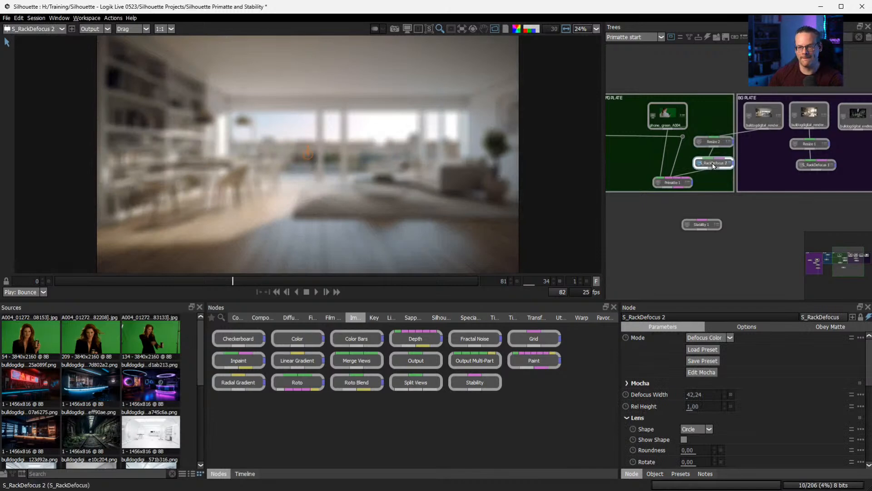
{"action": "left_click_drag", "start_coordinate": [710, 165], "coordinate": [705, 163]}
- Reduce S_RackDefocus 2's Defocus Width to 11.24 and view Primatte 1 with the softened background
{"action": "left_click_drag", "start_coordinate": [690, 393], "coordinate": [673, 393]}
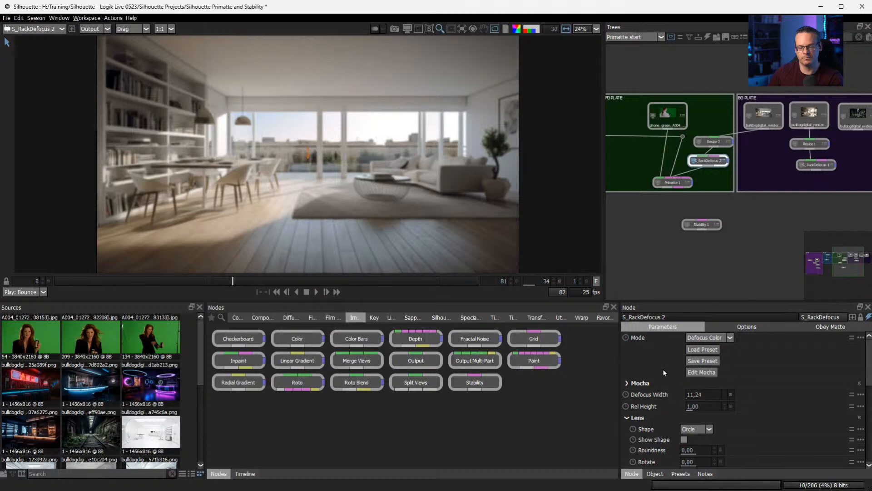
{"action": "left_click", "coordinate": [673, 182]}
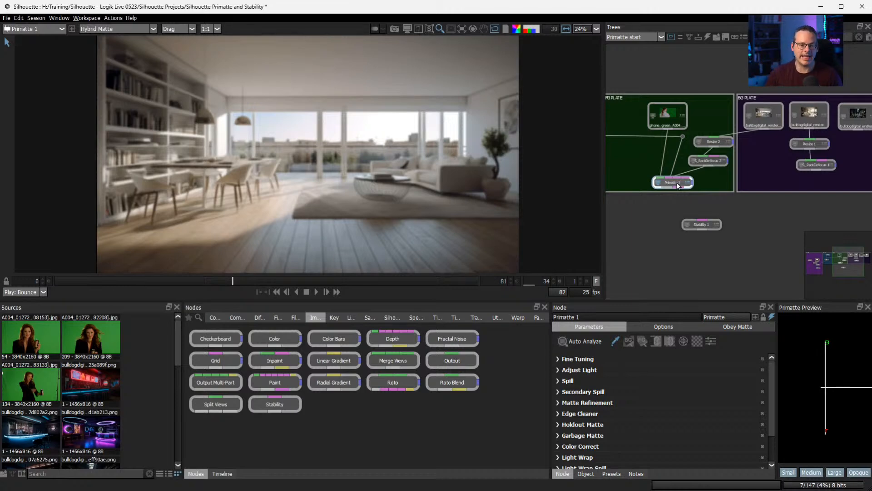
{"action": "left_click", "coordinate": [677, 184]}
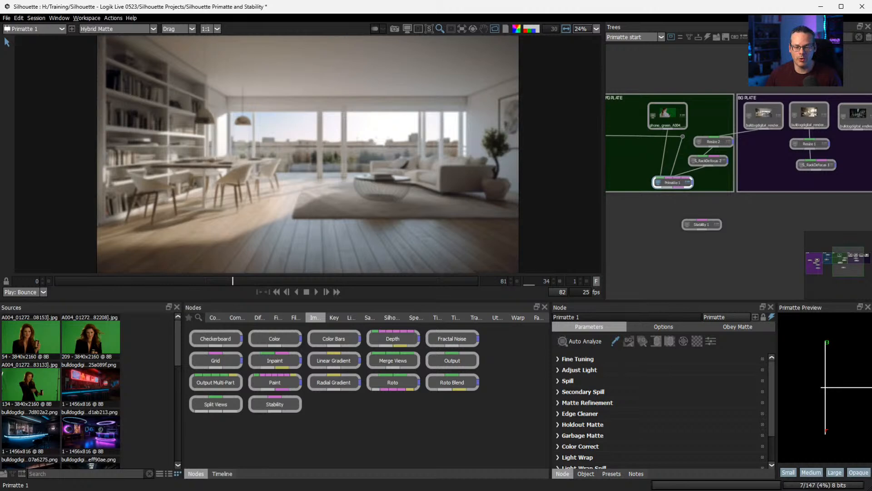
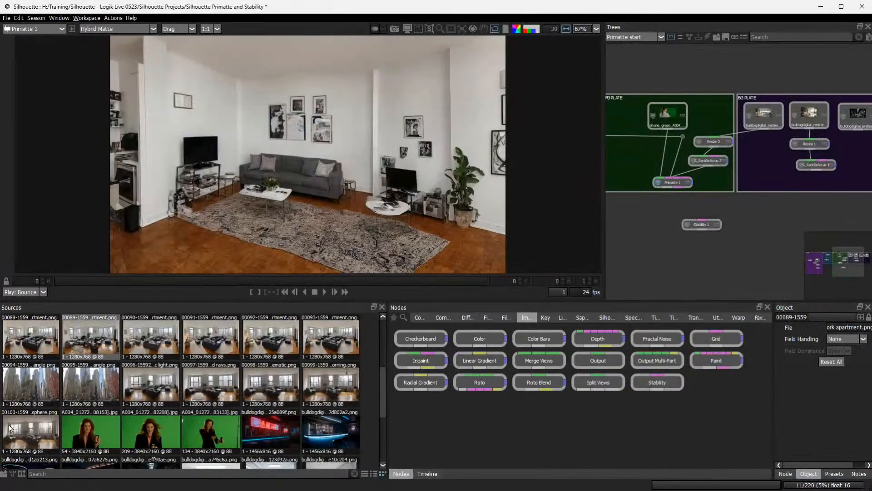
- Preview the generated New York apartment images from 00070 through 00087 in the project sources and compare their rooms and lighting
{"action": "left_click", "coordinate": [9, 425]}
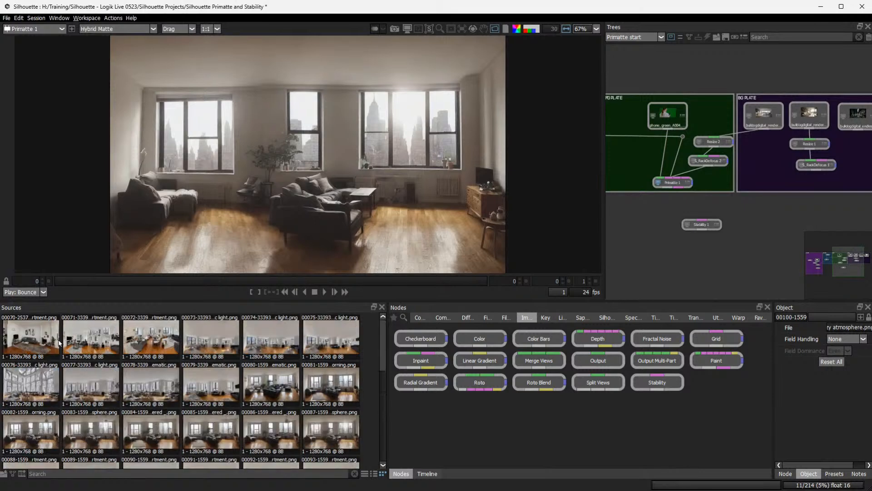
{"action": "left_click", "coordinate": [58, 343]}
{"action": "left_click", "coordinate": [103, 340]}
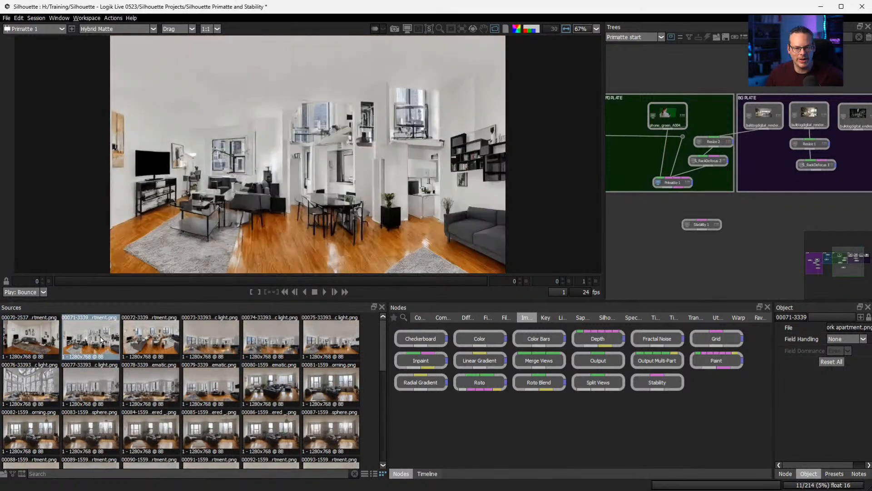
{"action": "left_click", "coordinate": [144, 340]}
{"action": "left_click", "coordinate": [203, 342]}
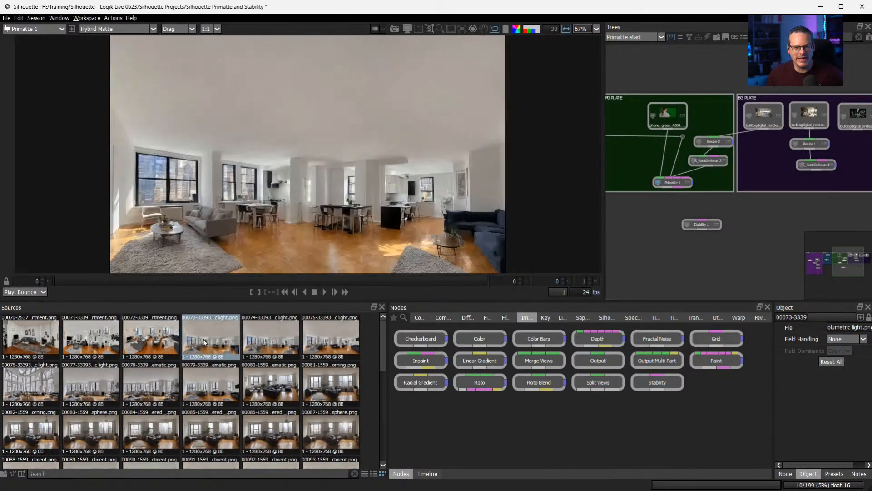
{"action": "left_click", "coordinate": [274, 344]}
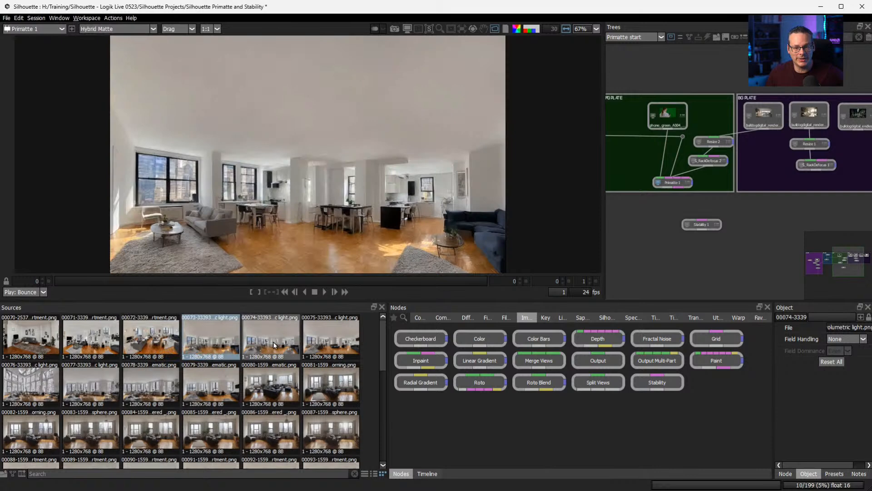
{"action": "left_click", "coordinate": [322, 340]}
{"action": "left_click", "coordinate": [32, 385]}
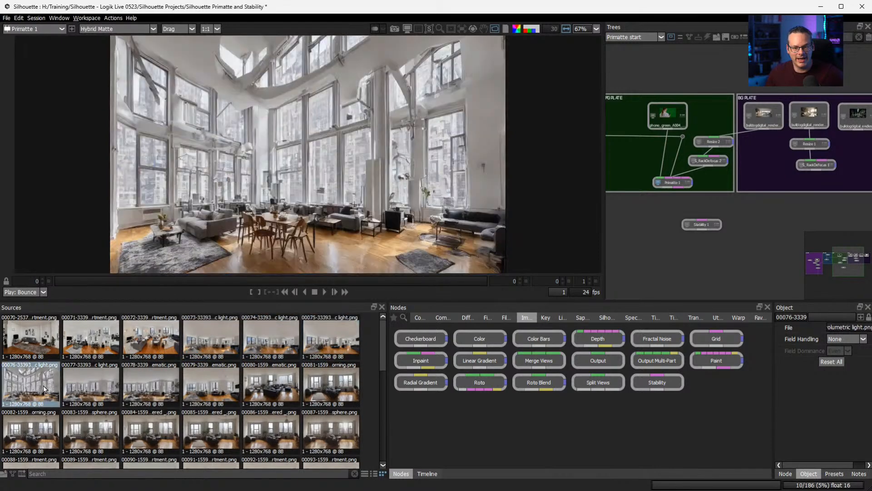
{"action": "left_click", "coordinate": [75, 388]}
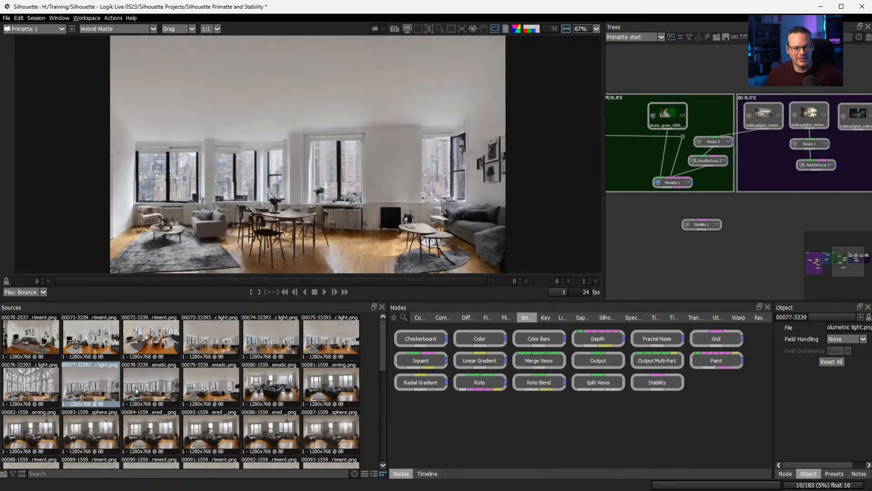
{"action": "left_click", "coordinate": [136, 390]}
{"action": "left_click", "coordinate": [211, 392]}
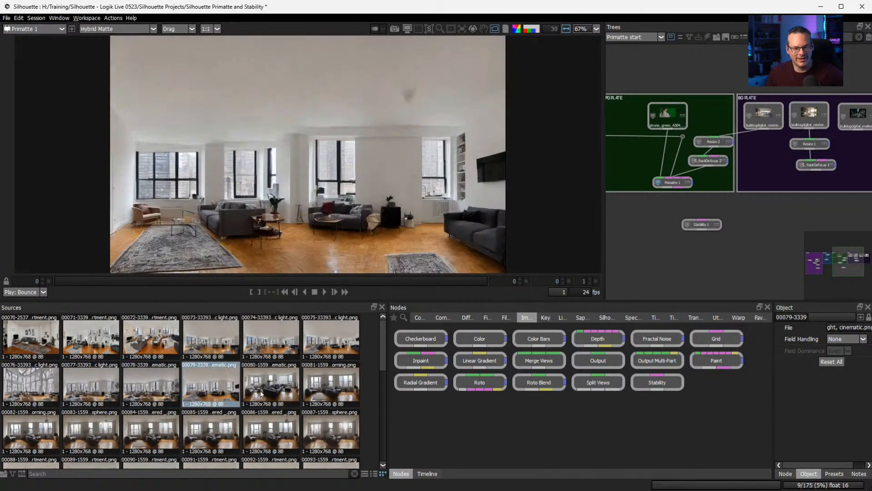
{"action": "left_click", "coordinate": [284, 393]}
{"action": "left_click", "coordinate": [328, 390]}
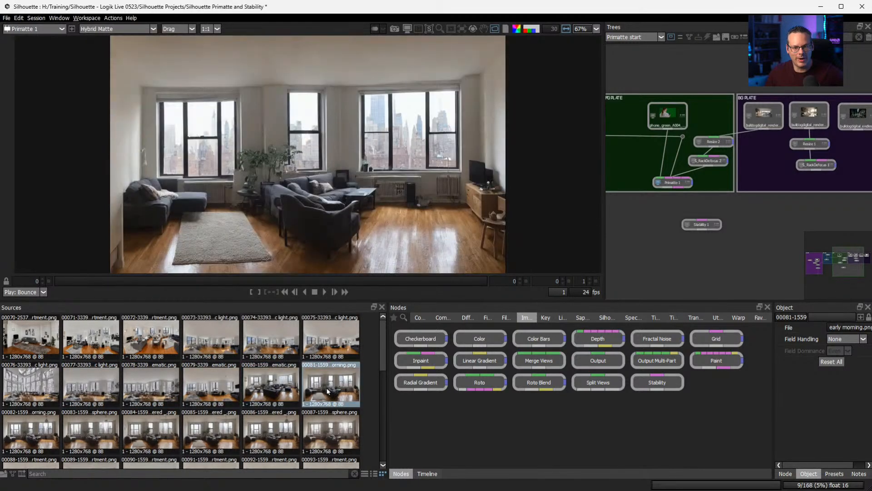
{"action": "left_click", "coordinate": [329, 429]}
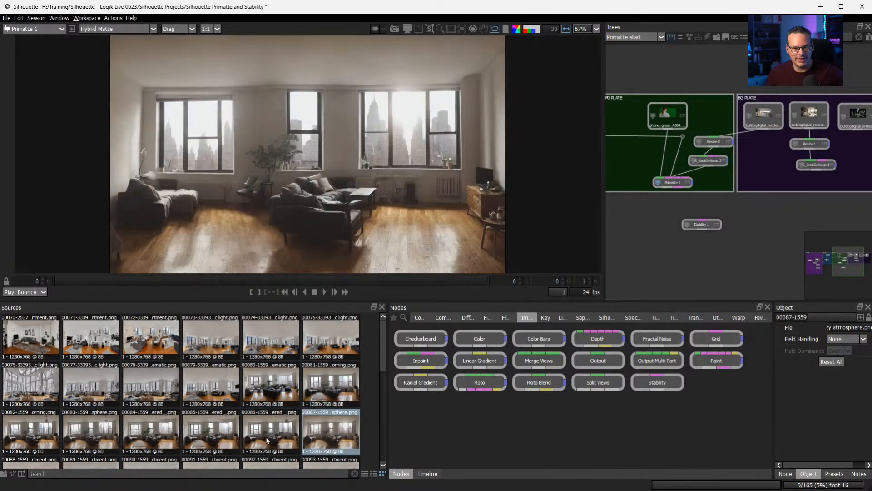
{"action": "left_click", "coordinate": [267, 439]}
{"action": "left_click", "coordinate": [186, 434]}
{"action": "left_click", "coordinate": [150, 435]}
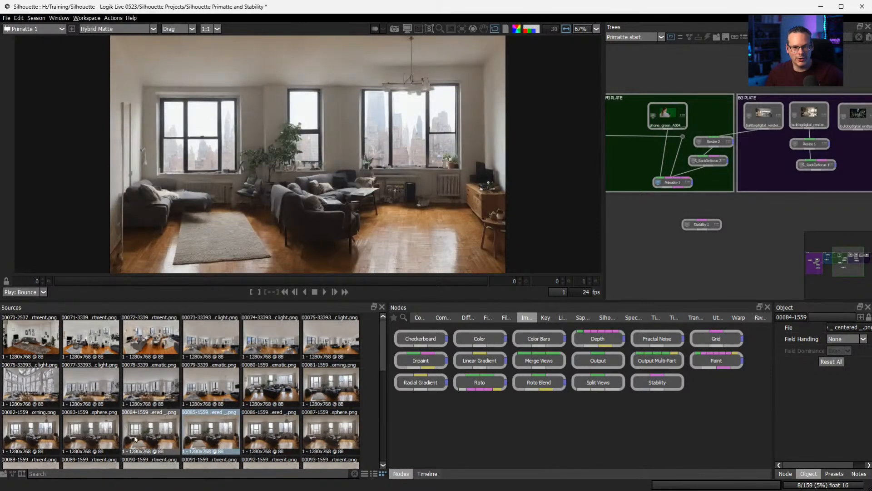
{"action": "left_click", "coordinate": [91, 436]}
{"action": "left_click", "coordinate": [33, 435]}
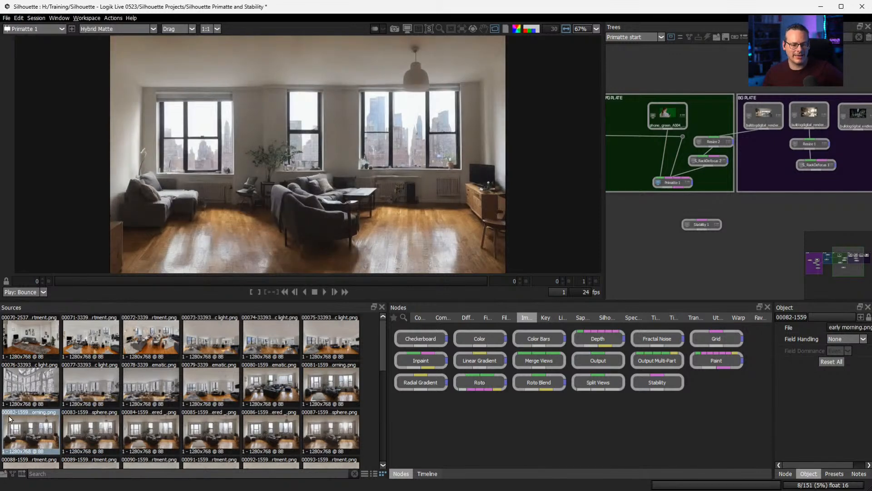
- Preview the remaining window-view apartment images from 00096 through 00100 in the project sources
{"action": "scroll", "coordinate": [50, 410], "scroll_direction": "down", "scroll_amount": 3}
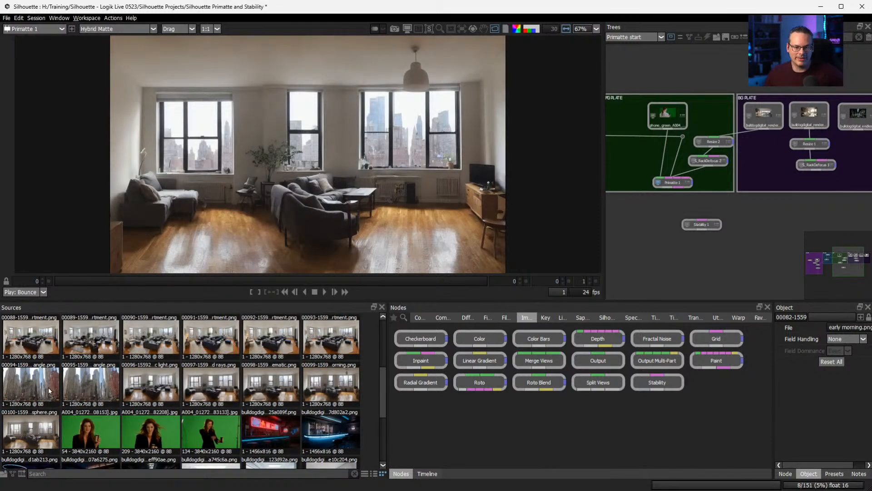
{"action": "left_click", "coordinate": [148, 392]}
{"action": "left_click", "coordinate": [197, 387]}
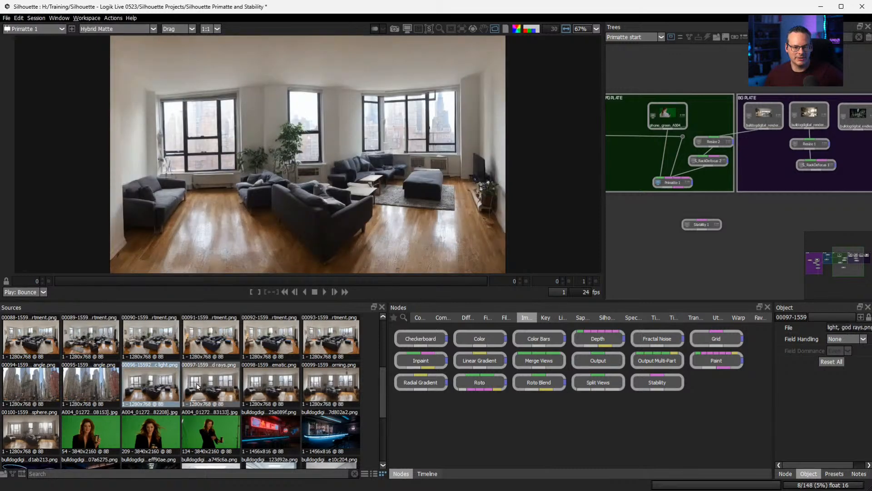
{"action": "left_click", "coordinate": [262, 376]}
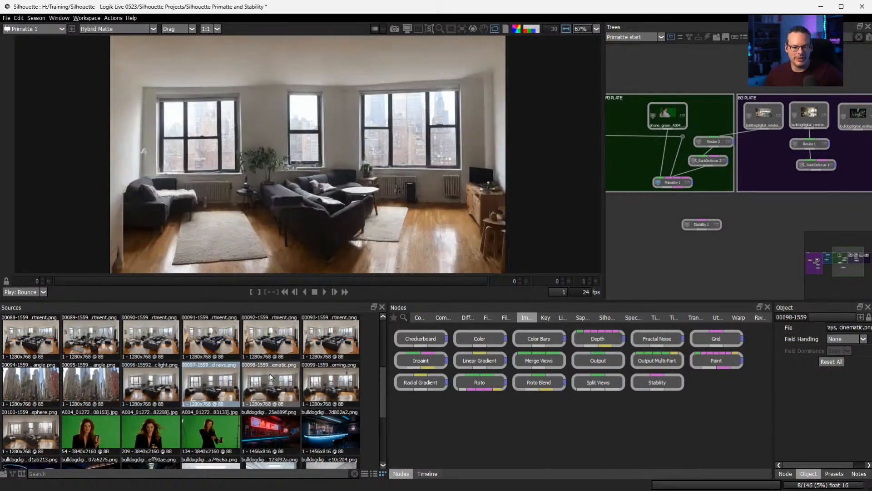
{"action": "left_click", "coordinate": [324, 377]}
{"action": "left_click", "coordinate": [34, 432]}
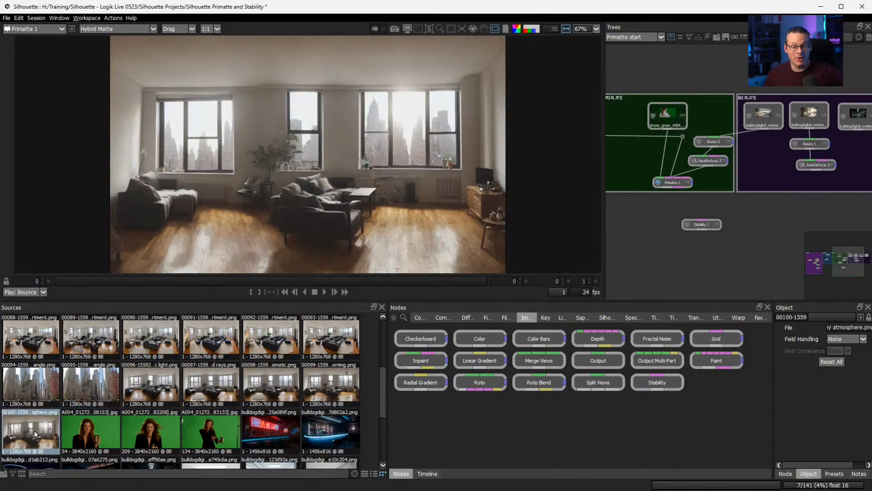
- Look through the remaining project sources and view the softened apartment background from S_RackDefocus 2
{"action": "scroll", "coordinate": [35, 430], "scroll_direction": "up", "scroll_amount": 3}
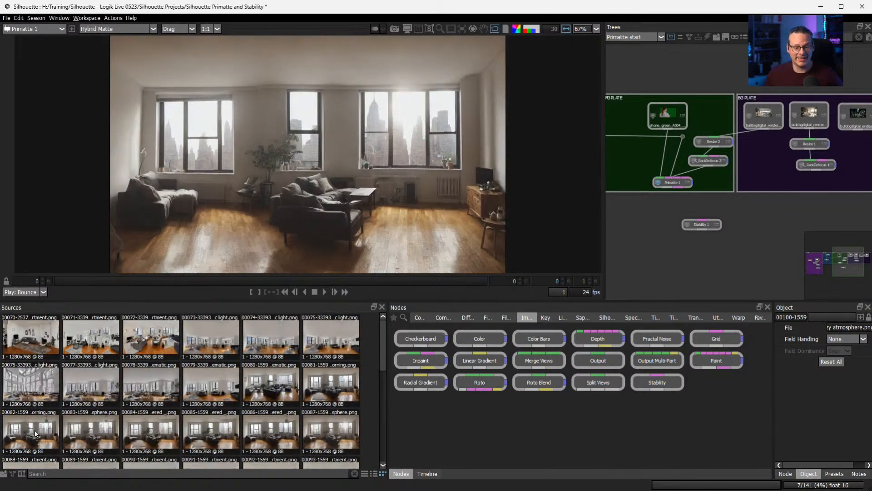
{"action": "scroll", "coordinate": [35, 429], "scroll_direction": "down", "scroll_amount": 8}
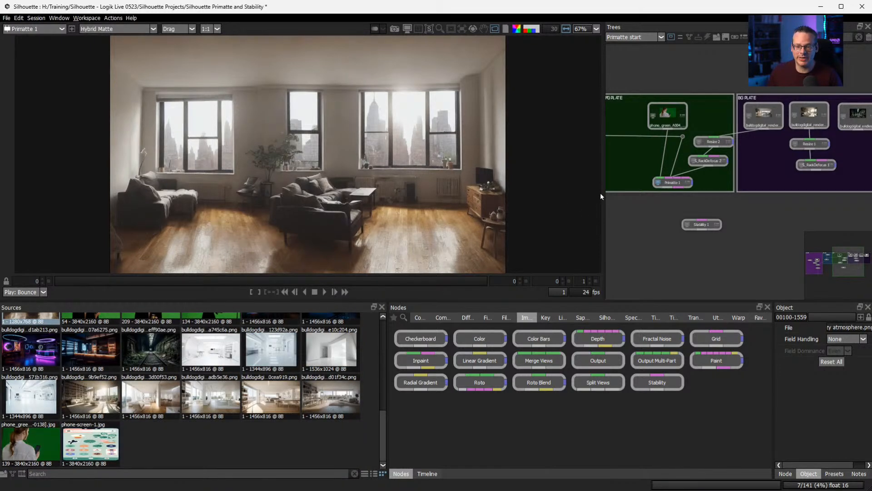
{"action": "left_click", "coordinate": [673, 183]}
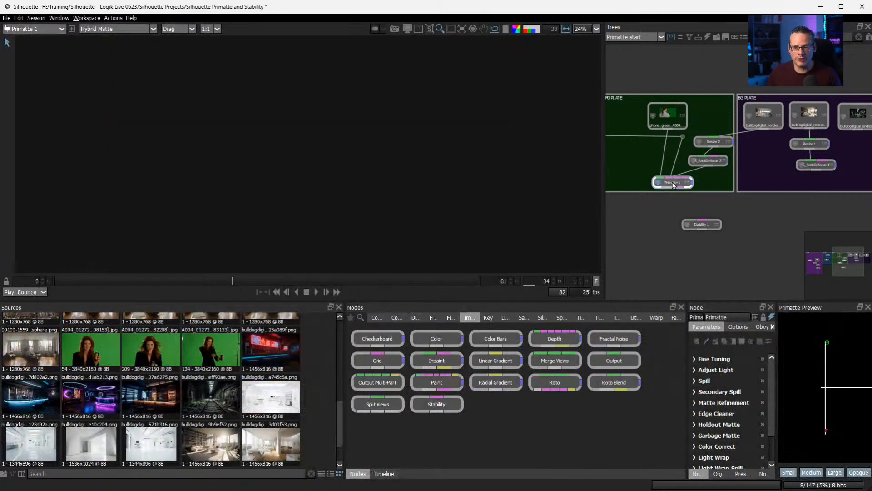
{"action": "left_click", "coordinate": [709, 161]}
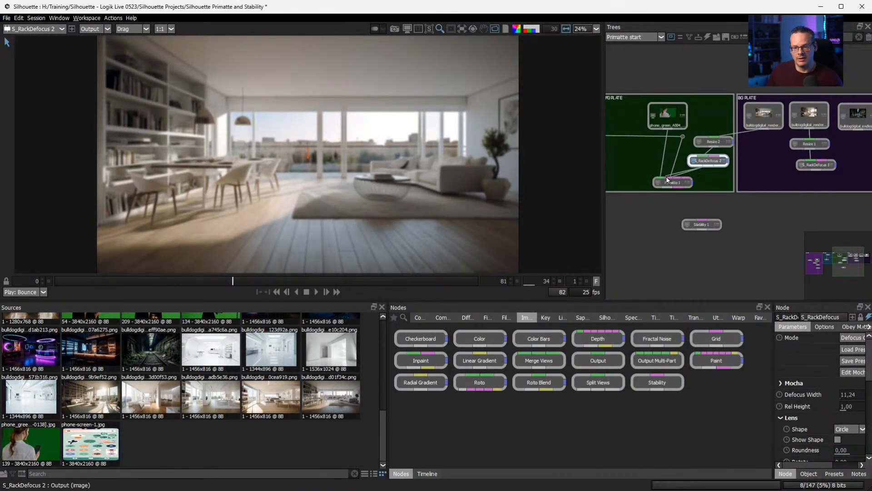
- Move Primatte 1 below the FG Plate group and reposition the green-screen phone source and the group frame to separate the connections
{"action": "left_click_drag", "start_coordinate": [669, 181], "coordinate": [652, 222]}
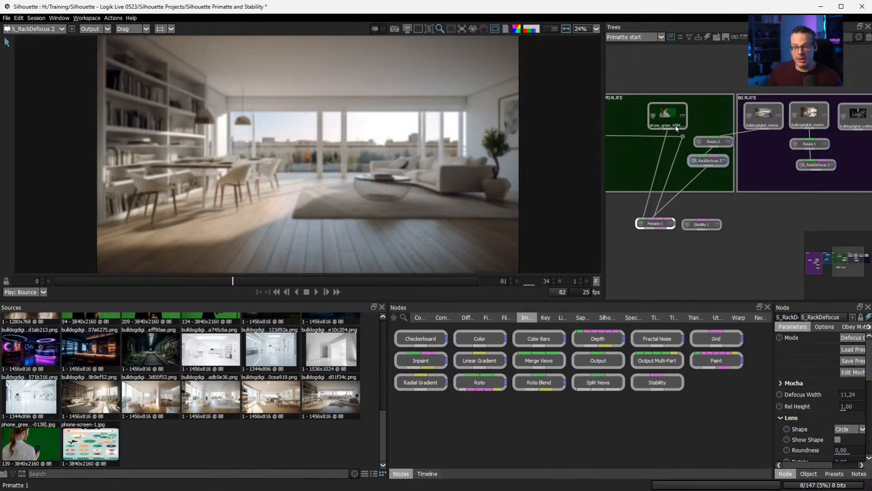
{"action": "left_click_drag", "start_coordinate": [671, 123], "coordinate": [664, 123]}
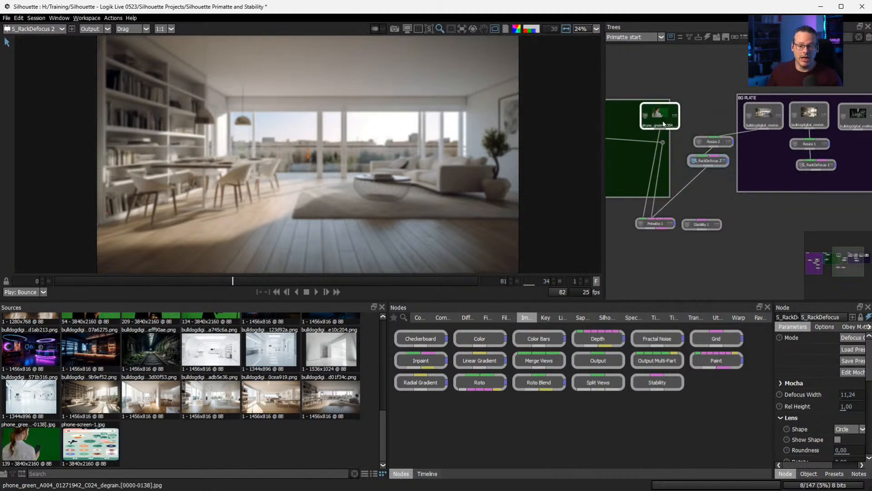
{"action": "left_click_drag", "start_coordinate": [639, 164], "coordinate": [696, 165]}
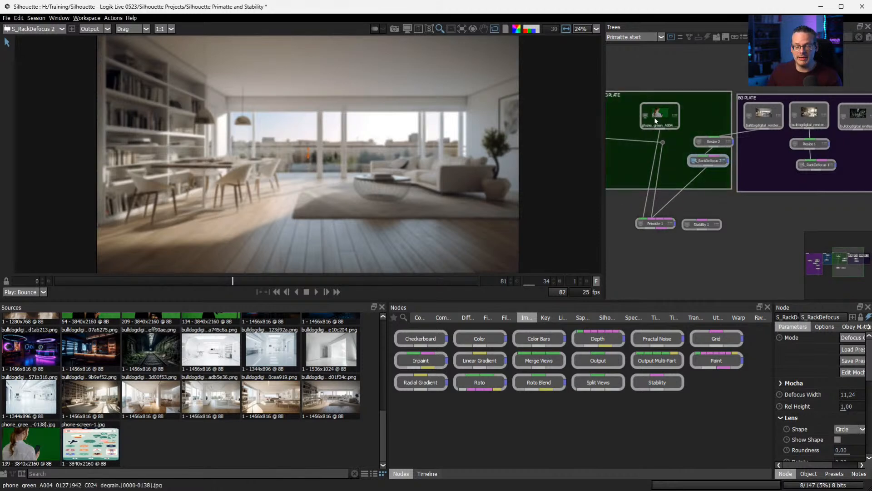
{"action": "left_click_drag", "start_coordinate": [655, 121], "coordinate": [642, 121]}
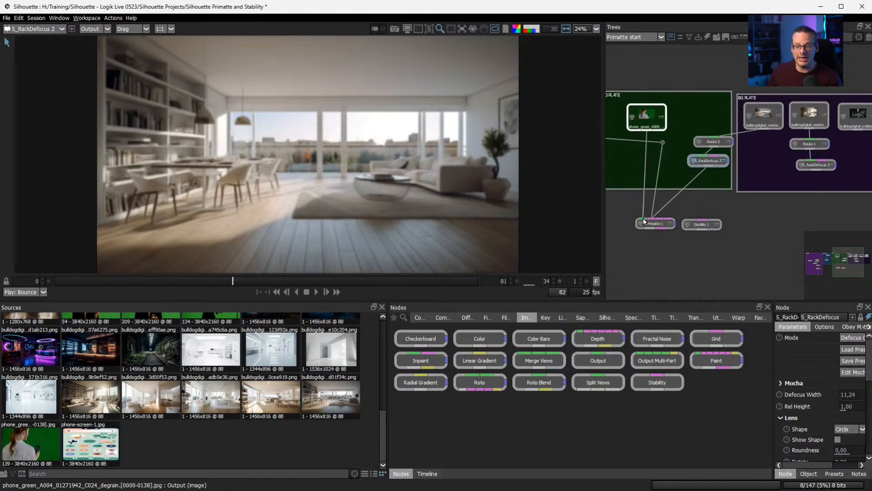
- Connect S_RackDefocus 2 to Primatte 1 and remove the dot's connection to Primatte 1
{"action": "left_click_drag", "start_coordinate": [709, 166], "coordinate": [654, 220]}
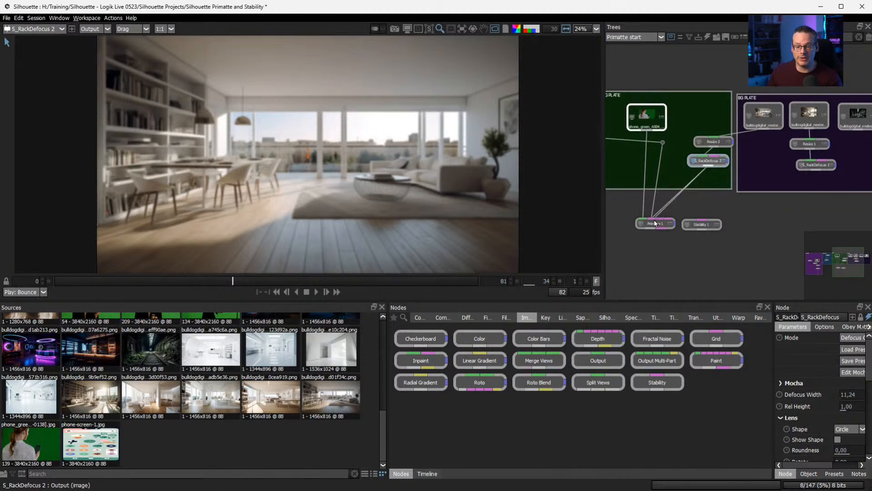
{"action": "left_click", "coordinate": [656, 208]}
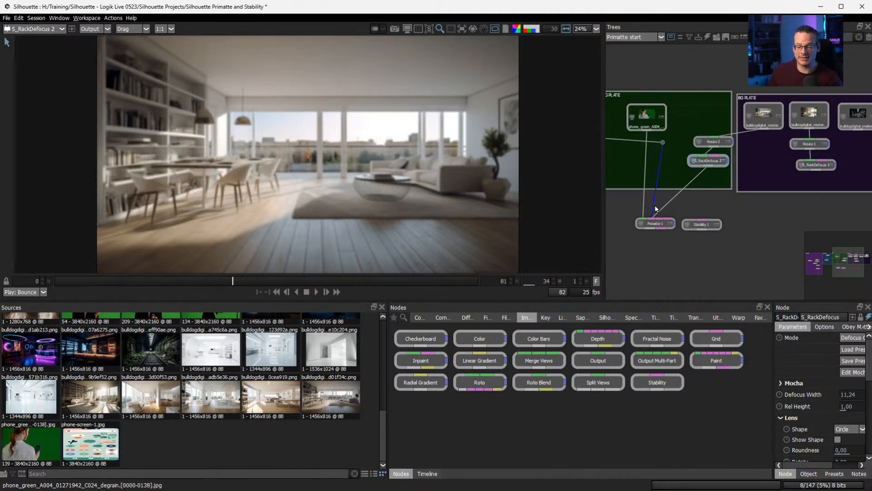
{"action": "left_click_drag", "start_coordinate": [658, 224], "coordinate": [660, 228]}
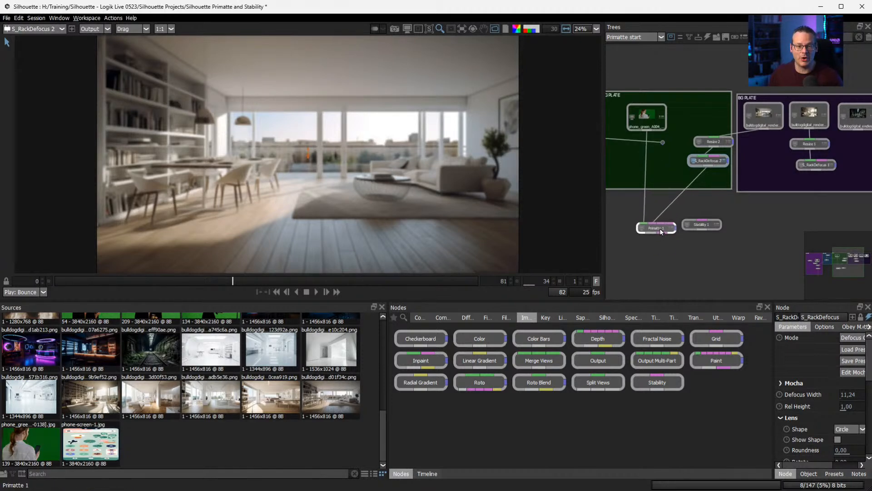
- Space out Primatte 1 and Stability 1 and show Primatte 1's Final Key in the viewer
{"action": "double_click", "coordinate": [659, 228]}
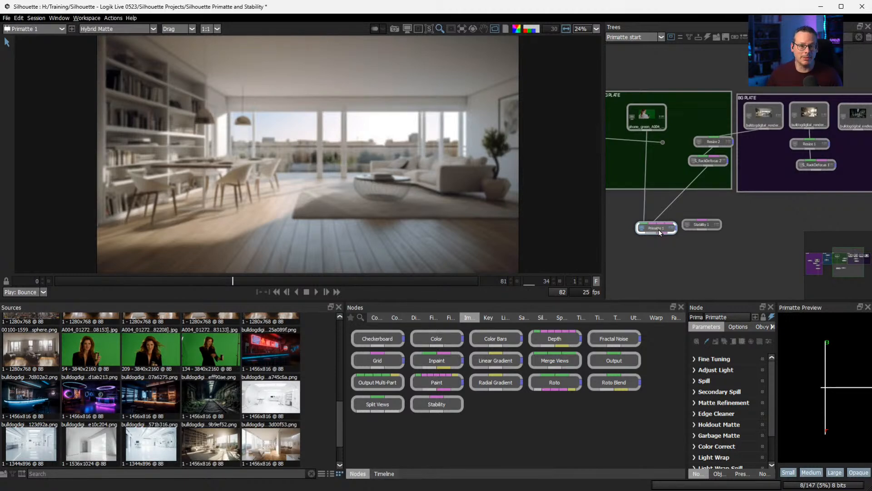
{"action": "left_click_drag", "start_coordinate": [659, 229], "coordinate": [710, 220]}
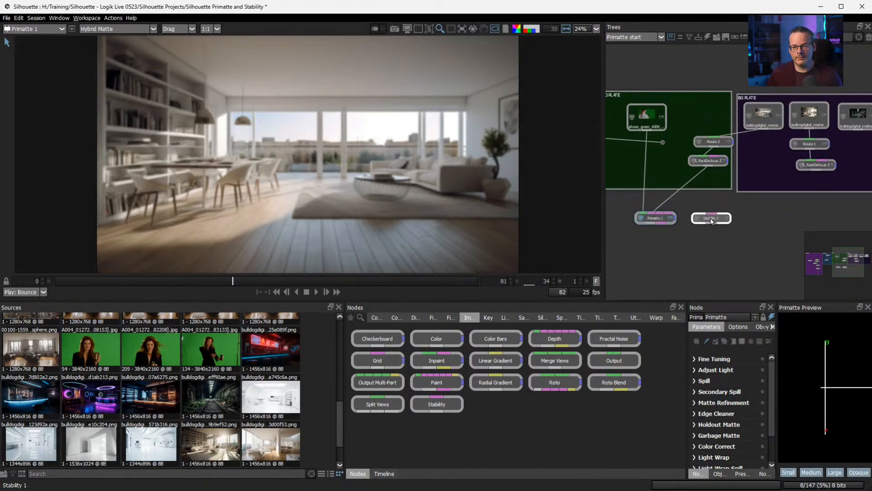
{"action": "left_click", "coordinate": [659, 219]}
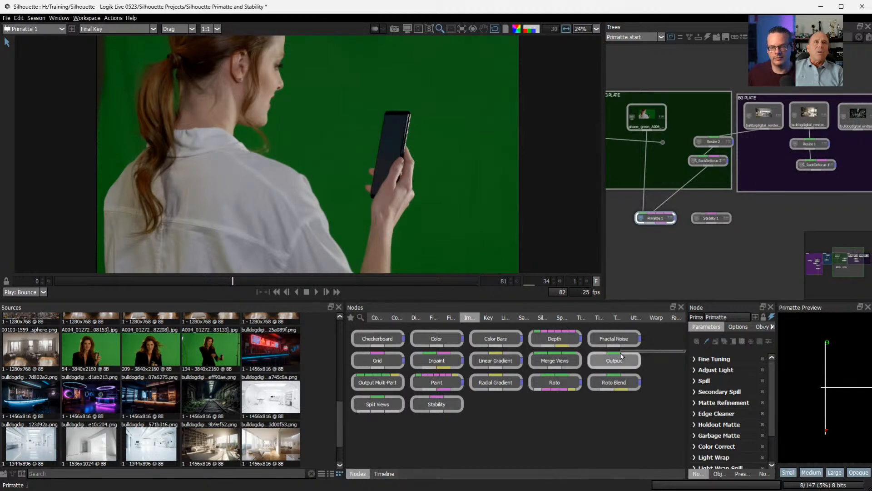
- Widen the Primatte 1 parameter area and key the green screen with Auto Analyze
{"action": "left_click_drag", "start_coordinate": [686, 352], "coordinate": [567, 351]}
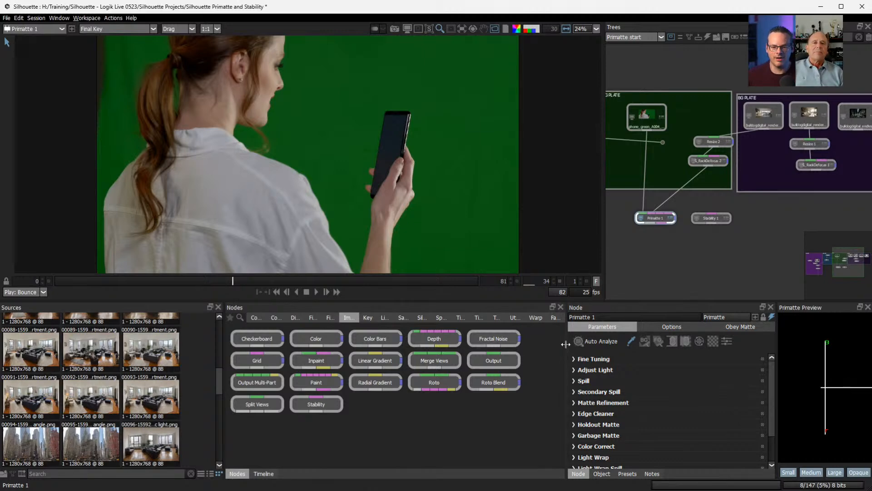
{"action": "left_click_drag", "start_coordinate": [567, 341], "coordinate": [552, 341]}
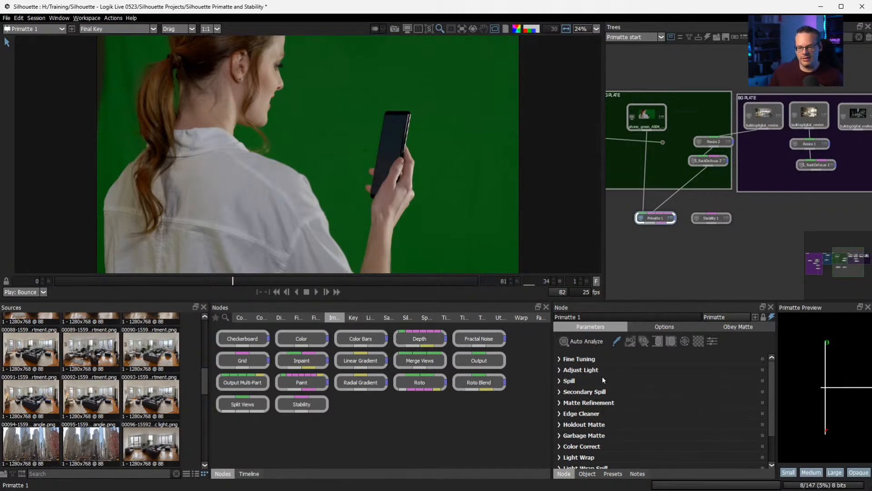
{"action": "left_click", "coordinate": [594, 344]}
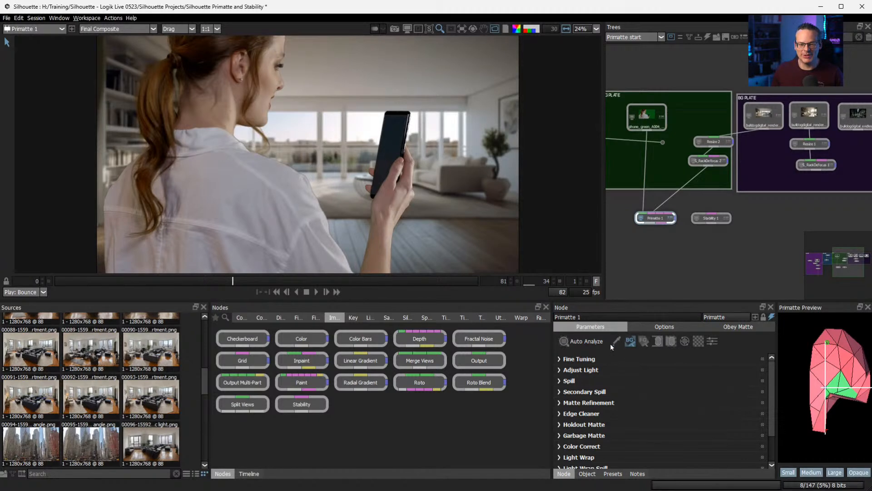
- Examine the hair and shoulder edges in the final composite and move the loose dot away from the phone source's connection
{"action": "scroll", "coordinate": [279, 149], "scroll_direction": "up", "scroll_amount": 5}
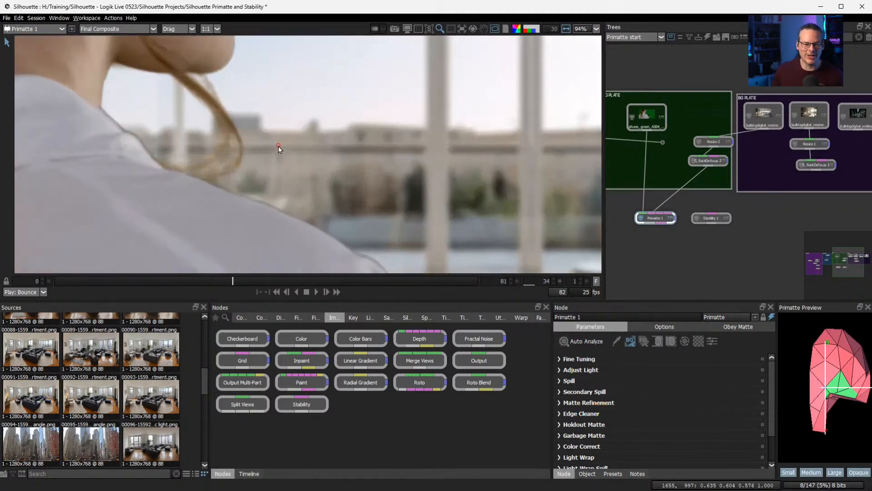
{"action": "scroll", "coordinate": [206, 156], "scroll_direction": "down", "scroll_amount": 4}
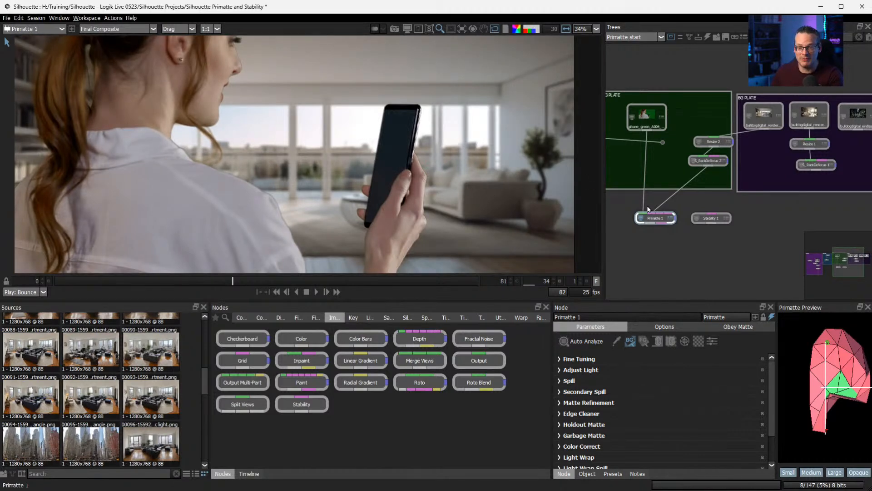
{"action": "scroll", "coordinate": [205, 127], "scroll_direction": "down", "scroll_amount": 1}
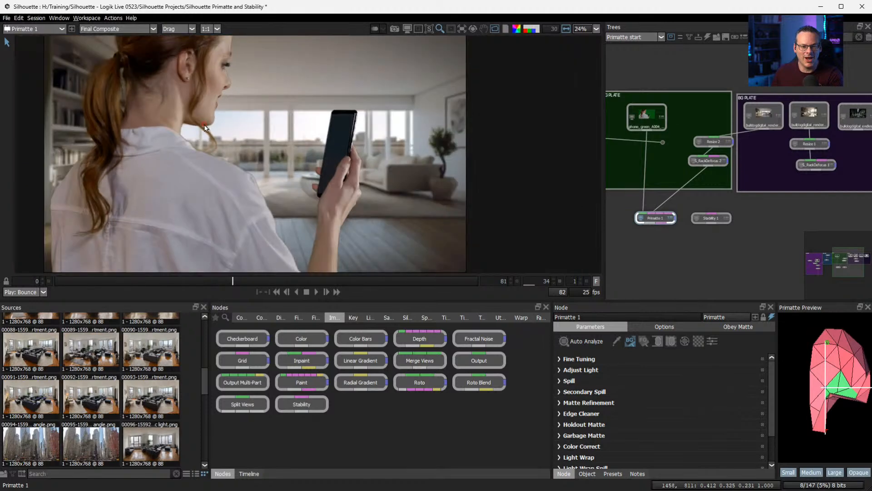
{"action": "mouse_move", "coordinate": [213, 141]}
{"action": "left_mouse_down"}
{"action": "mouse_move", "coordinate": [227, 178]}
{"action": "mouse_move", "coordinate": [226, 147]}
{"action": "left_mouse_up"}
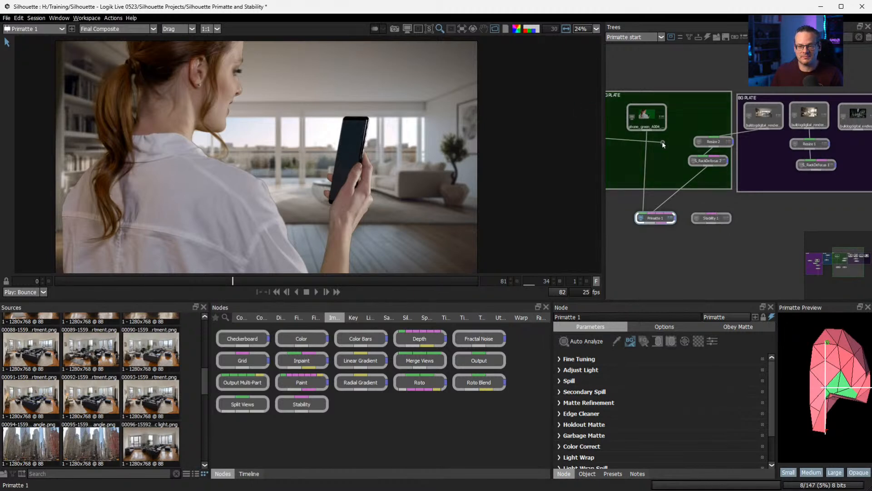
{"action": "left_click_drag", "start_coordinate": [662, 142], "coordinate": [620, 144]}
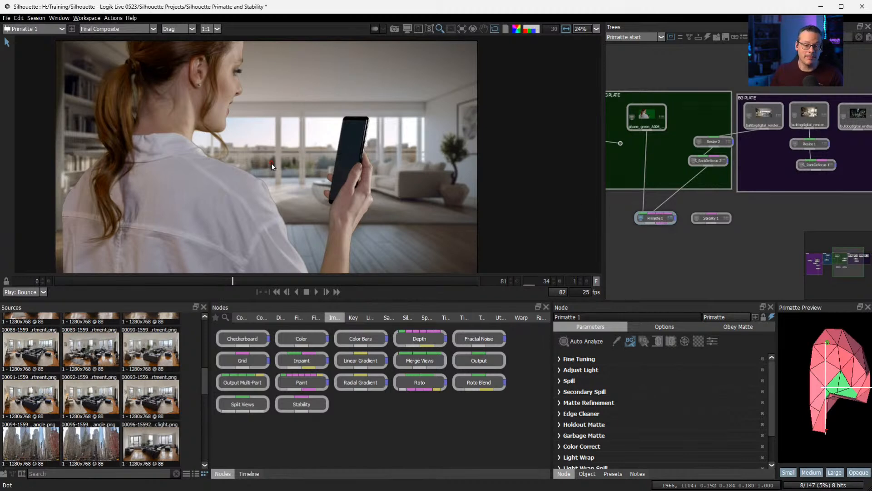
- Inspect the keyed face and hair up close, and compare the red and green channels of the green-screen phone source
{"action": "scroll", "coordinate": [271, 164], "scroll_direction": "up", "scroll_amount": 3}
{"action": "scroll", "coordinate": [151, 151], "scroll_direction": "up", "scroll_amount": 3}
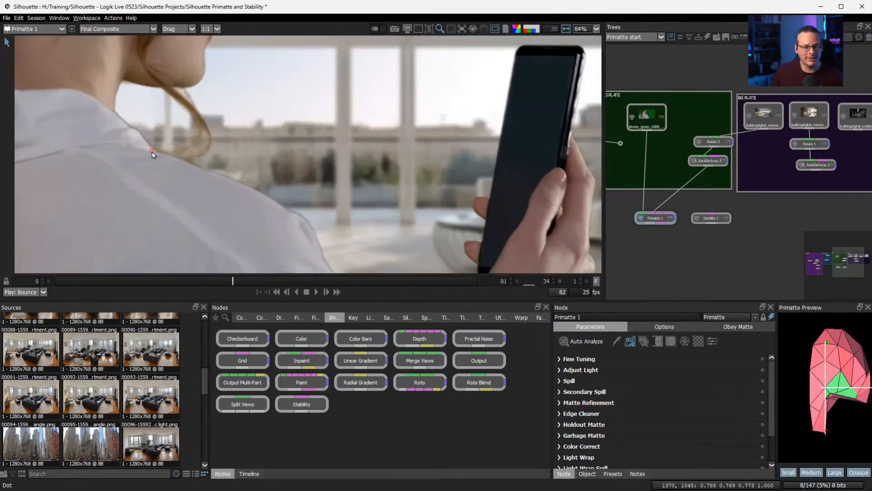
{"action": "scroll", "coordinate": [151, 135], "scroll_direction": "up", "scroll_amount": 1}
{"action": "left_click_drag", "start_coordinate": [151, 135], "coordinate": [172, 261]}
{"action": "left_click_drag", "start_coordinate": [158, 107], "coordinate": [168, 243]}
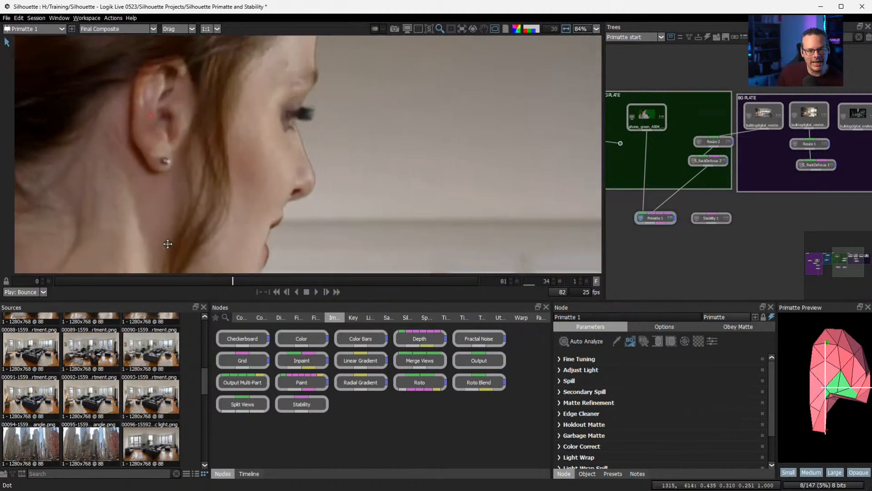
{"action": "left_click", "coordinate": [644, 119]}
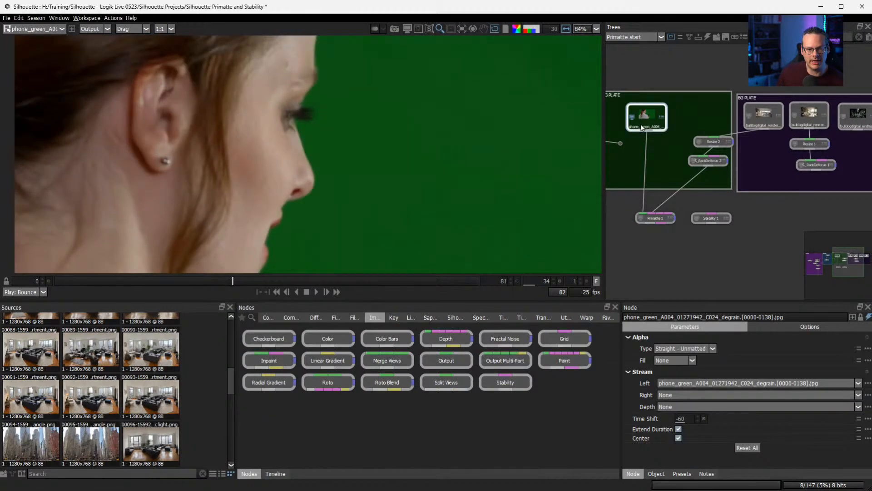
{"action": "key", "text": "r"}
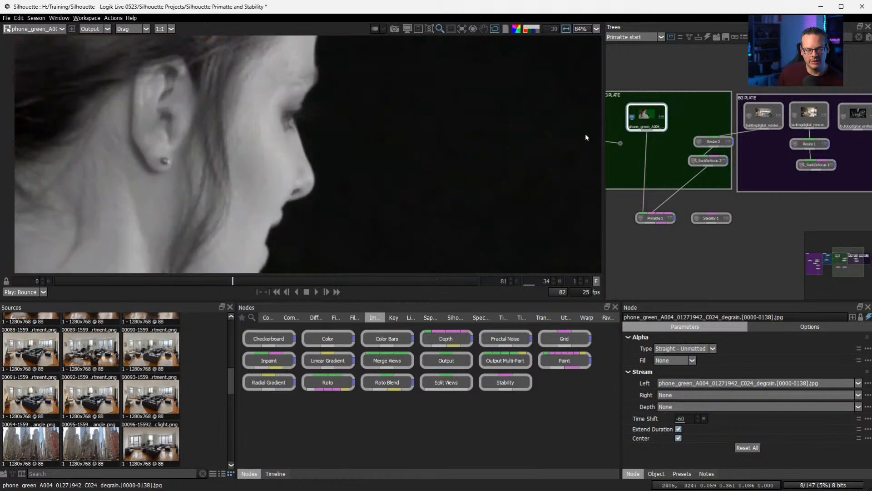
{"action": "key", "text": "g"}
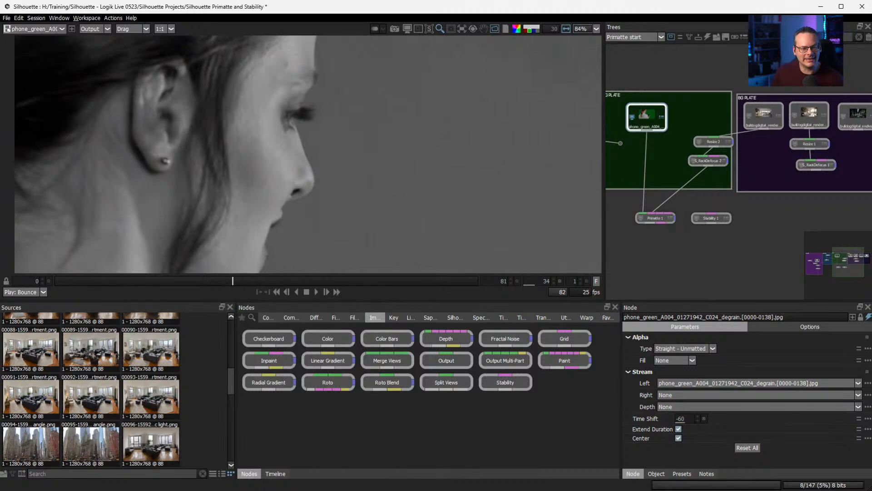
{"action": "key", "text": "ctrl+q"}
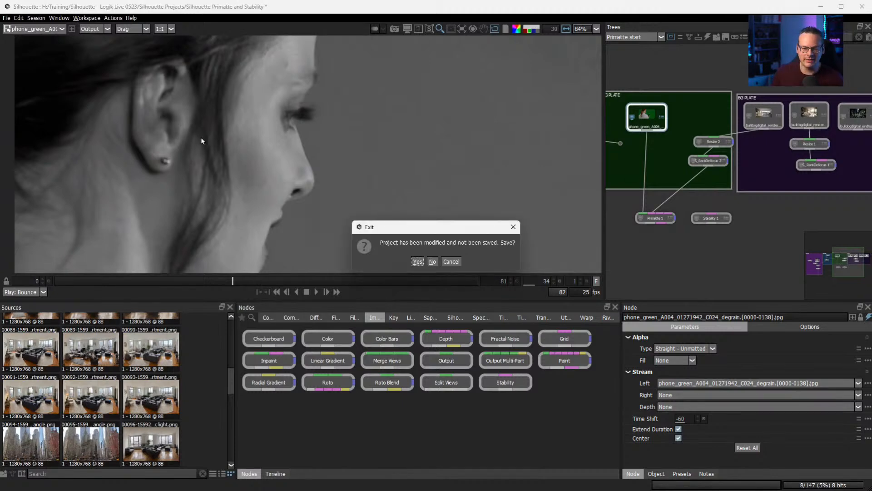
{"action": "left_click", "coordinate": [451, 261]}
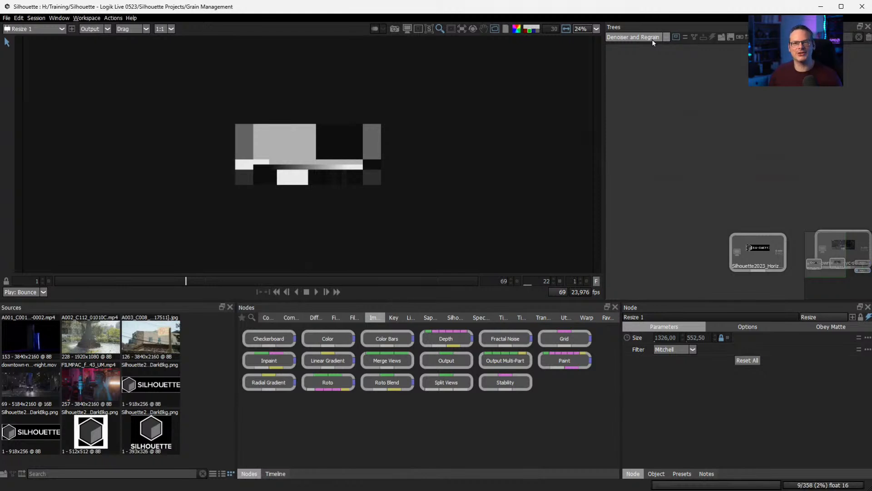
- Switch to the Regrain tree in the Grain Management project and bring its denoise and composite nodes into view
{"action": "triple_click", "coordinate": [653, 39]}
{"action": "type", "text": "Regrain"}
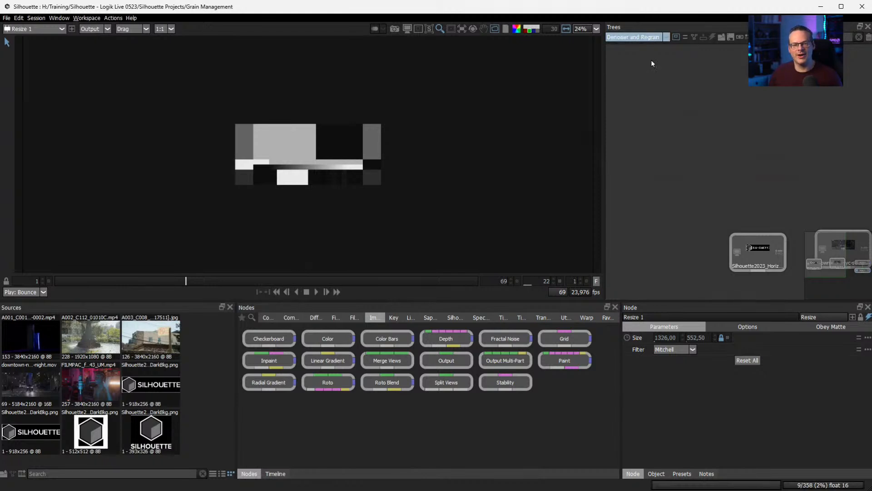
{"action": "key", "text": "Return"}
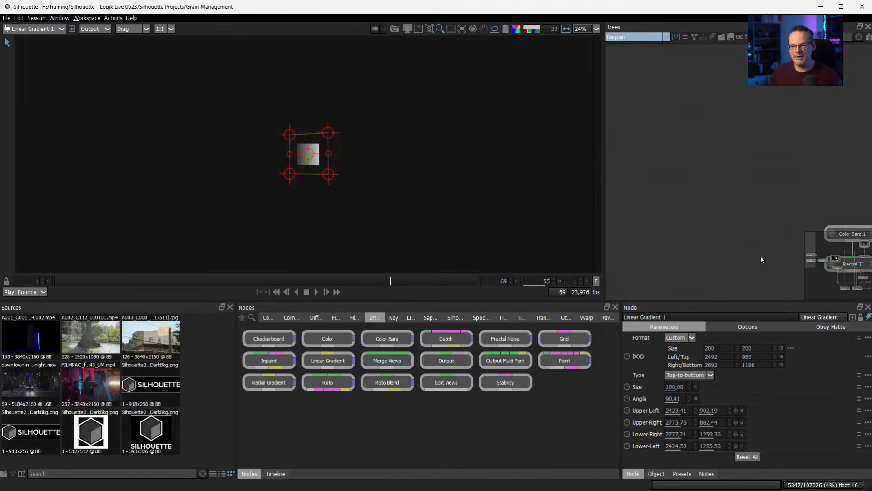
{"action": "left_click_drag", "start_coordinate": [809, 262], "coordinate": [851, 263]}
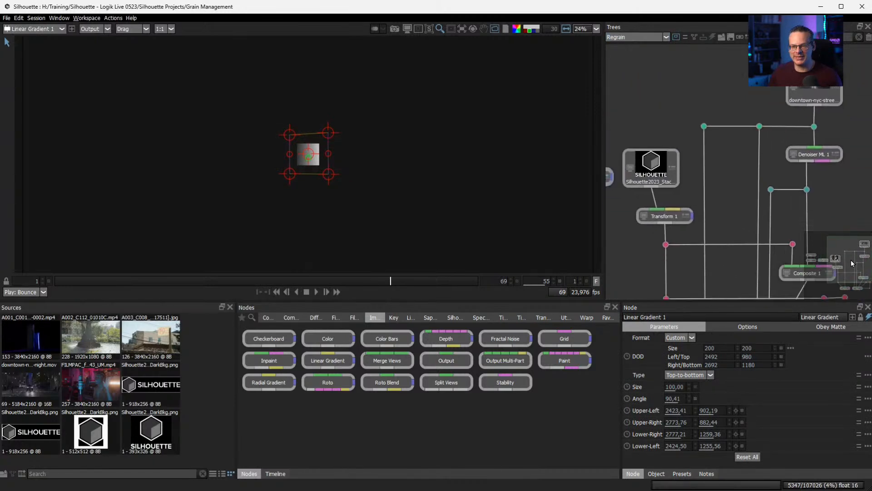
- View the downtown-nyc-street-at-night.mov source and compare its red channel with the full-color image
{"action": "left_click", "coordinate": [813, 90]}
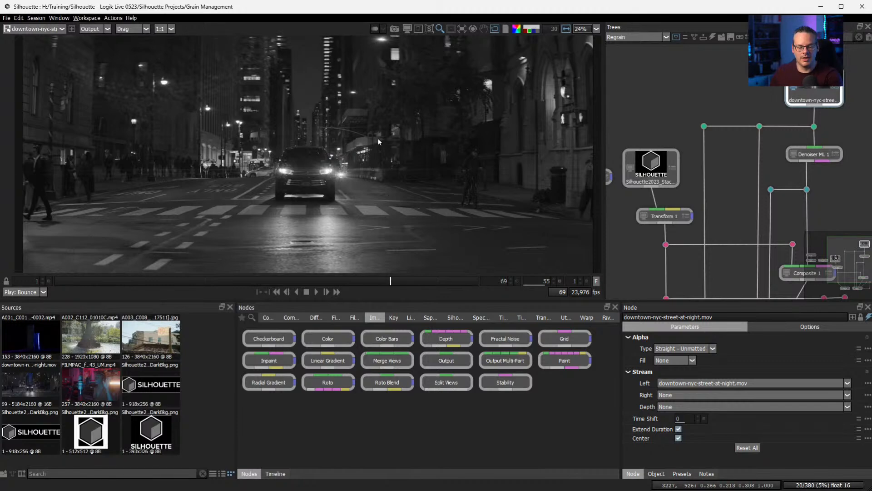
{"action": "key", "text": "r"}
{"action": "key", "text": "r"}
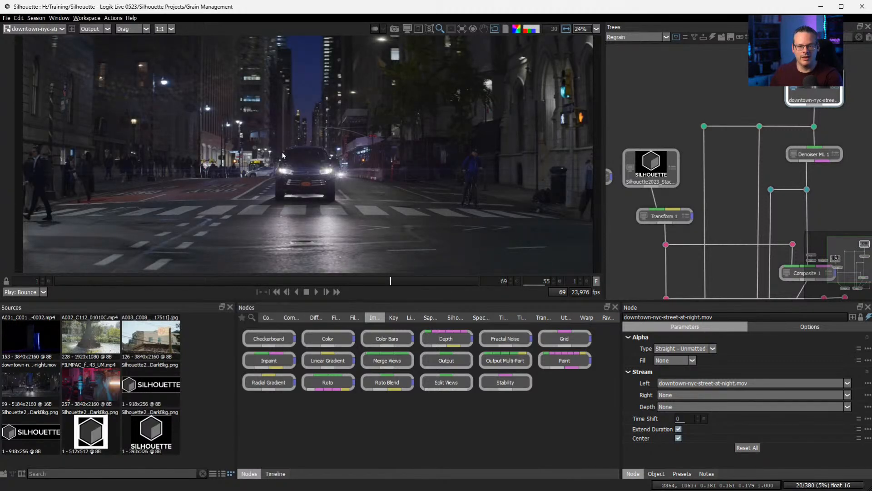
- Enlarge the viewer area by shrinking the surrounding panels to see the night street footage's buildings up close
{"action": "scroll", "coordinate": [282, 155], "scroll_direction": "up", "scroll_amount": 4}
{"action": "scroll", "coordinate": [282, 155], "scroll_direction": "up", "scroll_amount": 1}
{"action": "left_click_drag", "start_coordinate": [274, 112], "coordinate": [399, 186]}
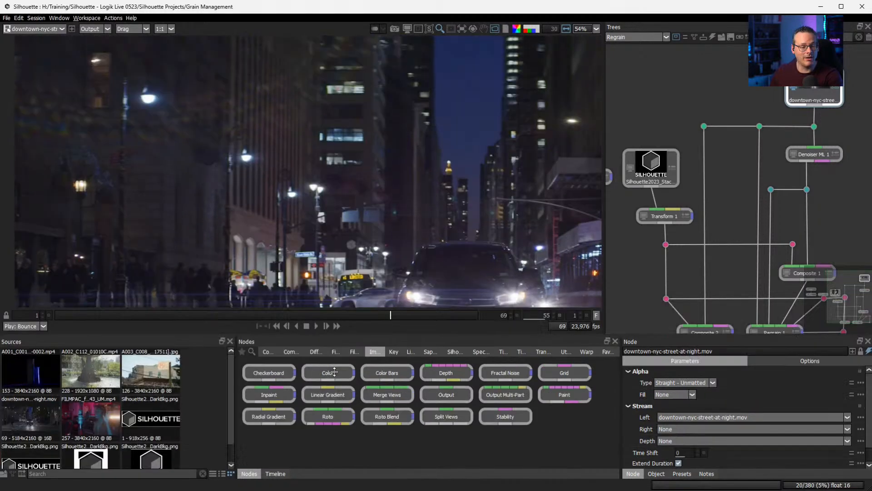
{"action": "left_click_drag", "start_coordinate": [324, 302], "coordinate": [327, 411]}
{"action": "left_click_drag", "start_coordinate": [604, 208], "coordinate": [720, 209]}
{"action": "scroll", "coordinate": [579, 184], "scroll_direction": "up", "scroll_amount": 2}
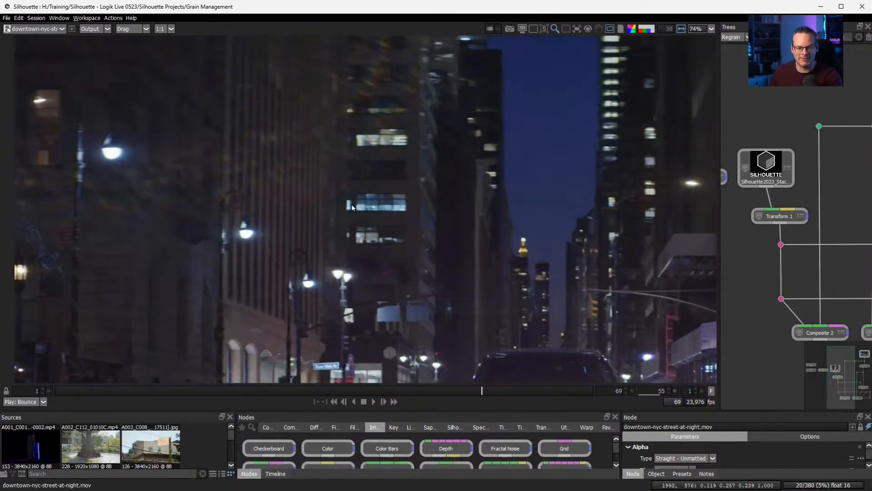
- Examine the grain on the building facades in the blue channel, and return the view to full colour
{"action": "left_click_drag", "start_coordinate": [352, 204], "coordinate": [517, 164]}
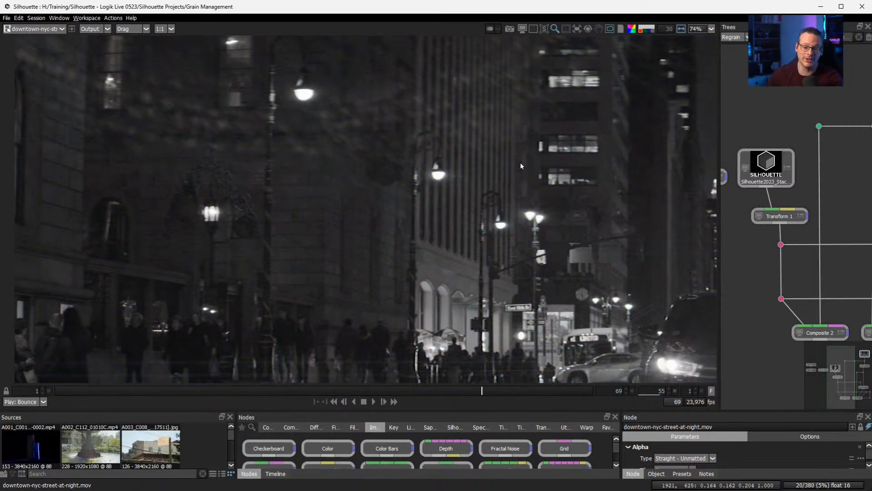
{"action": "scroll", "coordinate": [443, 184], "scroll_direction": "up", "scroll_amount": 2}
{"action": "scroll", "coordinate": [424, 233], "scroll_direction": "up", "scroll_amount": 4}
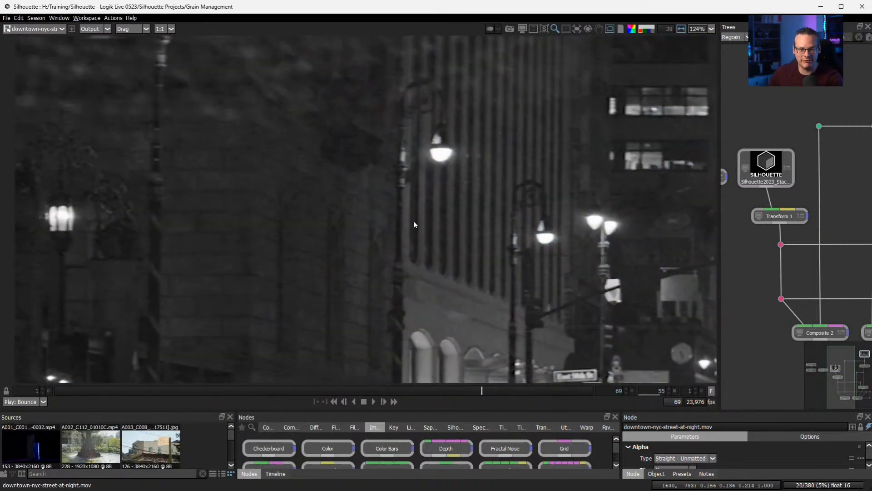
{"action": "scroll", "coordinate": [350, 242], "scroll_direction": "up", "scroll_amount": 4}
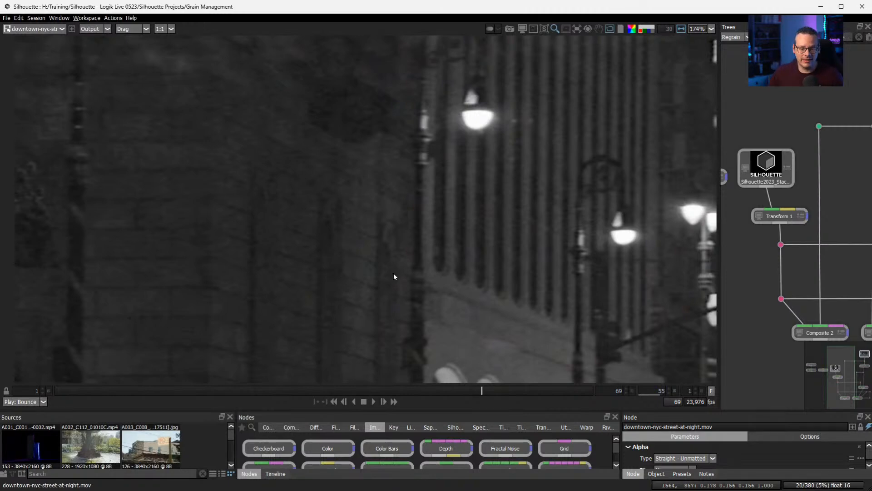
{"action": "left_click_drag", "start_coordinate": [407, 273], "coordinate": [315, 125]}
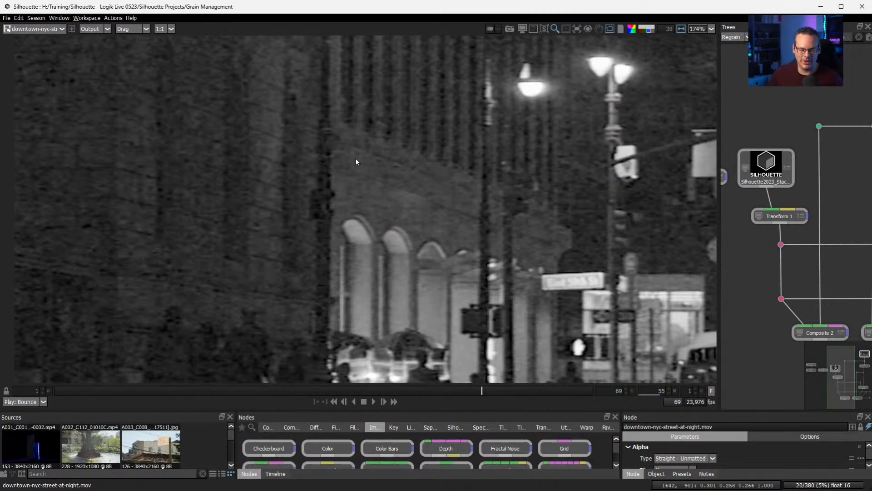
{"action": "key", "text": "b"}
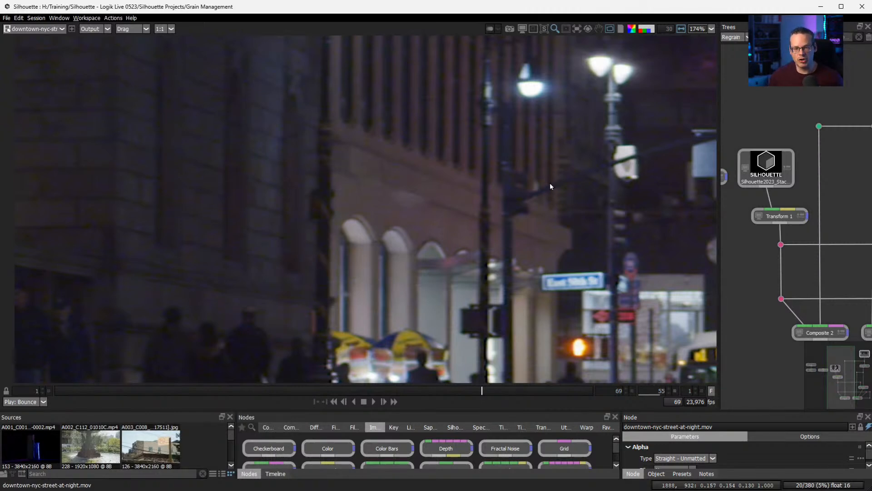
- Widen the node tree area, switch to the Denoiser and Regrain tree, and display the downtown-nyc-street source in the viewer
{"action": "left_click_drag", "start_coordinate": [825, 174], "coordinate": [717, 230]}
{"action": "left_click_drag", "start_coordinate": [831, 231], "coordinate": [791, 234]}
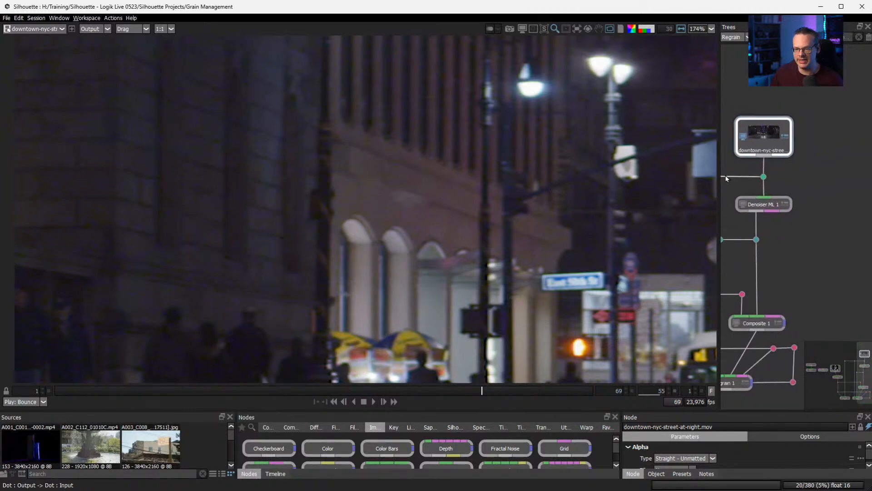
{"action": "left_click_drag", "start_coordinate": [718, 173], "coordinate": [539, 175]}
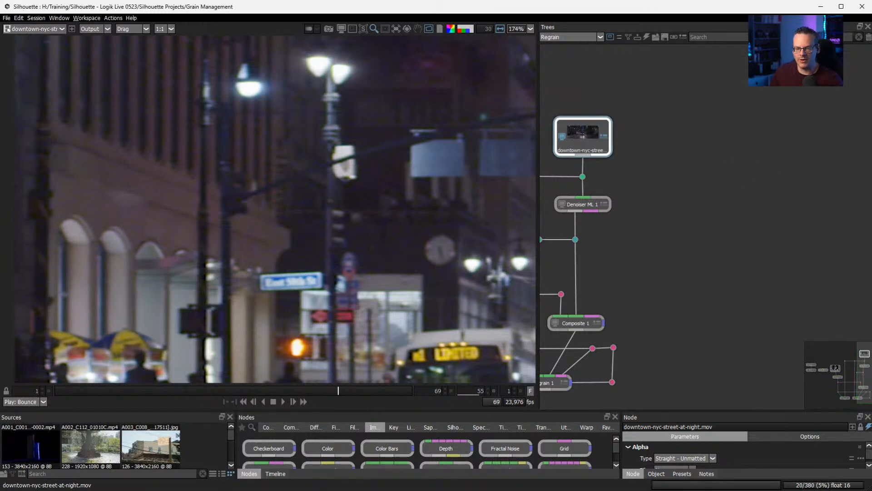
{"action": "left_click", "coordinate": [586, 44]}
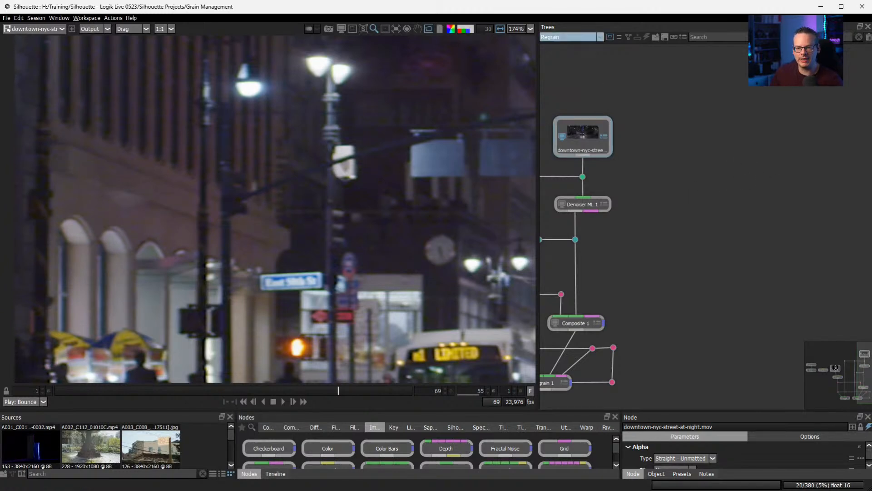
{"action": "left_click", "coordinate": [569, 37]}
{"action": "left_click", "coordinate": [574, 51]}
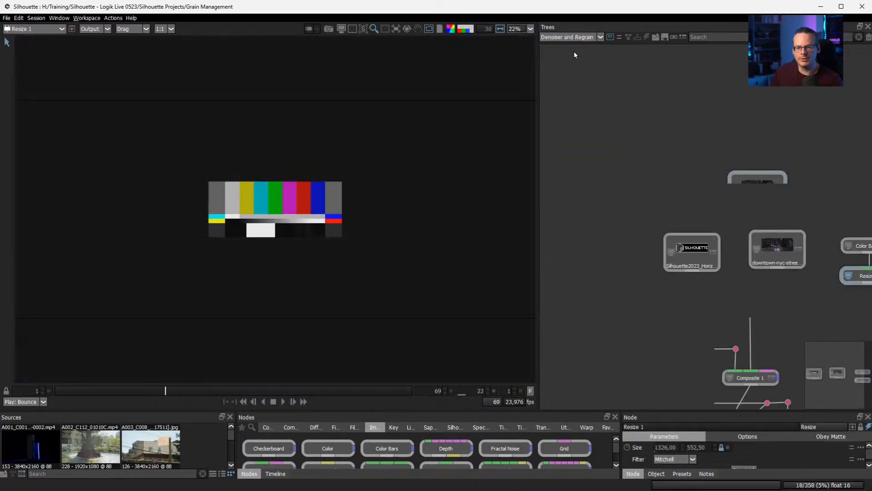
{"action": "left_click_drag", "start_coordinate": [817, 377], "coordinate": [848, 386]}
{"action": "left_click", "coordinate": [718, 224]}
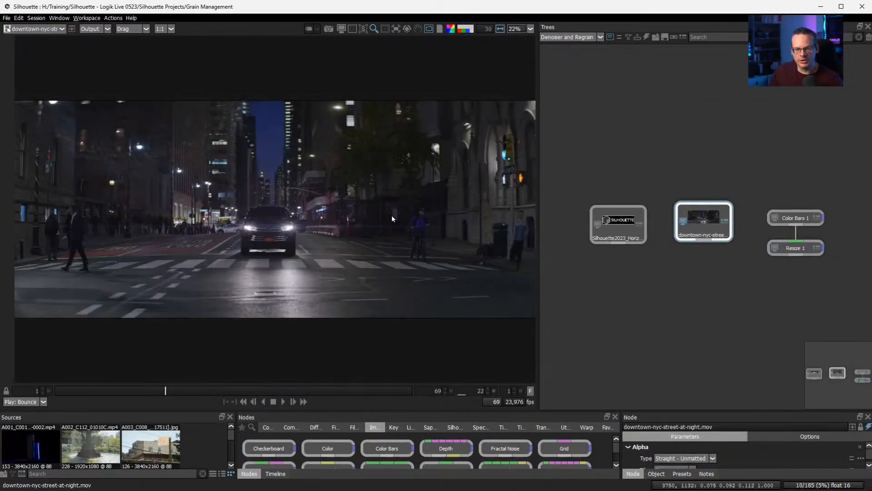
- Examine the grain on the buildings beside the street lamps in a single-channel grayscale view
{"action": "scroll", "coordinate": [366, 218], "scroll_direction": "up", "scroll_amount": 4}
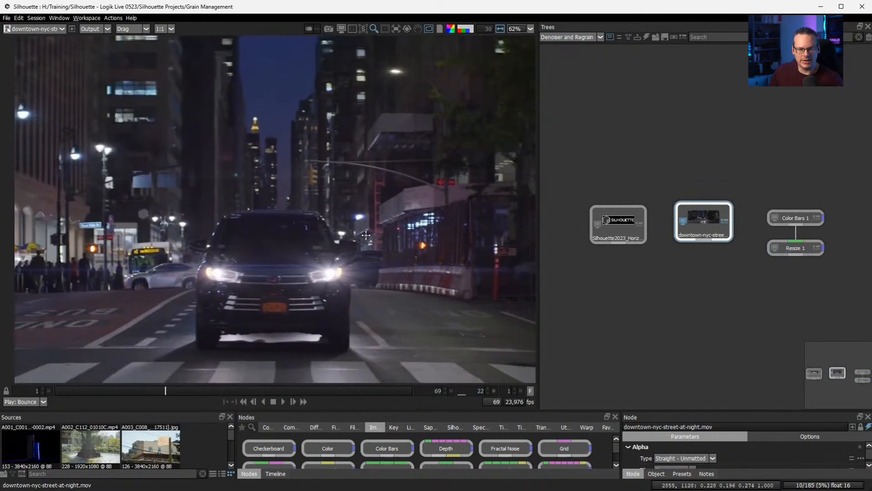
{"action": "left_click_drag", "start_coordinate": [72, 113], "coordinate": [441, 208]}
{"action": "key", "text": "l"}
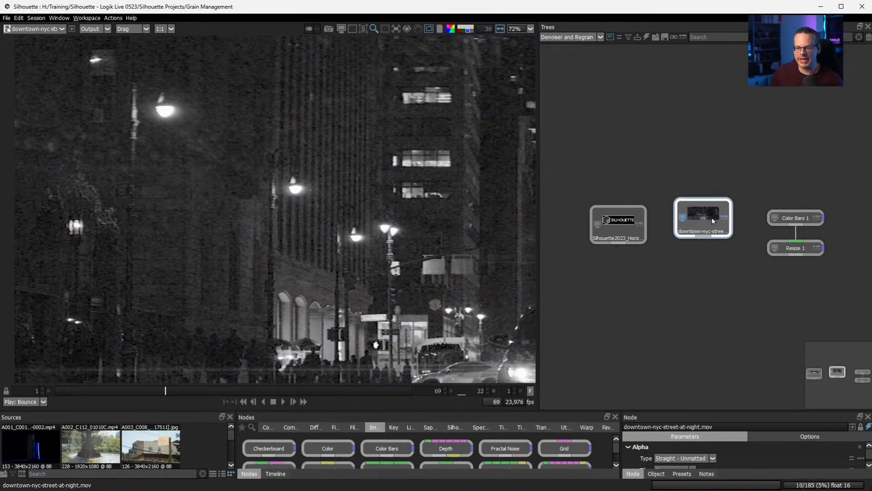
- Add a Denoiser ML node after the downtown-nyc-street source, enlarge its parameter area, and inspect the facade up close
{"action": "left_click", "coordinate": [712, 222]}
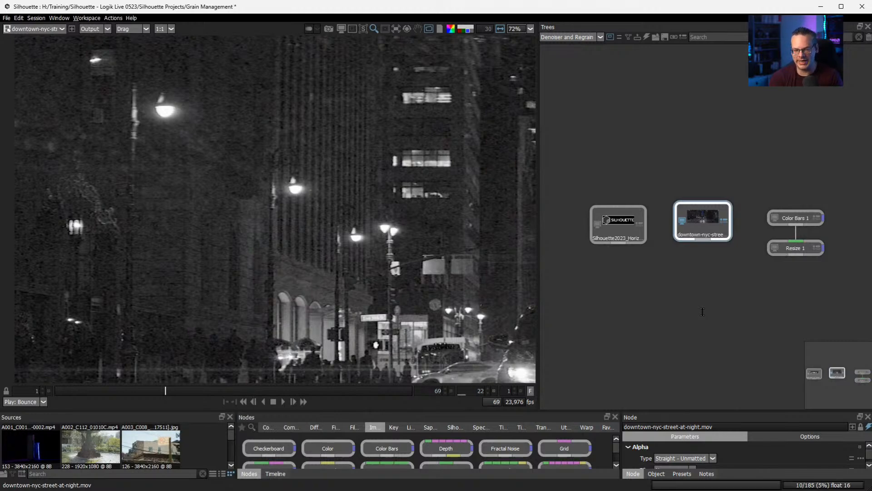
{"action": "key", "text": "Return"}
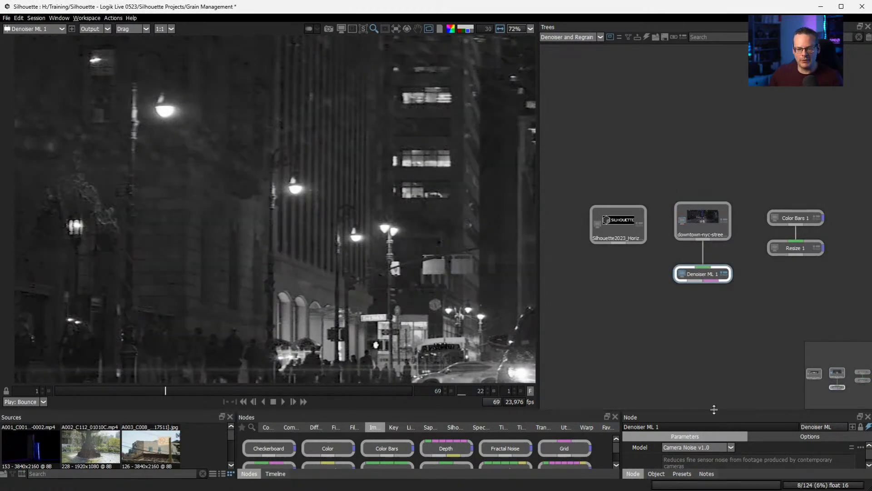
{"action": "left_click_drag", "start_coordinate": [714, 410], "coordinate": [714, 345]}
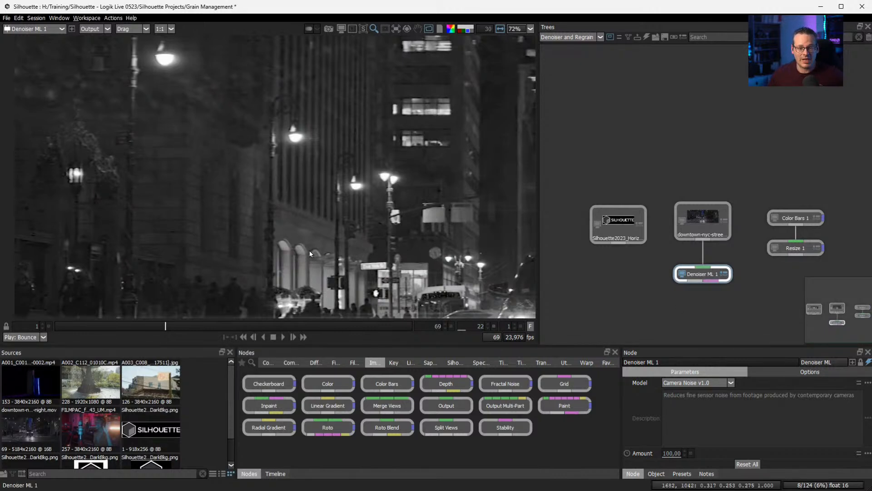
{"action": "scroll", "coordinate": [310, 249], "scroll_direction": "up", "scroll_amount": 3}
{"action": "scroll", "coordinate": [310, 249], "scroll_direction": "up", "scroll_amount": 2}
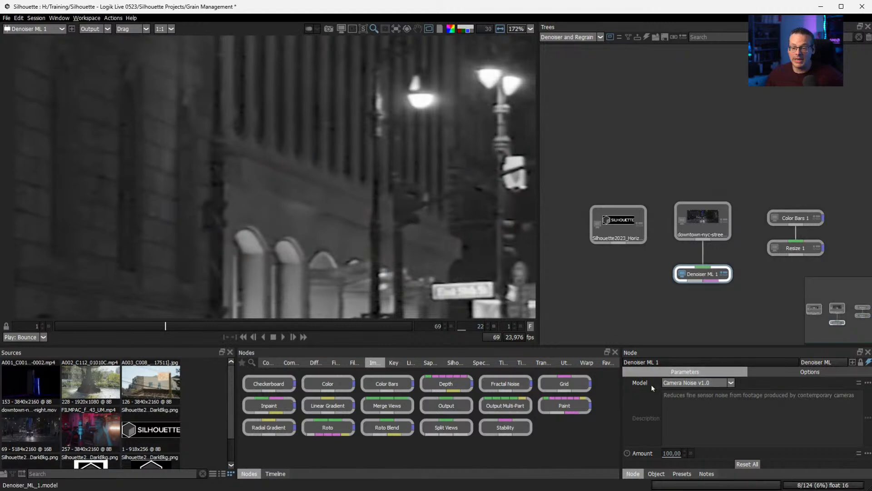
- Try the Compression+Noise v1.0 denoiser model on the facade detail, and restore Camera Noise v1.0
{"action": "left_click", "coordinate": [716, 384]}
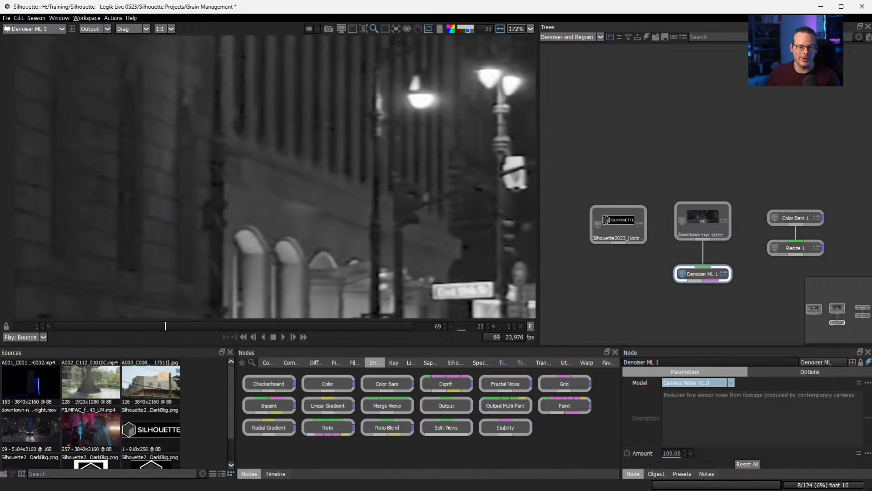
{"action": "left_click", "coordinate": [690, 399]}
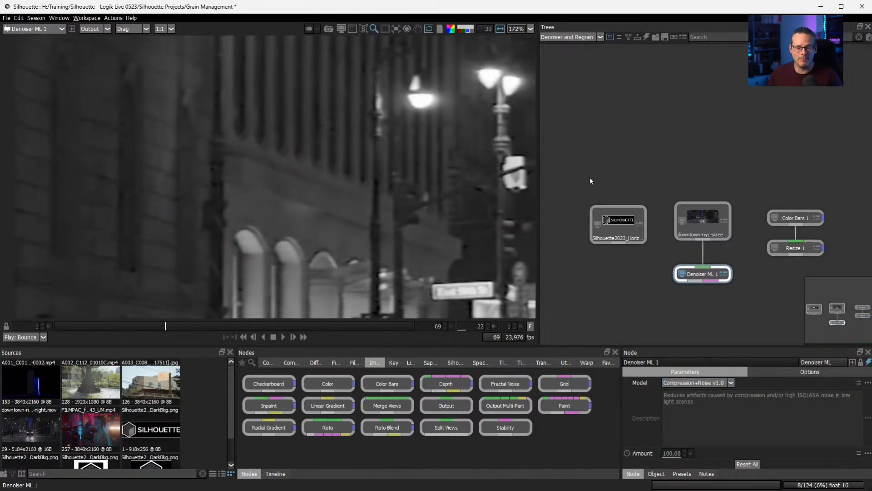
{"action": "left_click_drag", "start_coordinate": [281, 170], "coordinate": [321, 184]}
{"action": "scroll", "coordinate": [321, 248], "scroll_direction": "up", "scroll_amount": 1}
{"action": "scroll", "coordinate": [321, 184], "scroll_direction": "up", "scroll_amount": 2}
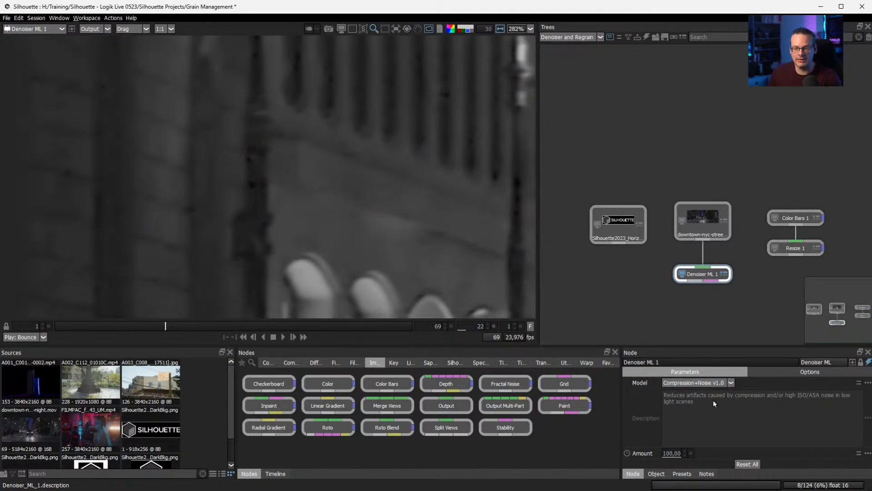
{"action": "left_click", "coordinate": [693, 383]}
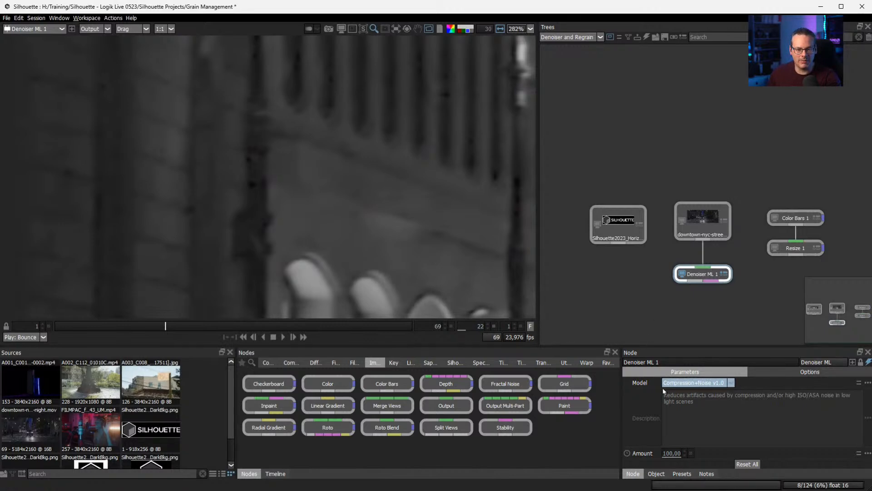
{"action": "key", "text": "Down"}
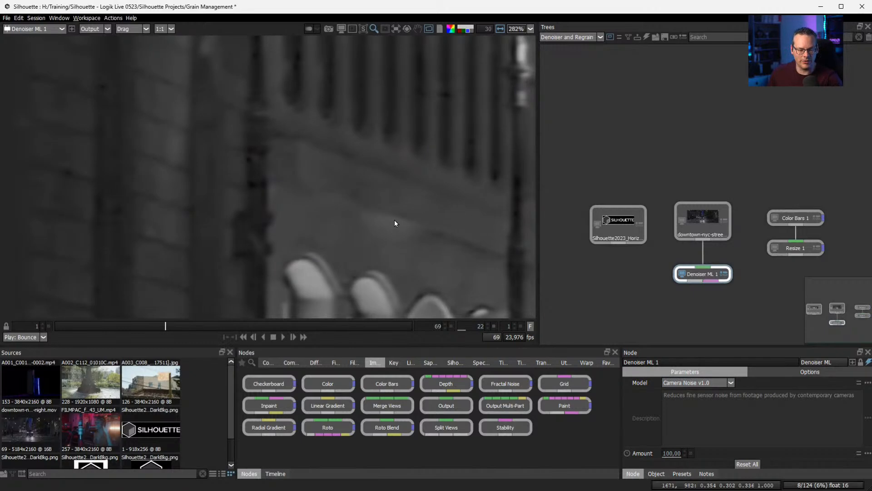
- Compare the Denoiser ML node's input and output in the viewer
{"action": "key", "text": "1"}
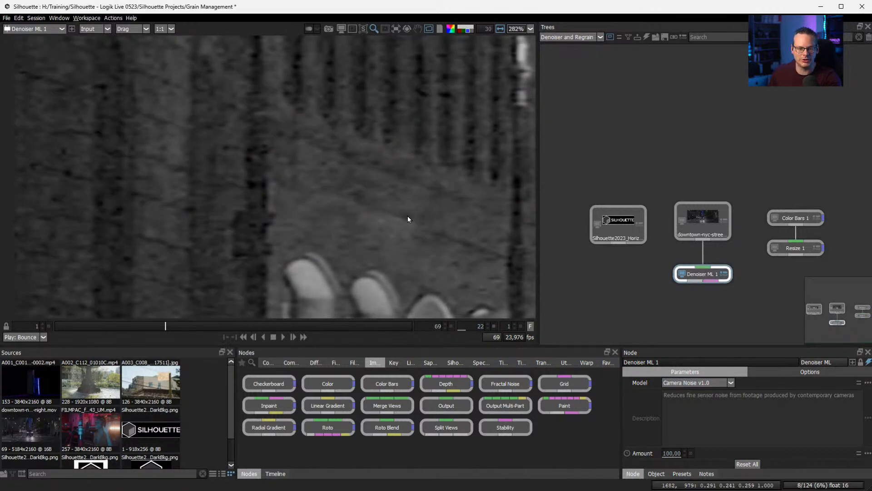
{"action": "key", "text": "4"}
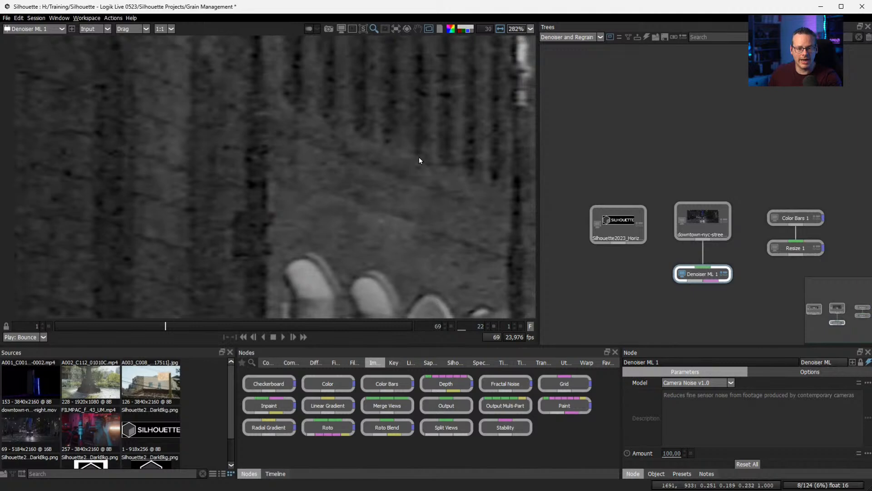
{"action": "key", "text": "1"}
{"action": "key", "text": "2"}
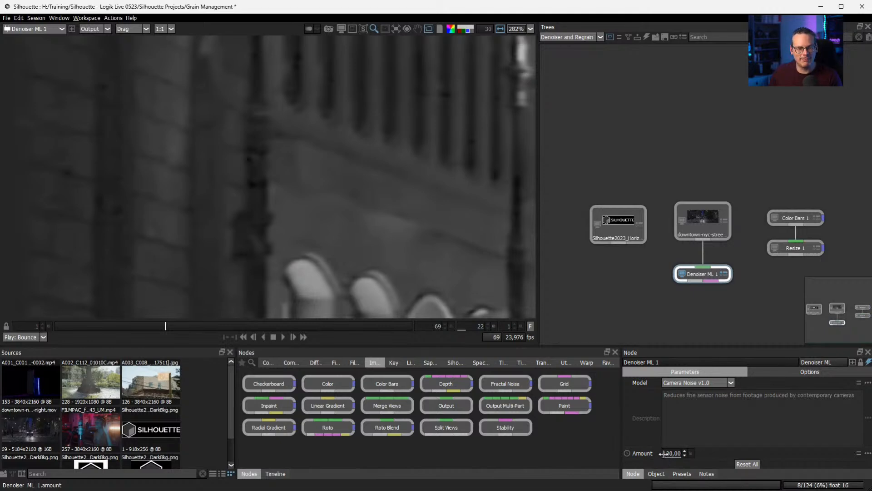
- Try denoise amounts of 0 and 90, and undo the changes to restore 100
{"action": "left_click_drag", "start_coordinate": [628, 460], "coordinate": [573, 461]}
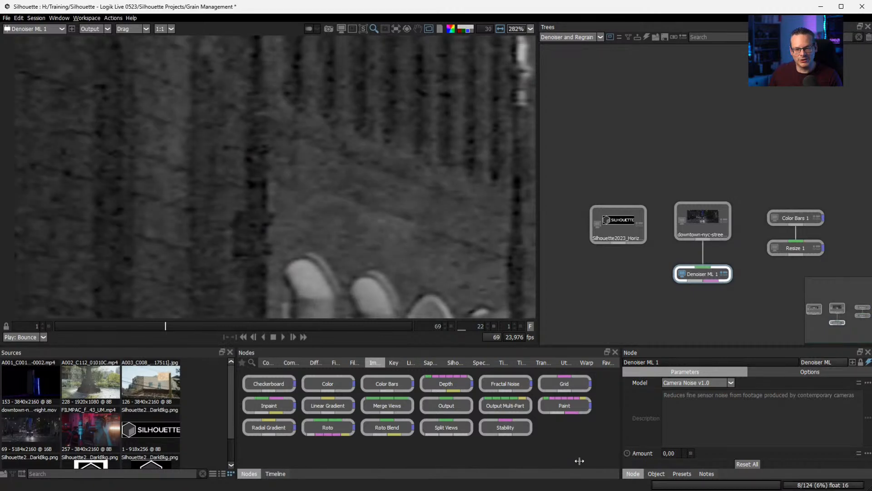
{"action": "left_click_drag", "start_coordinate": [661, 455], "coordinate": [681, 453]}
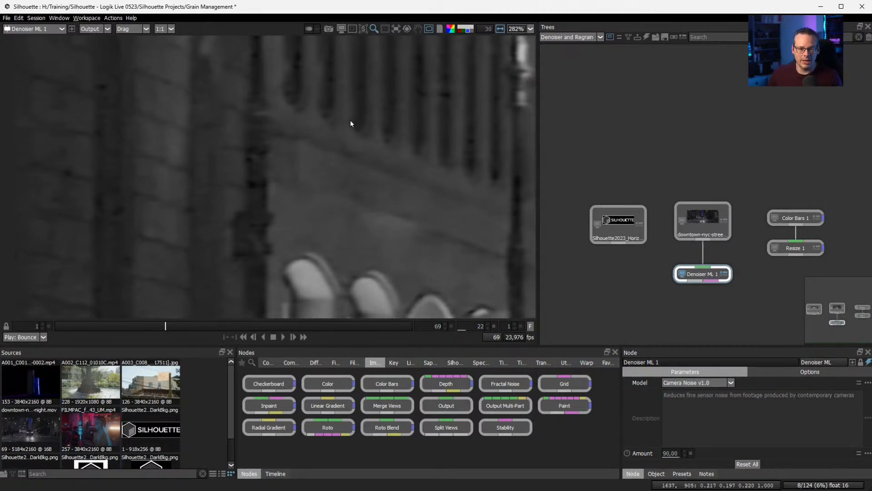
{"action": "left_click_drag", "start_coordinate": [670, 454], "coordinate": [674, 453]}
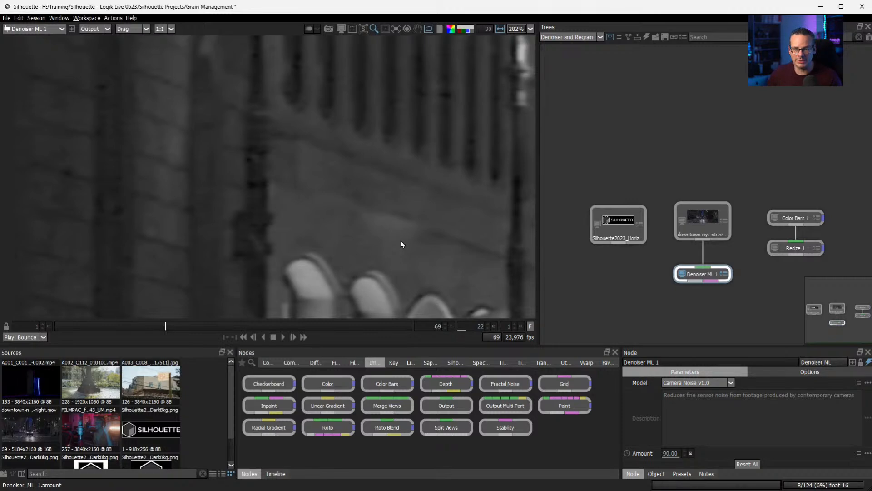
{"action": "key", "text": "ctrl+z"}
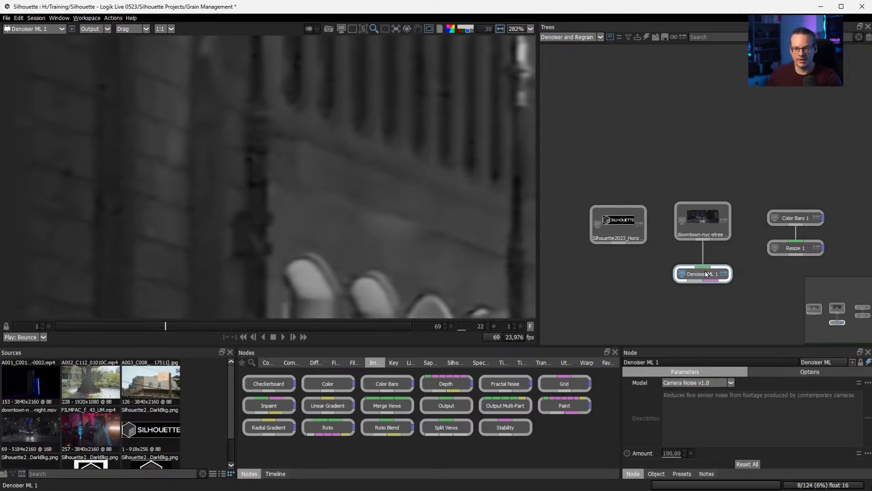
- Move the Denoiser ML node and the street source closer together in the tree, and select the denoiser node
{"action": "left_click_drag", "start_coordinate": [711, 276], "coordinate": [710, 267]}
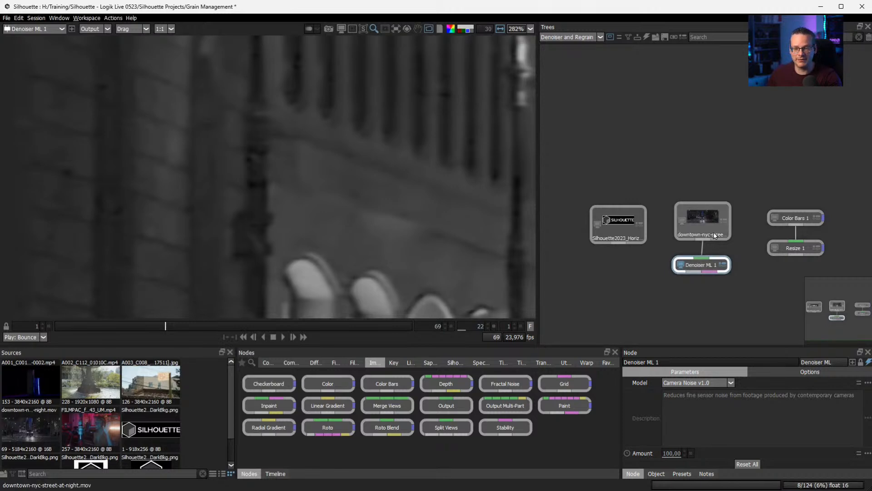
{"action": "left_click_drag", "start_coordinate": [707, 225], "coordinate": [705, 230]}
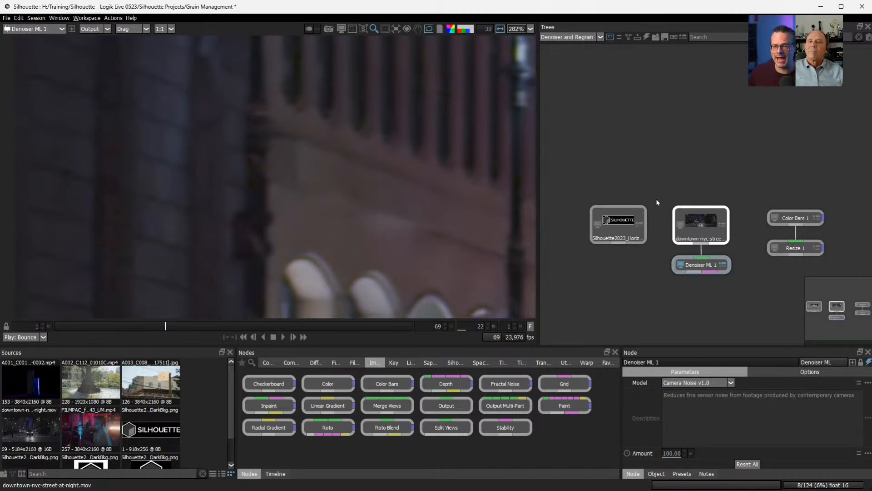
{"action": "left_click_drag", "start_coordinate": [717, 311], "coordinate": [729, 211]}
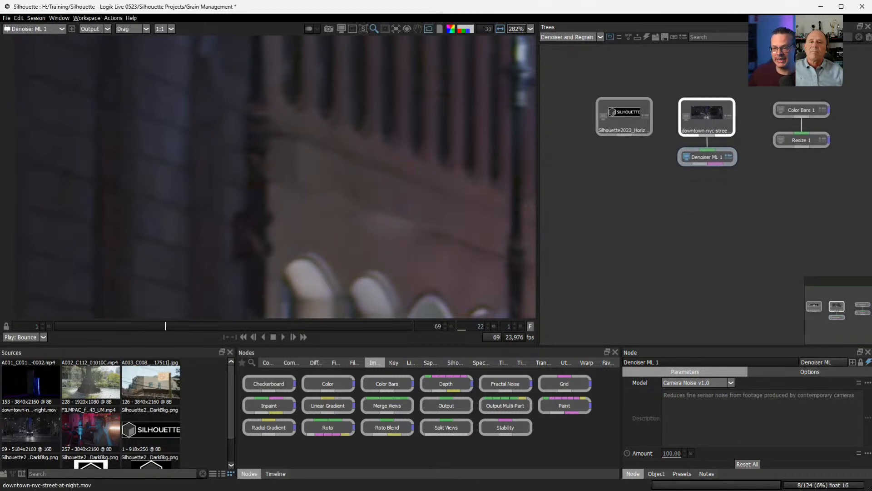
{"action": "left_click_drag", "start_coordinate": [463, 219], "coordinate": [204, 101]}
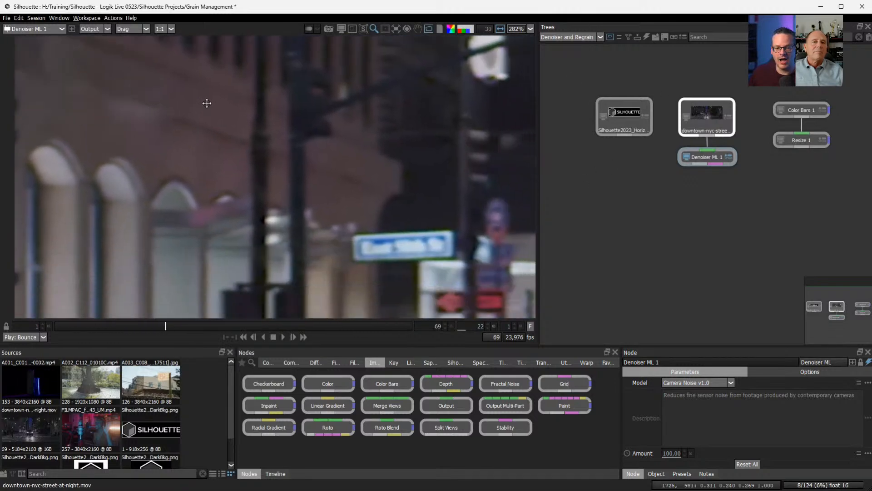
{"action": "left_click", "coordinate": [708, 157]}
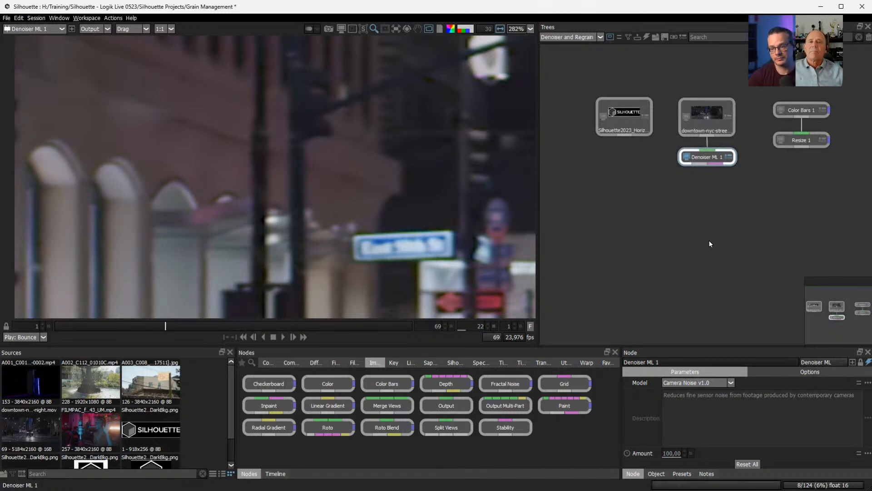
- Add a Regrain node and connect the street source to its Plate input and the Denoiser ML output to its Degrained input
{"action": "key", "text": "g"}
{"action": "left_click_drag", "start_coordinate": [714, 191], "coordinate": [704, 252]}
{"action": "left_click", "coordinate": [687, 230]}
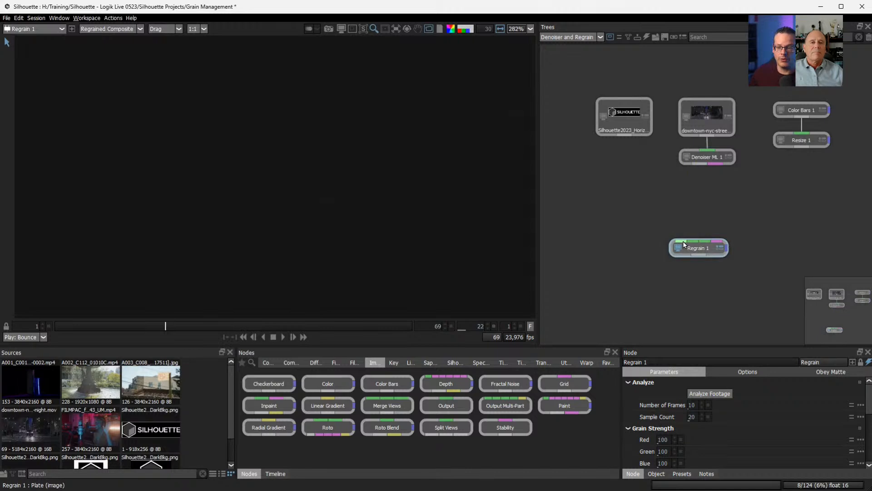
{"action": "left_click_drag", "start_coordinate": [713, 252], "coordinate": [649, 248]}
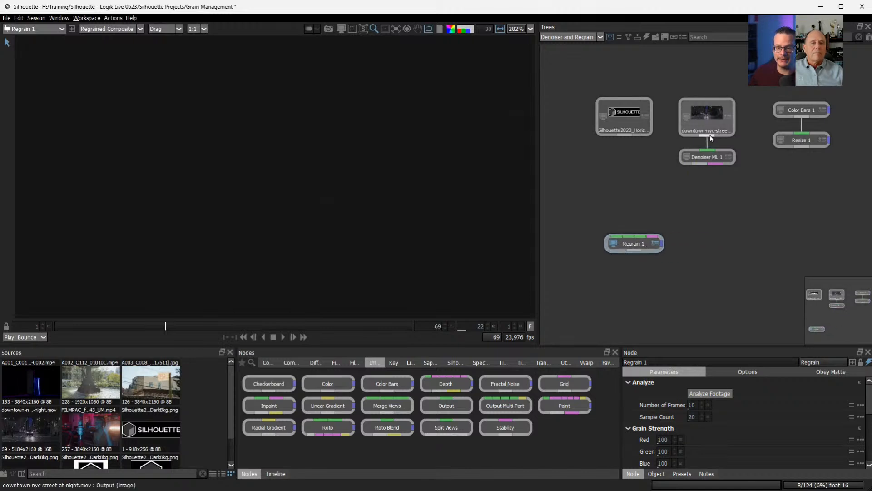
{"action": "left_click_drag", "start_coordinate": [711, 138], "coordinate": [612, 233]}
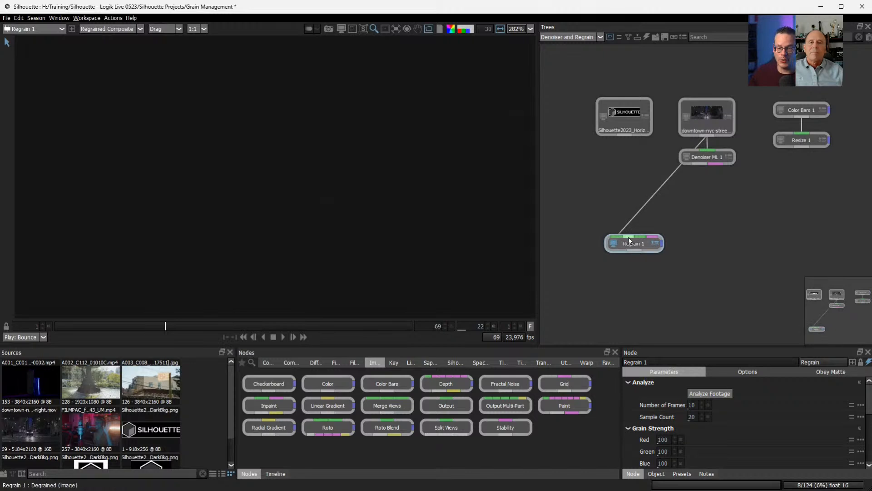
{"action": "left_click_drag", "start_coordinate": [704, 162], "coordinate": [624, 244]}
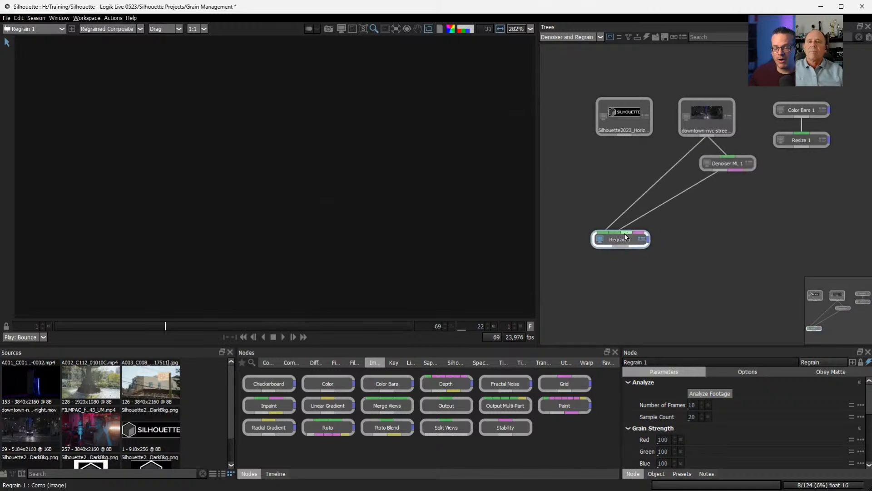
- Add a Composite node with the Silhouette logo as foreground and the denoised street footage as background
{"action": "left_click", "coordinate": [715, 241]}
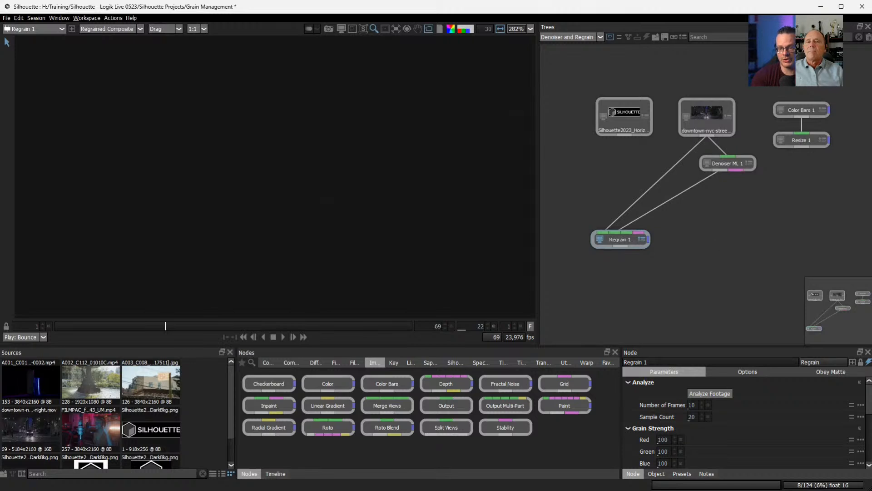
{"action": "key", "text": "Return"}
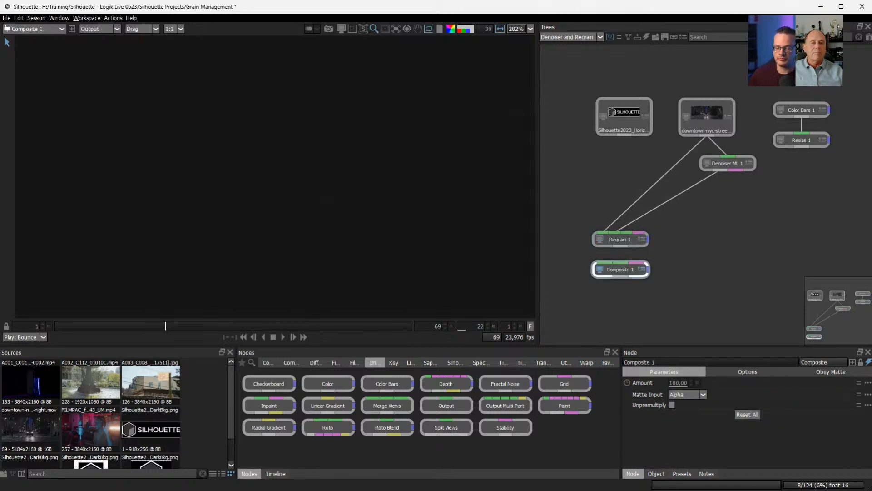
{"action": "left_click_drag", "start_coordinate": [622, 270], "coordinate": [731, 224]}
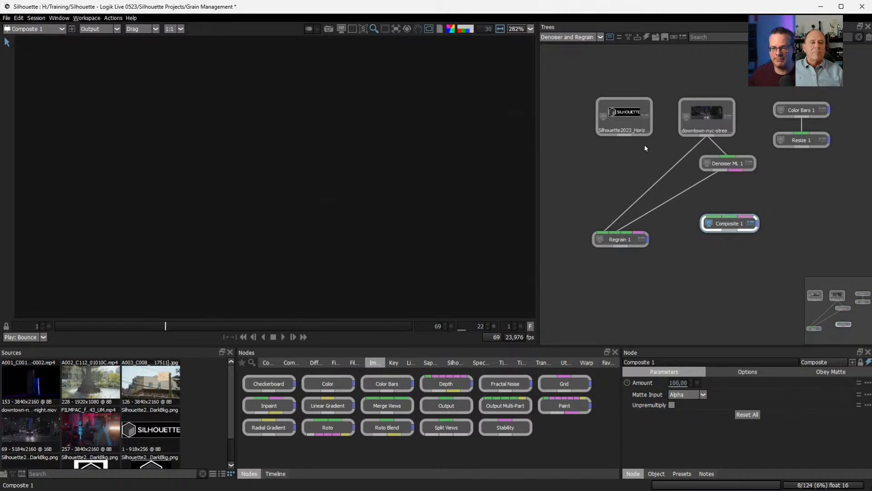
{"action": "left_click_drag", "start_coordinate": [718, 172], "coordinate": [729, 216]}
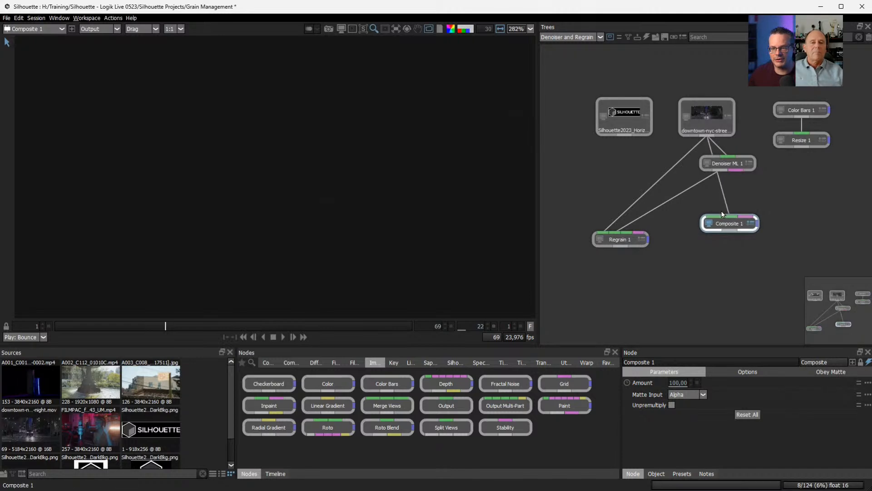
{"action": "left_click_drag", "start_coordinate": [623, 132], "coordinate": [719, 227]}
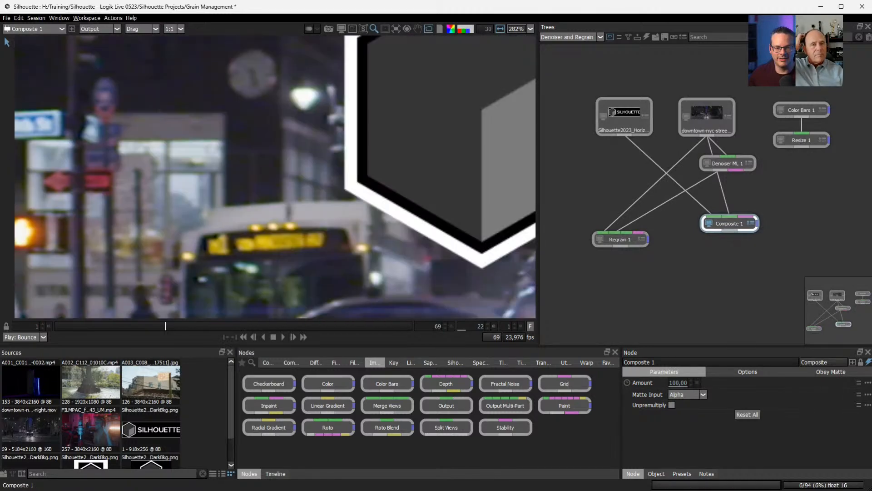
- Examine the composited logo up close against the denoised street background in the viewer
{"action": "left_click_drag", "start_coordinate": [522, 173], "coordinate": [188, 201]}
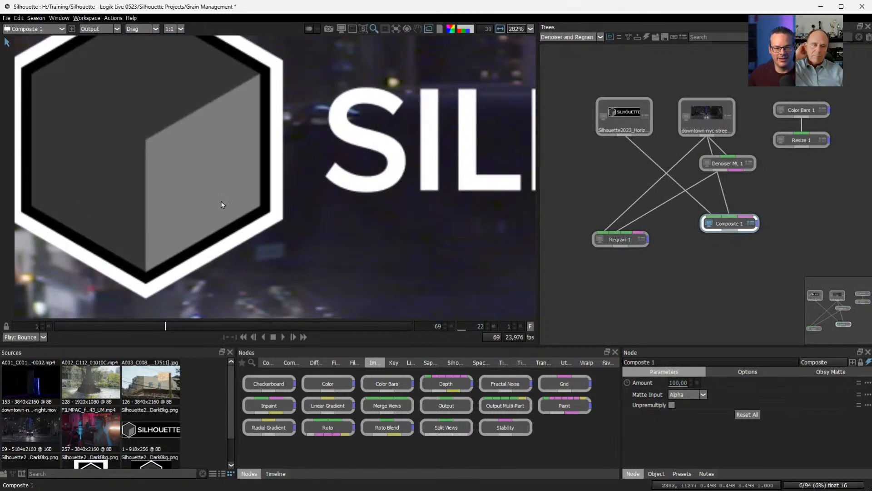
{"action": "scroll", "coordinate": [275, 197], "scroll_direction": "down", "scroll_amount": 3}
{"action": "scroll", "coordinate": [342, 222], "scroll_direction": "down", "scroll_amount": 2}
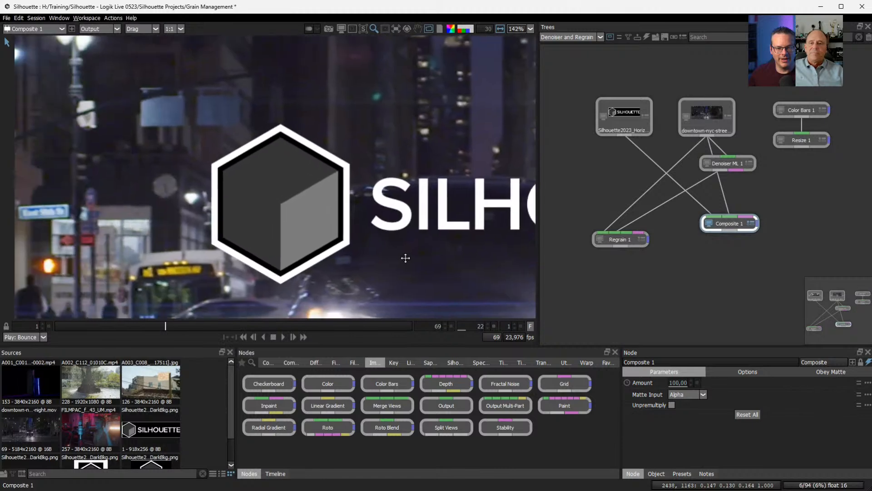
{"action": "left_click_drag", "start_coordinate": [404, 258], "coordinate": [441, 256]}
{"action": "scroll", "coordinate": [353, 220], "scroll_direction": "up", "scroll_amount": 3}
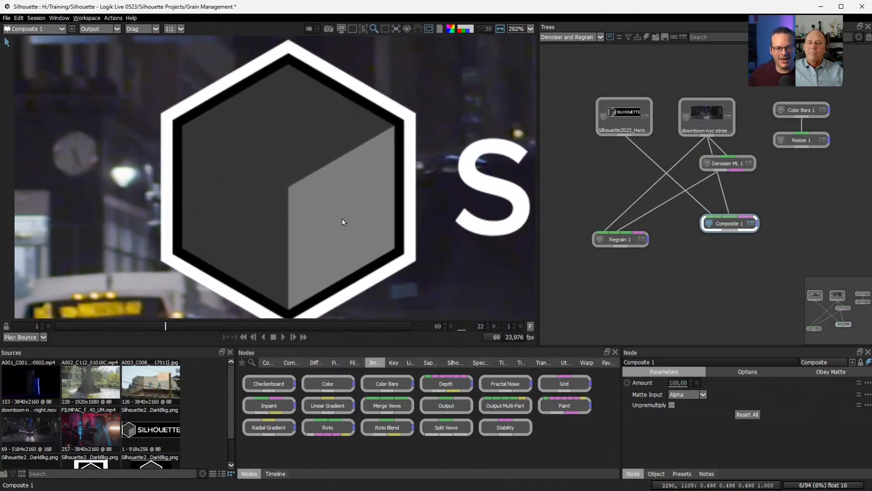
{"action": "left_click_drag", "start_coordinate": [338, 237], "coordinate": [388, 200]}
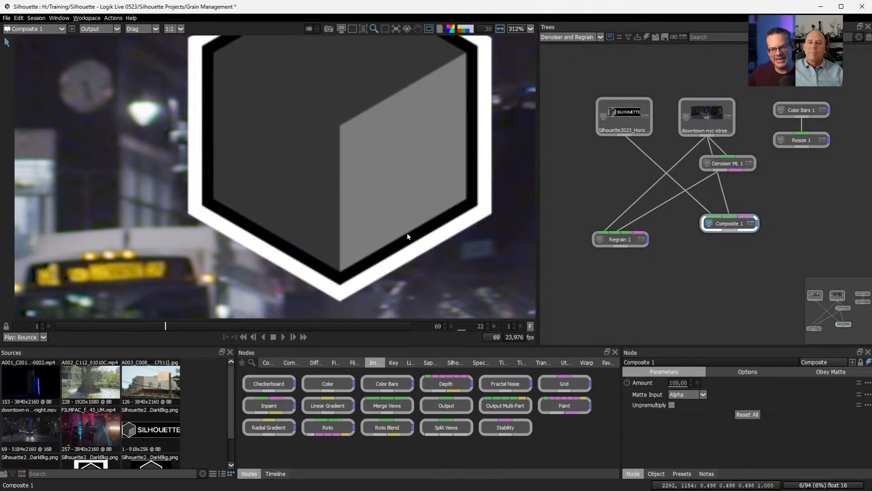
{"action": "left_click_drag", "start_coordinate": [306, 96], "coordinate": [323, 209]}
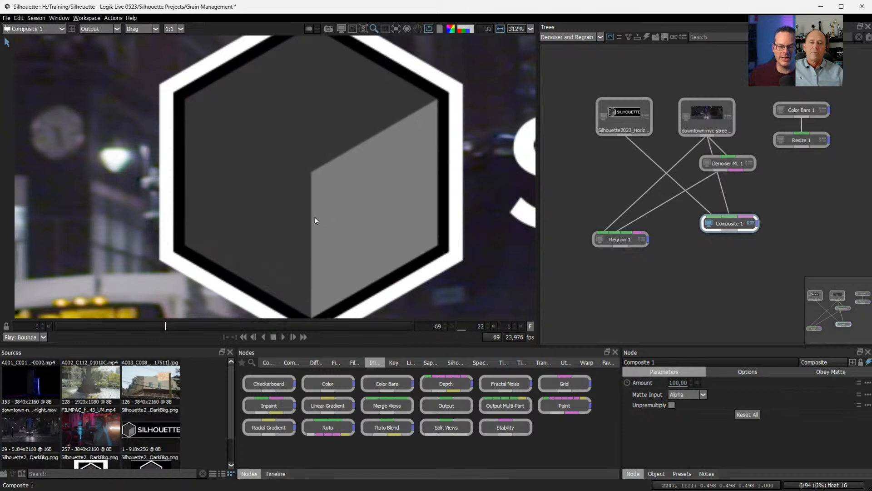
- Connect the Composite node's output to the Regrain node's Comp input and display the regrained result
{"action": "left_click_drag", "start_coordinate": [729, 226], "coordinate": [727, 205]}
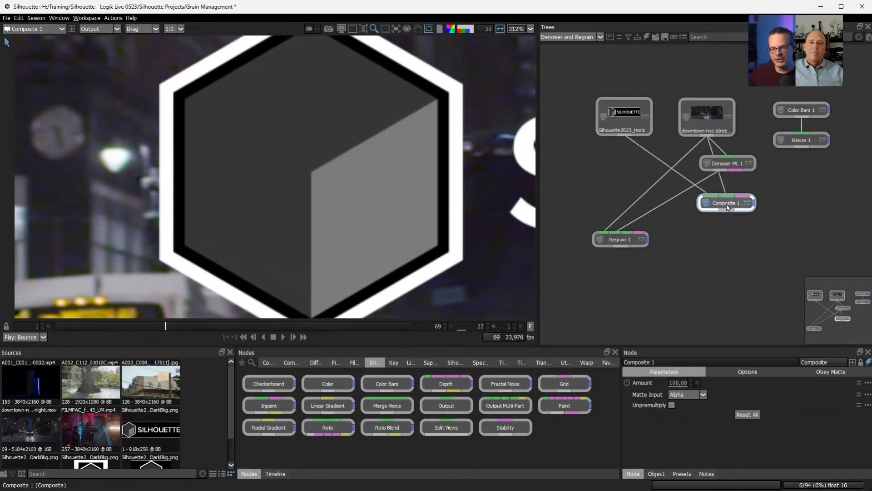
{"action": "left_click_drag", "start_coordinate": [623, 247], "coordinate": [649, 276]}
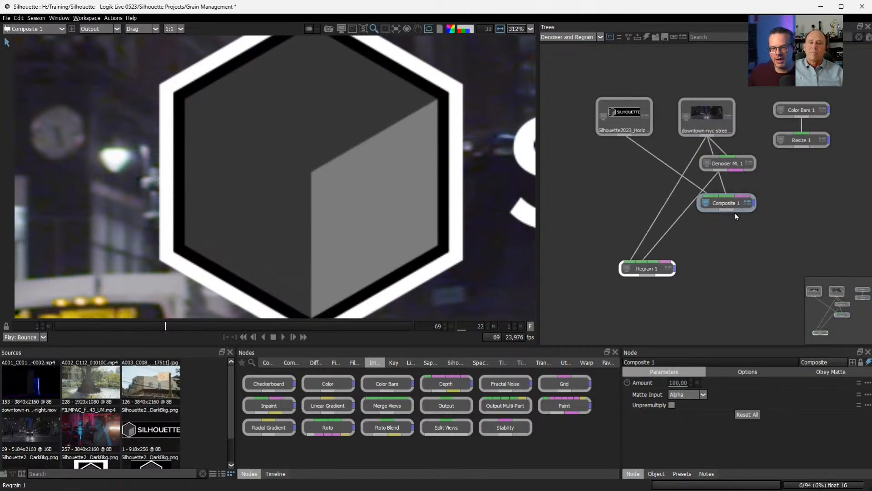
{"action": "left_click_drag", "start_coordinate": [726, 211], "coordinate": [654, 269]}
{"action": "left_click", "coordinate": [653, 269]}
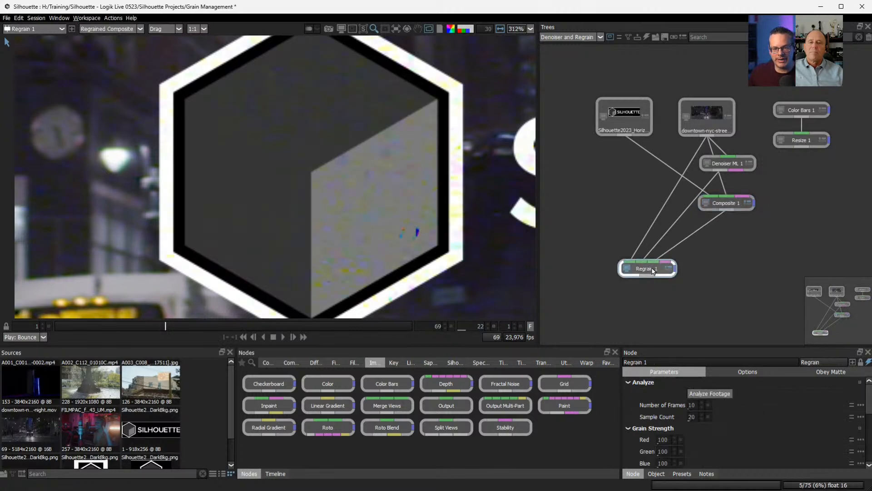
- Analyze the footage grain in the Regrain node and connect the logo source to its first matte input
{"action": "left_click", "coordinate": [713, 393]}
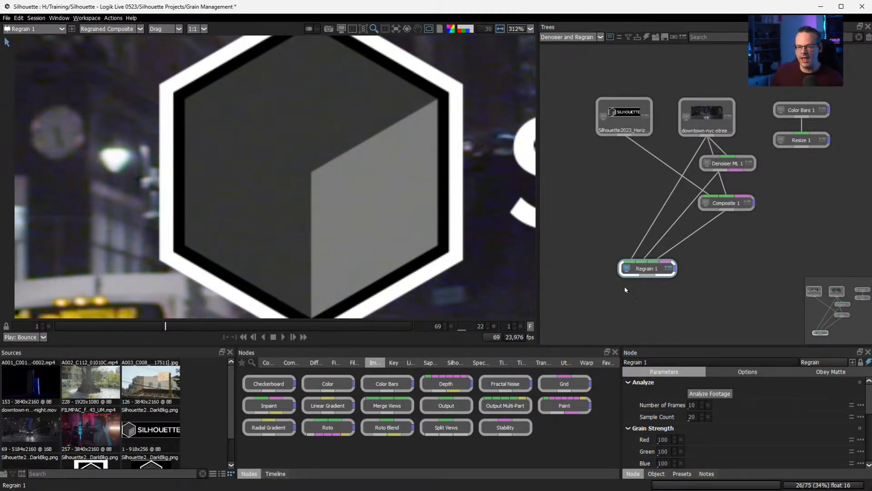
{"action": "left_click_drag", "start_coordinate": [651, 272], "coordinate": [664, 283]}
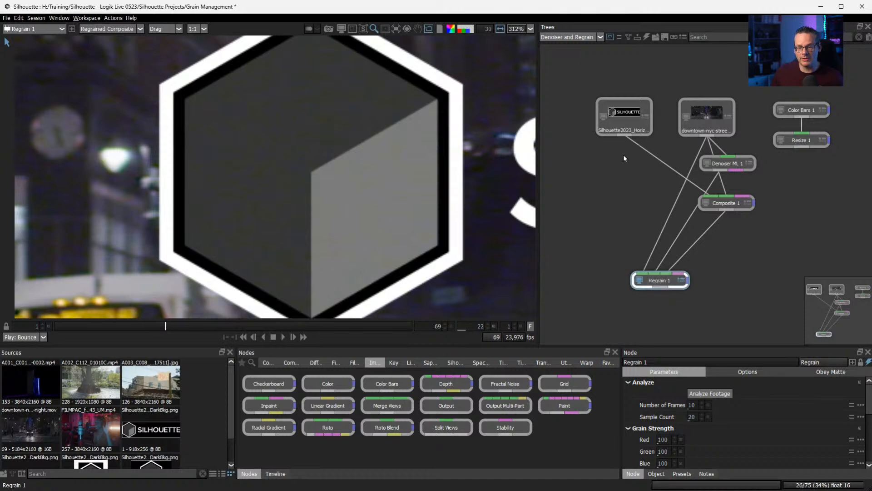
{"action": "left_click_drag", "start_coordinate": [624, 135], "coordinate": [668, 282]}
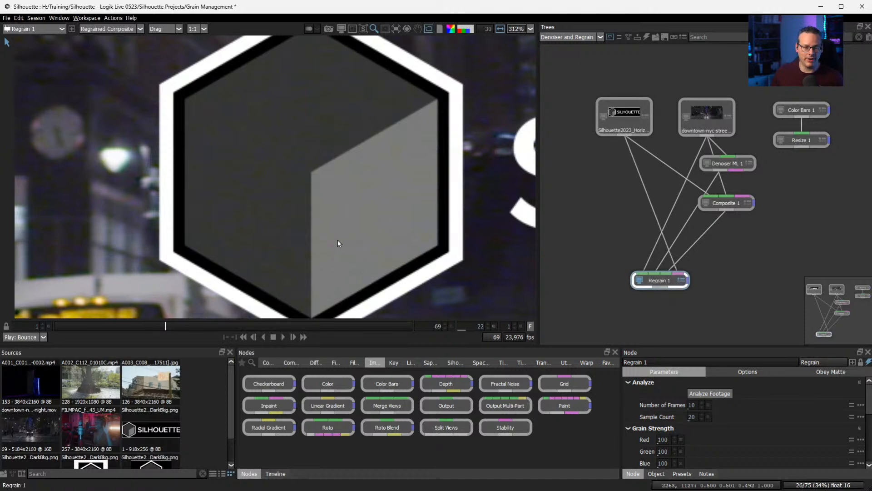
- Inspect the grain on the logo and its surroundings in the blue channel
{"action": "scroll", "coordinate": [337, 239], "scroll_direction": "up", "scroll_amount": 4}
{"action": "scroll", "coordinate": [320, 222], "scroll_direction": "up", "scroll_amount": 1}
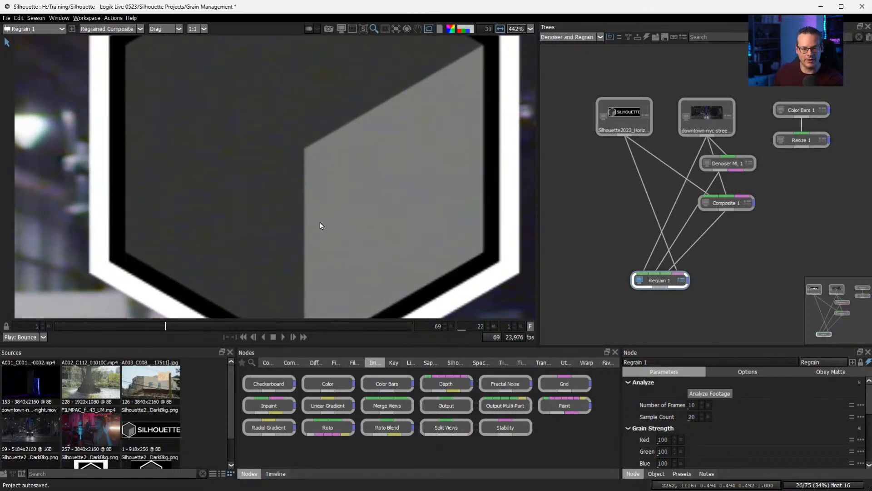
{"action": "key", "text": "b"}
{"action": "left_click_drag", "start_coordinate": [254, 166], "coordinate": [361, 311]}
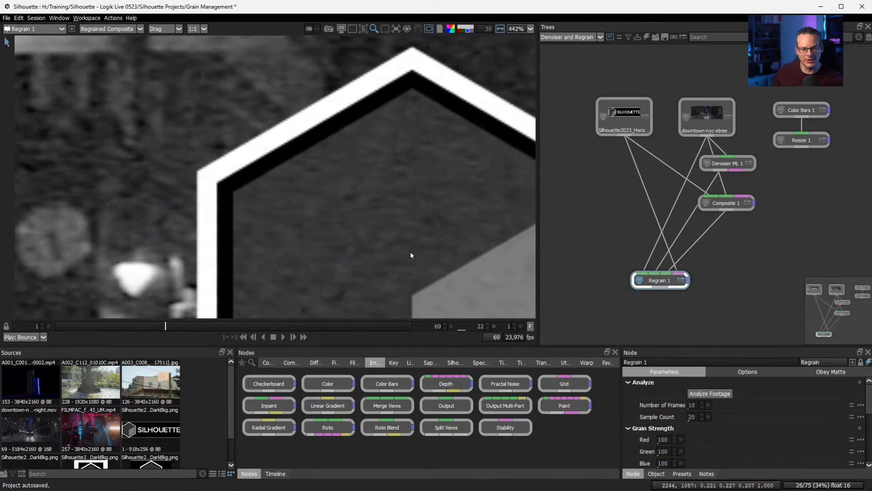
{"action": "left_click_drag", "start_coordinate": [410, 255], "coordinate": [346, 239]}
{"action": "left_click_drag", "start_coordinate": [422, 248], "coordinate": [324, 94]}
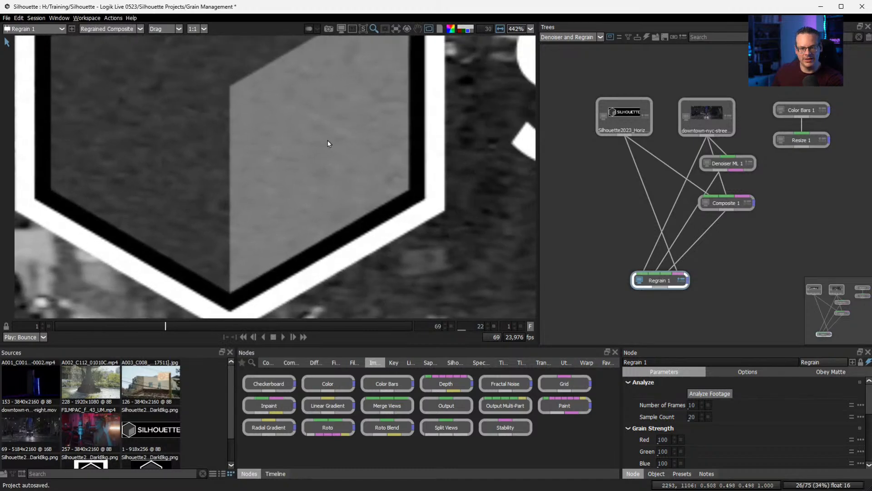
{"action": "left_click_drag", "start_coordinate": [212, 196], "coordinate": [274, 184]}
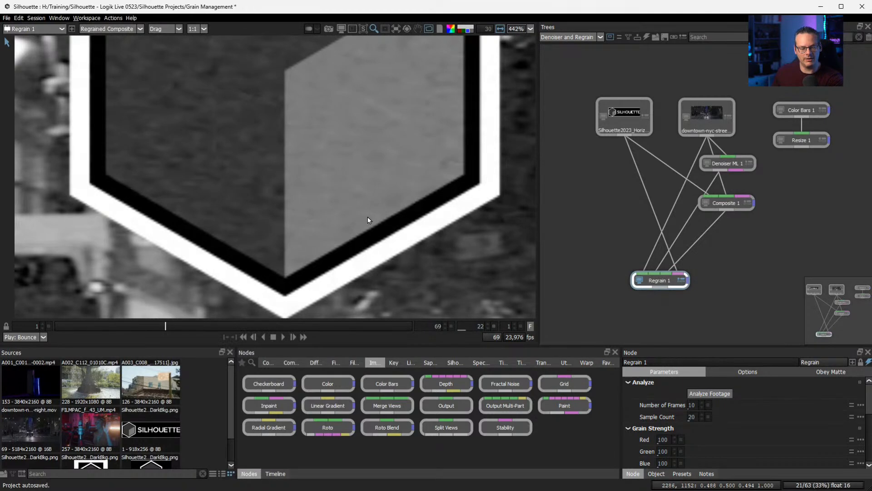
- Compare the Regrain node's Adapted Grain output with its Regrained Composite output
{"action": "key", "text": "5"}
{"action": "key", "text": "6"}
{"action": "key", "text": "5"}
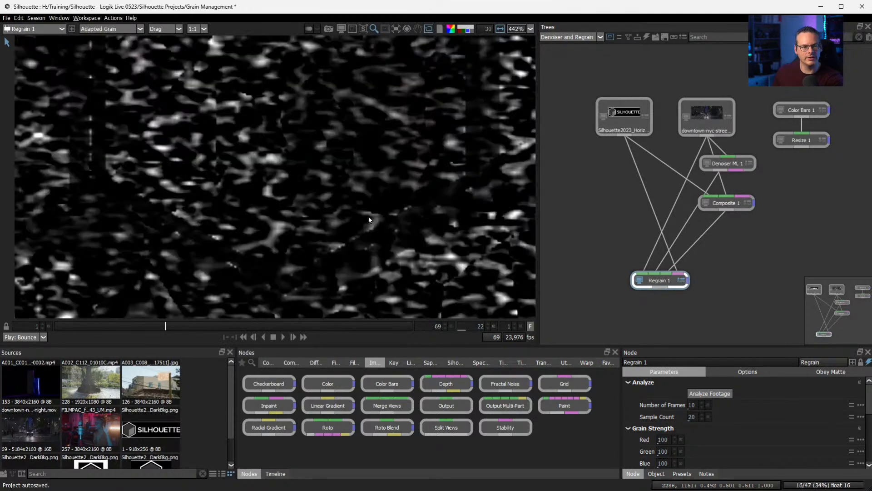
{"action": "key", "text": "6"}
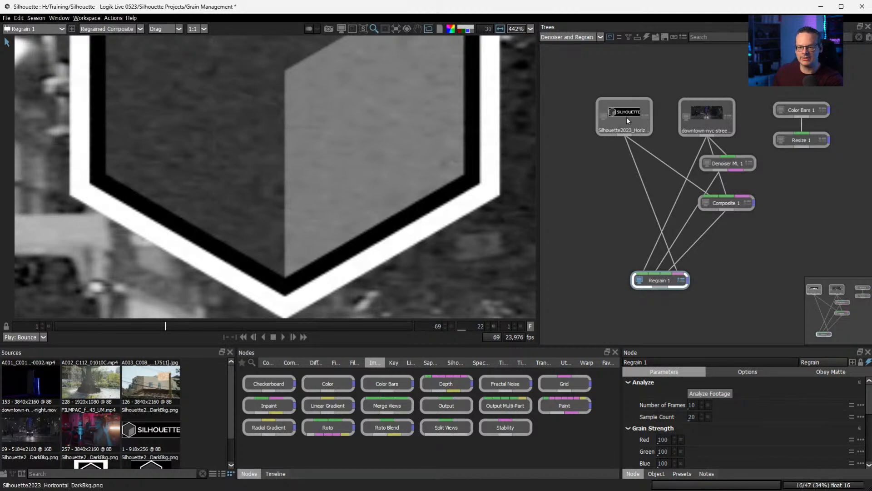
- Store a snapshot of the Composite output and compare it with the Regrain output using a vertical split wipe
{"action": "left_click", "coordinate": [725, 203]}
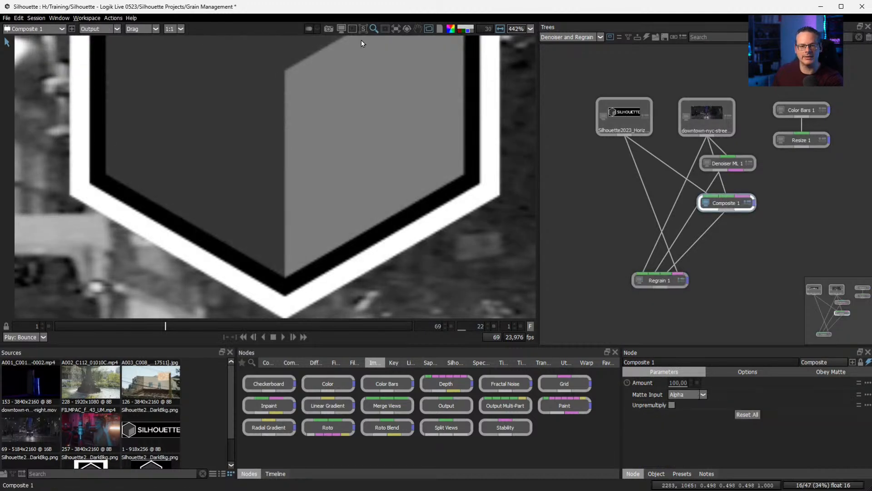
{"action": "left_click", "coordinate": [330, 29]}
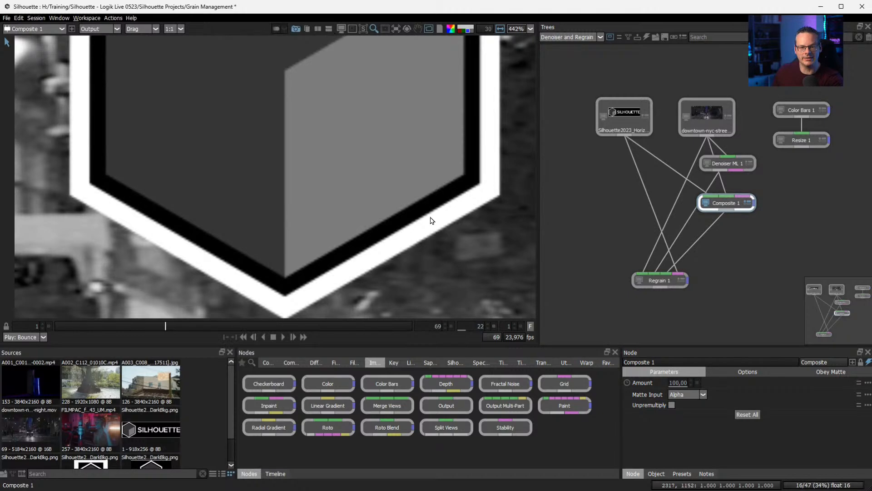
{"action": "left_click", "coordinate": [658, 281]}
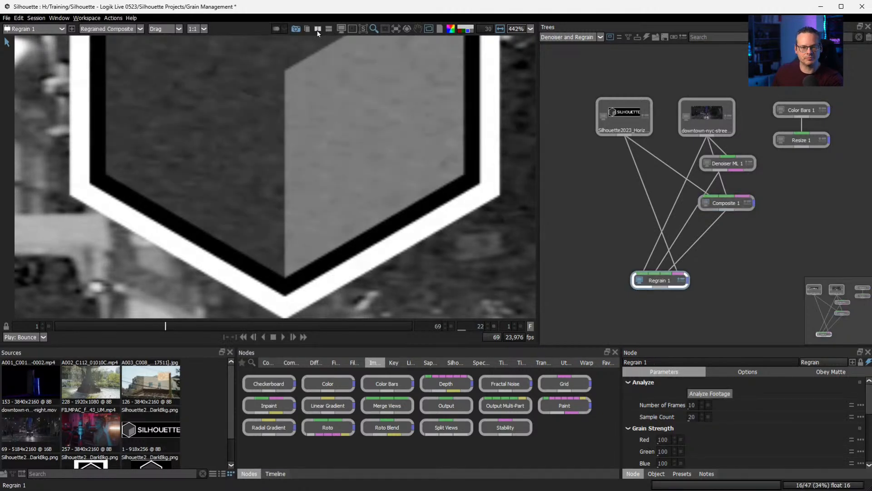
{"action": "left_click_drag", "start_coordinate": [292, 316], "coordinate": [509, 300]}
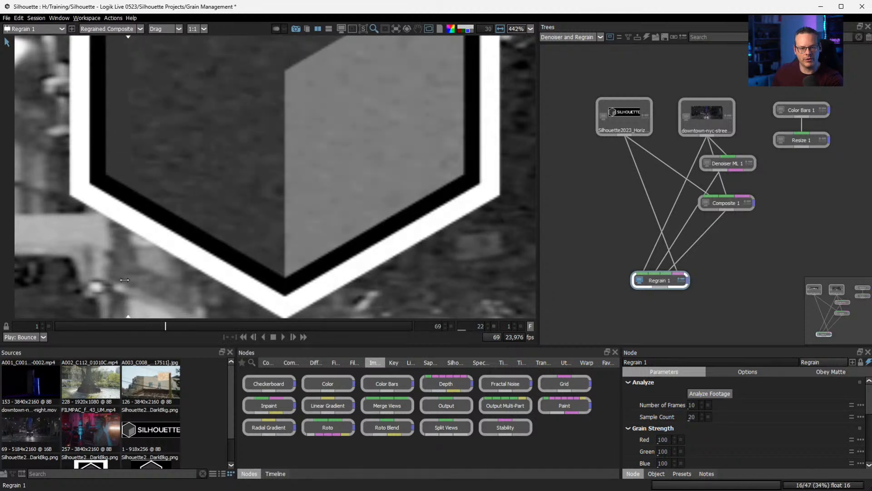
{"action": "left_click_drag", "start_coordinate": [509, 278], "coordinate": [176, 270]}
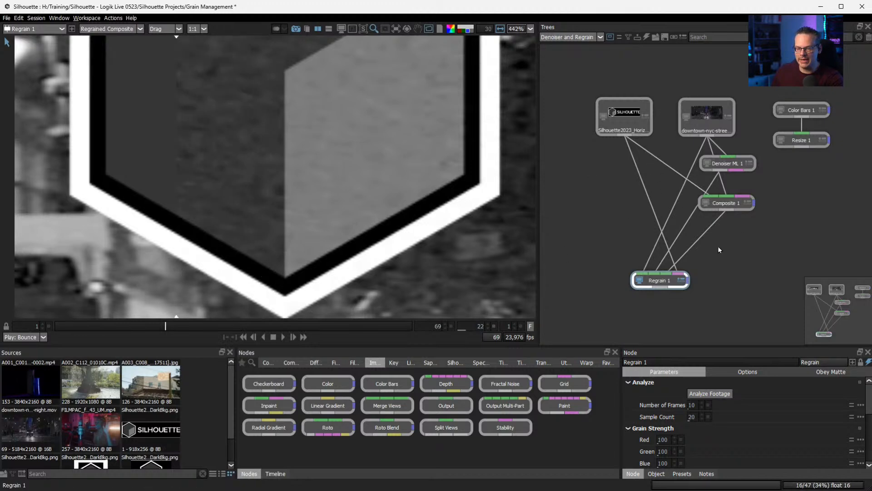
- Connect the logo source to the Regrain node's second matte input and check its Obey Matte settings
{"action": "left_click_drag", "start_coordinate": [623, 135], "coordinate": [686, 281]}
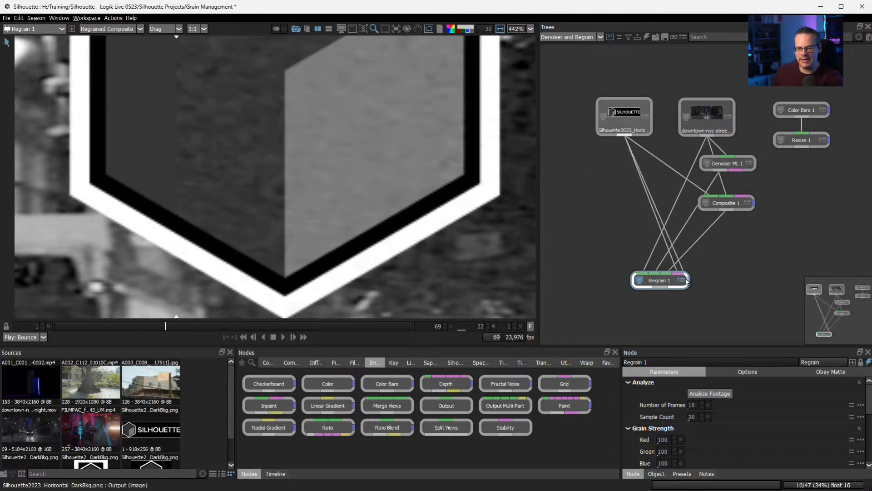
{"action": "left_click", "coordinate": [816, 372]}
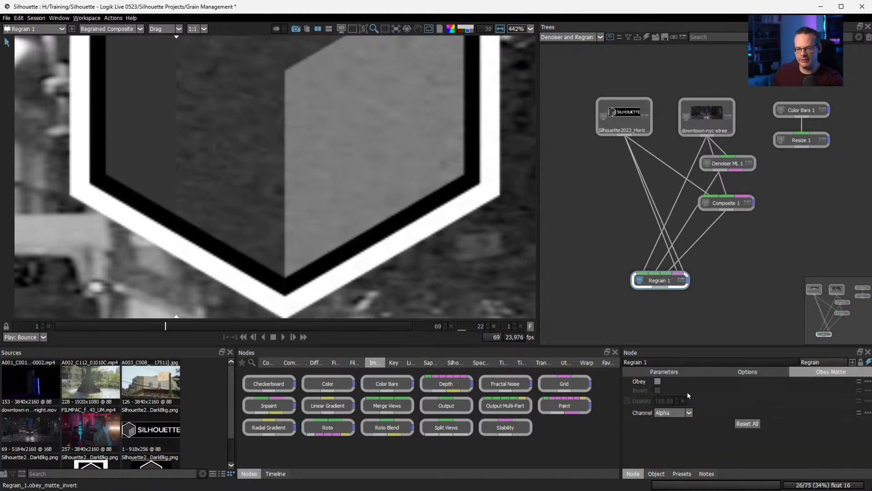
{"action": "left_click", "coordinate": [671, 373]}
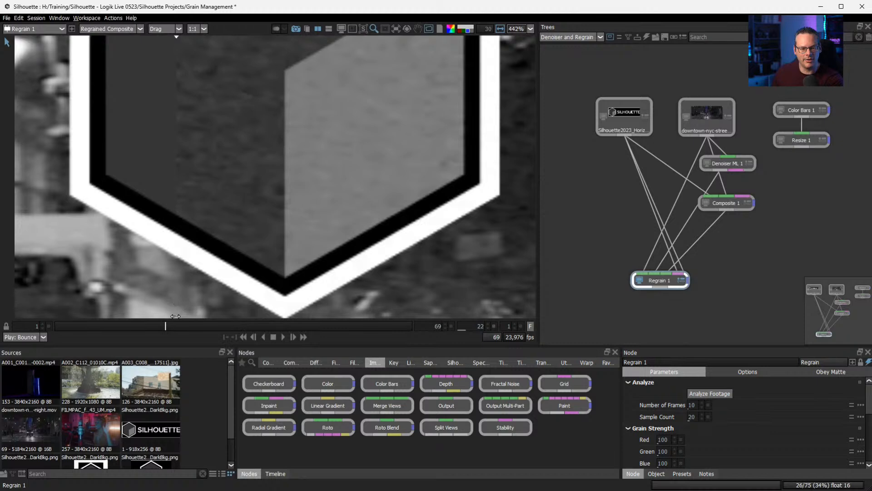
{"action": "left_click_drag", "start_coordinate": [176, 304], "coordinate": [256, 302]}
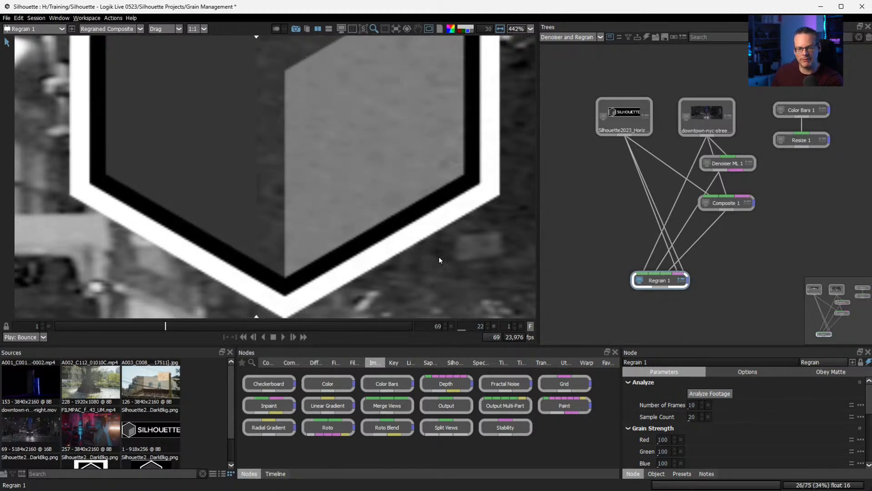
- Compare the stored snapshot with the regrained composite by moving the wipe across the logo's edges and interior
{"action": "left_click_drag", "start_coordinate": [255, 312], "coordinate": [470, 285]}
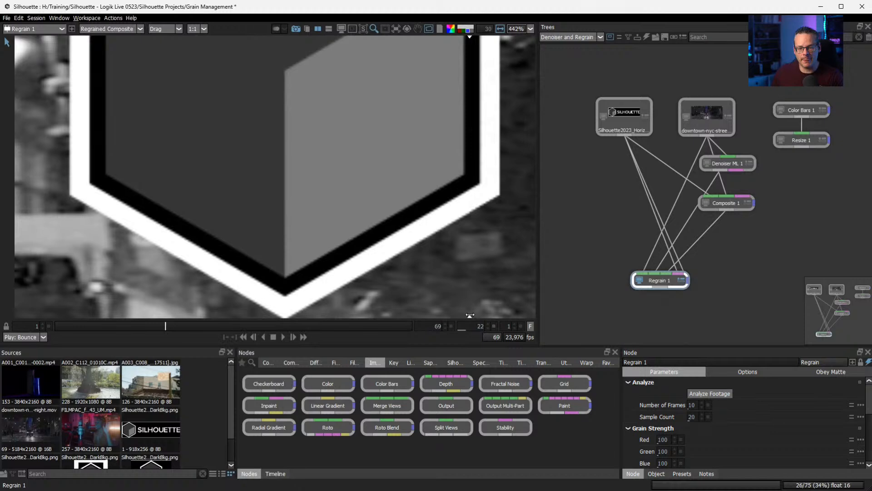
{"action": "left_click_drag", "start_coordinate": [470, 315], "coordinate": [217, 260]}
{"action": "left_click_drag", "start_coordinate": [273, 148], "coordinate": [314, 297]}
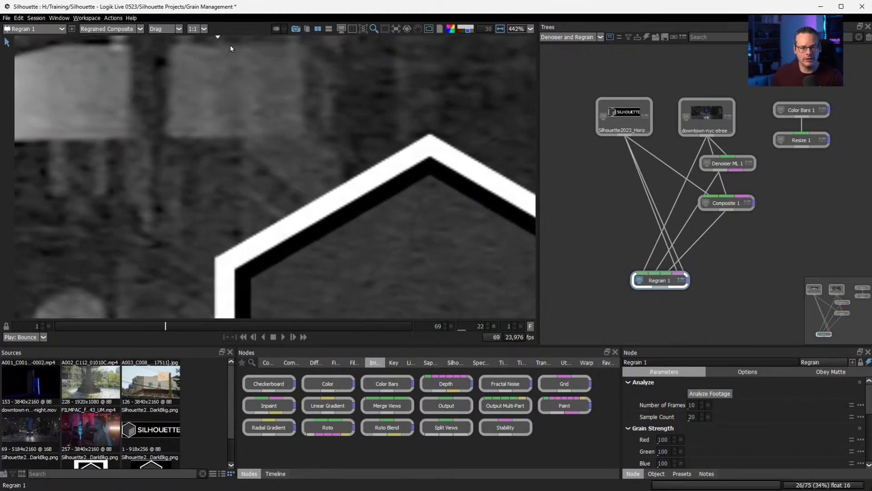
{"action": "mouse_move", "coordinate": [217, 34]}
{"action": "left_mouse_down"}
{"action": "mouse_move", "coordinate": [531, 35]}
{"action": "mouse_move", "coordinate": [214, 39]}
{"action": "mouse_move", "coordinate": [168, 59]}
{"action": "left_mouse_up"}
{"action": "mouse_move", "coordinate": [391, 208]}
{"action": "left_mouse_down"}
{"action": "mouse_move", "coordinate": [397, 220]}
{"action": "mouse_move", "coordinate": [277, 184]}
{"action": "mouse_move", "coordinate": [371, 203]}
{"action": "left_mouse_up"}
{"action": "left_click_drag", "start_coordinate": [148, 42], "coordinate": [237, 71]}
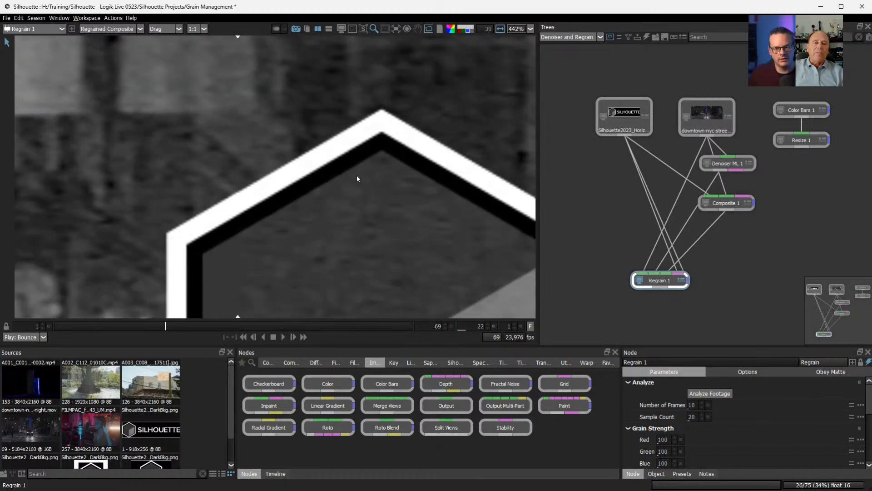
{"action": "scroll", "coordinate": [394, 217], "scroll_direction": "down", "scroll_amount": 1}
{"action": "scroll", "coordinate": [401, 230], "scroll_direction": "down", "scroll_amount": 15}
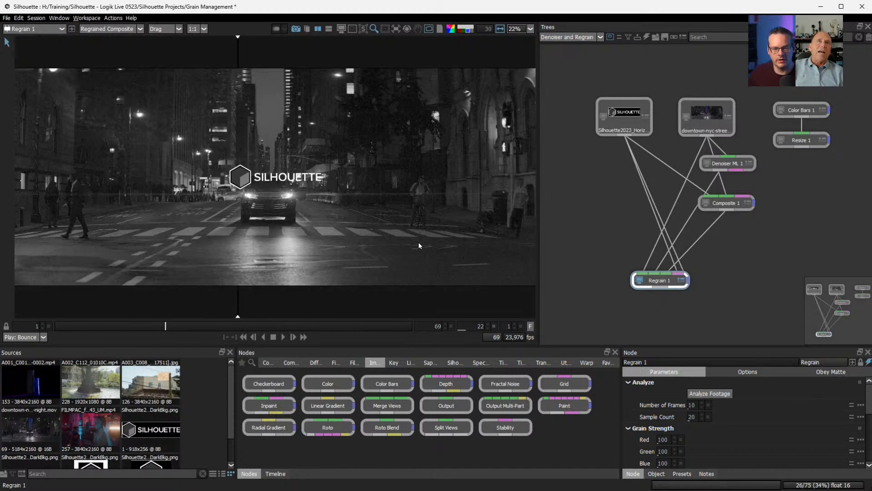
{"action": "scroll", "coordinate": [268, 160], "scroll_direction": "up", "scroll_amount": 3}
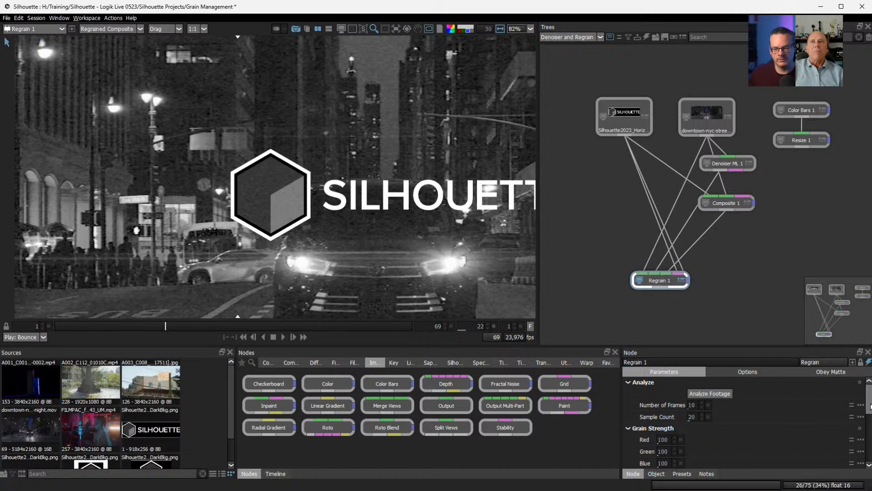
- Show the Regrain node's Replace settings in an enlarged parameter area and try its Matte option on and off
{"action": "left_click_drag", "start_coordinate": [869, 407], "coordinate": [870, 438]}
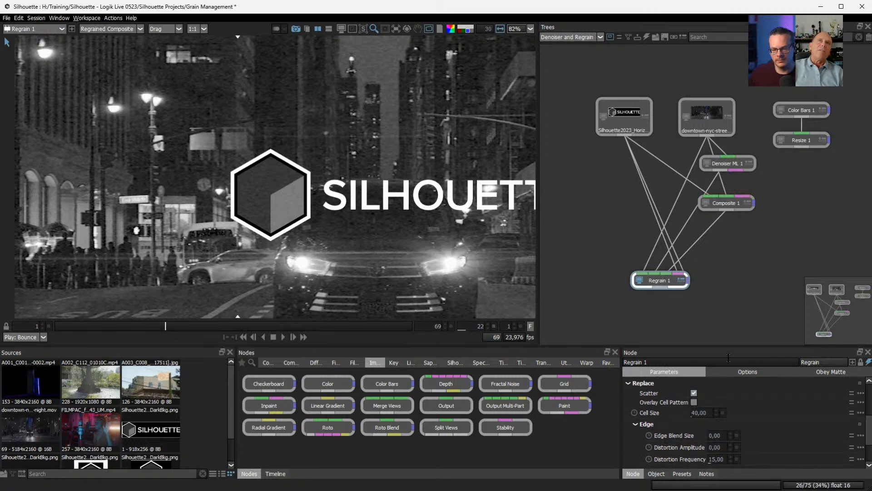
{"action": "left_click_drag", "start_coordinate": [734, 346], "coordinate": [729, 250]}
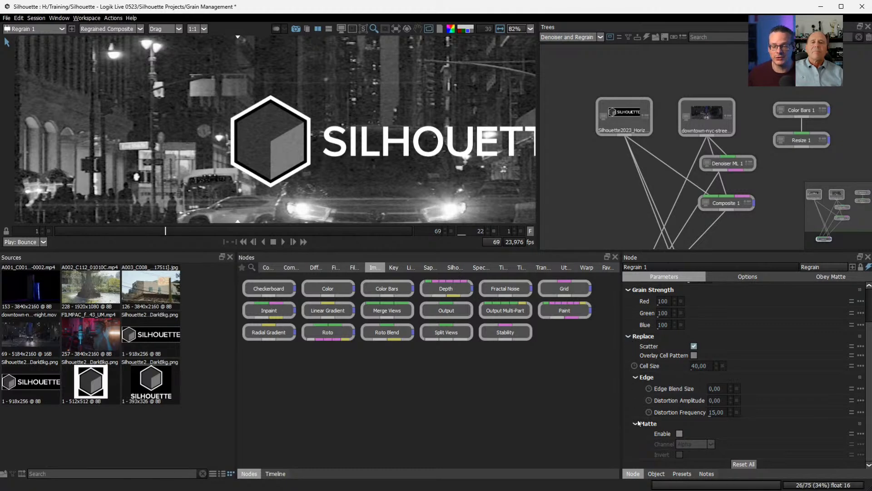
{"action": "left_click", "coordinate": [679, 433]}
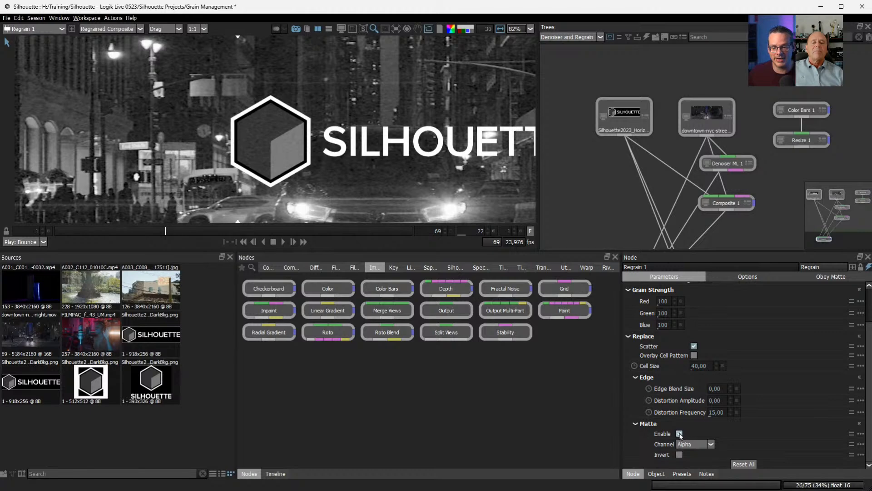
{"action": "left_click", "coordinate": [679, 434]}
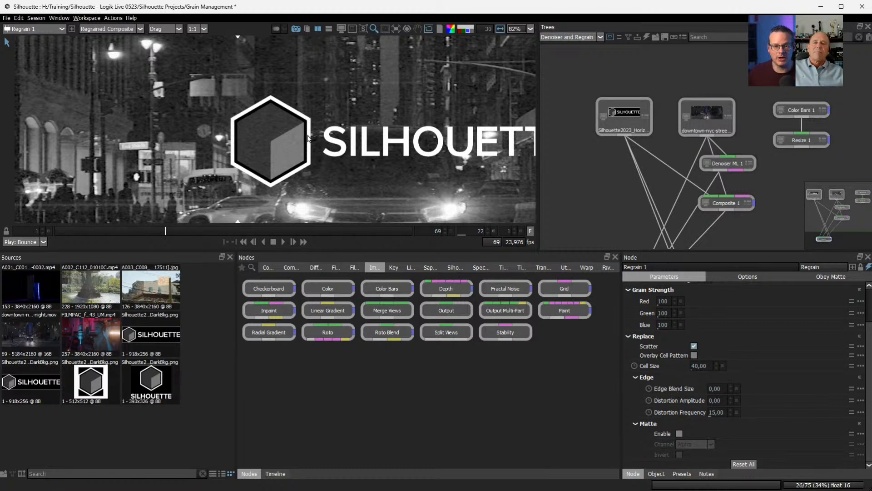
- Overlay the Regrain cell pattern on the composite and disable Obey for the node's obey matte
{"action": "scroll", "coordinate": [277, 145], "scroll_direction": "up", "scroll_amount": 4}
{"action": "scroll", "coordinate": [278, 147], "scroll_direction": "up", "scroll_amount": 1}
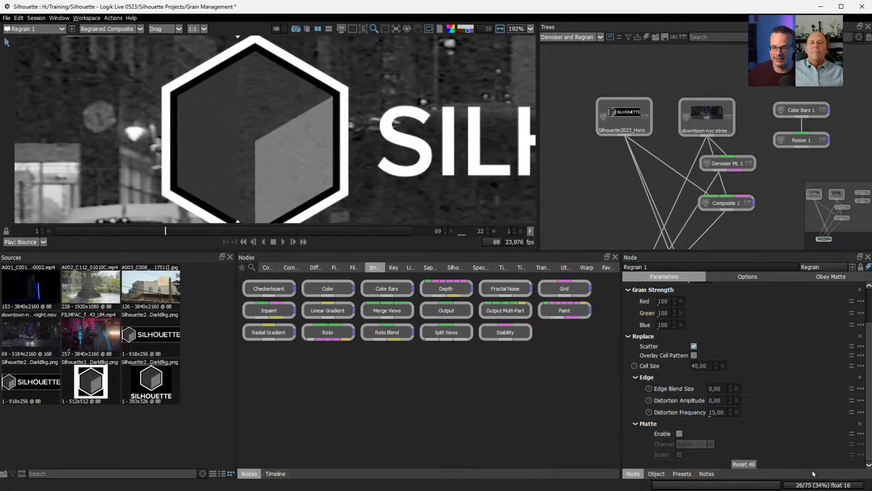
{"action": "left_click", "coordinate": [694, 354]}
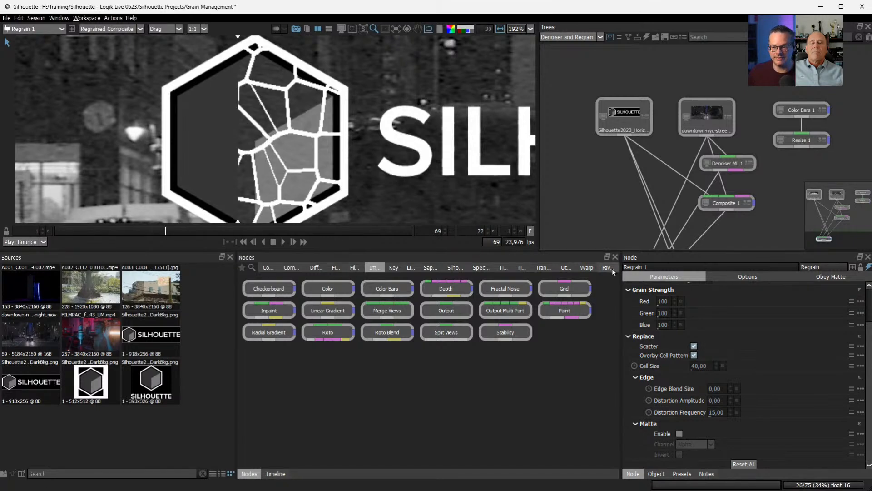
{"action": "left_click", "coordinate": [808, 276]}
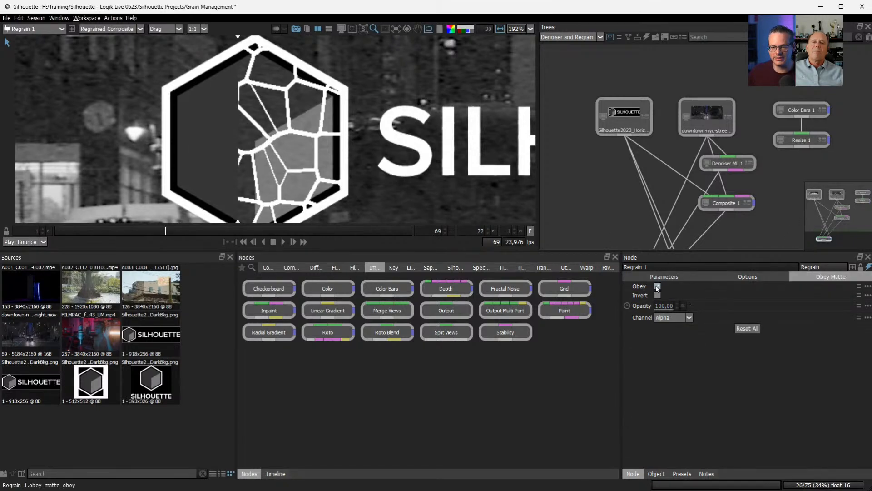
{"action": "scroll", "coordinate": [324, 157], "scroll_direction": "down", "scroll_amount": 1}
{"action": "scroll", "coordinate": [324, 154], "scroll_direction": "down", "scroll_amount": 5}
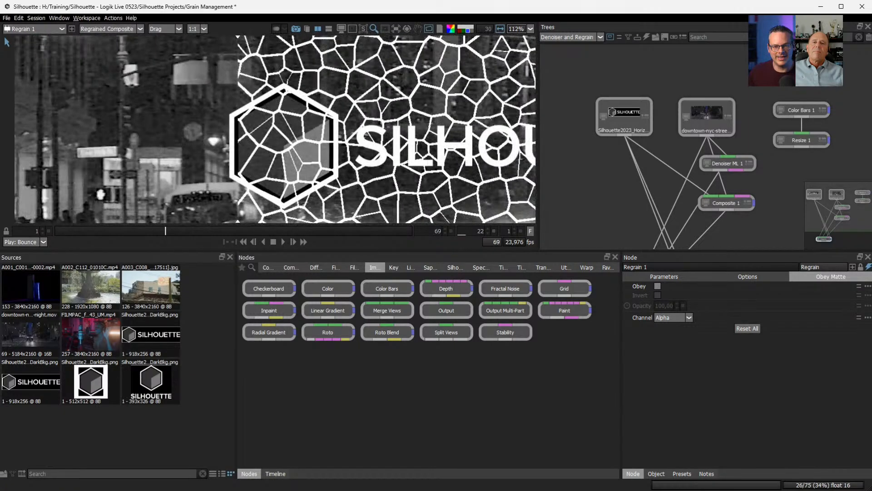
- Turn off the wipe comparison and examine the cell pattern across the whole frame
{"action": "left_click", "coordinate": [318, 28]}
{"action": "scroll", "coordinate": [344, 148], "scroll_direction": "down", "scroll_amount": 8}
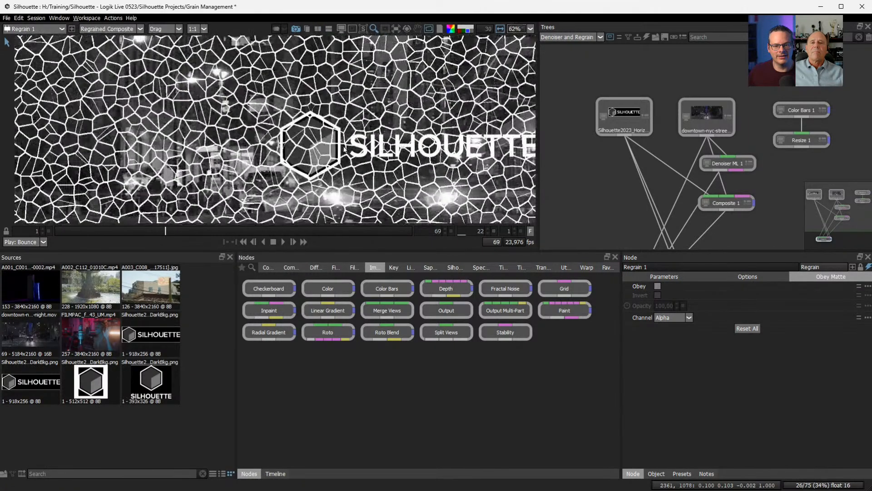
{"action": "left_click_drag", "start_coordinate": [426, 165], "coordinate": [315, 146]}
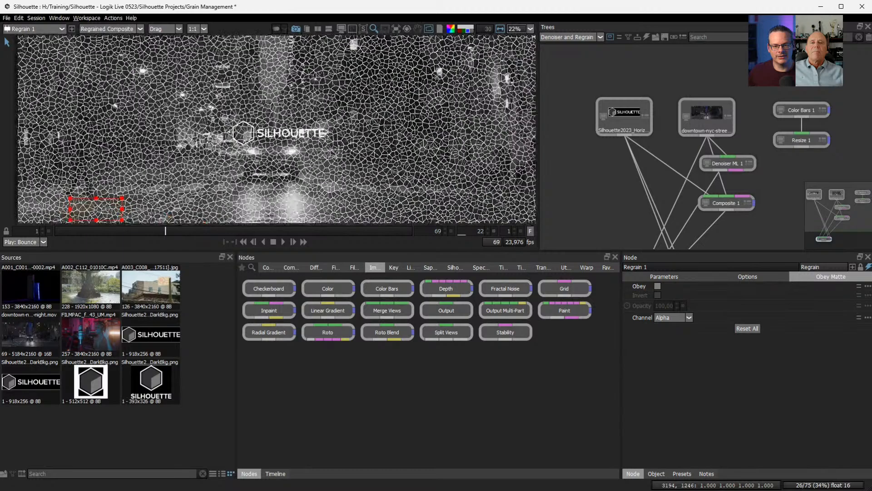
{"action": "scroll", "coordinate": [270, 146], "scroll_direction": "up", "scroll_amount": 6}
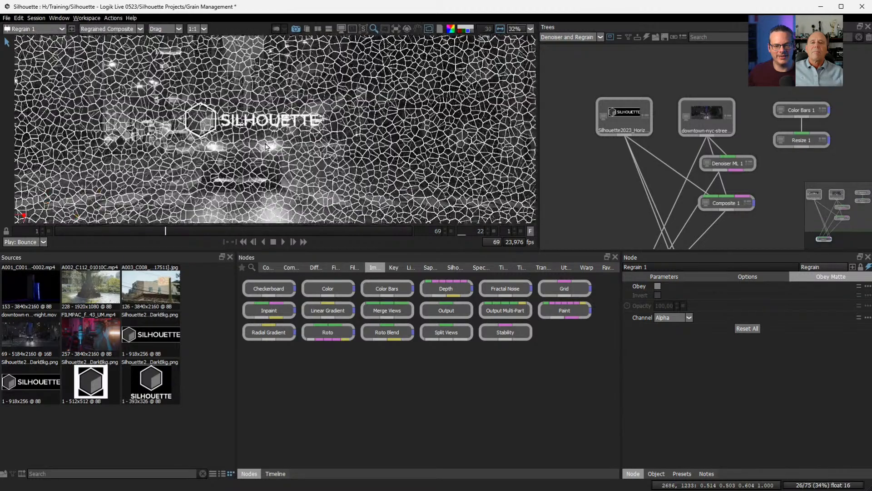
{"action": "scroll", "coordinate": [237, 120], "scroll_direction": "down", "scroll_amount": 1}
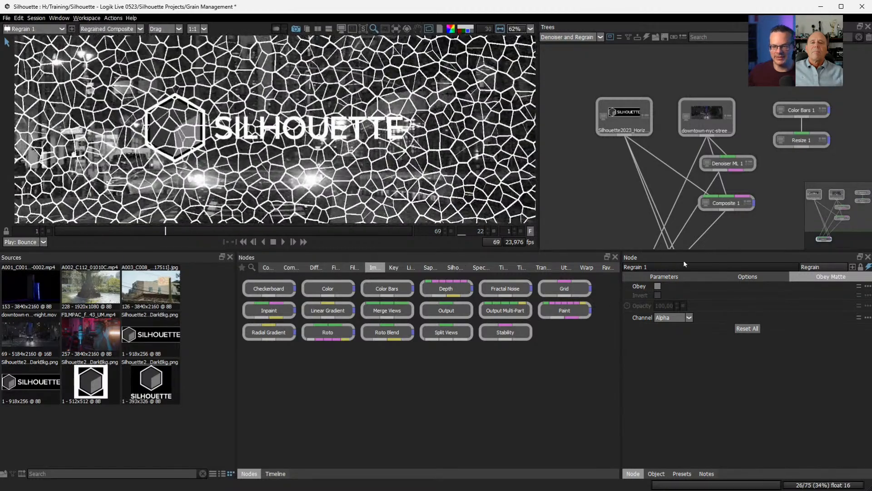
- Set the Regrain node's Cell Size to 44 and hide the cell pattern overlay
{"action": "left_click", "coordinate": [665, 276]}
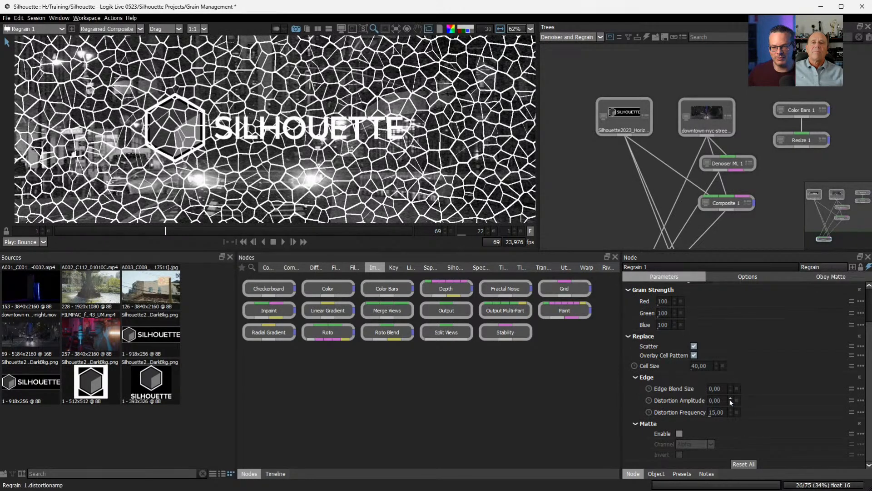
{"action": "left_click_drag", "start_coordinate": [696, 366], "coordinate": [708, 367]}
{"action": "left_click_drag", "start_coordinate": [703, 366], "coordinate": [703, 367]}
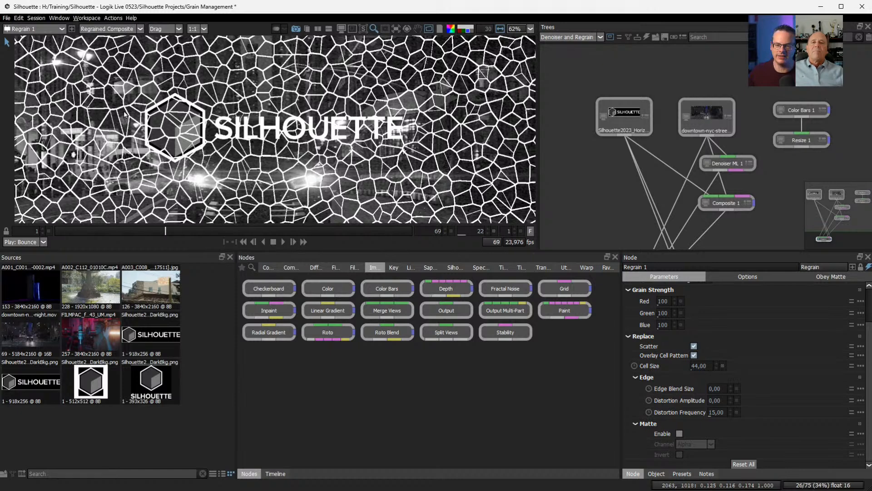
{"action": "left_click", "coordinate": [694, 355]}
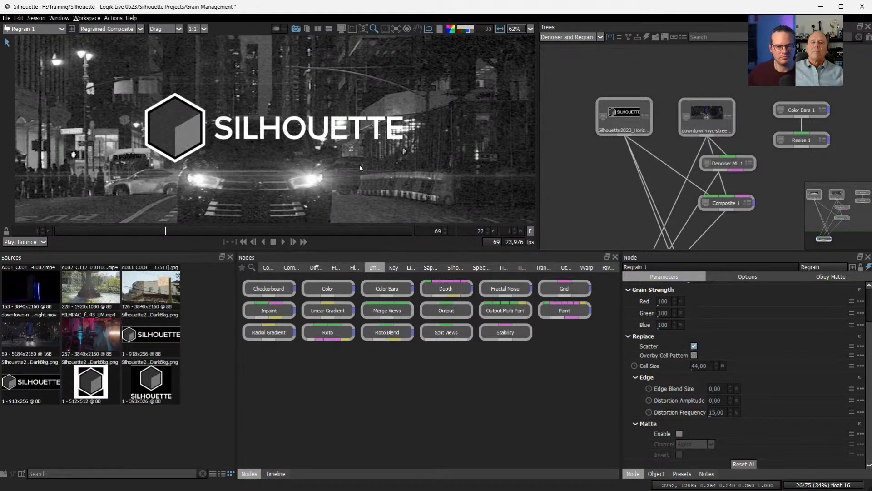
- Compare the regrained logo hexagon with the stored snapshot using the wipe, then switch the wipe off
{"action": "scroll", "coordinate": [177, 157], "scroll_direction": "up", "scroll_amount": 5}
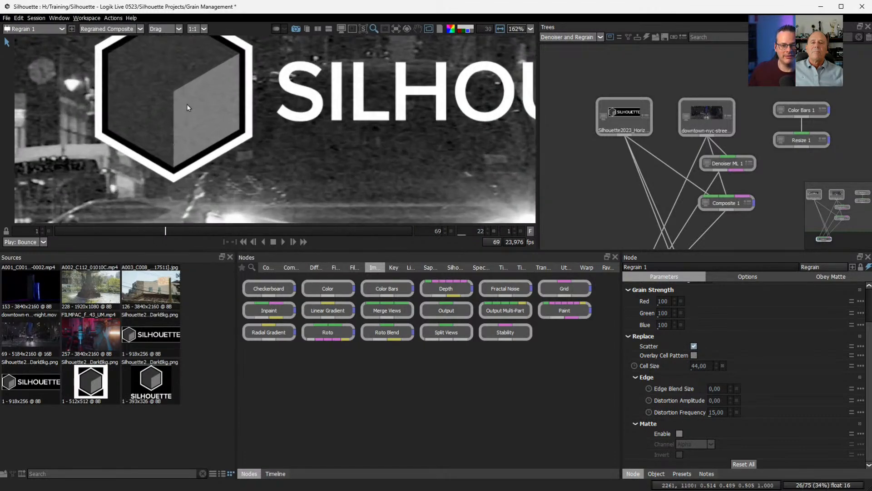
{"action": "left_click_drag", "start_coordinate": [187, 105], "coordinate": [287, 136]}
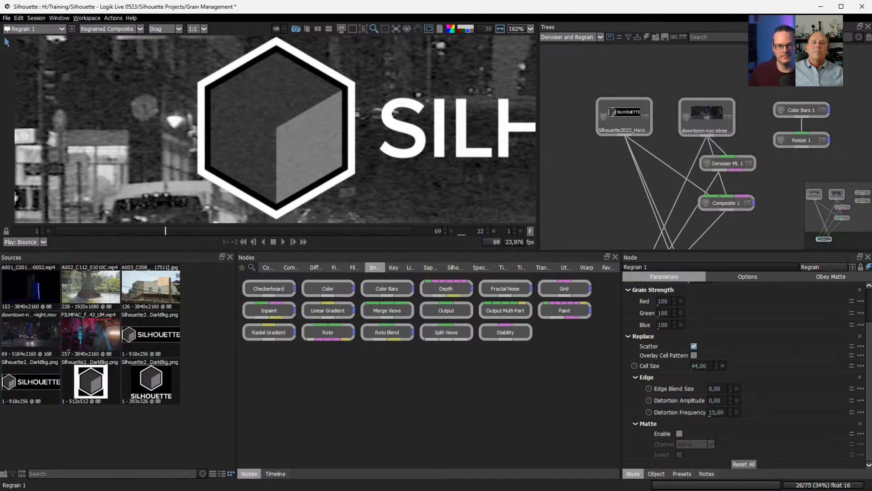
{"action": "left_click", "coordinate": [318, 29]}
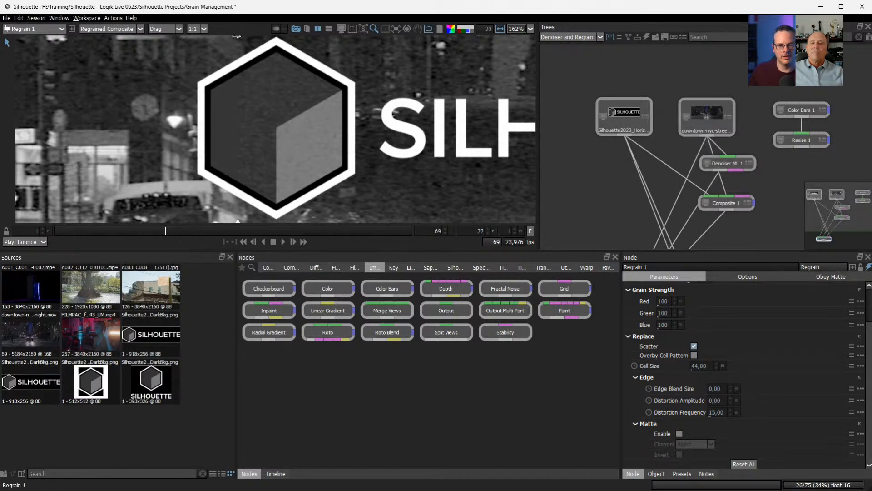
{"action": "left_click_drag", "start_coordinate": [572, 46], "coordinate": [269, 47]}
{"action": "left_click", "coordinate": [318, 29]}
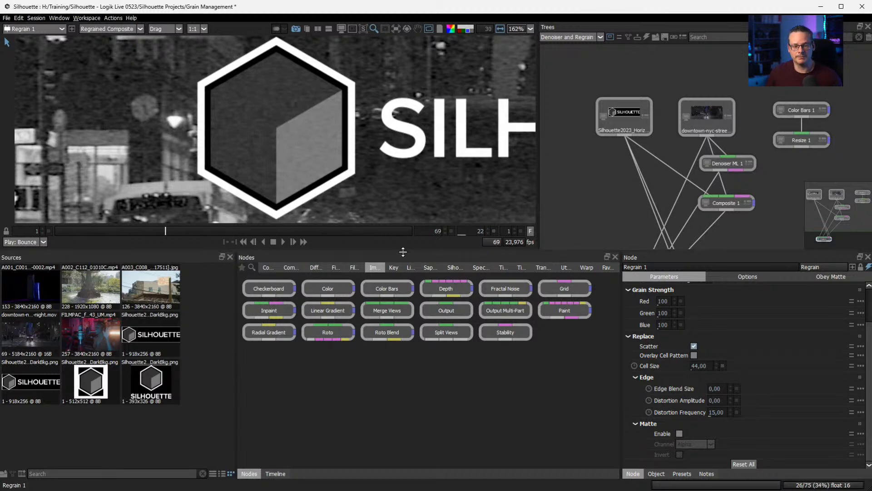
- Enlarge the viewer in height and width and reposition the composite around the logo
{"action": "left_click_drag", "start_coordinate": [404, 249], "coordinate": [404, 405]}
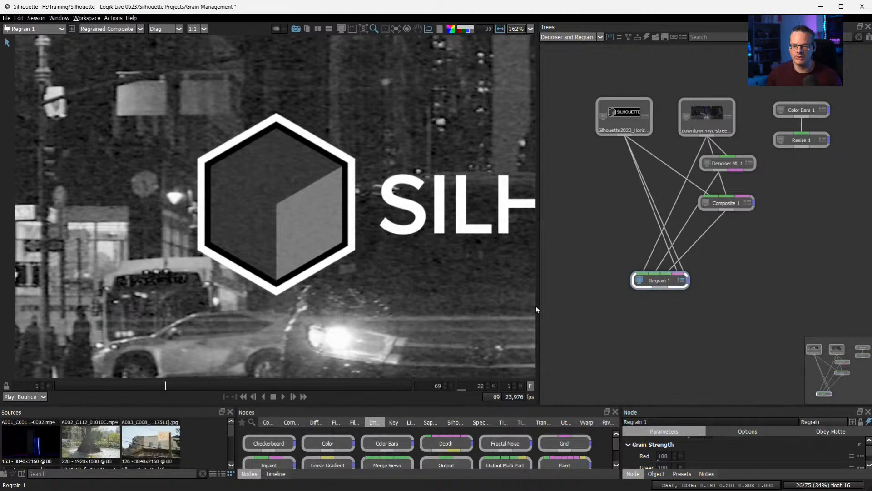
{"action": "left_click_drag", "start_coordinate": [538, 257], "coordinate": [654, 250]}
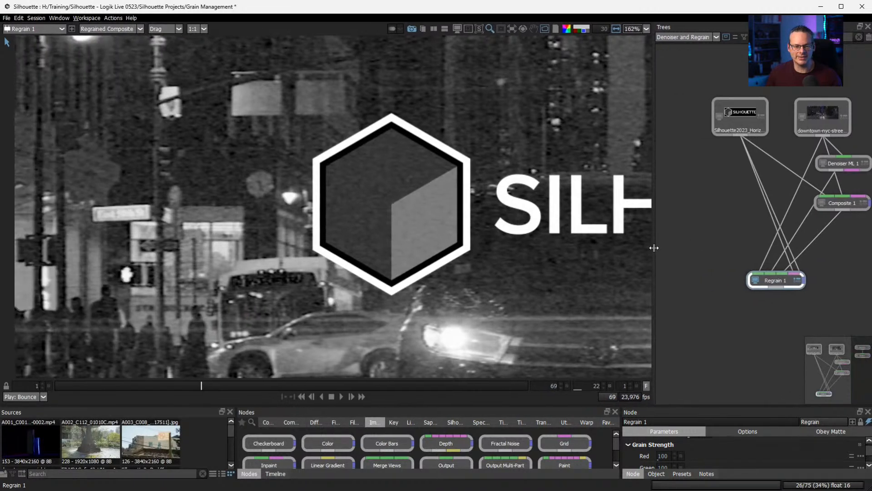
{"action": "left_click_drag", "start_coordinate": [472, 249], "coordinate": [378, 214]}
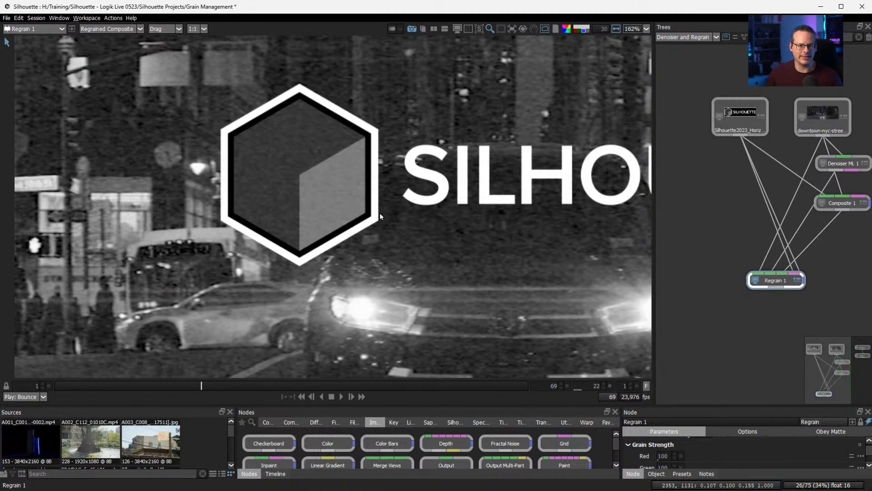
- Examine how the grain on the logo matches the surrounding street, both up close and at a wider view
{"action": "scroll", "coordinate": [380, 213], "scroll_direction": "down", "scroll_amount": 5}
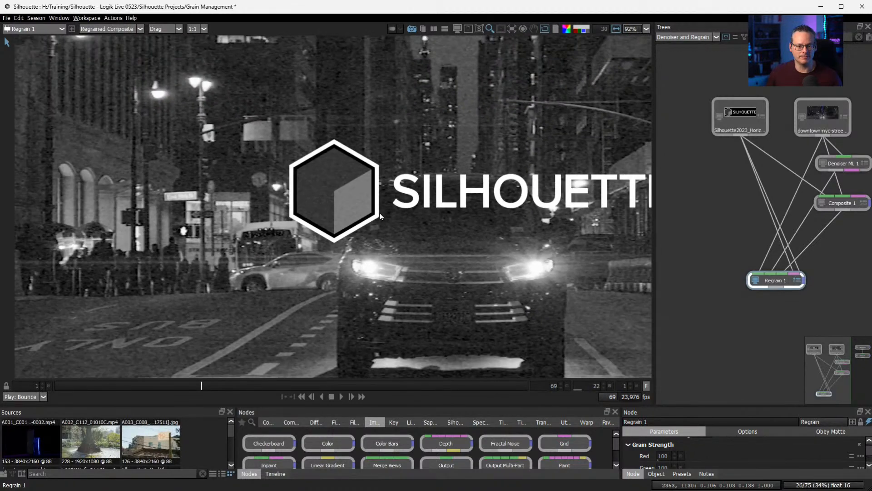
{"action": "scroll", "coordinate": [357, 230], "scroll_direction": "down", "scroll_amount": 1}
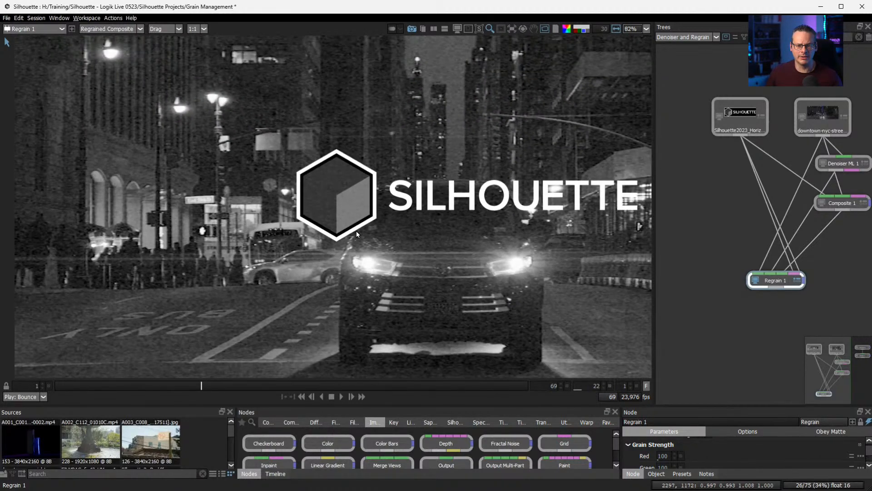
{"action": "scroll", "coordinate": [356, 230], "scroll_direction": "down", "scroll_amount": 1}
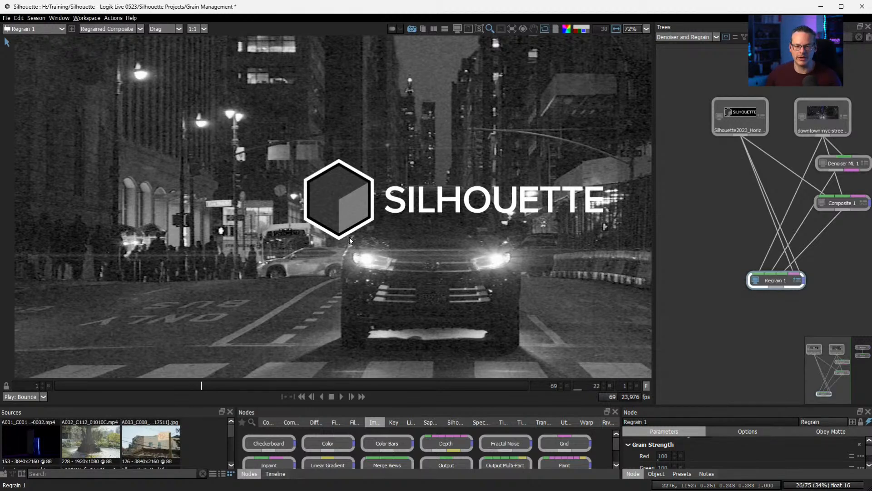
{"action": "scroll", "coordinate": [345, 211], "scroll_direction": "up", "scroll_amount": 3}
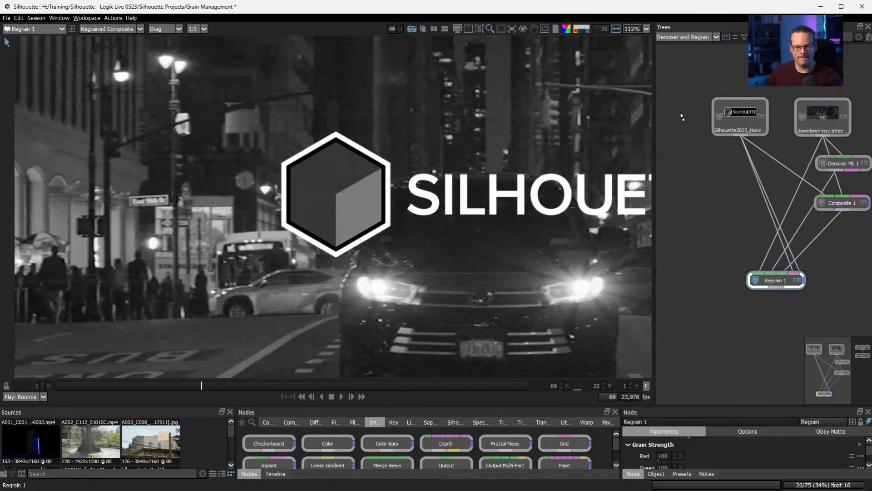
{"action": "scroll", "coordinate": [329, 230], "scroll_direction": "up", "scroll_amount": 3}
{"action": "scroll", "coordinate": [334, 228], "scroll_direction": "up", "scroll_amount": 2}
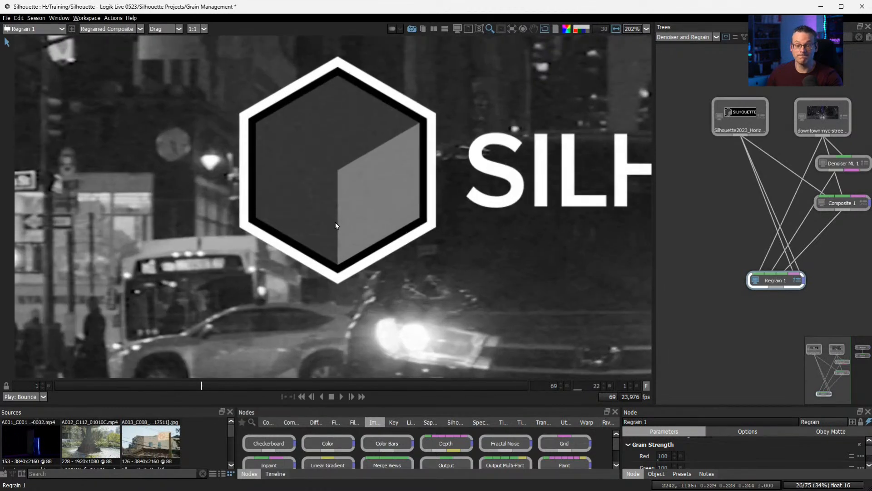
{"action": "scroll", "coordinate": [339, 220], "scroll_direction": "down", "scroll_amount": 5}
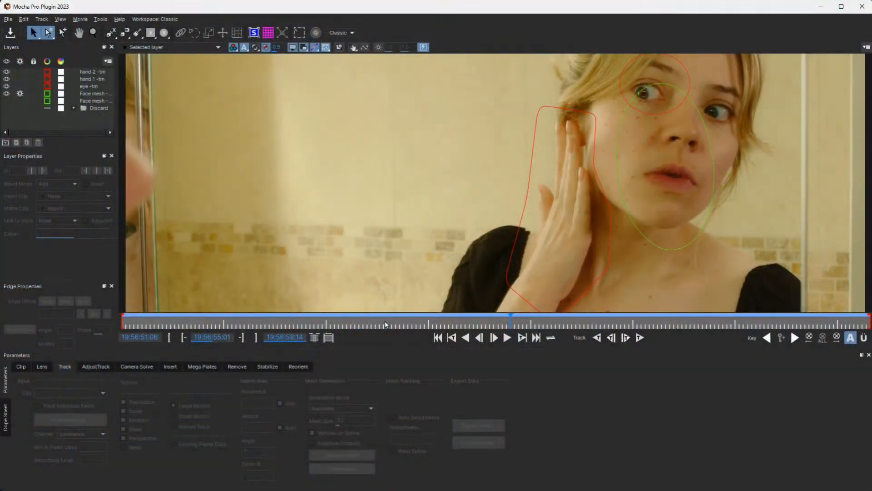
- In Mocha Pro, go to timecode 19:56:54:10 and select the visible Face mesh layer to display its mesh
{"action": "left_click_drag", "start_coordinate": [508, 320], "coordinate": [444, 323]}
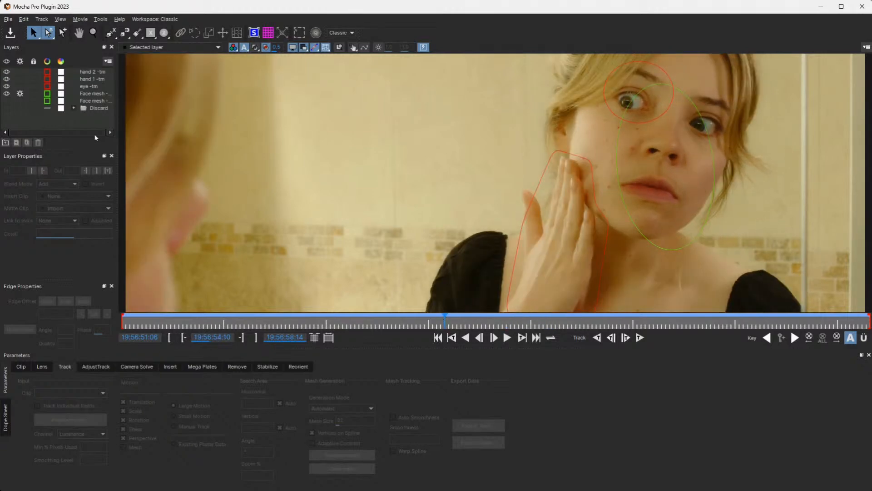
{"action": "left_click", "coordinate": [89, 94]}
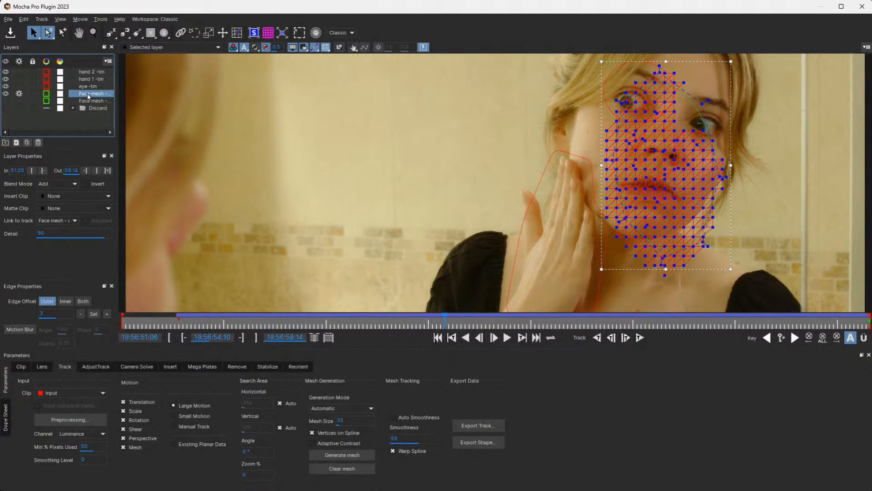
- Go to the last frame, 19:56:58:14, and examine the face mesh over the cheek up close
{"action": "left_click", "coordinate": [868, 320]}
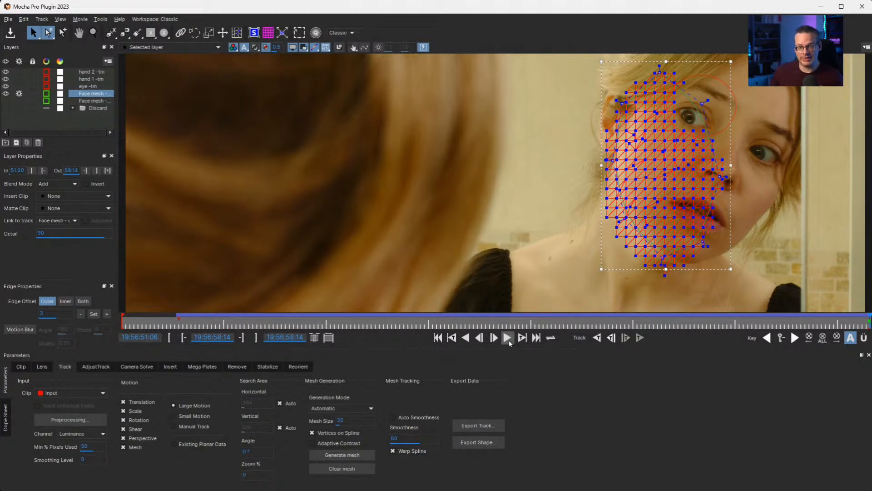
{"action": "left_click_drag", "start_coordinate": [829, 322], "coordinate": [869, 321]}
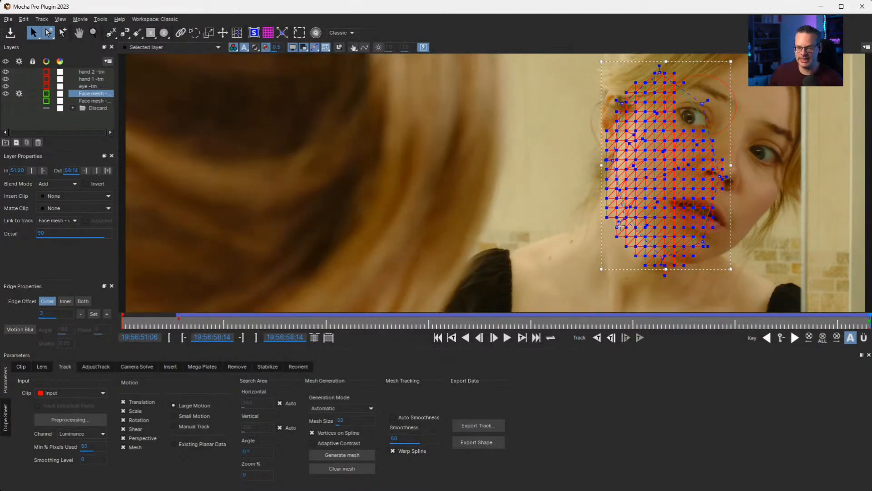
{"action": "scroll", "coordinate": [722, 172], "scroll_direction": "up", "scroll_amount": 3}
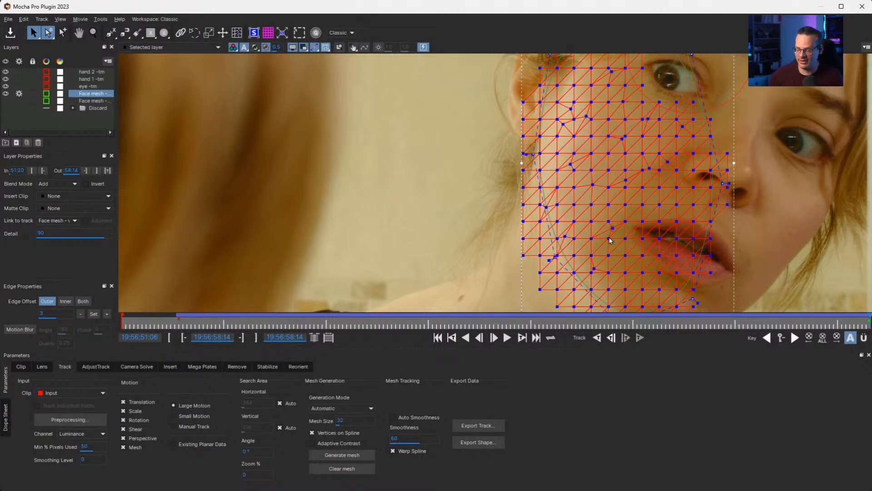
{"action": "key", "text": "space"}
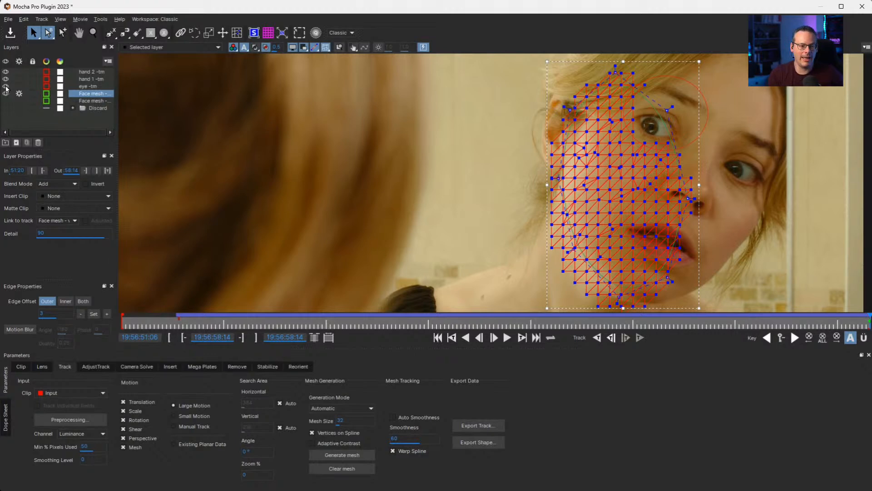
- Hide the hand 2, hand 1, eye and visible Face mesh layers, keeping that Face mesh layer directly below the eye layer
{"action": "left_click_drag", "start_coordinate": [6, 89], "coordinate": [7, 78]}
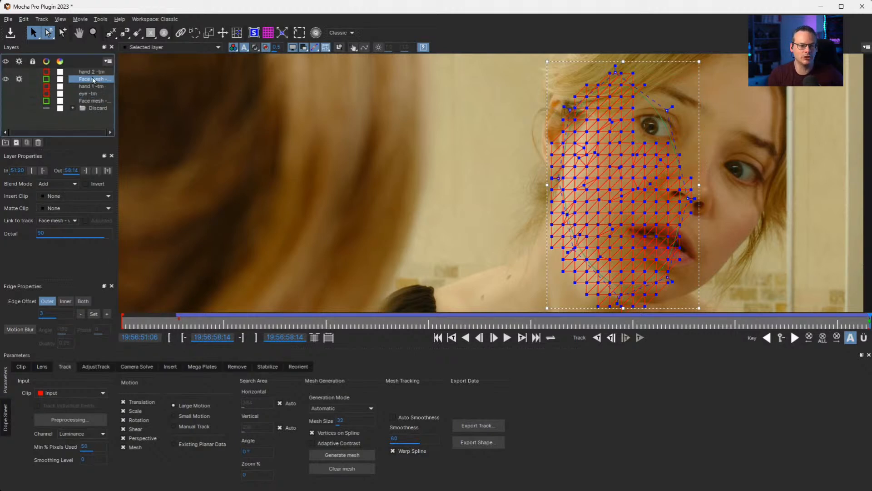
{"action": "left_click_drag", "start_coordinate": [93, 79], "coordinate": [91, 101]}
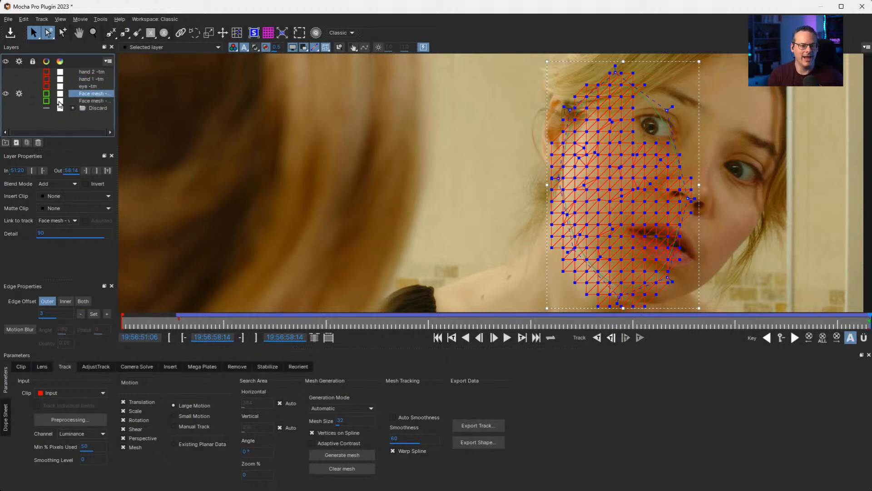
{"action": "left_click", "coordinate": [6, 94]}
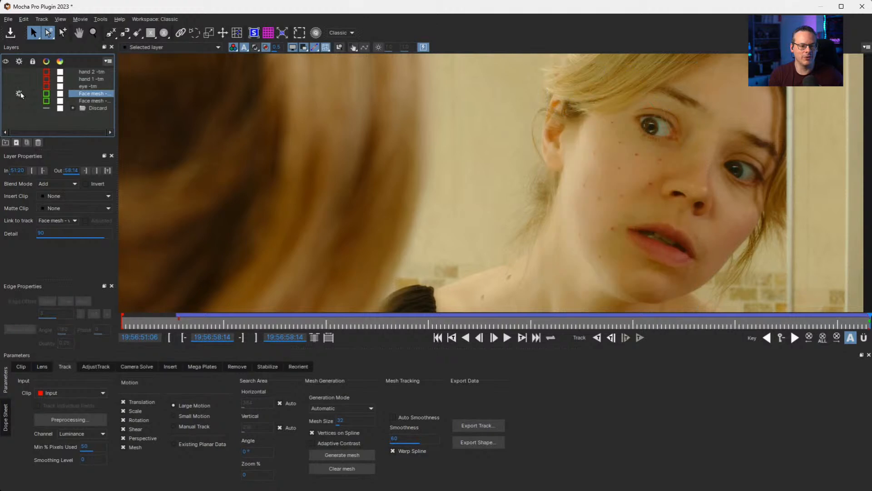
- Play and scrub the clip without overlays to examine the moles on the face, ending on the last frame, 19:56:58:14
{"action": "left_click", "coordinate": [507, 337]}
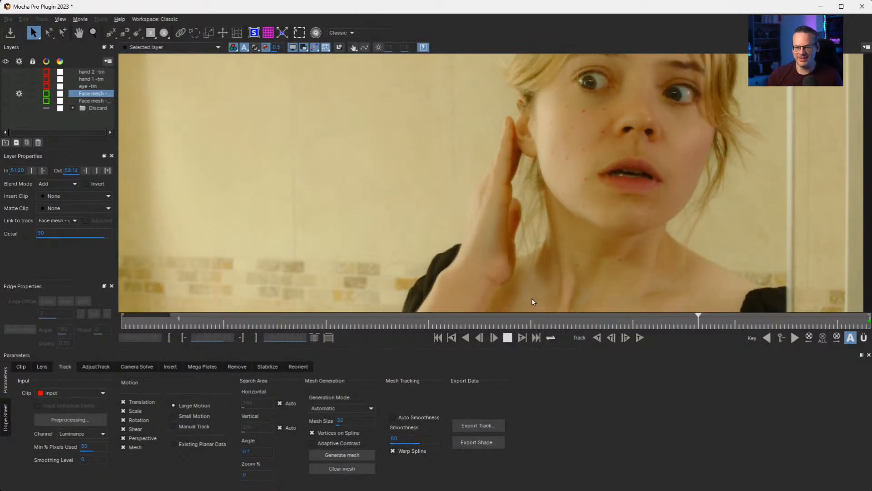
{"action": "left_click", "coordinate": [508, 338]}
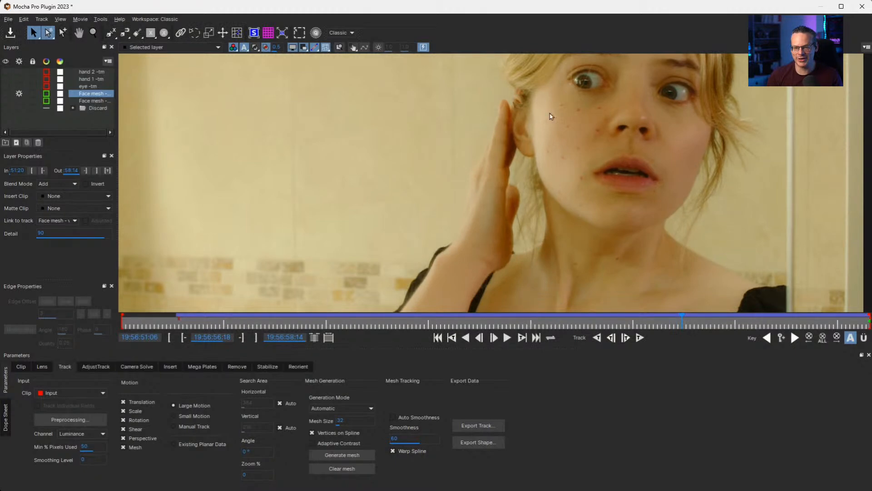
{"action": "left_click_drag", "start_coordinate": [682, 318], "coordinate": [747, 323]}
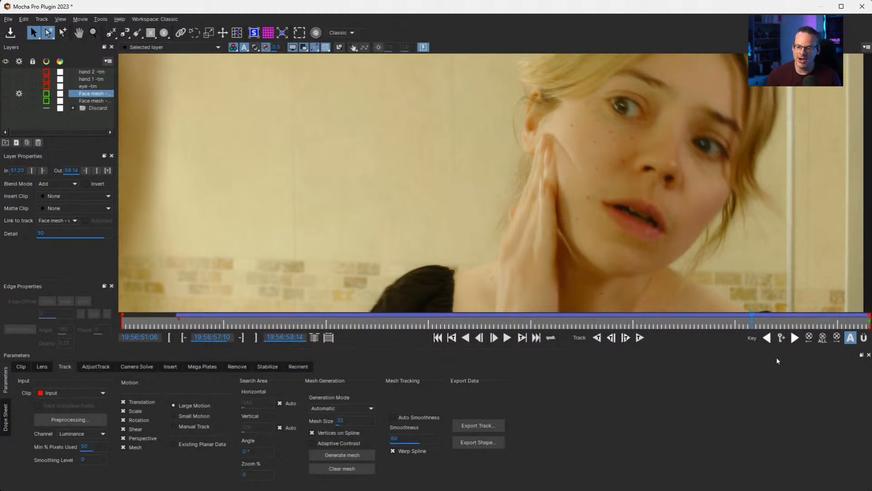
{"action": "left_click_drag", "start_coordinate": [753, 322], "coordinate": [869, 319]}
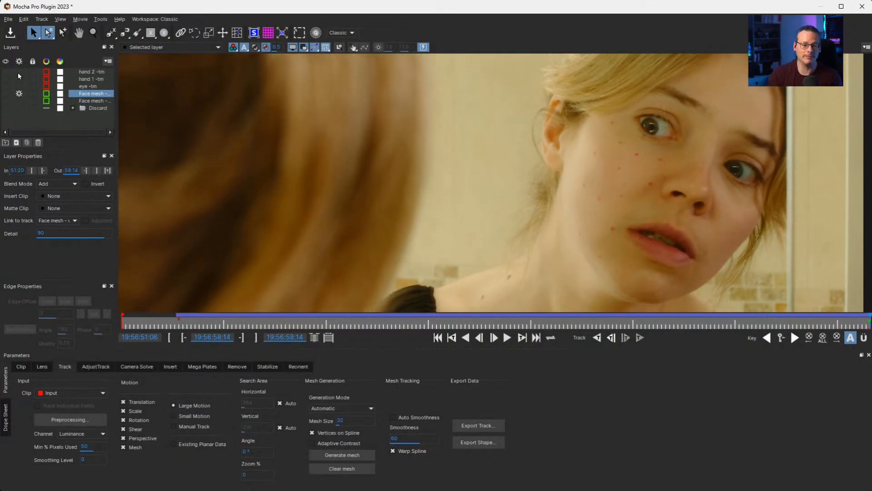
- Show the Face mesh layer again and regenerate its mesh, trying Automatic mode and settling on Uniform with mesh size 55
{"action": "left_click", "coordinate": [4, 94]}
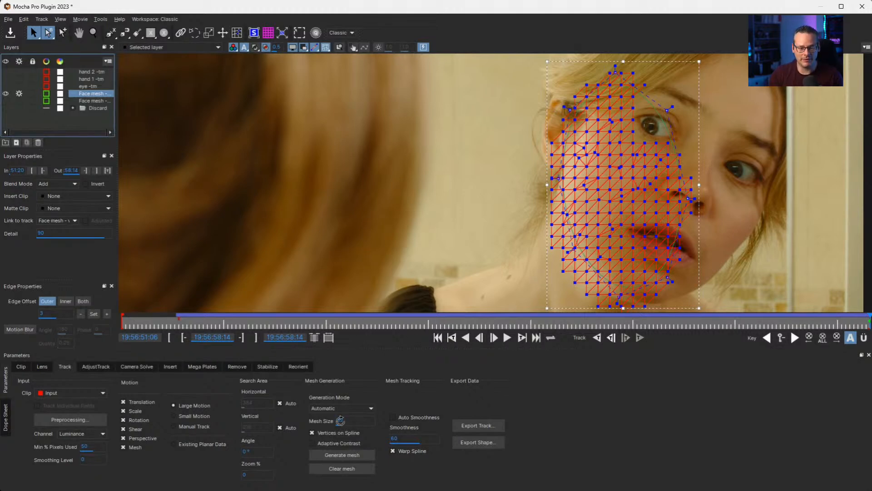
{"action": "left_click", "coordinate": [352, 456]}
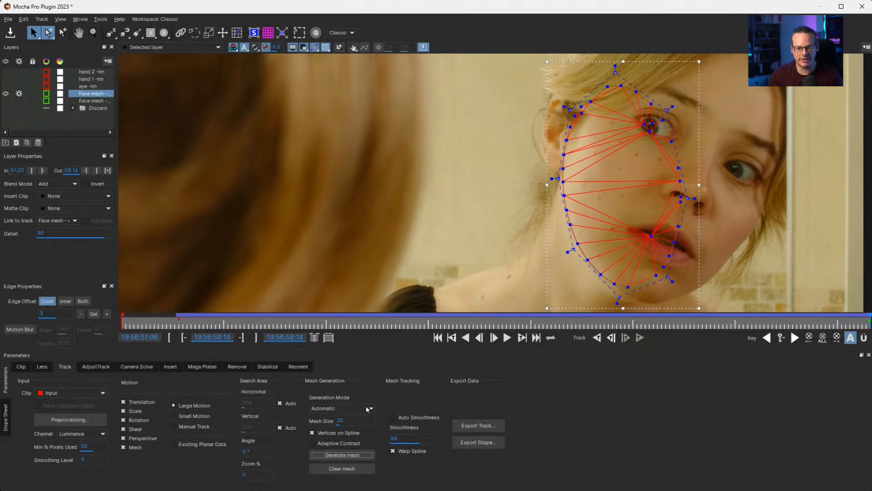
{"action": "left_click", "coordinate": [359, 409]}
{"action": "left_click", "coordinate": [358, 424]}
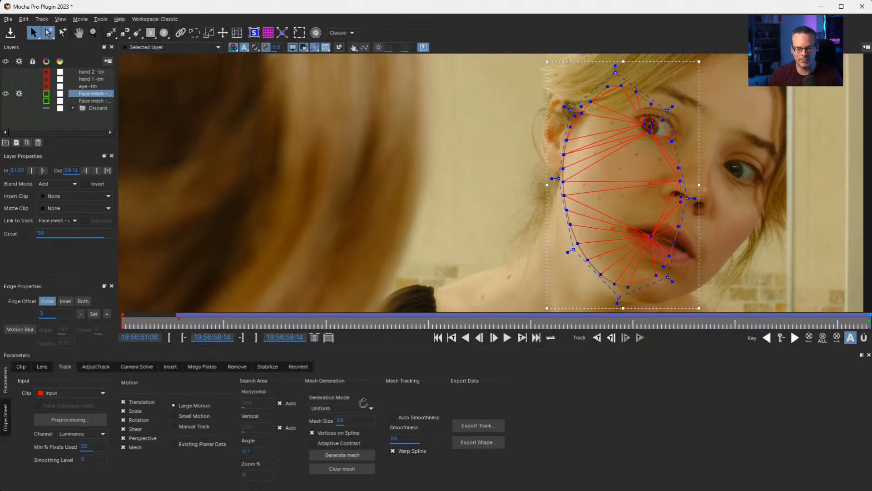
{"action": "left_click", "coordinate": [347, 455]}
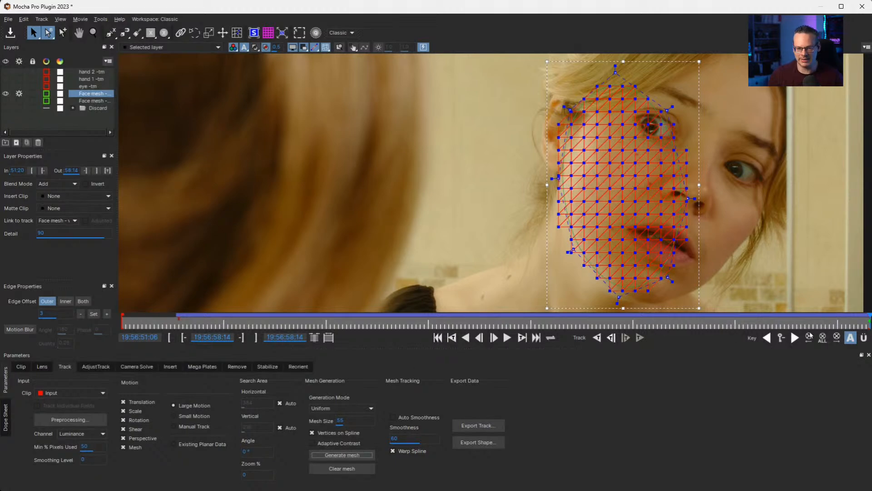
- With the mesh editing tool, move the mesh vertices nearest the upper cheek and under-eye moles onto those moles
{"action": "scroll", "coordinate": [631, 187], "scroll_direction": "up", "scroll_amount": 5}
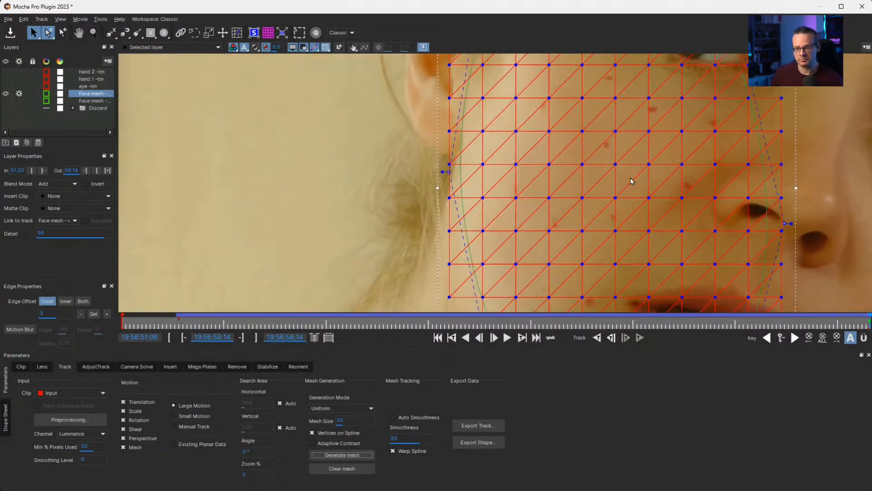
{"action": "scroll", "coordinate": [637, 156], "scroll_direction": "down", "scroll_amount": 1}
{"action": "key", "text": "x"}
{"action": "left_click_drag", "start_coordinate": [659, 125], "coordinate": [526, 190]}
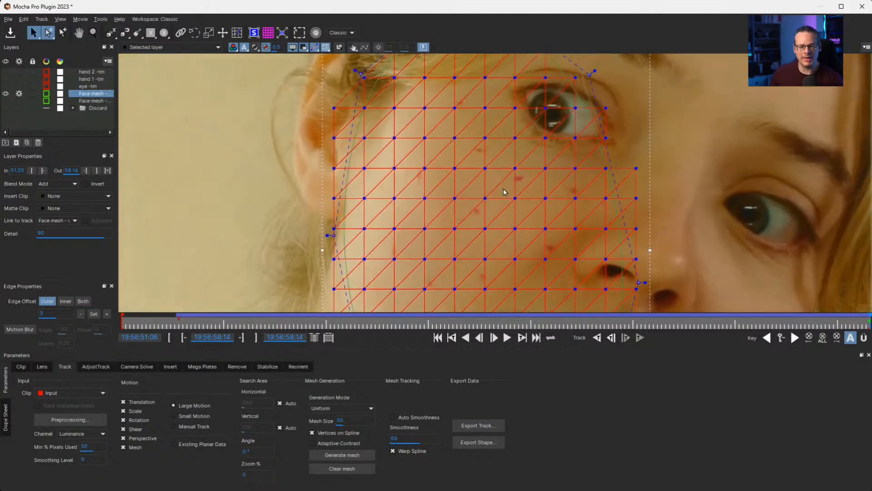
{"action": "left_click", "coordinate": [237, 32]}
{"action": "left_click", "coordinate": [333, 33]}
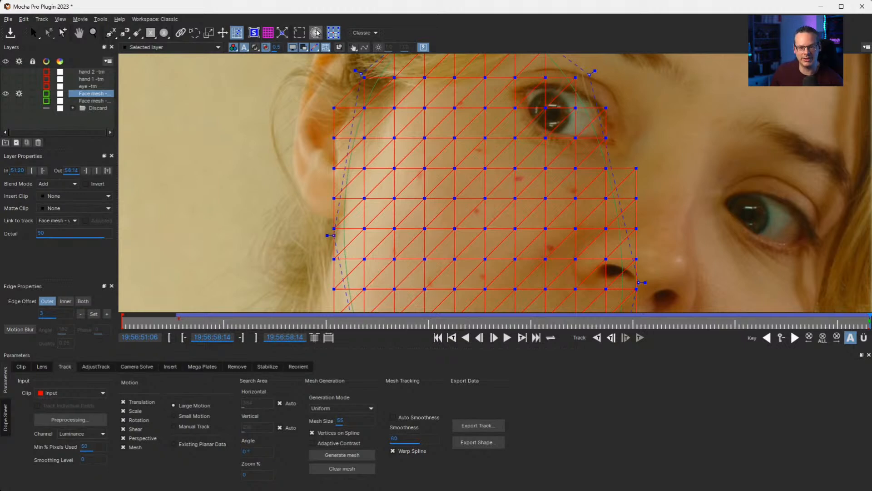
{"action": "mouse_move", "coordinate": [425, 168]}
{"action": "left_mouse_down"}
{"action": "mouse_move", "coordinate": [417, 182]}
{"action": "mouse_move", "coordinate": [420, 174]}
{"action": "left_mouse_up"}
{"action": "left_click_drag", "start_coordinate": [485, 138], "coordinate": [479, 149]}
{"action": "left_click_drag", "start_coordinate": [455, 108], "coordinate": [461, 102]}
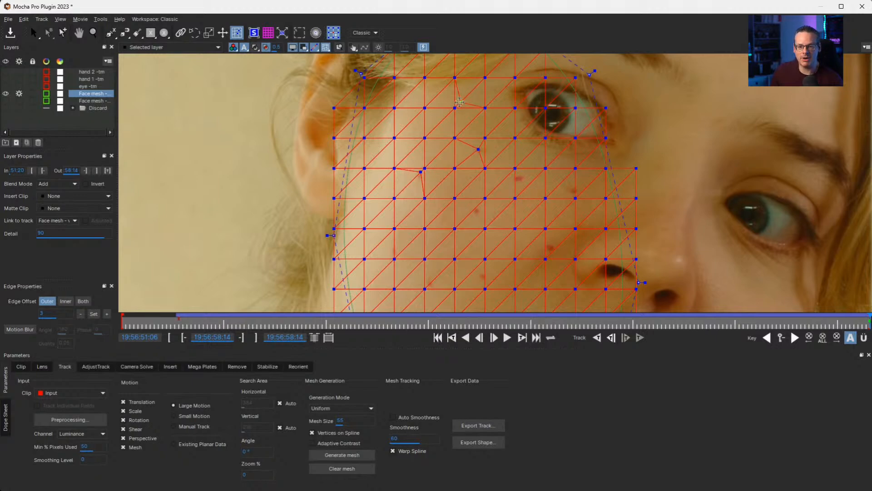
{"action": "left_click_drag", "start_coordinate": [523, 169], "coordinate": [519, 180]}
{"action": "left_click_drag", "start_coordinate": [576, 198], "coordinate": [574, 191]}
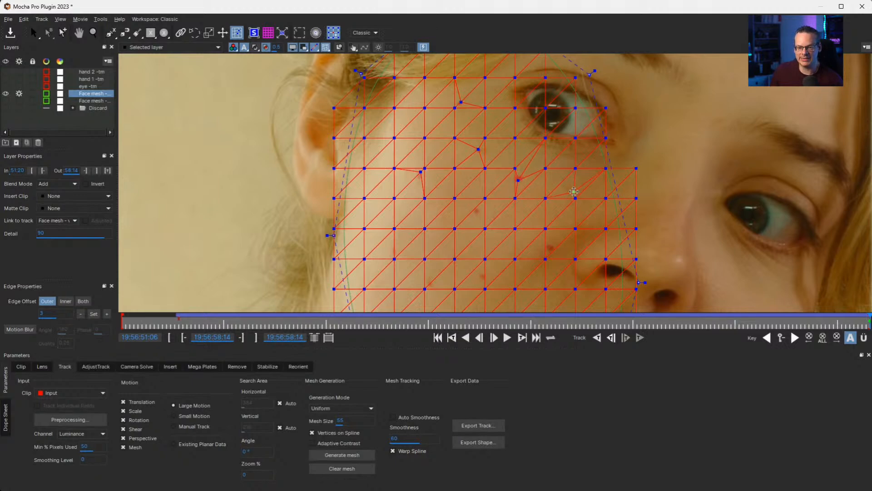
- Align the nearest mesh vertices with the moles on the mid and lower cheek and beside the nose
{"action": "left_click", "coordinate": [477, 212]}
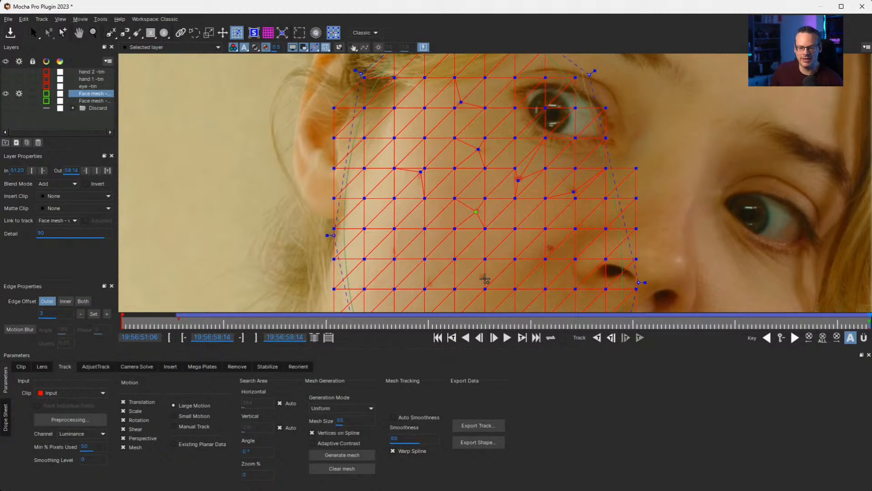
{"action": "left_click", "coordinate": [481, 276]}
{"action": "left_click", "coordinate": [551, 248]}
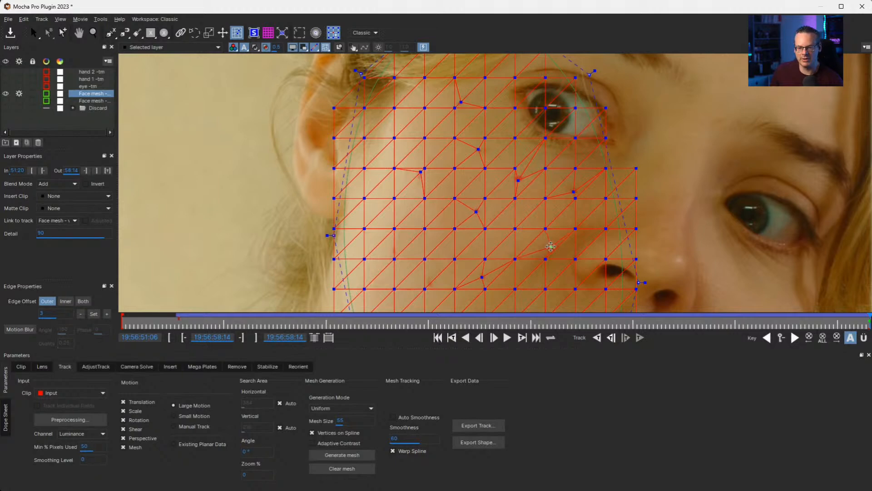
{"action": "left_click", "coordinate": [396, 253]}
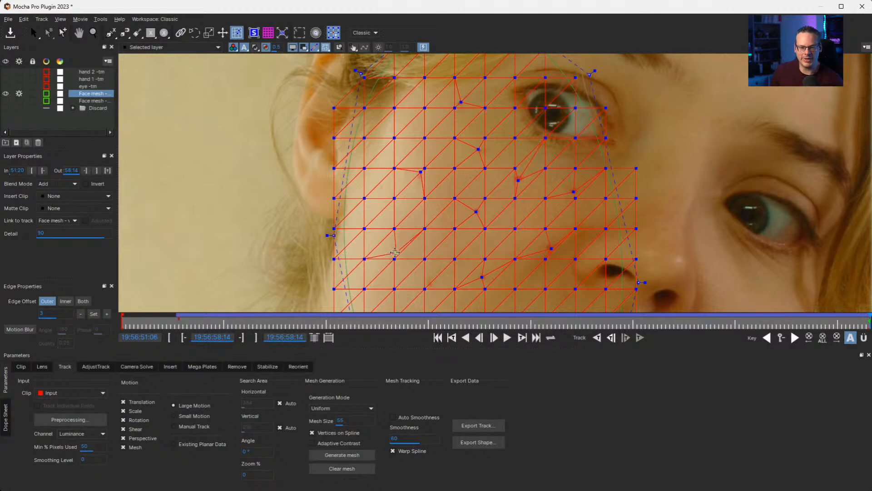
{"action": "left_click", "coordinate": [428, 282]}
- Align three more mesh vertices with the moles beside the mouth corner and along the jaw
{"action": "key", "text": "x"}
{"action": "left_click_drag", "start_coordinate": [528, 276], "coordinate": [473, 121]}
{"action": "left_click_drag", "start_coordinate": [421, 177], "coordinate": [417, 182]}
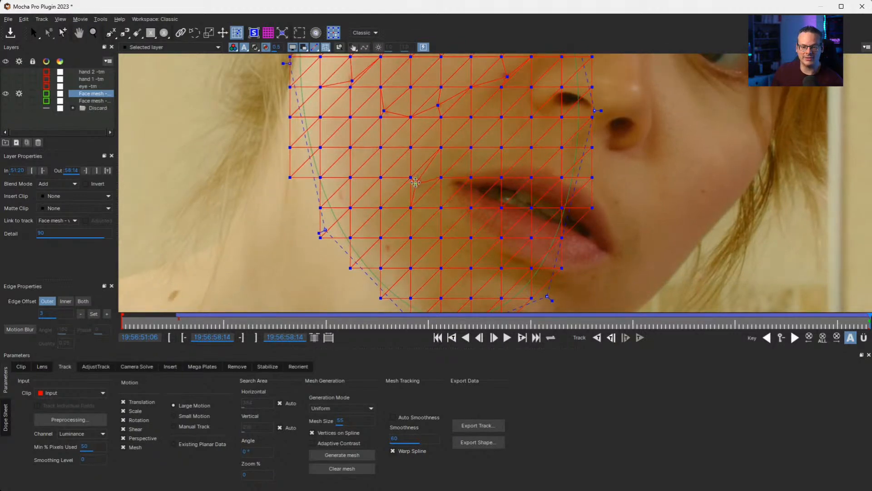
{"action": "left_click_drag", "start_coordinate": [338, 190], "coordinate": [341, 196]}
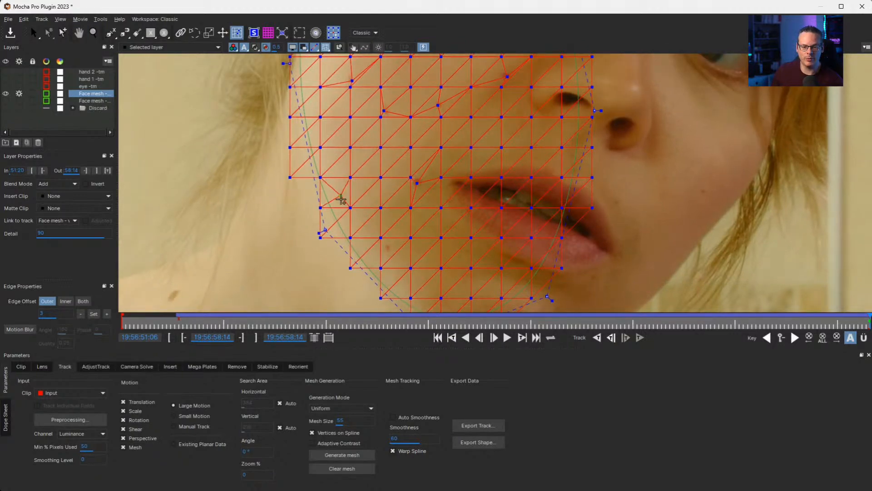
{"action": "left_click_drag", "start_coordinate": [382, 249], "coordinate": [387, 246]}
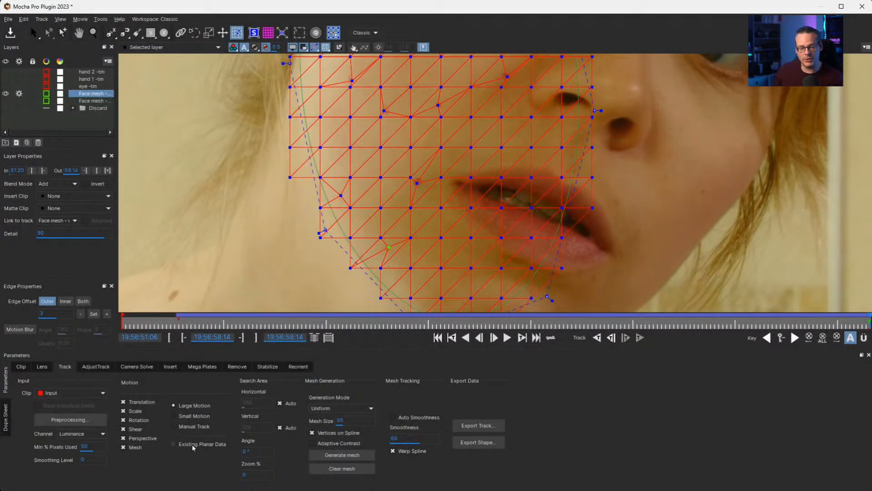
- Track the face mesh backwards from the last frame using Existing Planar Data, and stop once the hand covers the cheek
{"action": "left_click", "coordinate": [173, 444]}
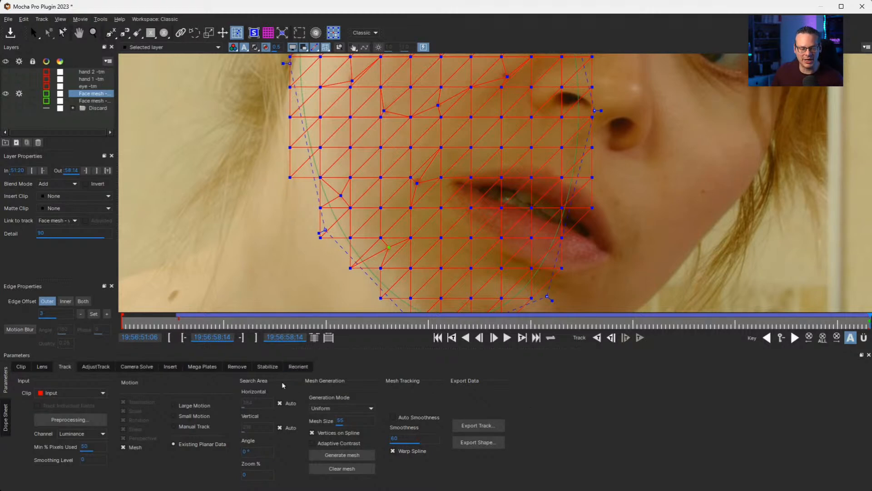
{"action": "left_click", "coordinate": [597, 337]}
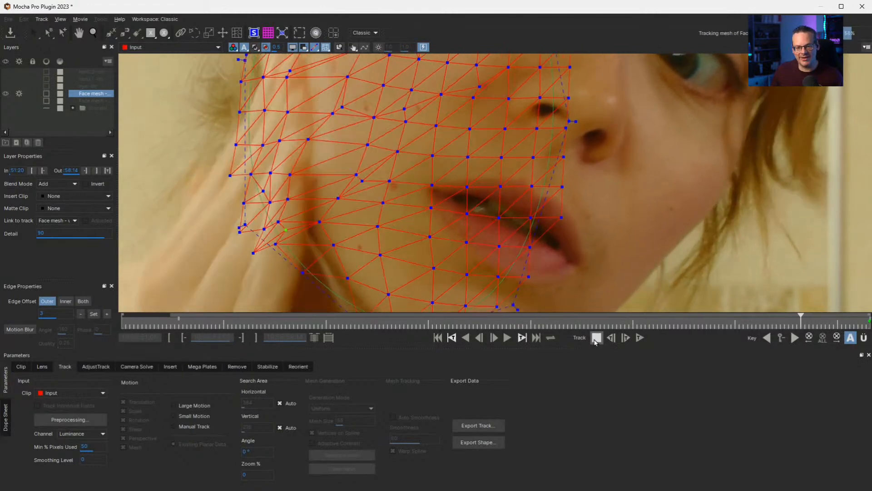
{"action": "left_click", "coordinate": [595, 339]}
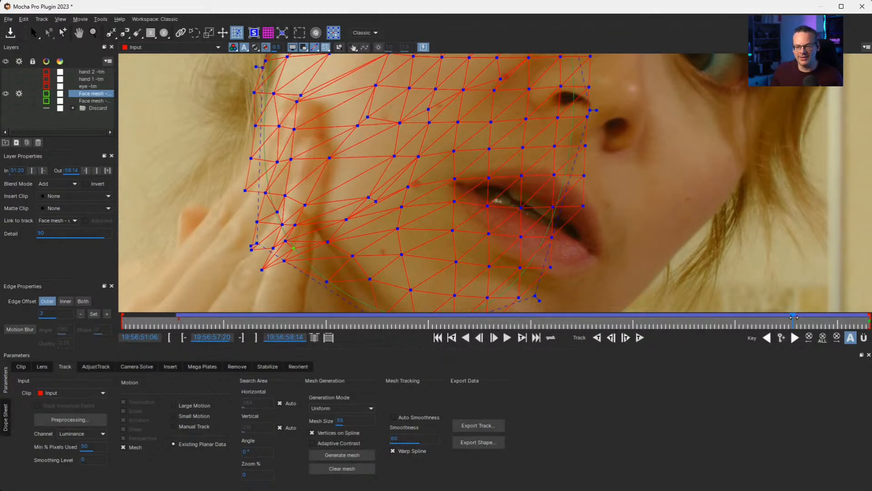
- Examine the backward mesh track near the end of the clip to find where the mesh starts slipping off the moles
{"action": "left_click_drag", "start_coordinate": [794, 317], "coordinate": [839, 315]}
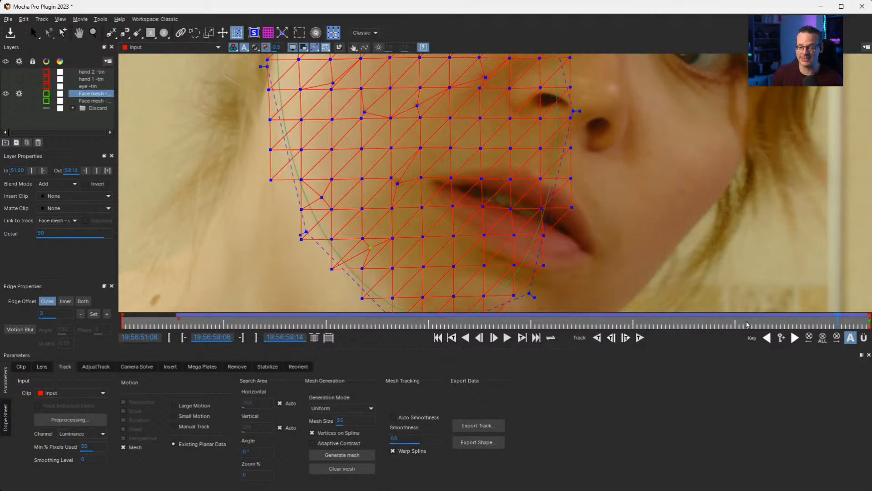
{"action": "left_click_drag", "start_coordinate": [837, 318], "coordinate": [828, 318]}
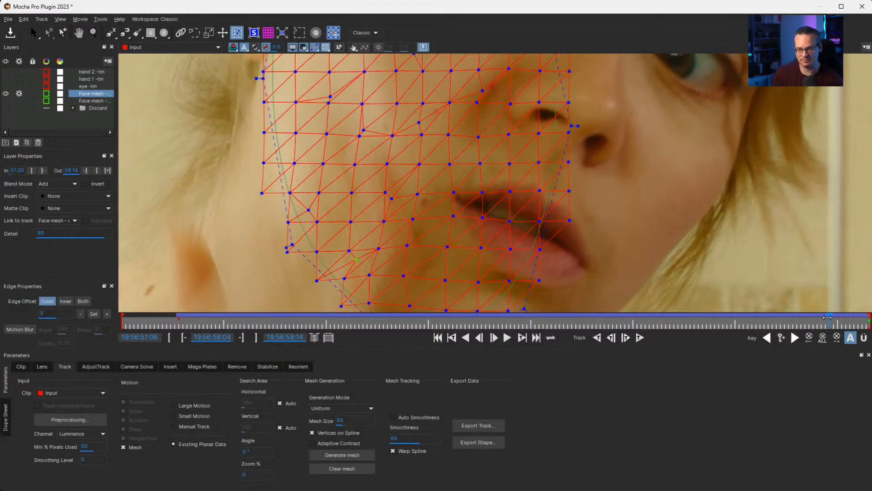
{"action": "key", "text": "Right"}
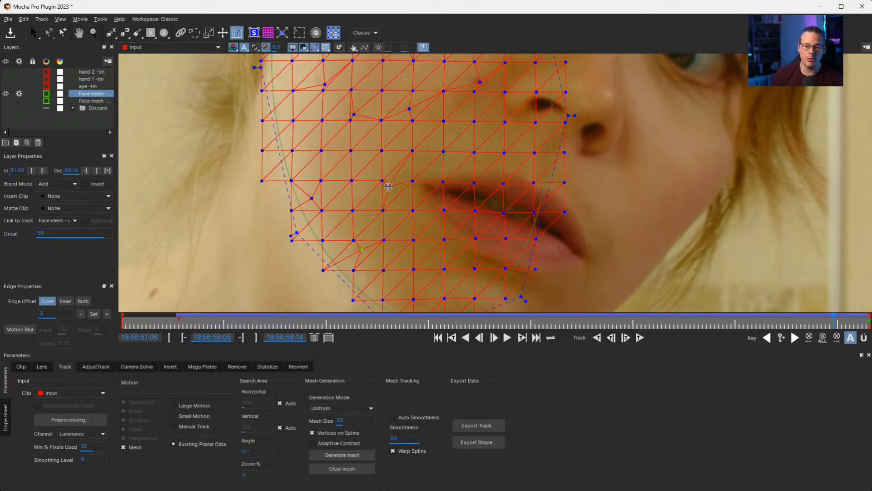
{"action": "key", "text": "space"}
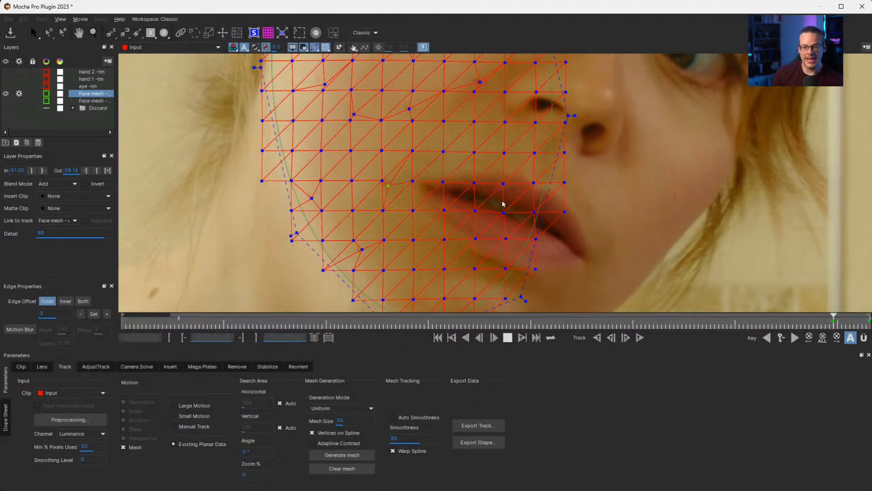
{"action": "key", "text": "space"}
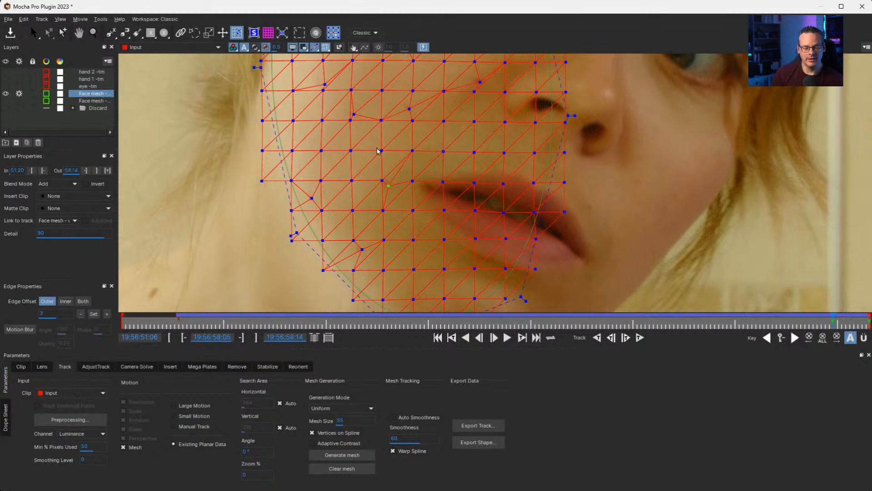
- Inspect frame 19:56:58:04 from brow to mouth to compare the mesh vertices with the cheek moles
{"action": "key", "text": "x"}
{"action": "left_click_drag", "start_coordinate": [403, 146], "coordinate": [407, 244]}
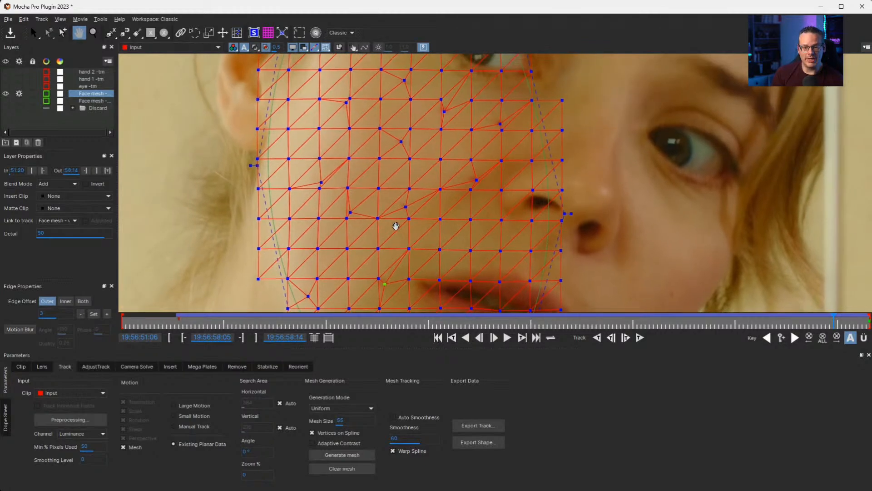
{"action": "key", "text": "x"}
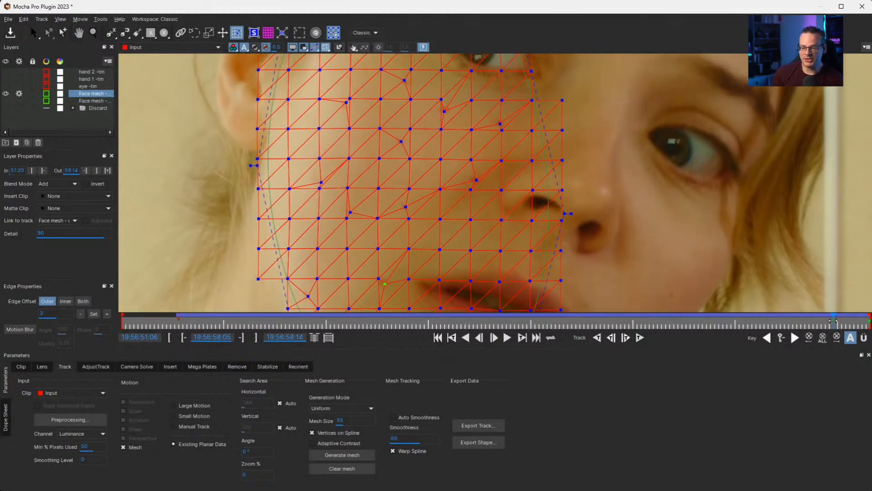
{"action": "left_click_drag", "start_coordinate": [830, 320], "coordinate": [831, 319]}
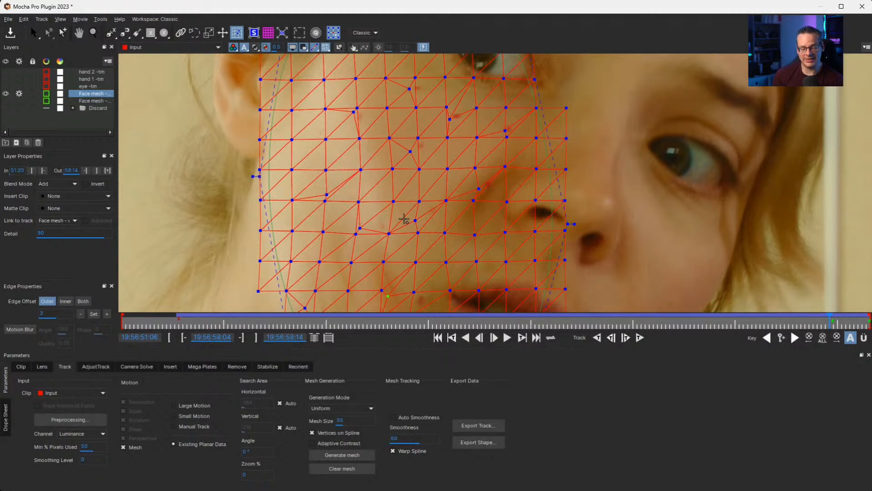
{"action": "key", "text": "z"}
{"action": "scroll", "coordinate": [417, 189], "scroll_direction": "down", "scroll_amount": 2}
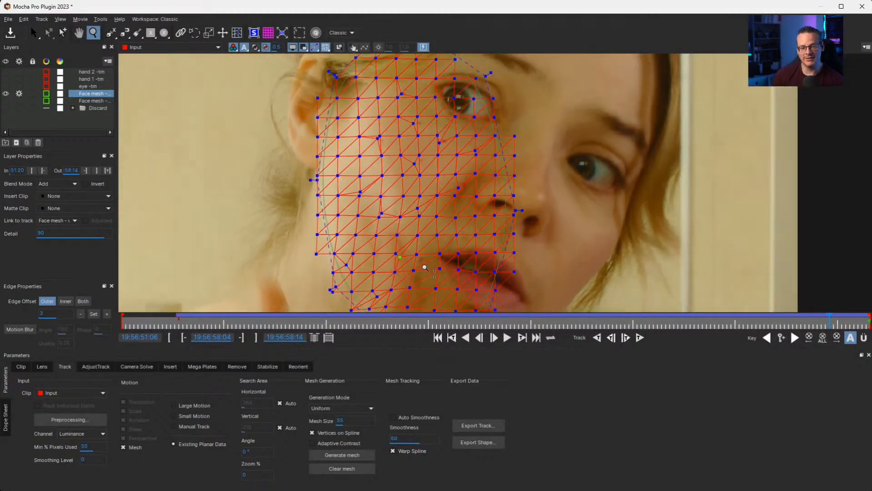
{"action": "scroll", "coordinate": [425, 267], "scroll_direction": "down", "scroll_amount": 1}
{"action": "key", "text": "m"}
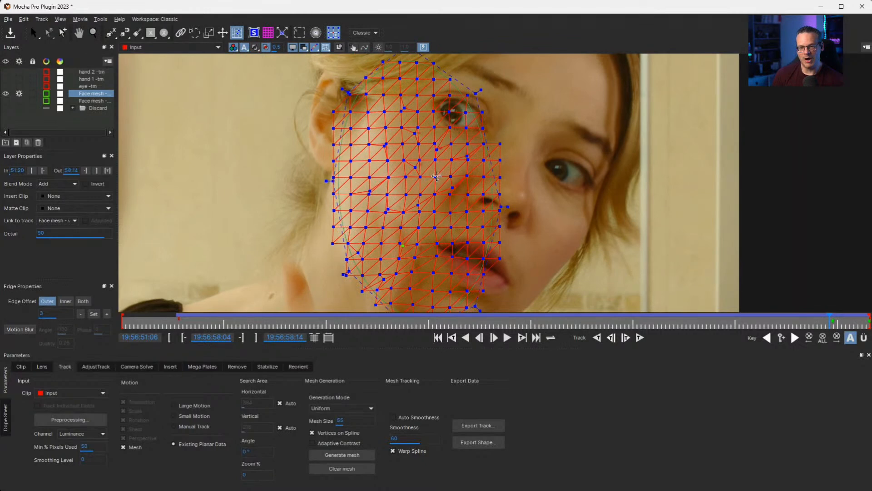
{"action": "key", "text": "z"}
{"action": "left_click_drag", "start_coordinate": [444, 217], "coordinate": [442, 120]}
{"action": "key", "text": "z"}
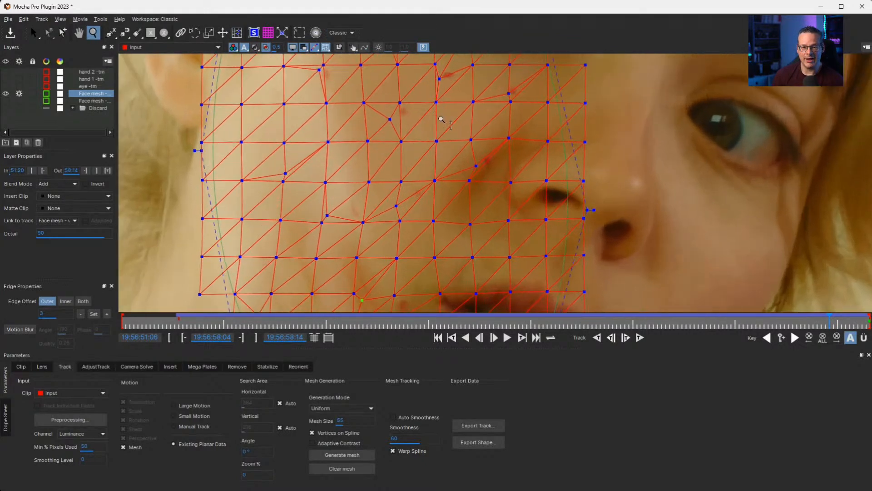
{"action": "key", "text": "m"}
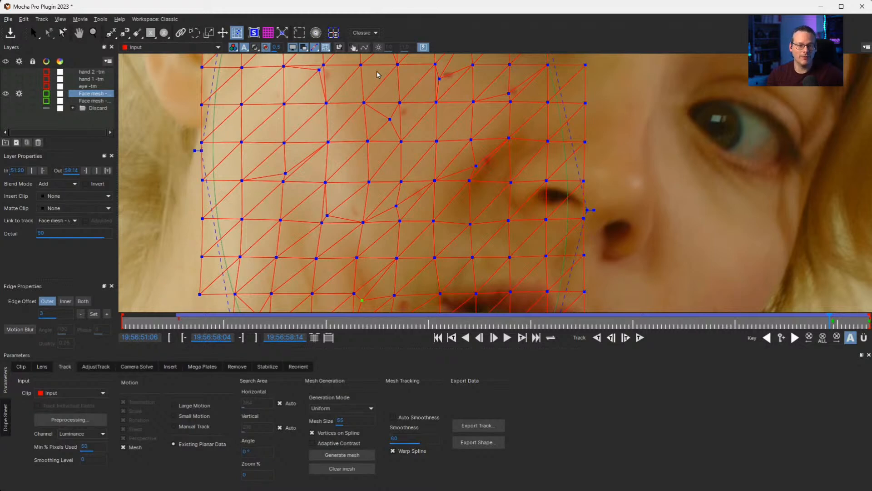
- Turn on falloff for mesh editing, undo a trial move of the mid-cheek vertex, and enlarge the falloff radius to 187
{"action": "left_click", "coordinate": [316, 34]}
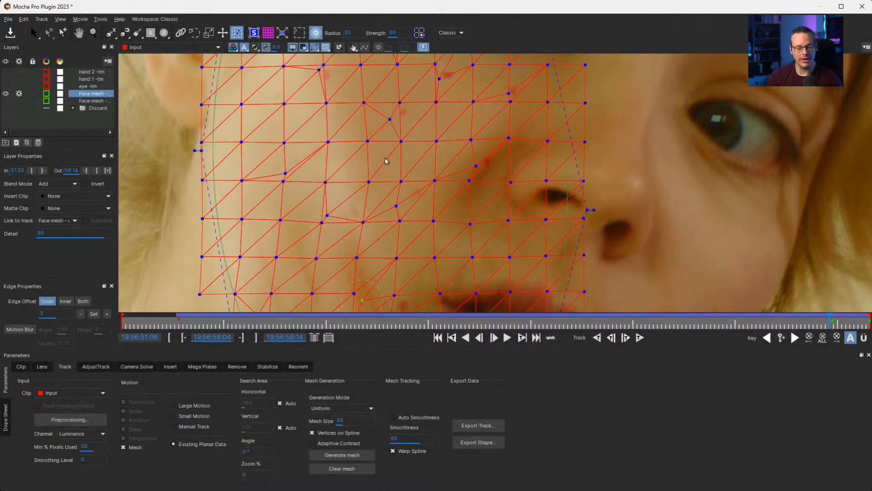
{"action": "mouse_move", "coordinate": [383, 162]}
{"action": "left_mouse_down"}
{"action": "mouse_move", "coordinate": [471, 160]}
{"action": "mouse_move", "coordinate": [425, 160]}
{"action": "left_mouse_up"}
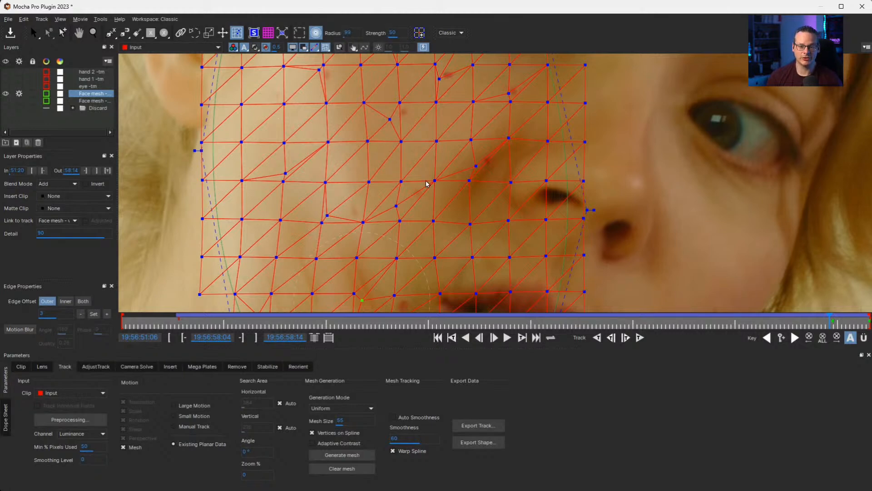
{"action": "left_click_drag", "start_coordinate": [391, 119], "coordinate": [384, 128]}
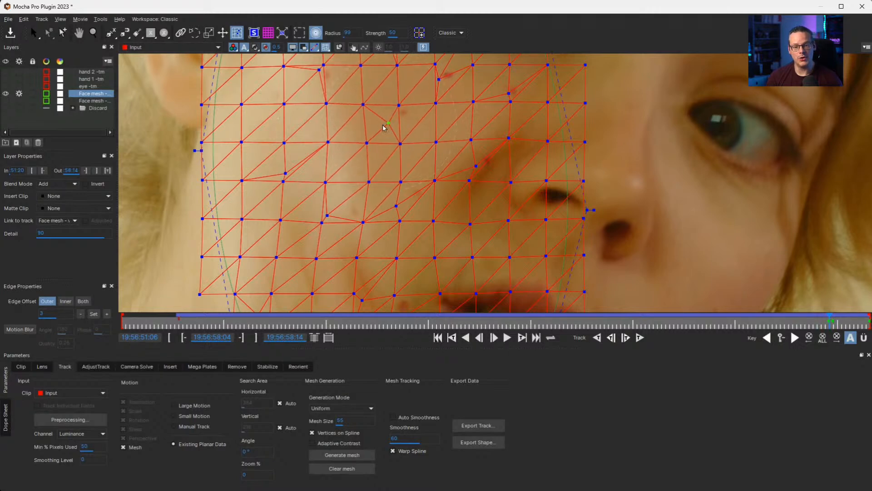
{"action": "key", "text": "ctrl+z"}
{"action": "left_click_drag", "start_coordinate": [378, 193], "coordinate": [439, 185]}
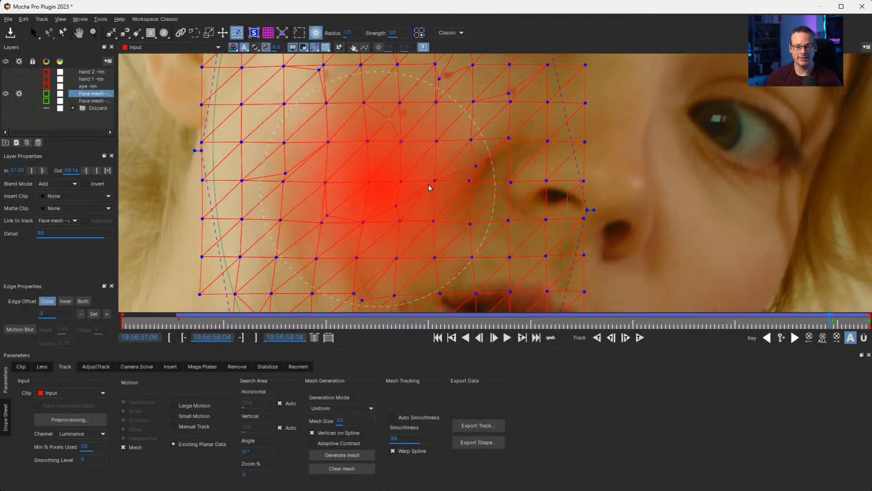
- On frame 19:56:58:04, realign the vertices on the mid cheek, below the inner eye and on the lower cheek with their moles
{"action": "left_click_drag", "start_coordinate": [390, 119], "coordinate": [404, 111]}
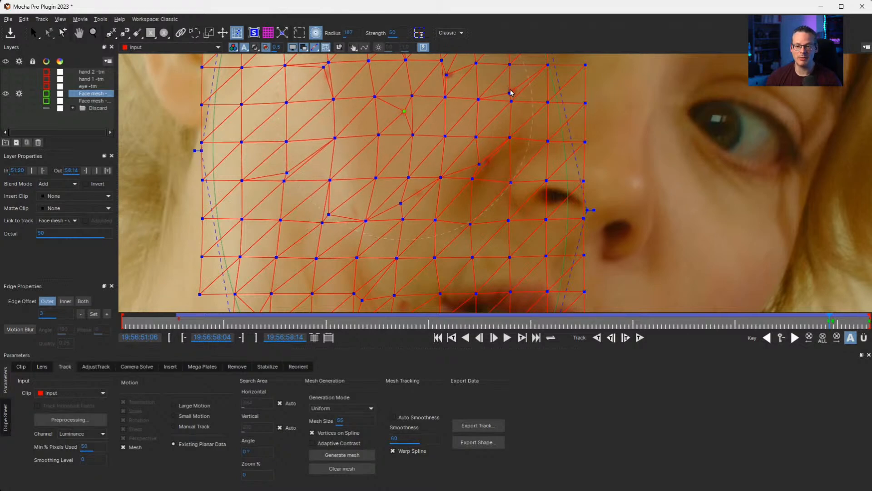
{"action": "left_click_drag", "start_coordinate": [508, 93], "coordinate": [510, 91]}
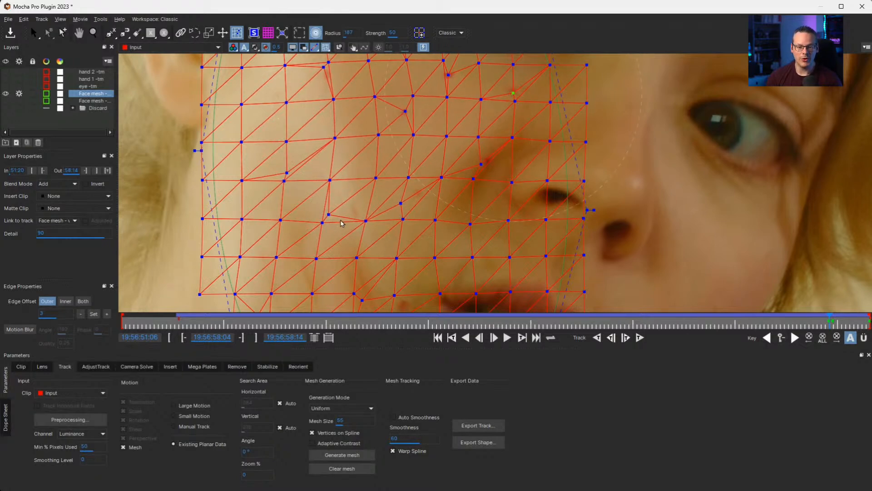
{"action": "left_click_drag", "start_coordinate": [330, 214], "coordinate": [420, 194]}
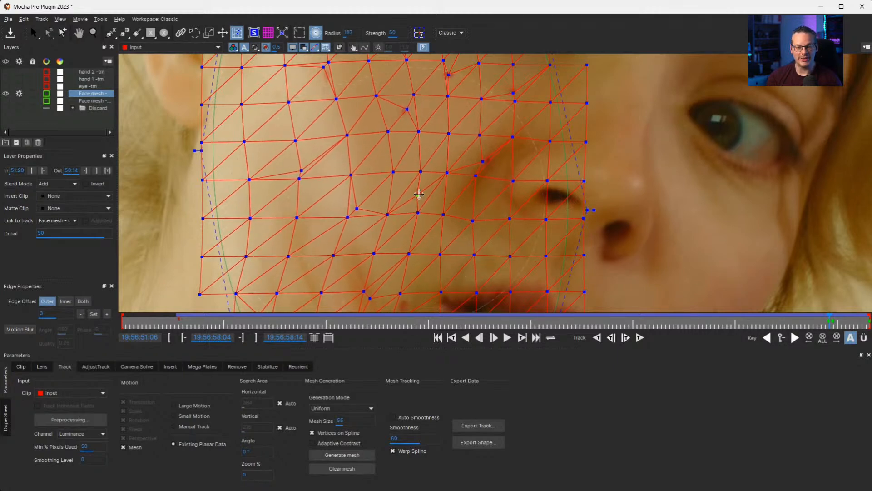
{"action": "left_click_drag", "start_coordinate": [357, 208], "coordinate": [355, 211]}
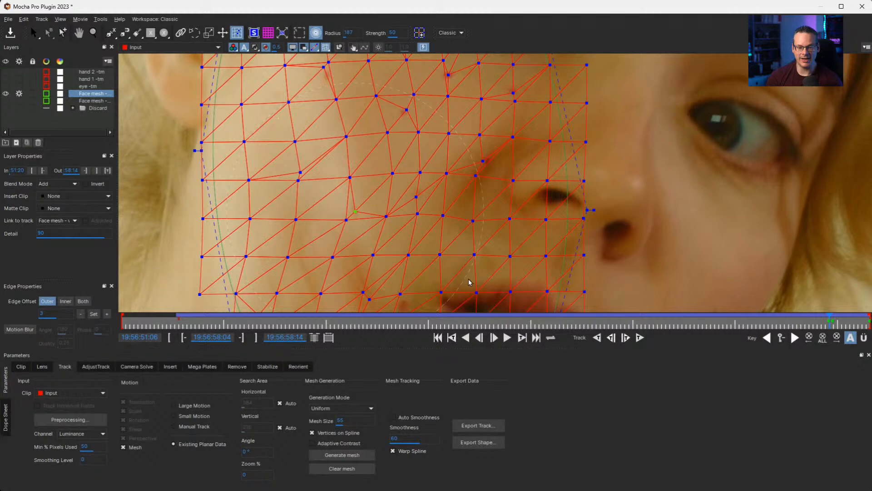
- Move the vertex beside the mouth corner onto its mole, then readjust the two lower-cheek vertices above it, using radius 152 for the second
{"action": "left_click_drag", "start_coordinate": [454, 220], "coordinate": [427, 102]}
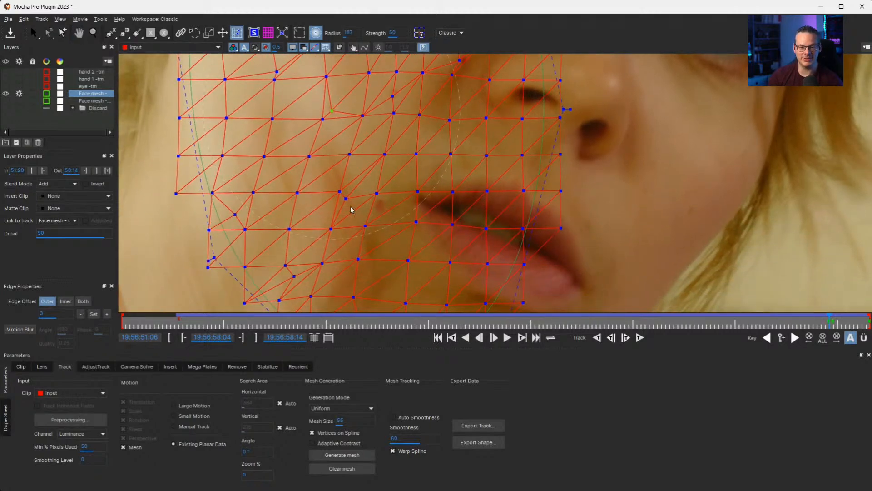
{"action": "left_click_drag", "start_coordinate": [346, 198], "coordinate": [380, 207]}
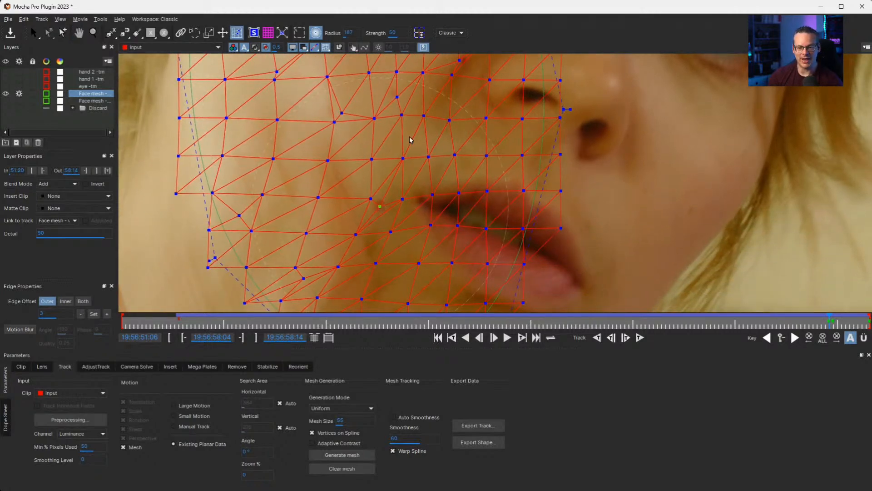
{"action": "left_click_drag", "start_coordinate": [342, 112], "coordinate": [332, 110]}
{"action": "left_click_drag", "start_coordinate": [443, 173], "coordinate": [410, 176]}
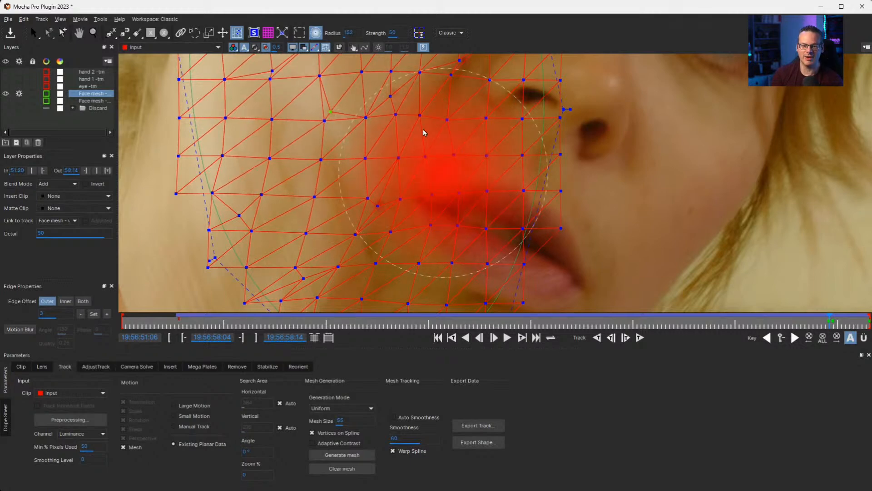
{"action": "left_click_drag", "start_coordinate": [391, 97], "coordinate": [396, 94]}
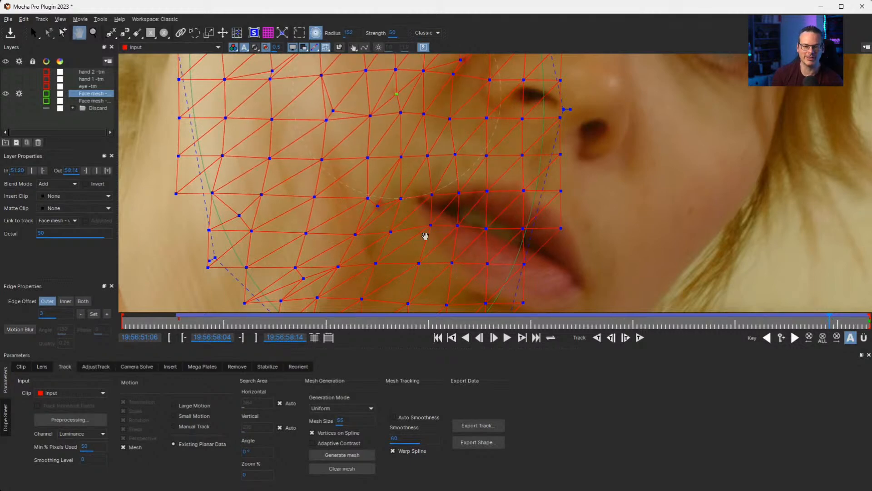
- Align the vertices on the upper cheek near the ear and below the eye with their moles, using falloff radius 110 for the second
{"action": "key", "text": "x"}
{"action": "left_click_drag", "start_coordinate": [384, 150], "coordinate": [461, 296]}
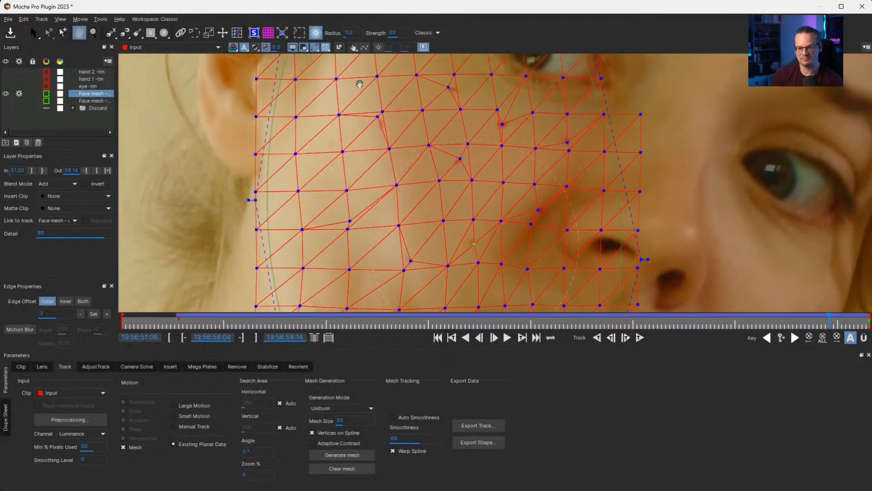
{"action": "mouse_move", "coordinate": [373, 143]}
{"action": "left_mouse_down"}
{"action": "mouse_move", "coordinate": [393, 143]}
{"action": "mouse_move", "coordinate": [380, 125]}
{"action": "left_mouse_up"}
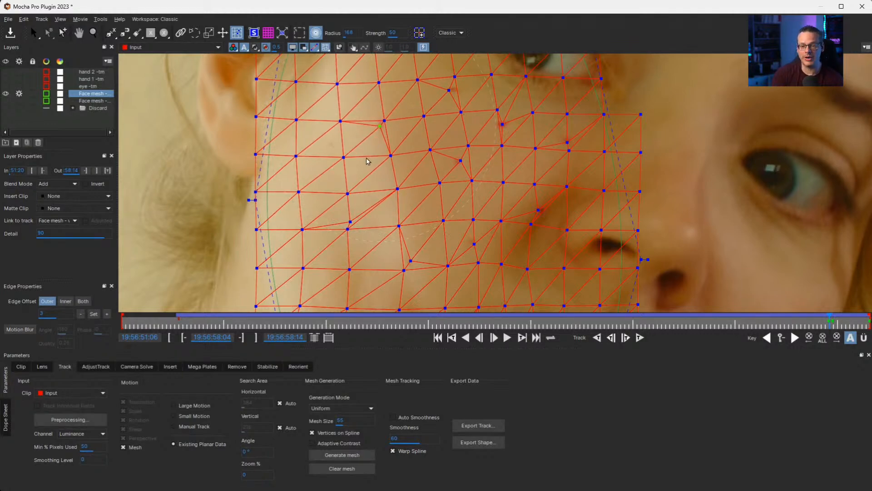
{"action": "left_click_drag", "start_coordinate": [422, 152], "coordinate": [451, 90]}
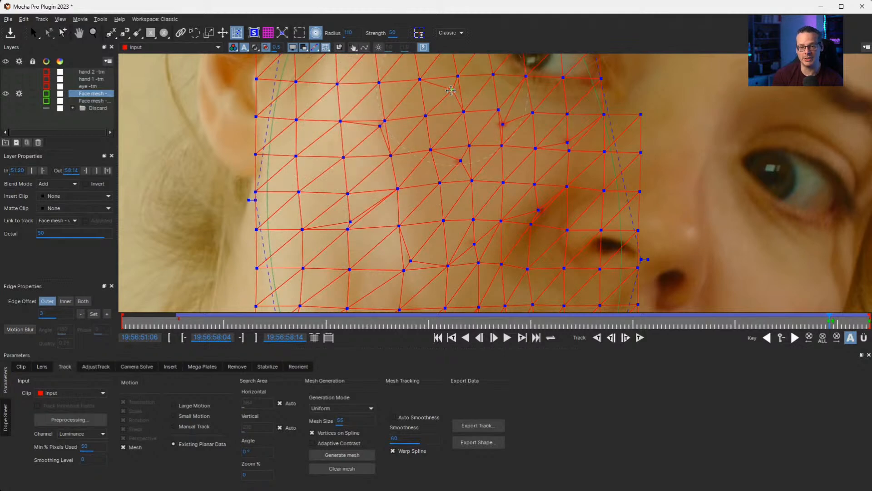
- Go back one frame to 19:56:58:03 and align the three upper- and mid-cheek vertices with their moles, reducing the falloff radius to 92
{"action": "key", "text": "Left"}
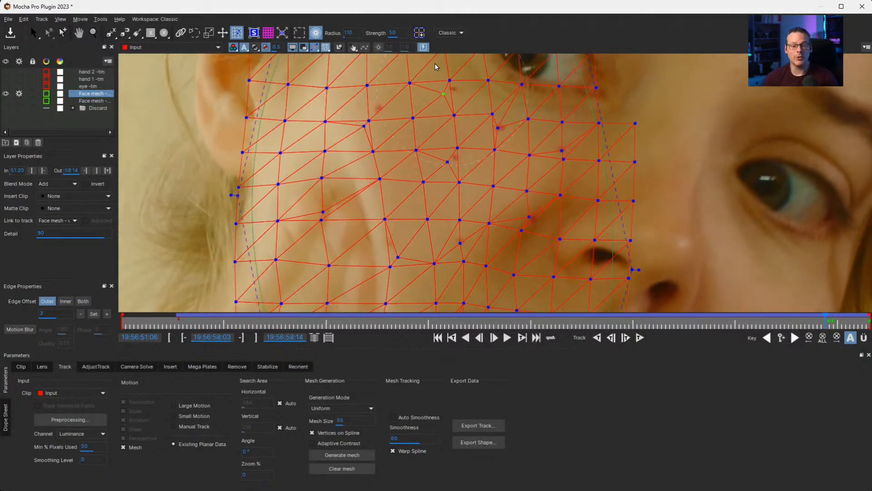
{"action": "left_click_drag", "start_coordinate": [411, 163], "coordinate": [378, 109]}
{"action": "left_click_drag", "start_coordinate": [452, 196], "coordinate": [412, 198]}
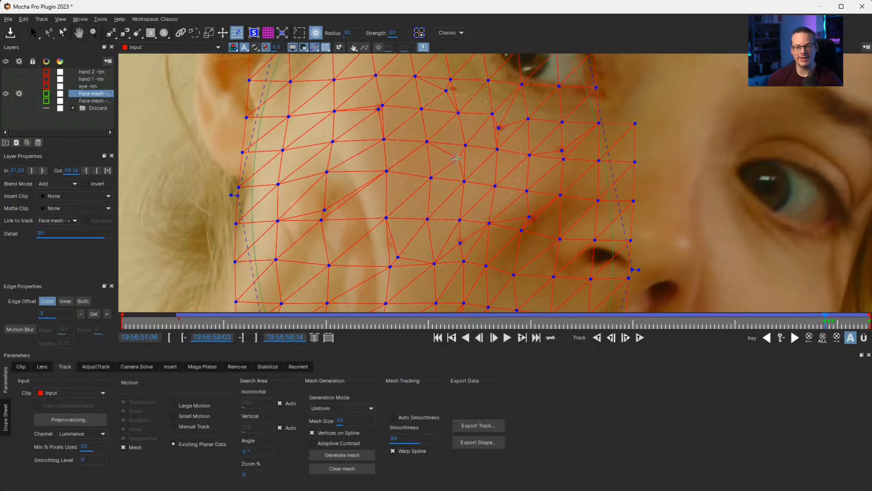
{"action": "left_click_drag", "start_coordinate": [450, 160], "coordinate": [454, 158]}
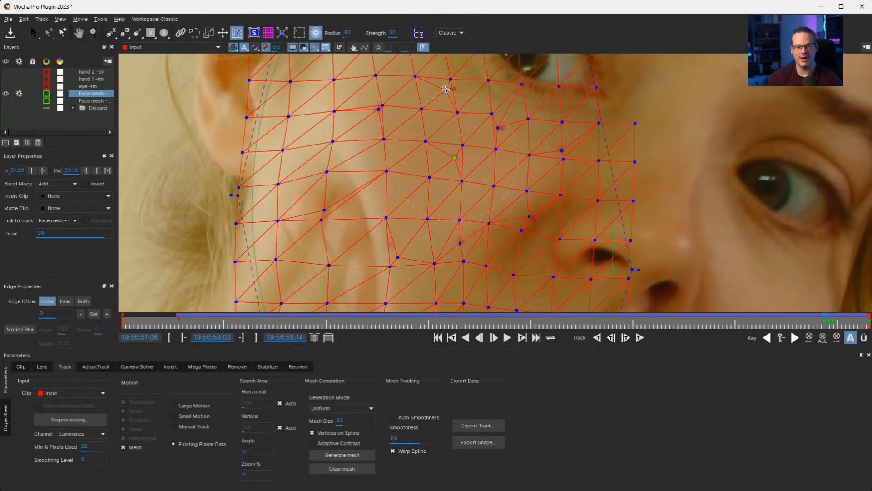
{"action": "left_click_drag", "start_coordinate": [445, 90], "coordinate": [455, 88]}
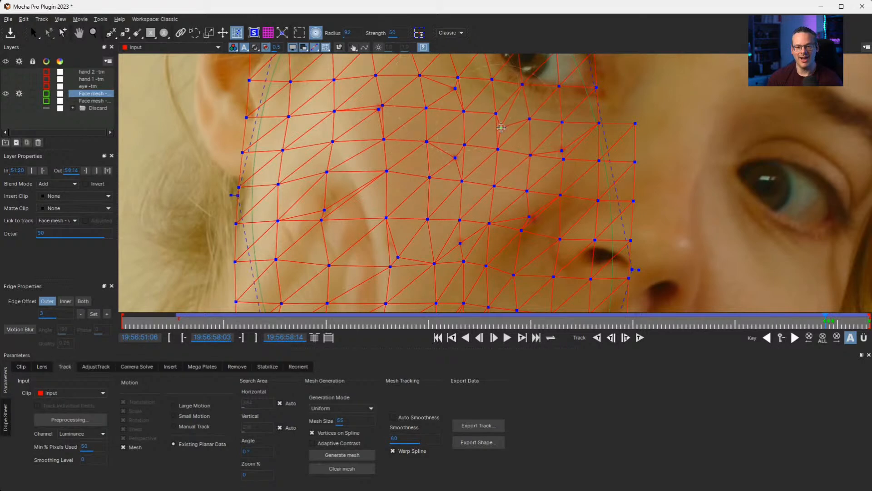
- On frame 19:56:58:03, align the vertices below the inner eye, beside the nose and on the lower cheek with their moles, using falloff radii 92 to 114
{"action": "left_click_drag", "start_coordinate": [498, 127], "coordinate": [499, 127]}
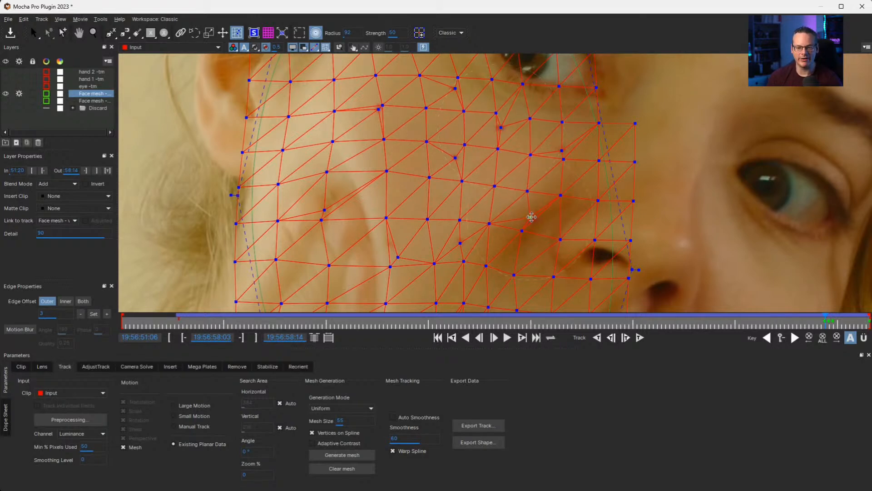
{"action": "left_click_drag", "start_coordinate": [531, 217], "coordinate": [533, 222]}
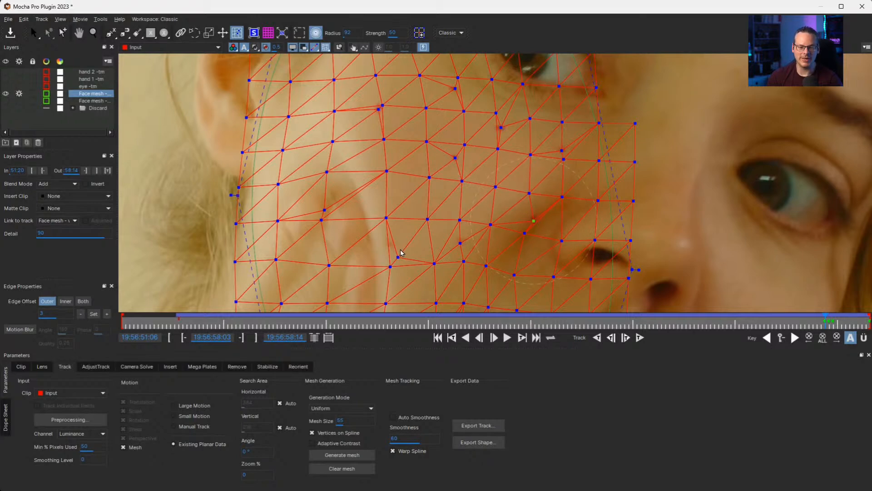
{"action": "scroll", "coordinate": [398, 258], "scroll_direction": "up", "scroll_amount": 4}
{"action": "left_click_drag", "start_coordinate": [398, 258], "coordinate": [392, 244]}
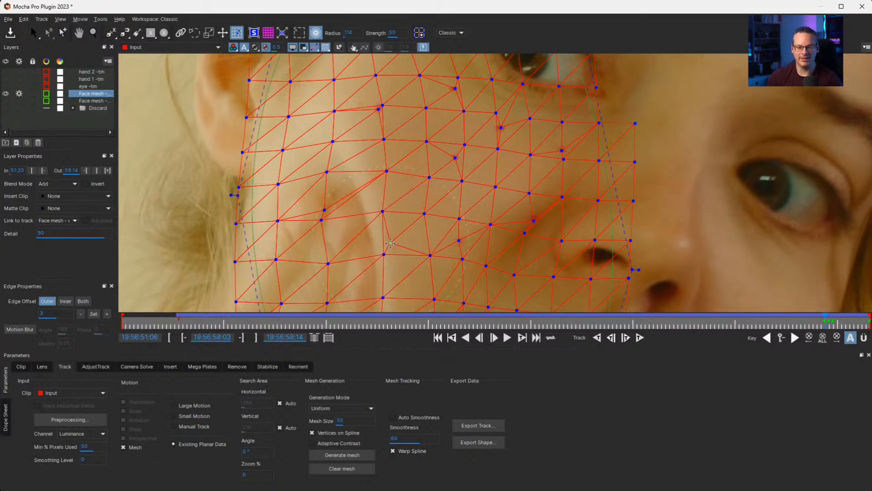
{"action": "scroll", "coordinate": [468, 259], "scroll_direction": "down", "scroll_amount": 3}
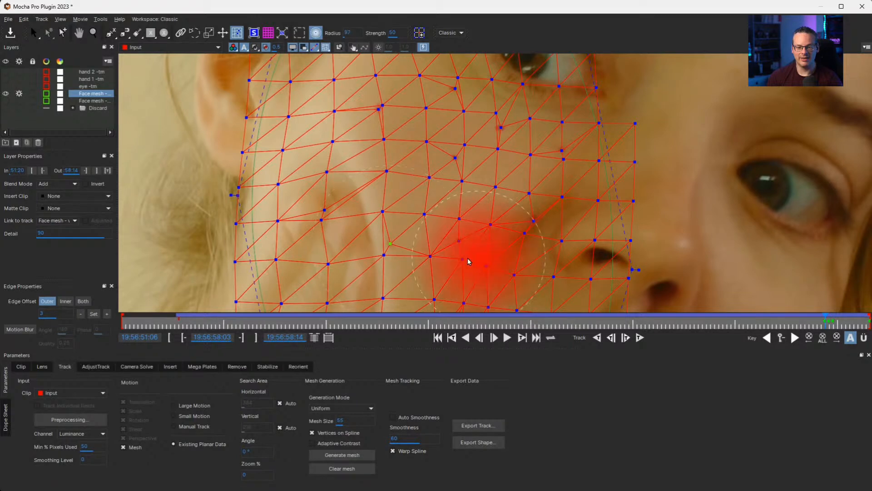
{"action": "left_click_drag", "start_coordinate": [461, 237], "coordinate": [462, 241]}
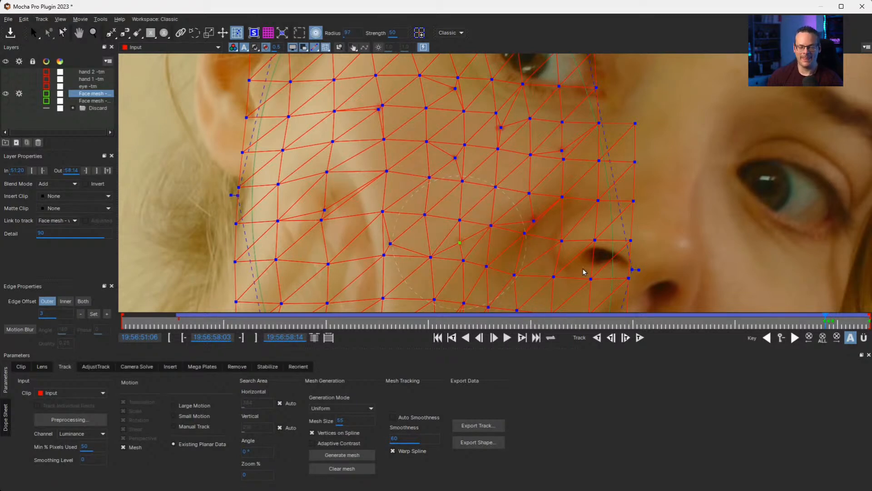
- Move the vertex beside the mouth corner onto its mole, using falloff radius 146
{"action": "key", "text": "x"}
{"action": "left_click_drag", "start_coordinate": [583, 264], "coordinate": [563, 134]}
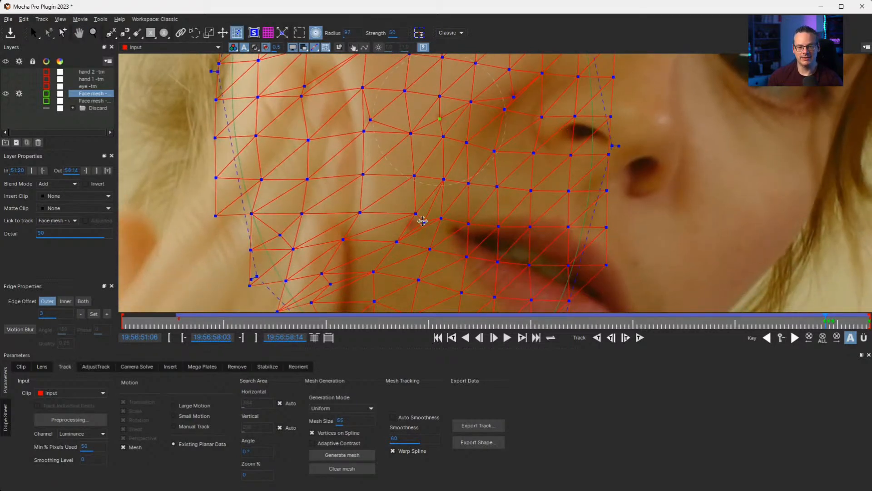
{"action": "scroll", "coordinate": [422, 224], "scroll_direction": "up", "scroll_amount": 6}
{"action": "left_click_drag", "start_coordinate": [423, 224], "coordinate": [412, 225]}
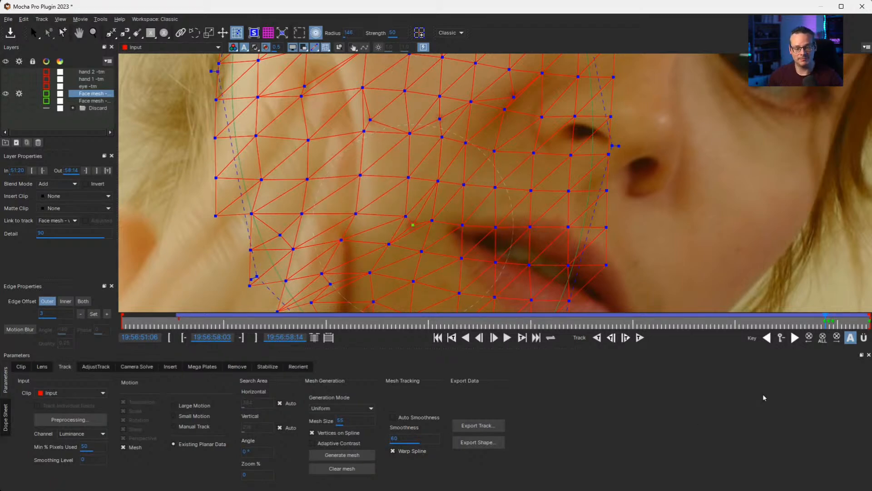
- Step back through the earlier frames to 19:56:57:24 and examine how the mesh drifts across the whole face
{"action": "key", "text": "Left"}
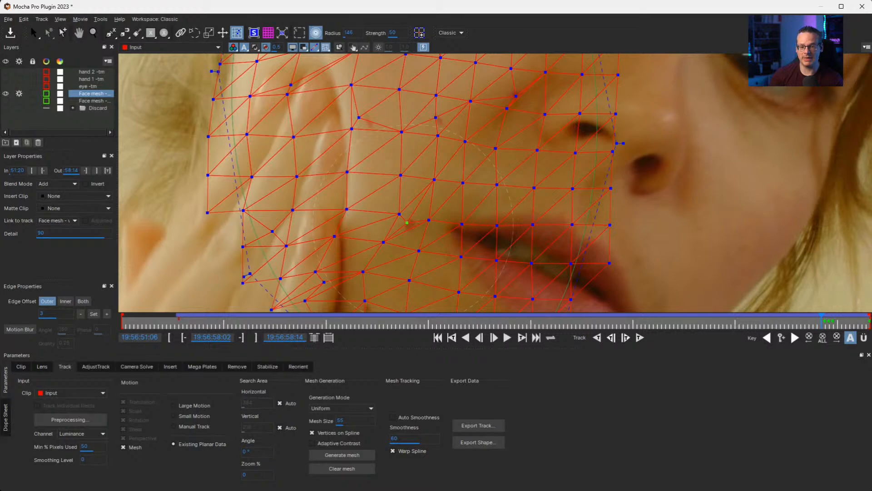
{"action": "key", "text": "Left"}
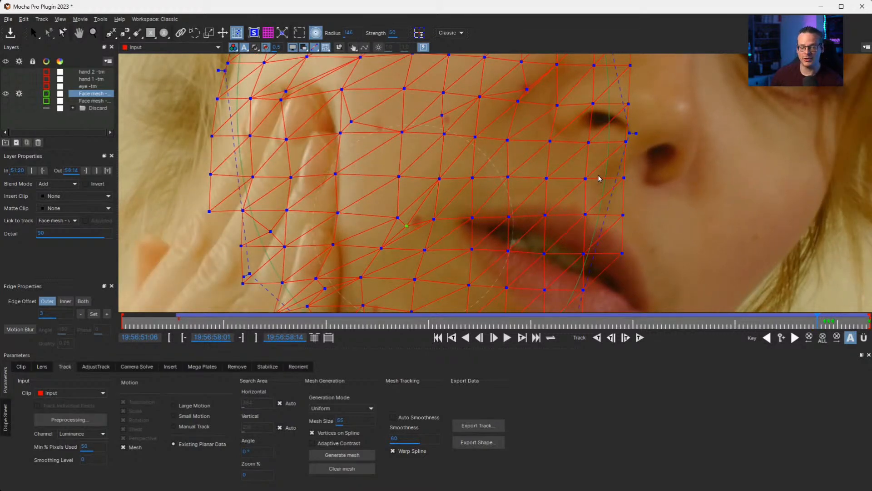
{"action": "key", "text": "z"}
{"action": "left_click_drag", "start_coordinate": [599, 162], "coordinate": [591, 249]}
{"action": "key", "text": "x"}
{"action": "left_click_drag", "start_coordinate": [640, 139], "coordinate": [578, 236]}
{"action": "key", "text": "z"}
{"action": "left_click_drag", "start_coordinate": [588, 156], "coordinate": [571, 230]}
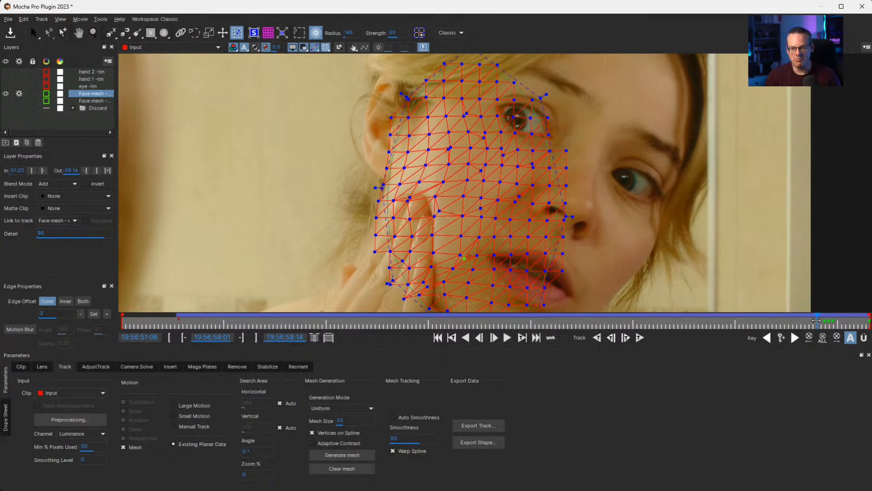
{"action": "mouse_move", "coordinate": [816, 320]}
{"action": "left_mouse_down"}
{"action": "mouse_move", "coordinate": [782, 320]}
{"action": "mouse_move", "coordinate": [806, 322]}
{"action": "left_mouse_up"}
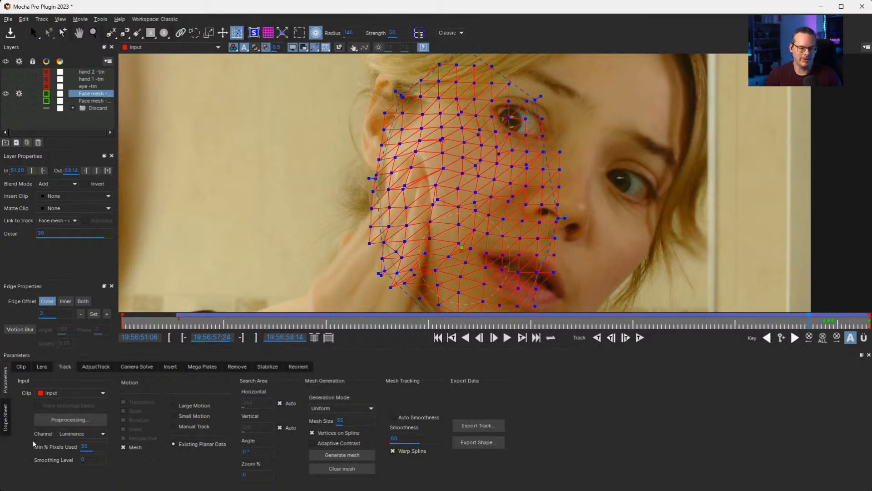
- Inspect the face mesh layers' keyframes around frame 19:56:57:24 in the Dope Sheet
{"action": "left_click", "coordinate": [5, 423]}
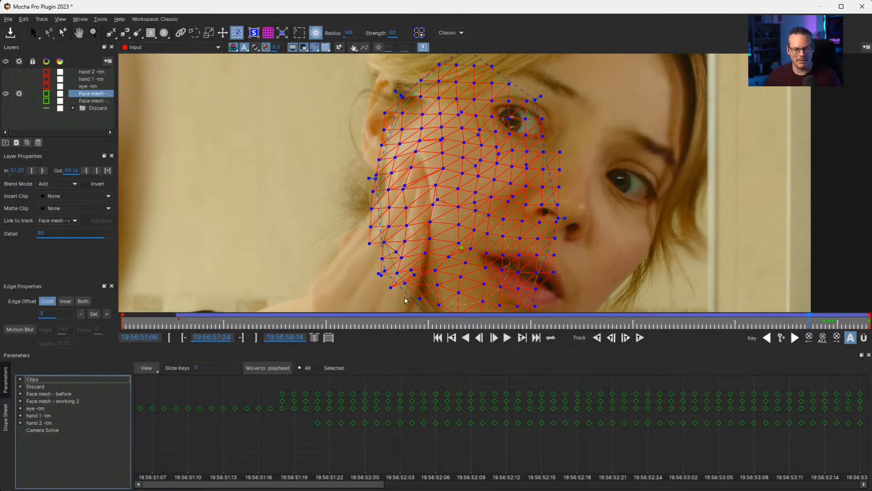
{"action": "left_click_drag", "start_coordinate": [369, 483], "coordinate": [846, 484]}
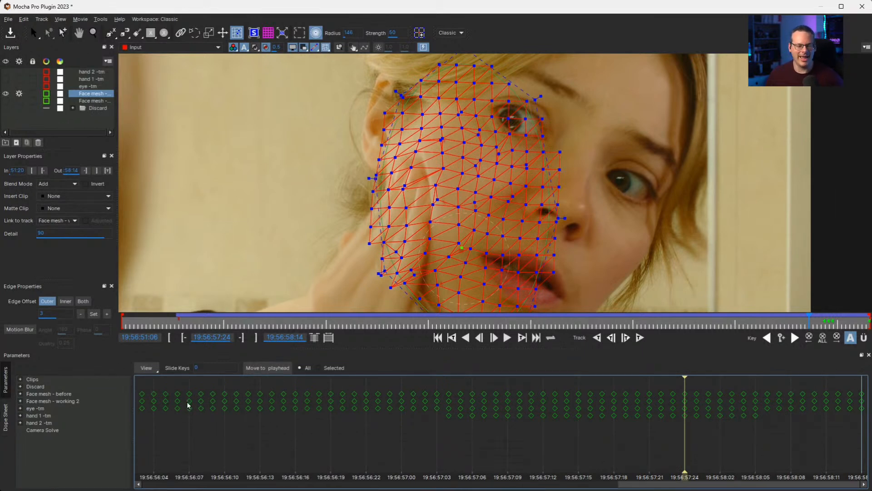
{"action": "left_click", "coordinate": [6, 386]}
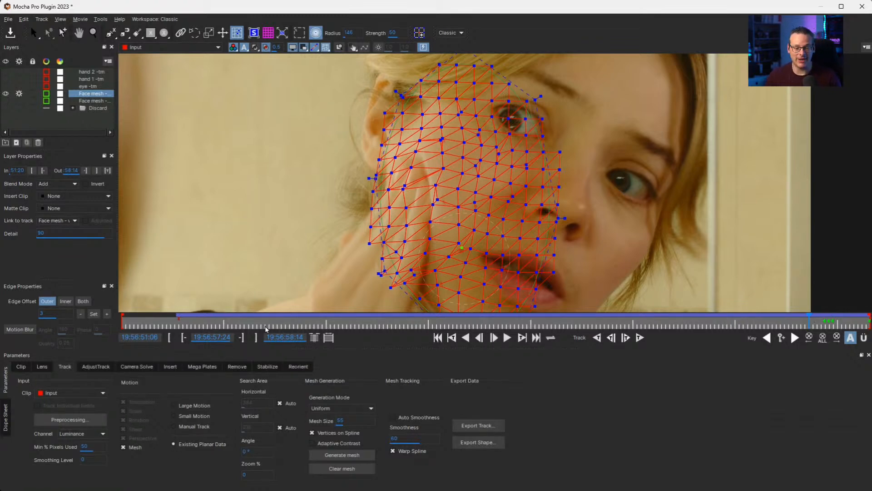
- In Manual Track mode, delete the face mesh's tracking keyframes before 19:56:57:24, and set the motion type to Large Motion
{"action": "left_click", "coordinate": [195, 426]}
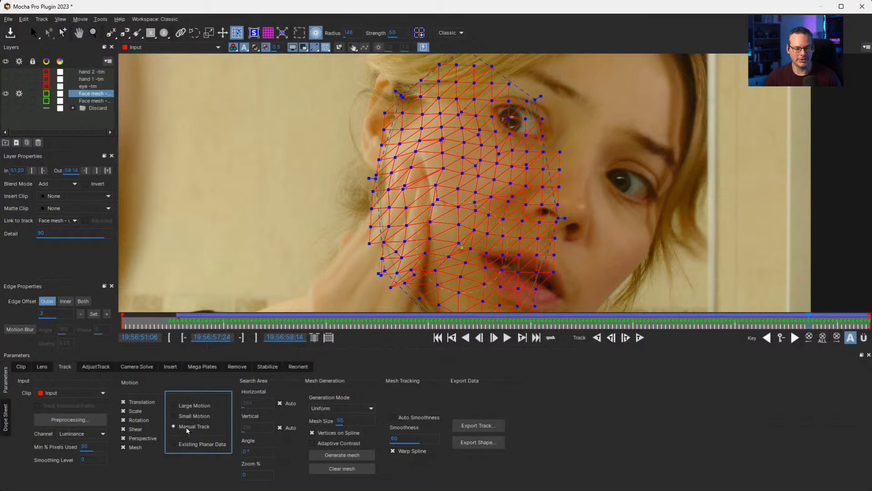
{"action": "left_click", "coordinate": [809, 337]}
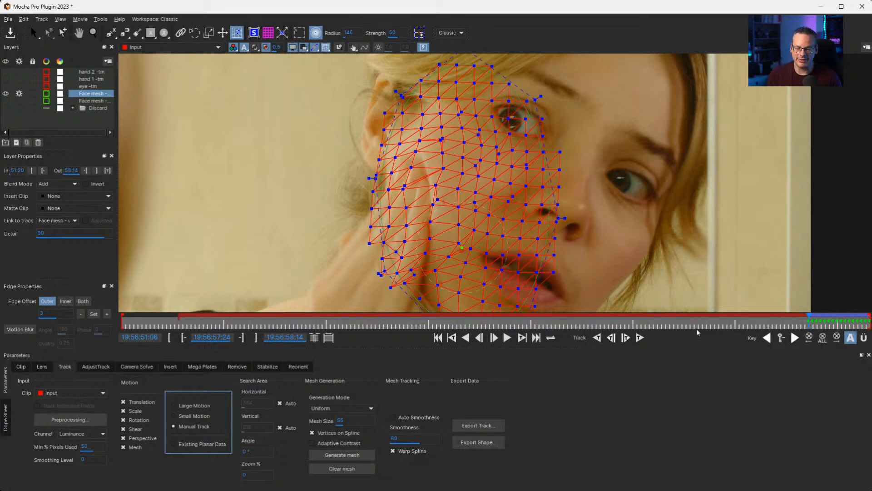
{"action": "left_click", "coordinate": [187, 408]}
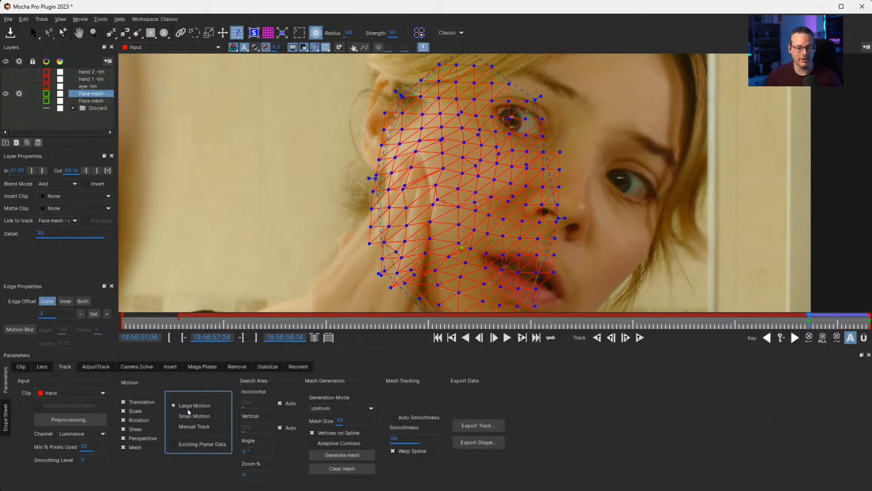
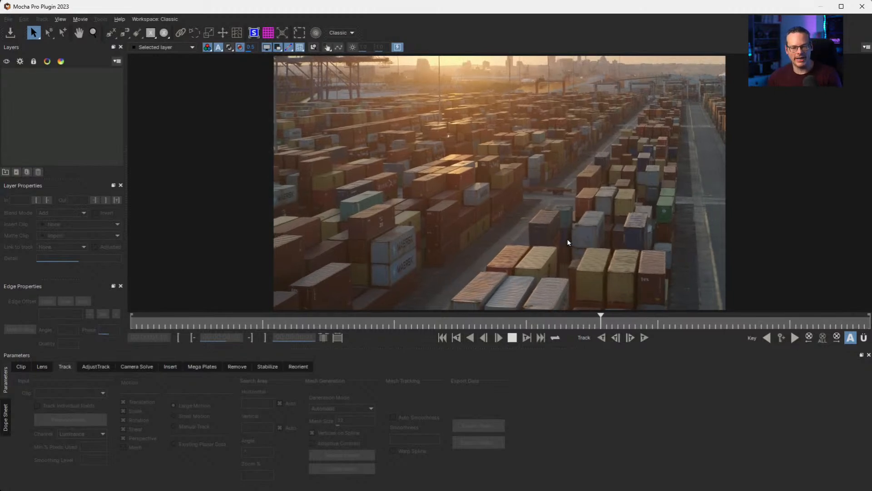
- Stop playback of the container yard clip and review the shot back to frame 00:00:02:15
{"action": "left_click", "coordinate": [513, 337]}
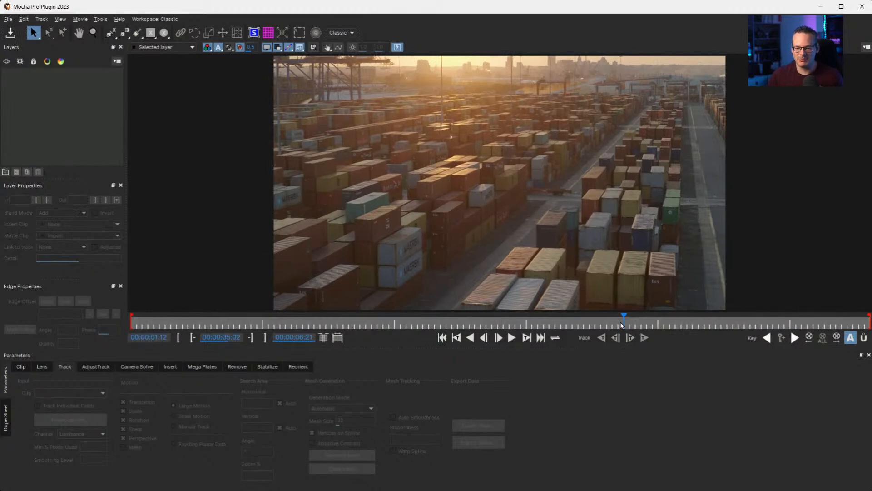
{"action": "left_click_drag", "start_coordinate": [580, 324], "coordinate": [286, 324]}
{"action": "left_click", "coordinate": [151, 32]}
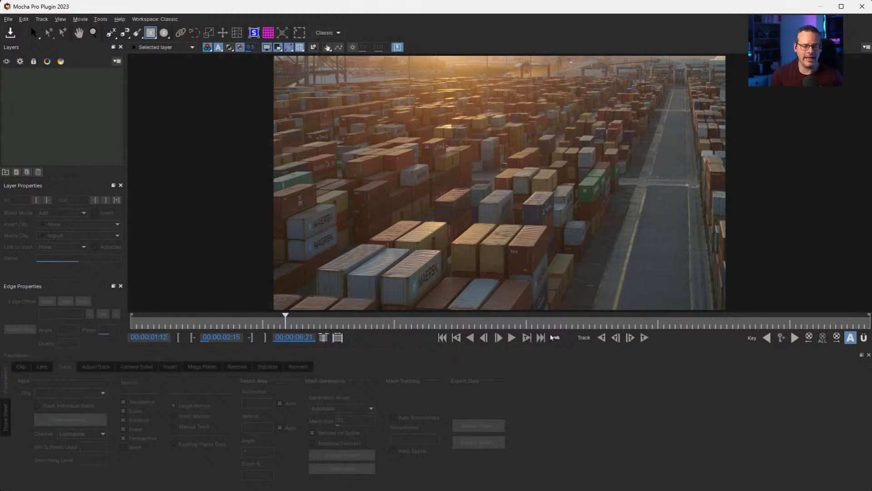
{"action": "left_click", "coordinate": [33, 32]}
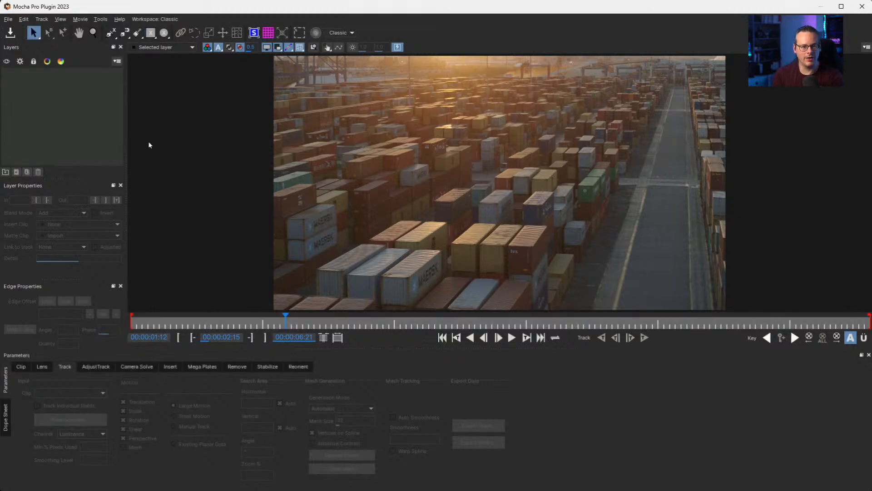
- On frame 00:00:06:18, draw an X-Spline rectangle over the road between the container stacks and fit its corners to the road surface
{"action": "left_click", "coordinate": [853, 325]}
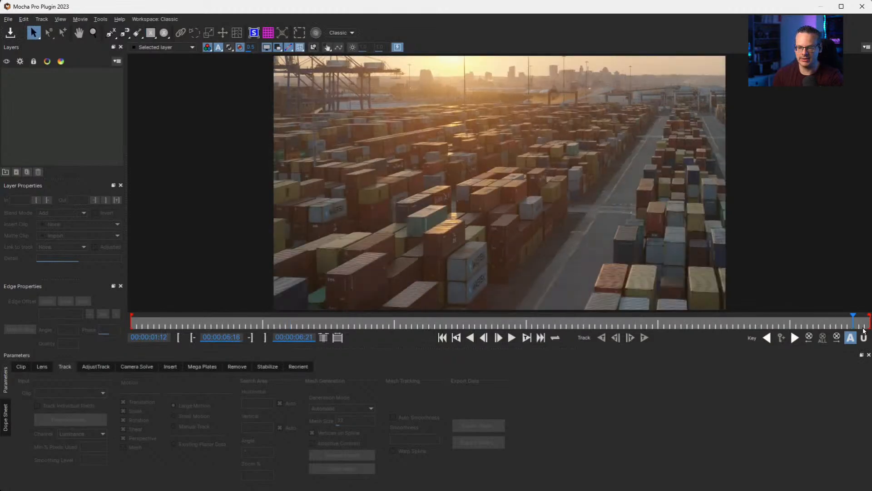
{"action": "left_click", "coordinate": [150, 32]}
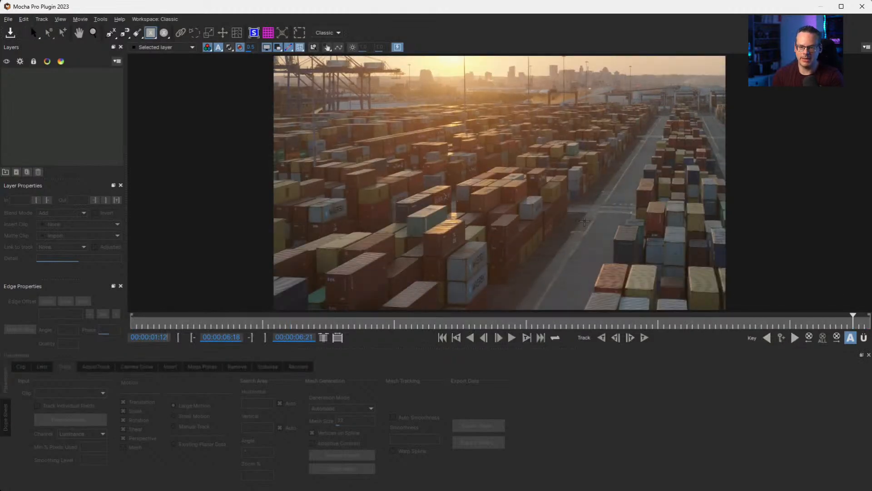
{"action": "left_click_drag", "start_coordinate": [576, 244], "coordinate": [521, 298]}
{"action": "left_click_drag", "start_coordinate": [522, 203], "coordinate": [565, 209]}
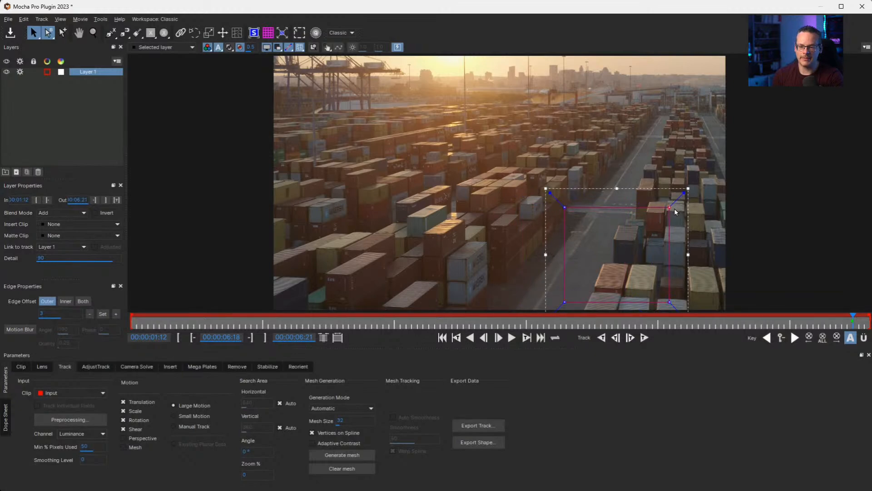
{"action": "left_click_drag", "start_coordinate": [670, 210], "coordinate": [598, 213]}
{"action": "left_click_drag", "start_coordinate": [564, 302], "coordinate": [500, 302]}
{"action": "left_click_drag", "start_coordinate": [670, 302], "coordinate": [548, 303]}
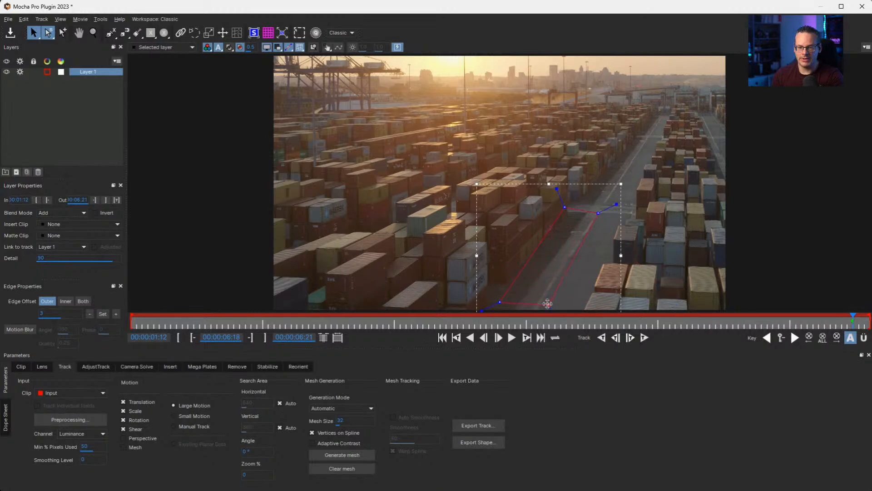
{"action": "left_click_drag", "start_coordinate": [565, 207], "coordinate": [559, 215]}
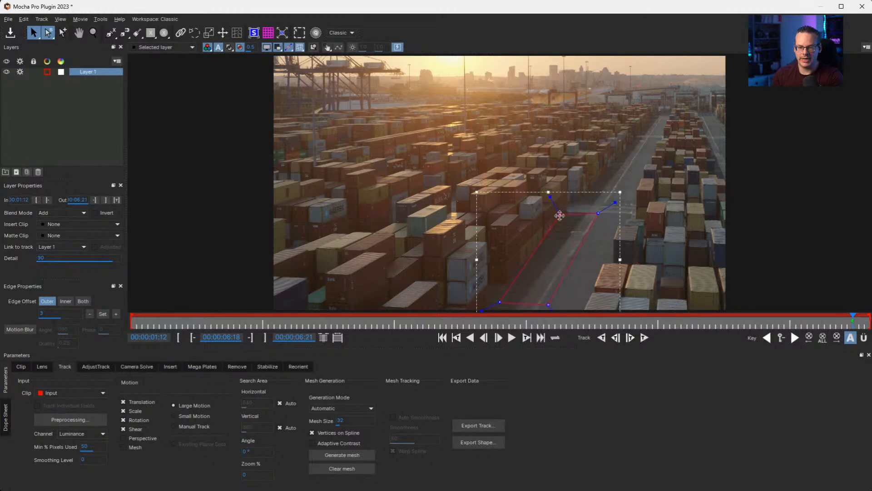
- Track the road shape backward with Perspective enabled to 00:00:05:09, and trim the layer's in and out points to the tracked range
{"action": "left_click", "coordinate": [124, 438]}
{"action": "left_click", "coordinate": [601, 337]}
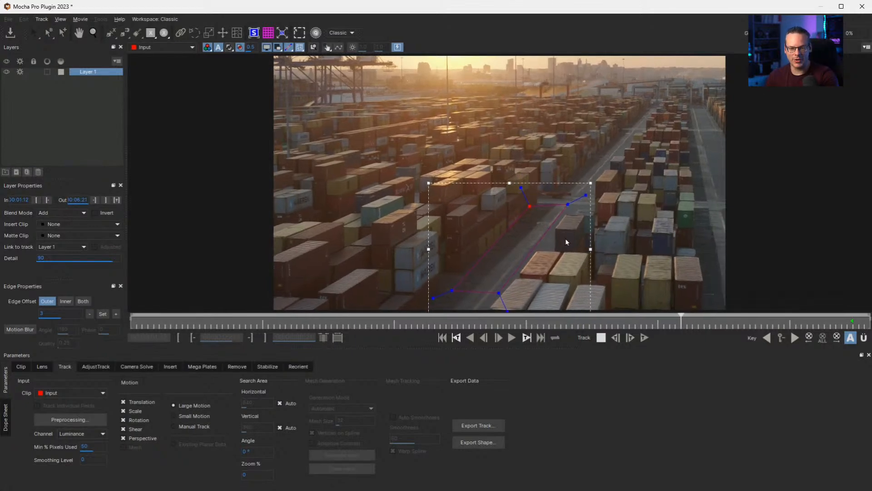
{"action": "left_click", "coordinate": [603, 338]}
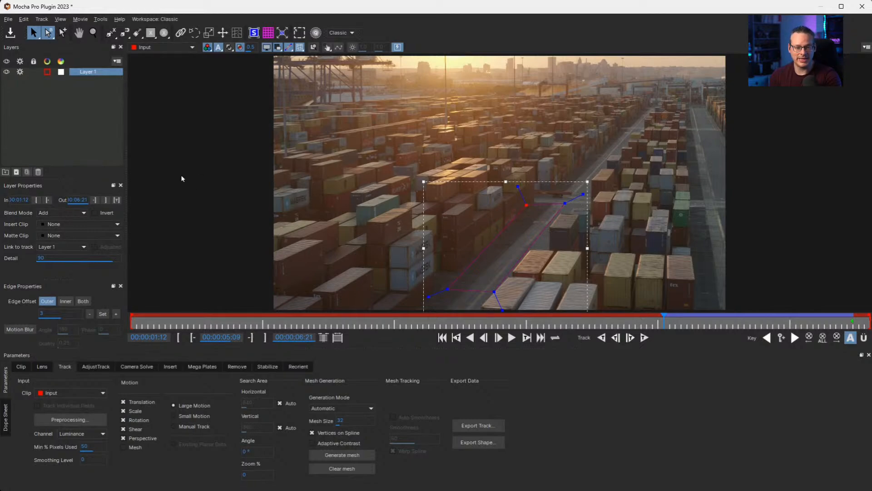
{"action": "left_click", "coordinate": [117, 200]}
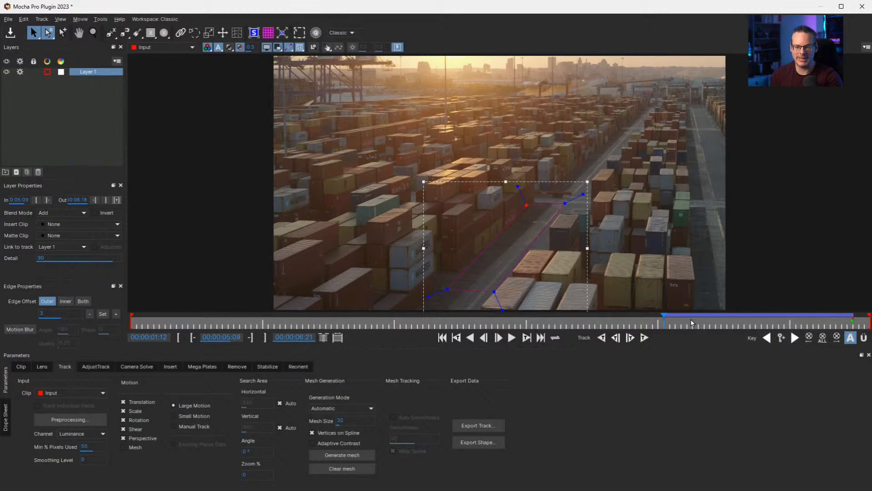
- On frame 00:00:05:08, draw a second X-Spline rectangle over the right-hand road, extending past the image edge, and fit its corners to the road
{"action": "left_click", "coordinate": [657, 320]}
{"action": "left_click", "coordinate": [150, 32]}
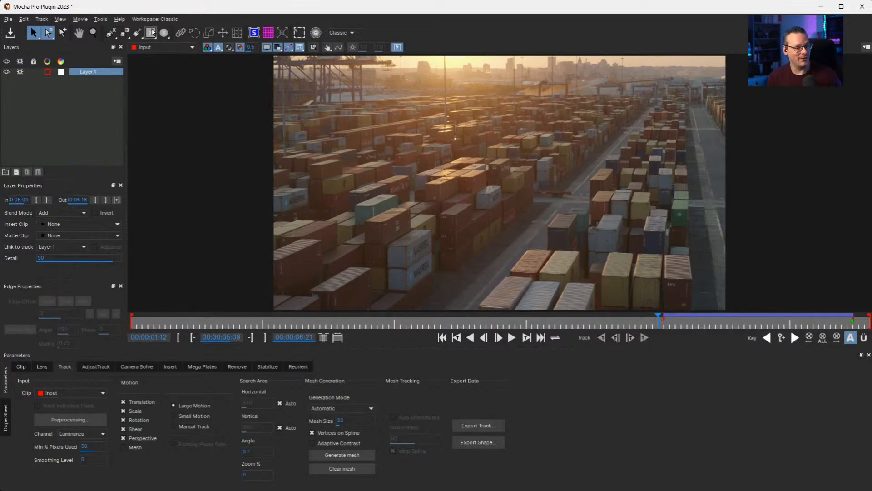
{"action": "left_click_drag", "start_coordinate": [695, 177], "coordinate": [769, 303]}
{"action": "left_click_drag", "start_coordinate": [776, 178], "coordinate": [744, 175]}
{"action": "left_click_drag", "start_coordinate": [772, 304], "coordinate": [779, 300]}
{"action": "left_click_drag", "start_coordinate": [698, 304], "coordinate": [696, 304]}
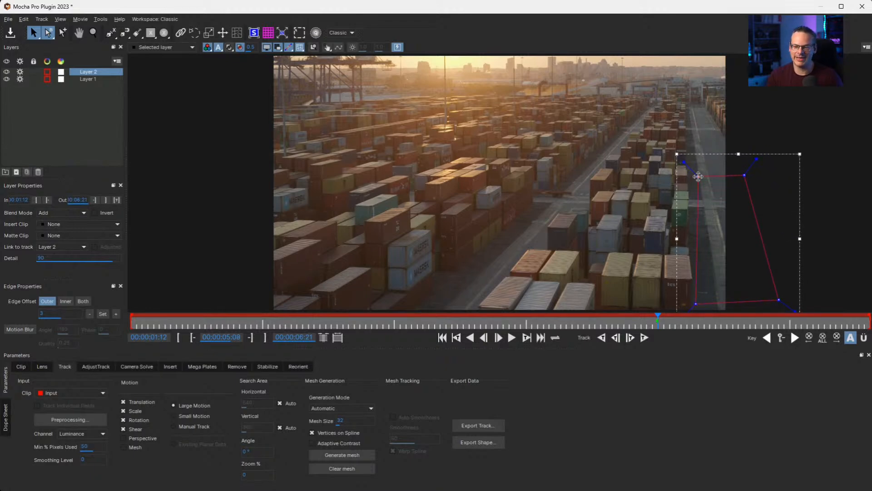
{"action": "left_click_drag", "start_coordinate": [699, 176], "coordinate": [693, 178]}
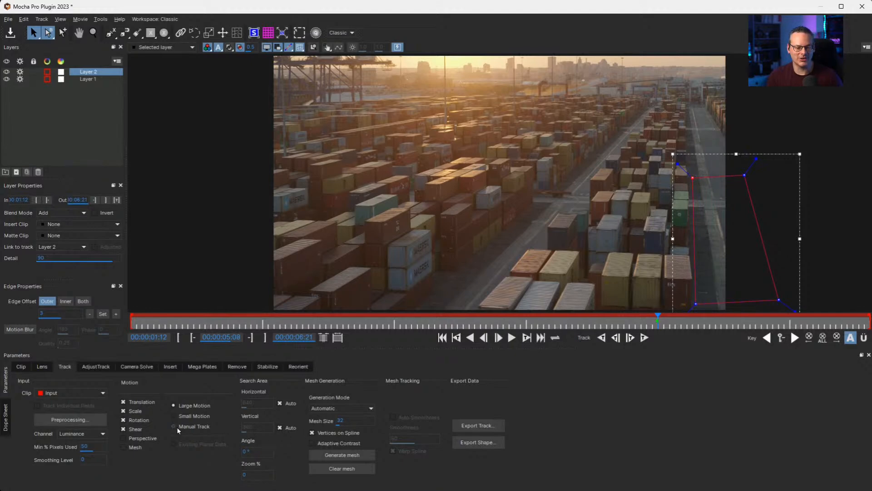
- Track the second road shape backward with Perspective enabled to 00:00:02:05, and select both layers
{"action": "left_click", "coordinate": [123, 438]}
{"action": "left_click", "coordinate": [601, 337]}
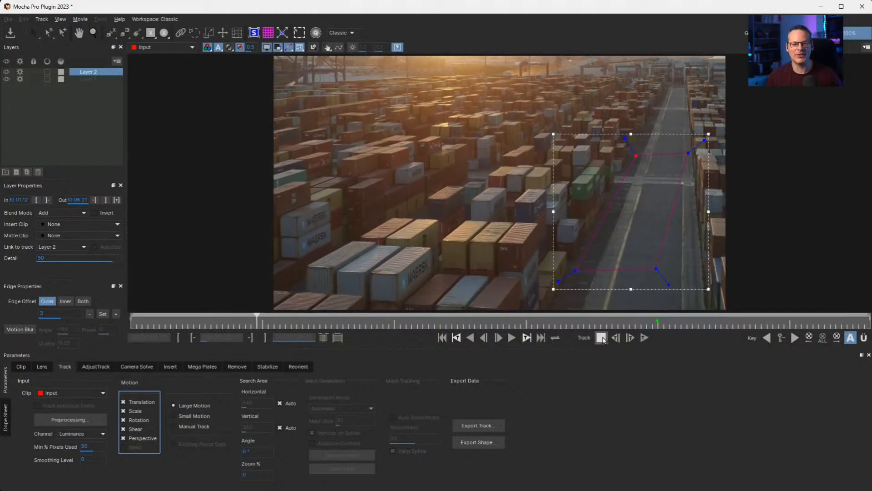
{"action": "left_click", "coordinate": [601, 339]}
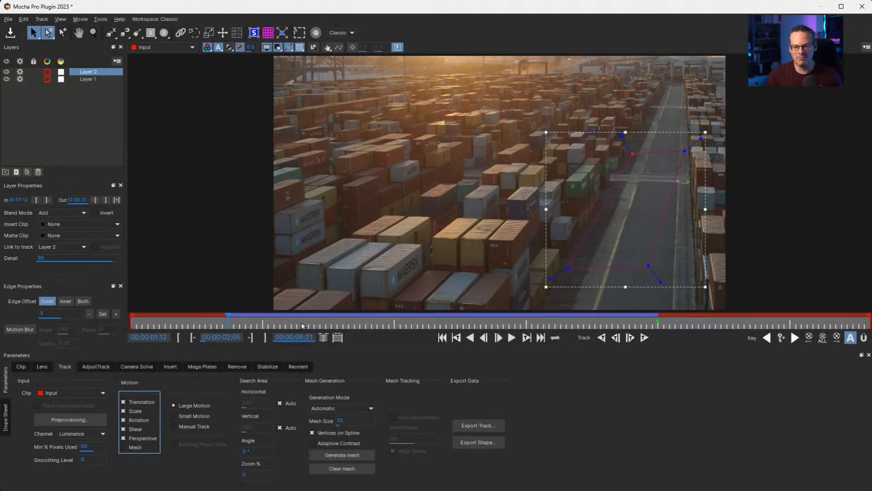
{"action": "left_click", "coordinate": [89, 80], "text": "shift"}
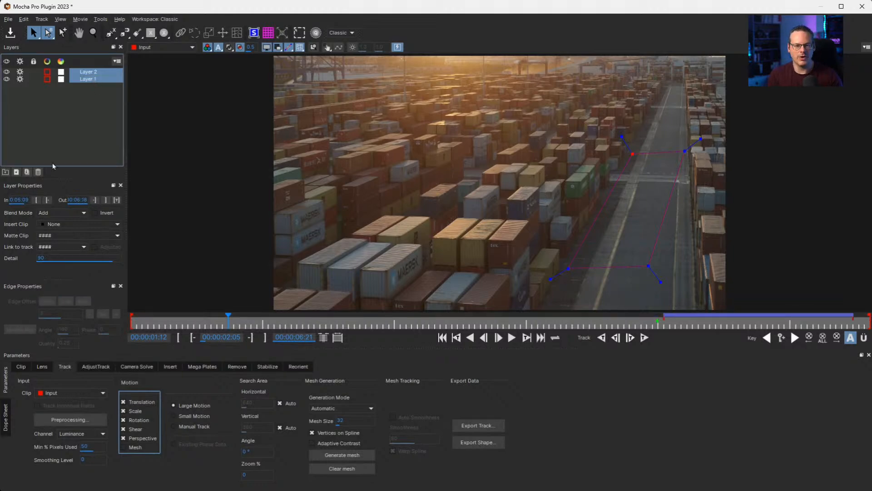
- Merge the two selected road layers' tracks into one layer, display its planar surface and fit the corners to the right-hand road
{"action": "left_click", "coordinate": [27, 172]}
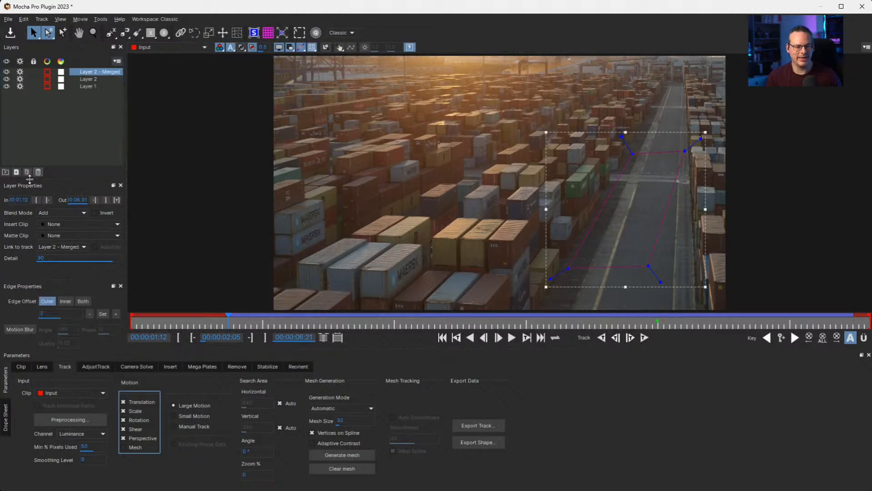
{"action": "left_click", "coordinate": [98, 73]}
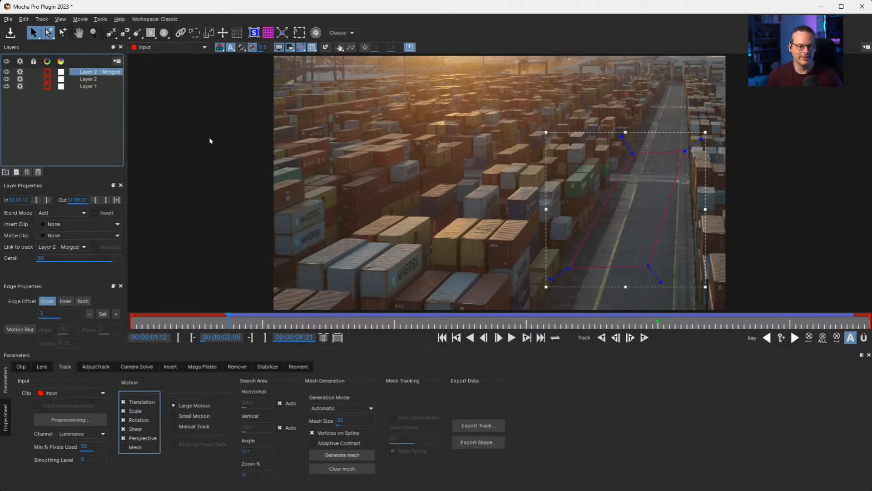
{"action": "left_click", "coordinate": [257, 35]}
{"action": "left_click_drag", "start_coordinate": [638, 168], "coordinate": [617, 174]}
{"action": "left_click_drag", "start_coordinate": [691, 170], "coordinate": [688, 175]}
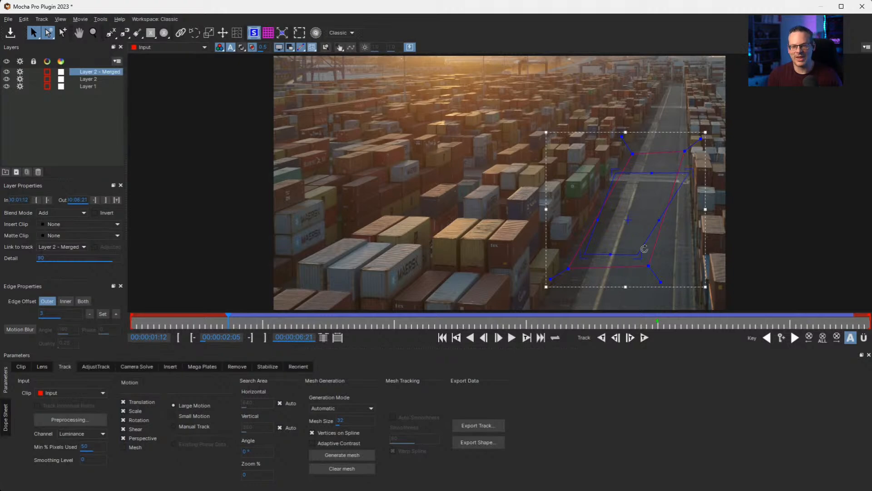
{"action": "left_click_drag", "start_coordinate": [640, 256], "coordinate": [695, 261]}
{"action": "left_click_drag", "start_coordinate": [587, 261], "coordinate": [565, 260]}
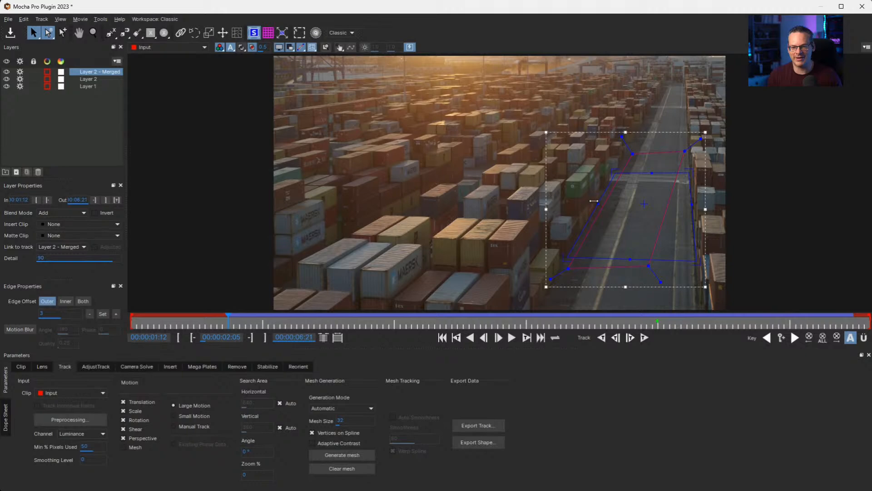
- Widen the merged layer's surface across the neighbouring container stacks and align its corners with the ground perspective
{"action": "left_click_drag", "start_coordinate": [594, 201], "coordinate": [448, 200]}
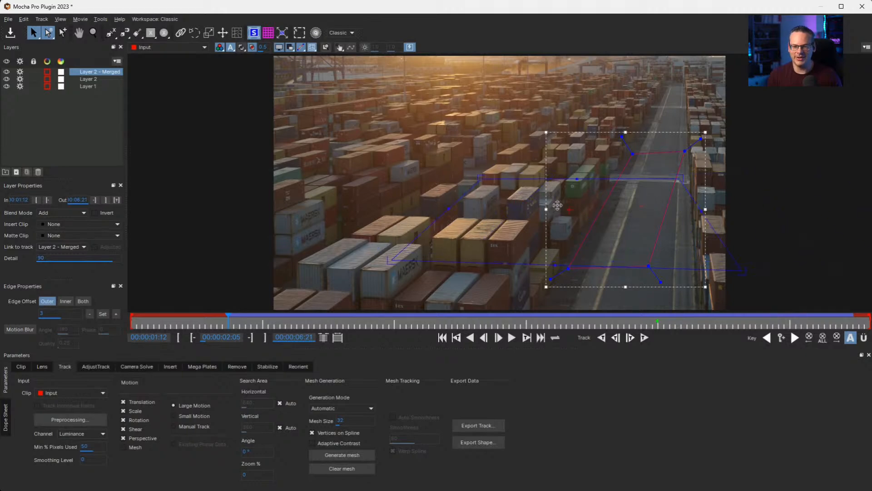
{"action": "mouse_move", "coordinate": [557, 205]}
{"action": "left_mouse_down"}
{"action": "mouse_move", "coordinate": [547, 205]}
{"action": "mouse_move", "coordinate": [556, 201]}
{"action": "left_mouse_up"}
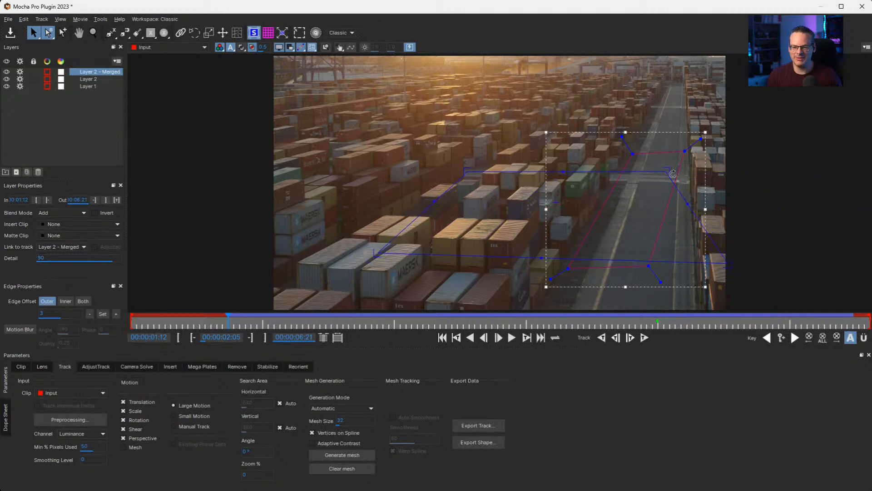
{"action": "left_click_drag", "start_coordinate": [673, 174], "coordinate": [690, 174]}
{"action": "left_click_drag", "start_coordinate": [471, 170], "coordinate": [471, 167]}
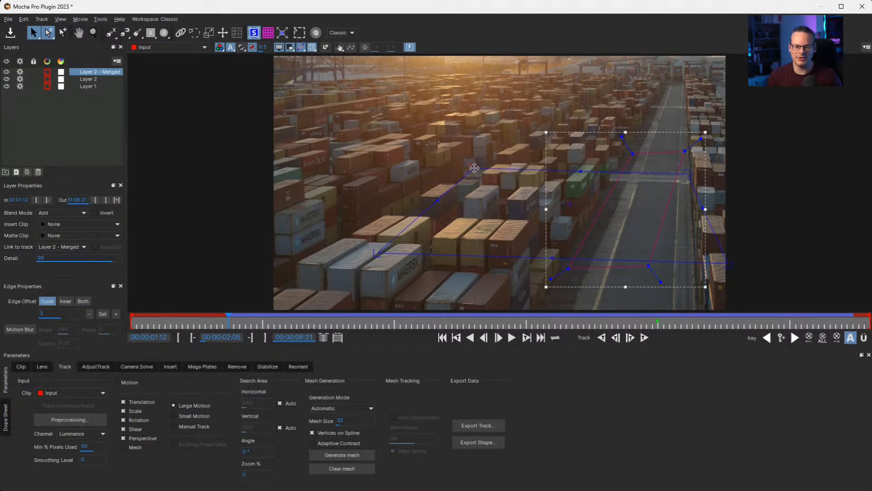
{"action": "left_click_drag", "start_coordinate": [377, 252], "coordinate": [319, 249]}
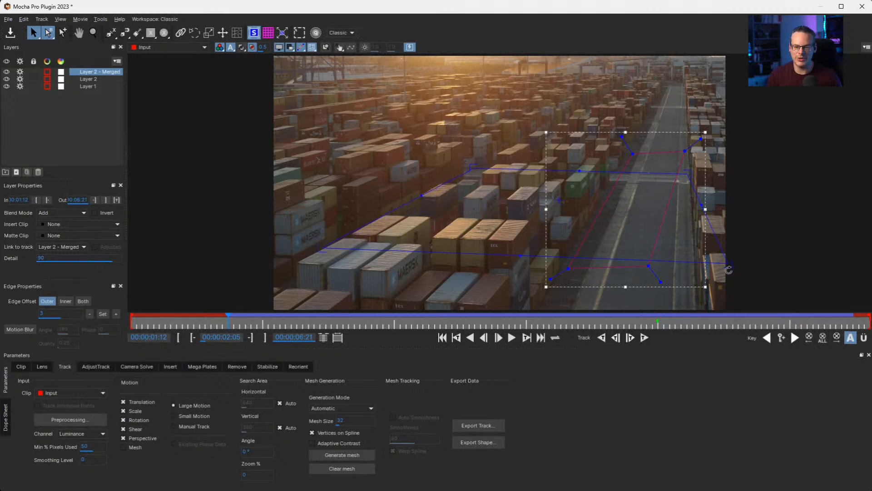
{"action": "left_click_drag", "start_coordinate": [728, 264], "coordinate": [694, 272]}
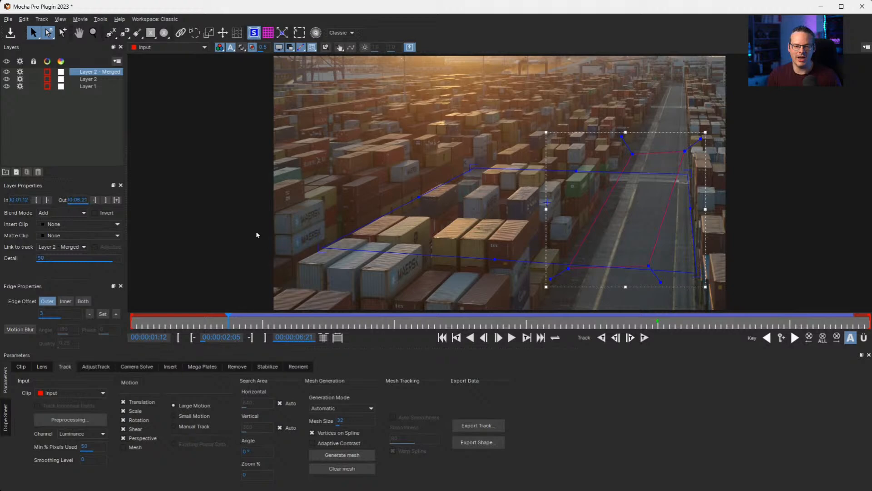
- Inspect the merged track with the planar grid, compare it with Layer 2, and delete the merged layer
{"action": "left_click", "coordinate": [268, 33]}
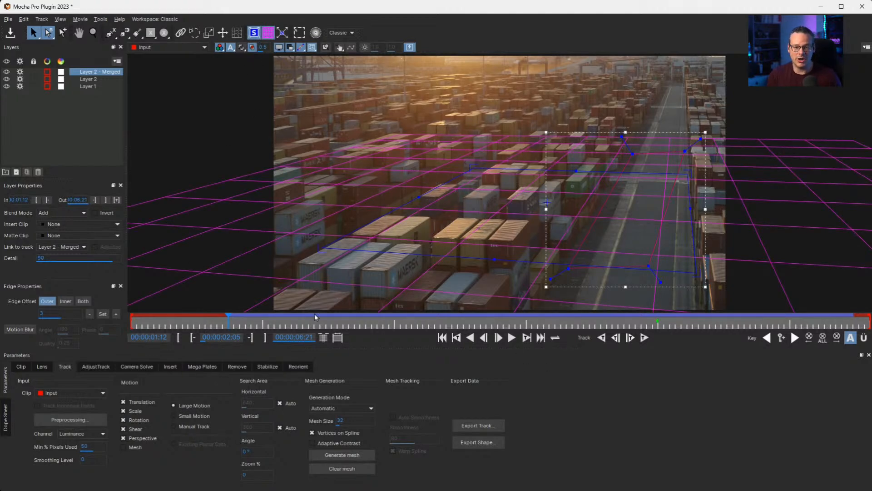
{"action": "left_click_drag", "start_coordinate": [253, 320], "coordinate": [412, 323]}
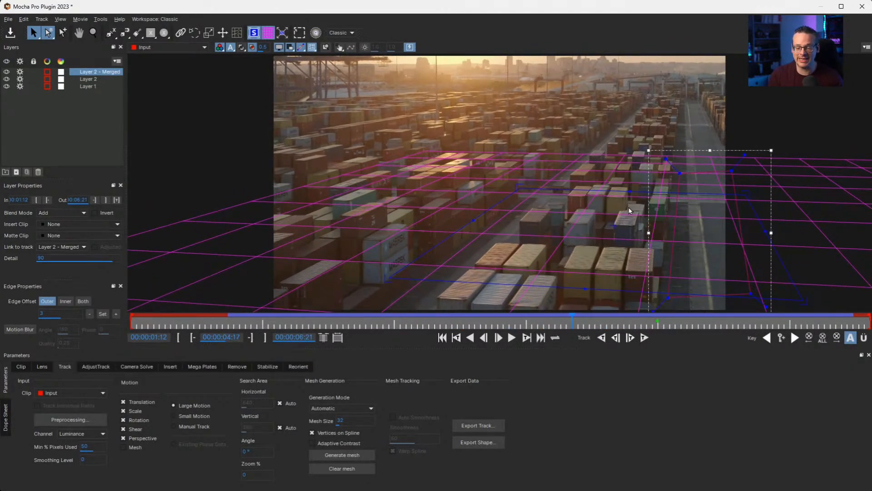
{"action": "left_click", "coordinate": [95, 80]}
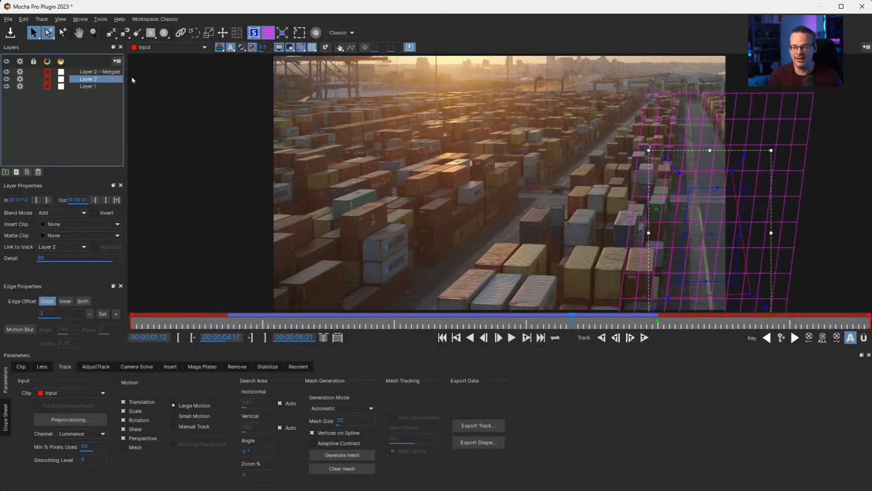
{"action": "left_click_drag", "start_coordinate": [644, 323], "coordinate": [657, 323]}
{"action": "left_click", "coordinate": [94, 72]}
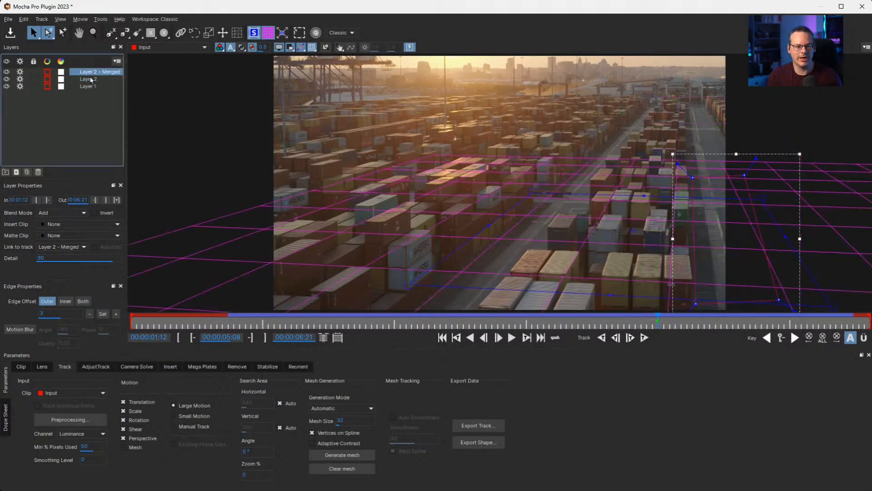
{"action": "left_click", "coordinate": [38, 172]}
- Reset Layer 1's in point to 00:00:01:12 and track it backward from 00:00:05:09 to 00:00:05:04
{"action": "left_click", "coordinate": [89, 79]}
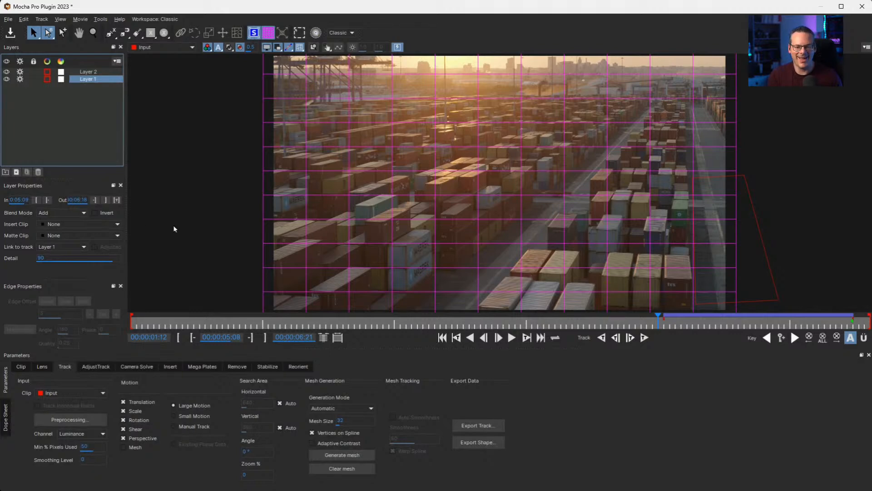
{"action": "left_click", "coordinate": [47, 200]}
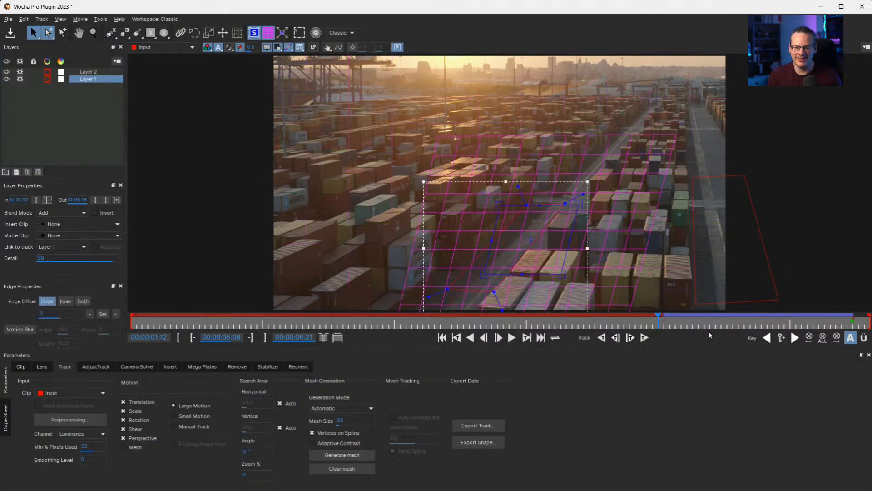
{"action": "left_click_drag", "start_coordinate": [654, 318], "coordinate": [661, 320]}
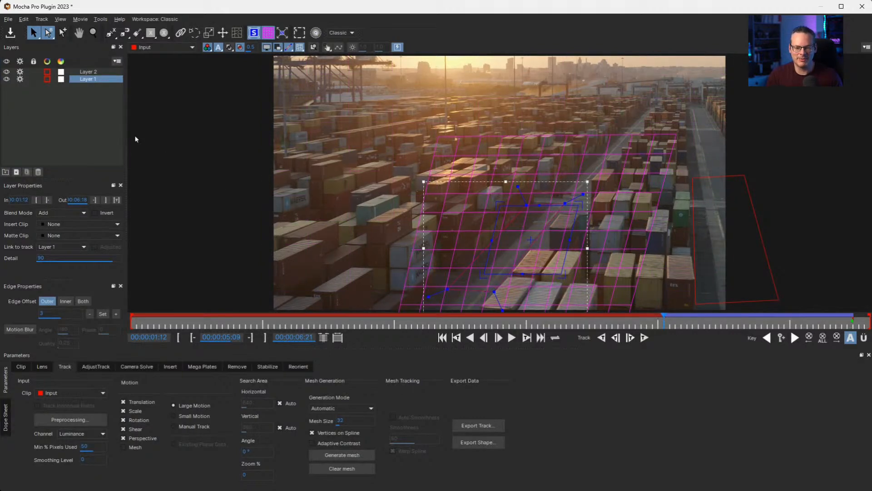
{"action": "left_click", "coordinate": [602, 338]}
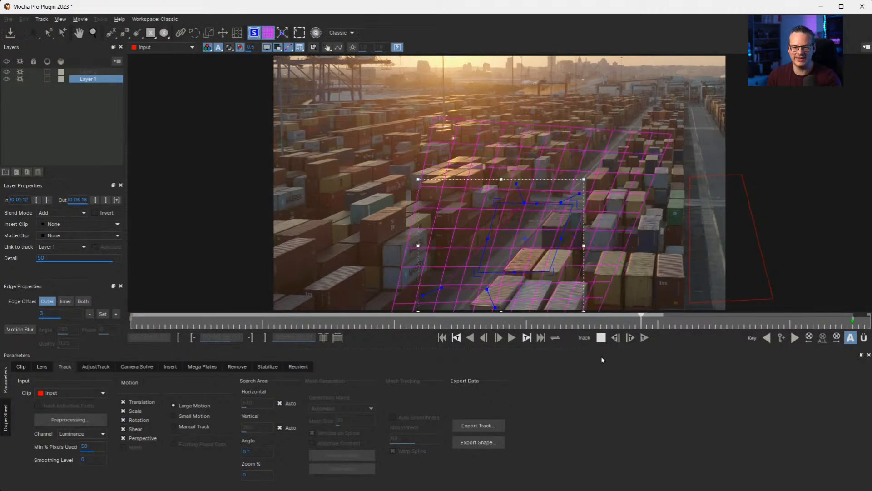
{"action": "left_click", "coordinate": [601, 337]}
{"action": "left_click", "coordinate": [635, 321]}
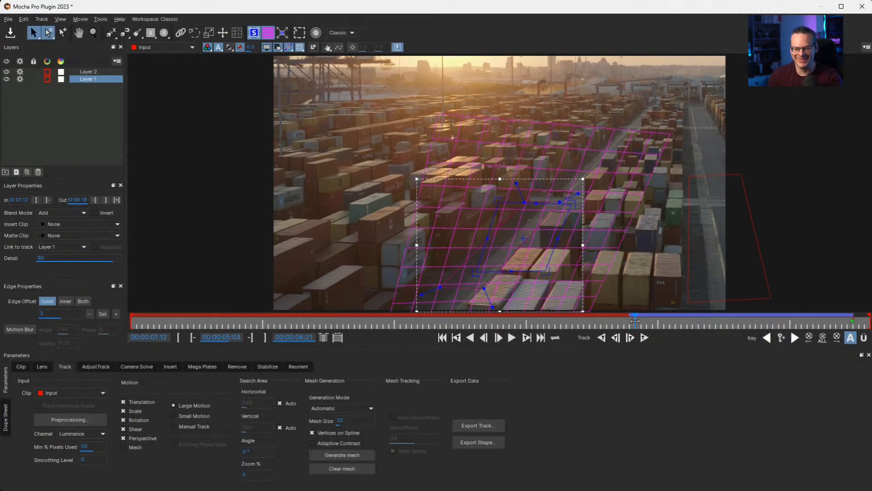
- Delete Layer 1's tracking data before frame 00:00:05:07 using Manual Track, and switch back to Large Motion
{"action": "left_click_drag", "start_coordinate": [641, 321], "coordinate": [652, 322]}
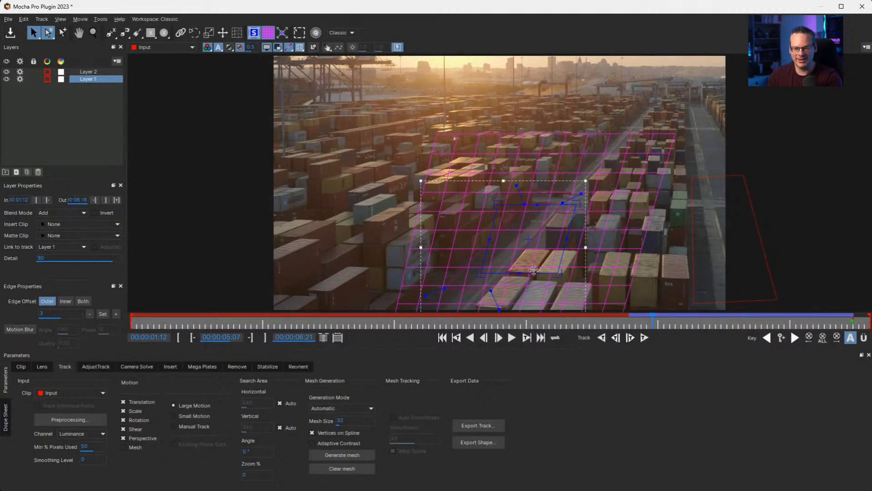
{"action": "left_click", "coordinate": [182, 426]}
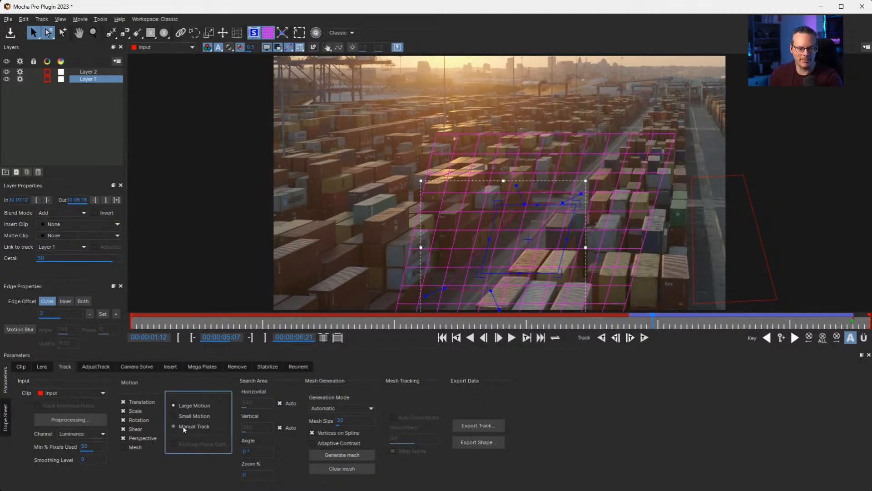
{"action": "left_click", "coordinate": [809, 337]}
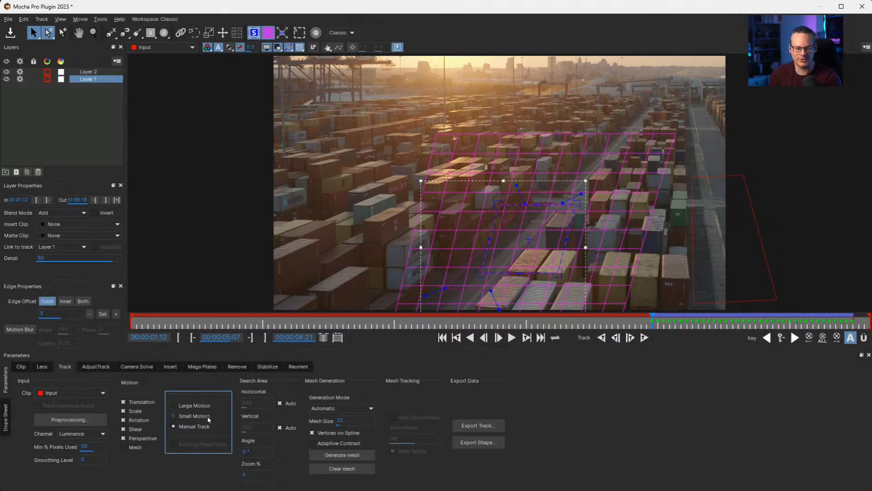
- On frame 00:00:05:07, stretch Layer 2's surface to the far side of the road between the stacks, matching the ground perspective
{"action": "left_click", "coordinate": [88, 72]}
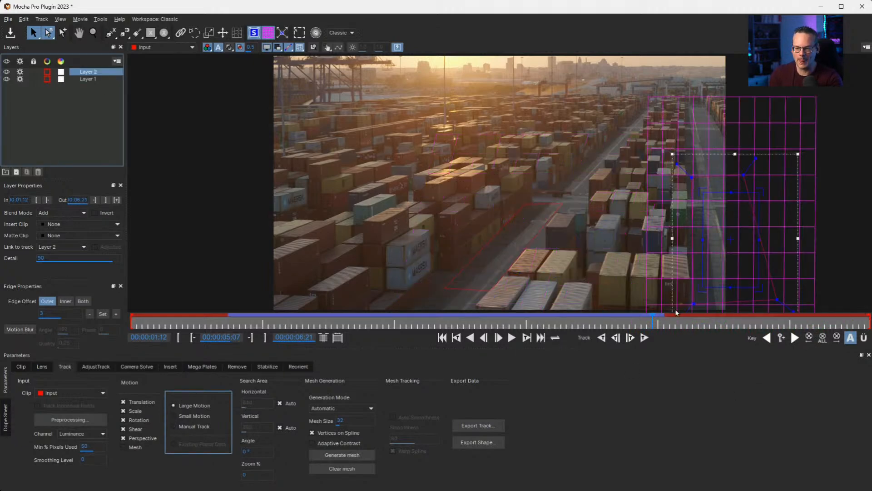
{"action": "left_click", "coordinate": [83, 79], "text": "shift"}
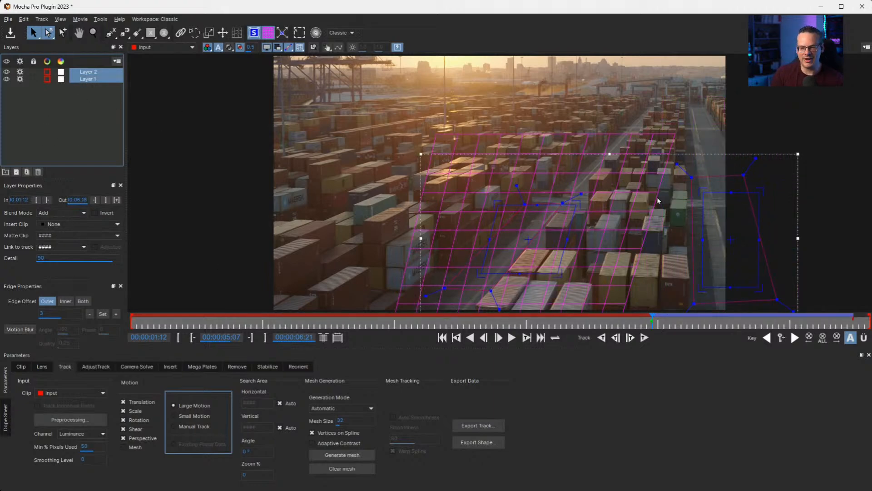
{"action": "left_click", "coordinate": [708, 196]}
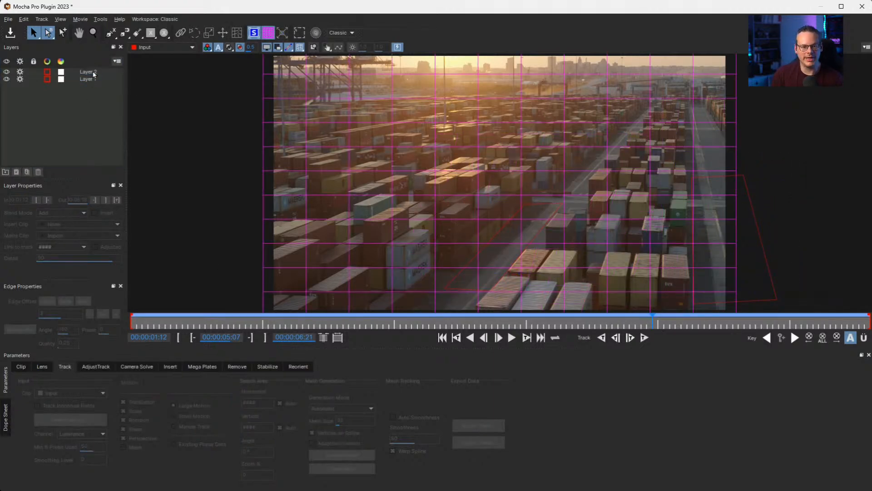
{"action": "left_click_drag", "start_coordinate": [696, 195], "coordinate": [754, 191]}
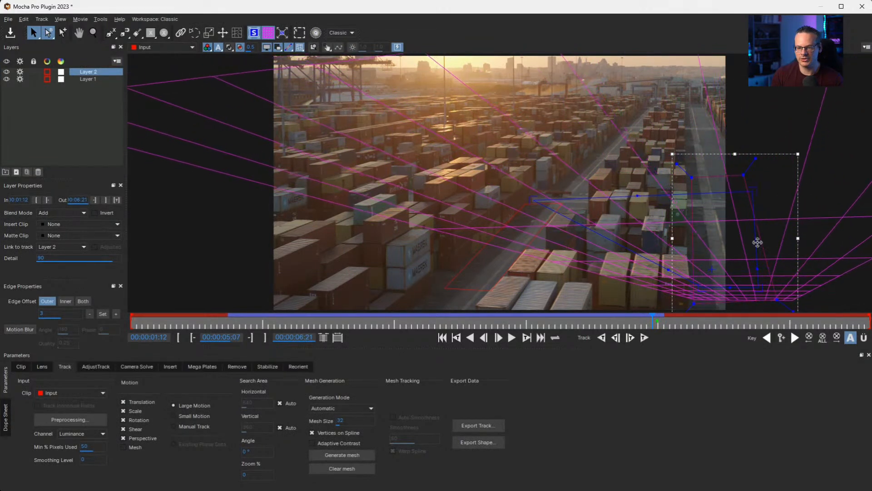
{"action": "left_click_drag", "start_coordinate": [695, 289], "coordinate": [443, 282]}
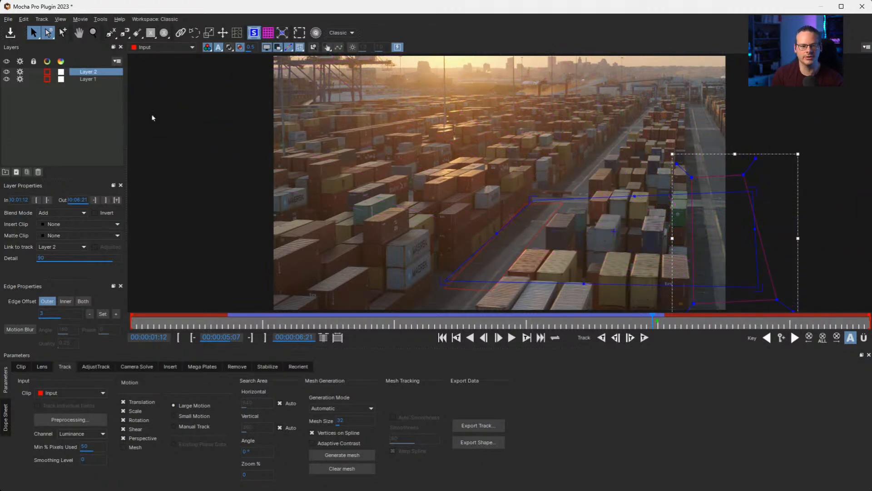
- With the grid hidden, stretch Layer 1's surface from the road between the stacks past the right-hand road, approximating Layer 2's surface
{"action": "left_click", "coordinate": [89, 80]}
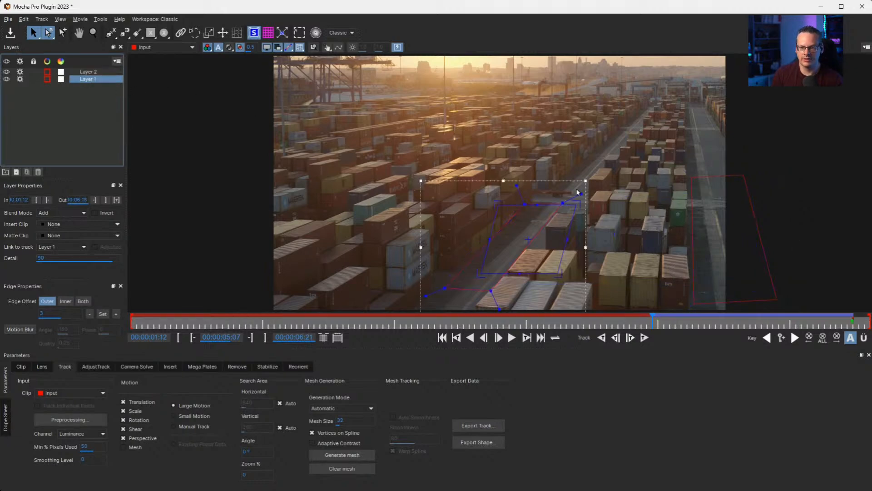
{"action": "left_click_drag", "start_coordinate": [565, 240], "coordinate": [711, 243]}
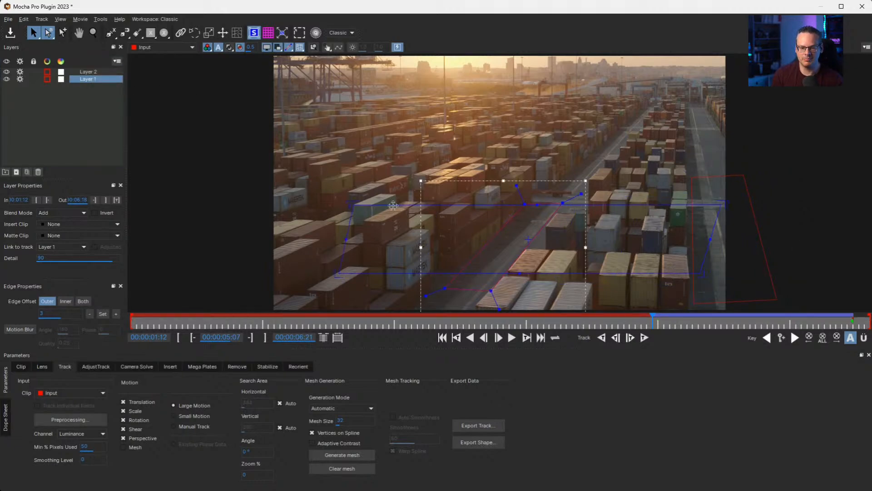
{"action": "left_click_drag", "start_coordinate": [353, 201], "coordinate": [411, 203]}
{"action": "left_click_drag", "start_coordinate": [375, 235], "coordinate": [399, 234]}
{"action": "left_click_drag", "start_coordinate": [550, 235], "coordinate": [629, 242]}
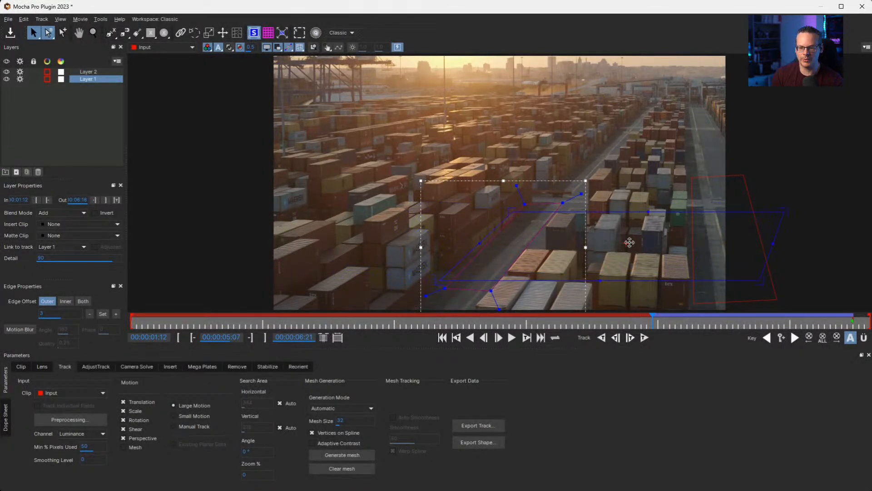
{"action": "left_click_drag", "start_coordinate": [787, 210], "coordinate": [782, 210]}
{"action": "left_click_drag", "start_coordinate": [763, 280], "coordinate": [822, 276]}
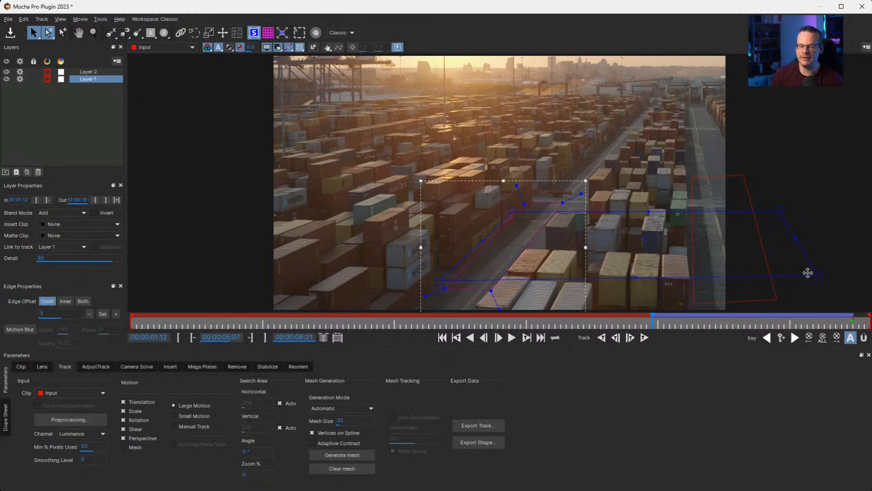
- Select Layer 1 together with Layer 2 and merge their tracks into a new layer on frame 00:00:05:10
{"action": "left_click", "coordinate": [93, 72], "text": "ctrl"}
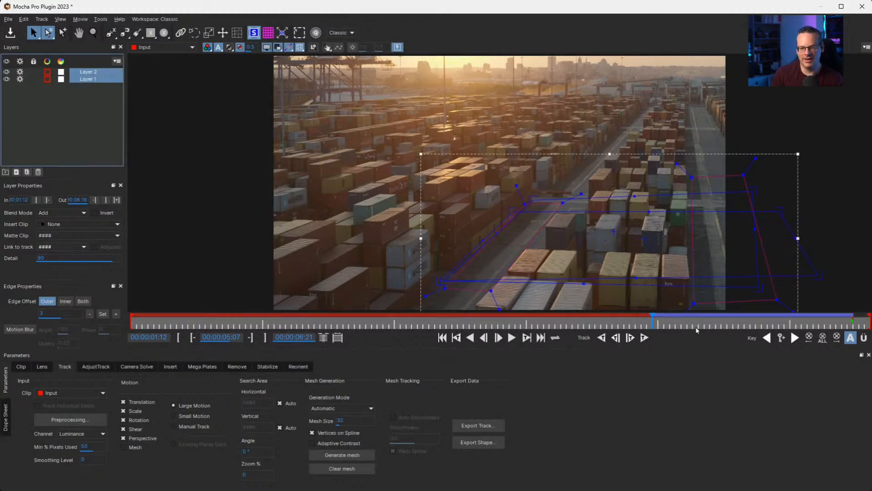
{"action": "left_click_drag", "start_coordinate": [654, 321], "coordinate": [667, 320]}
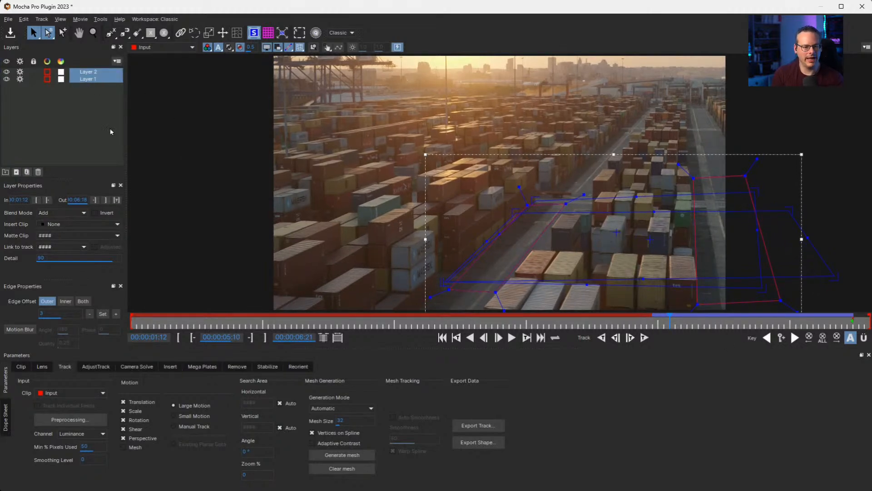
{"action": "left_click", "coordinate": [28, 172]}
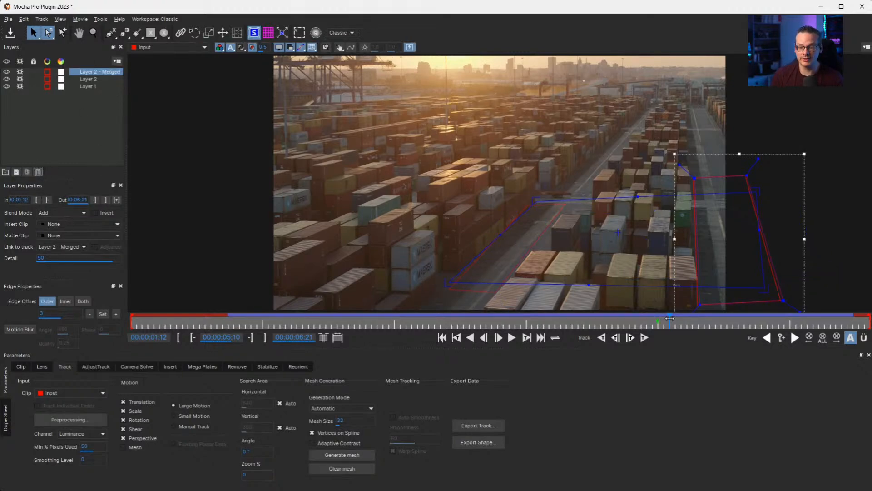
- Show the planar grid on the merged layer and examine its track between frames 00:00:05:21 and 00:00:03:07
{"action": "left_click_drag", "start_coordinate": [670, 321], "coordinate": [733, 324]}
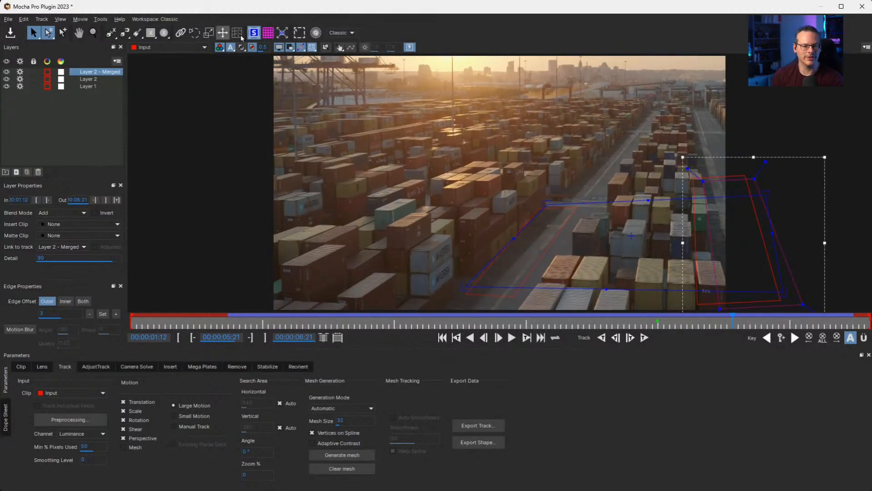
{"action": "left_click", "coordinate": [268, 32]}
{"action": "left_click_drag", "start_coordinate": [721, 322], "coordinate": [377, 325]}
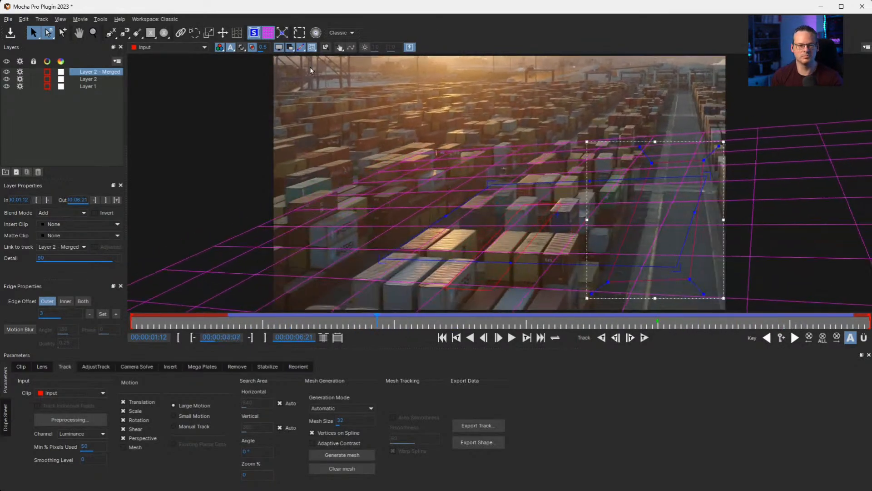
- Turn off track processing for Layer 1, Layer 2 and the merged layer, keeping the merged layer at the top of the stack
{"action": "left_click", "coordinate": [21, 86]}
{"action": "left_click", "coordinate": [21, 80]}
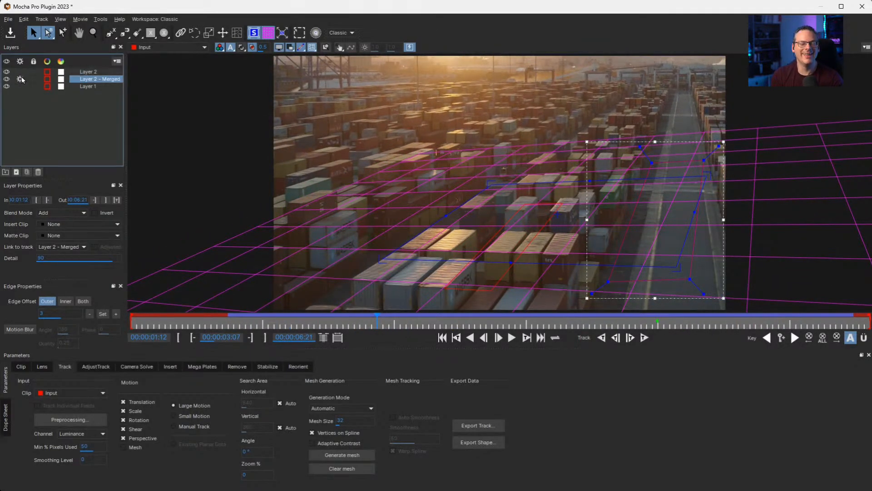
{"action": "left_click_drag", "start_coordinate": [90, 73], "coordinate": [103, 83]}
{"action": "left_click", "coordinate": [83, 73]}
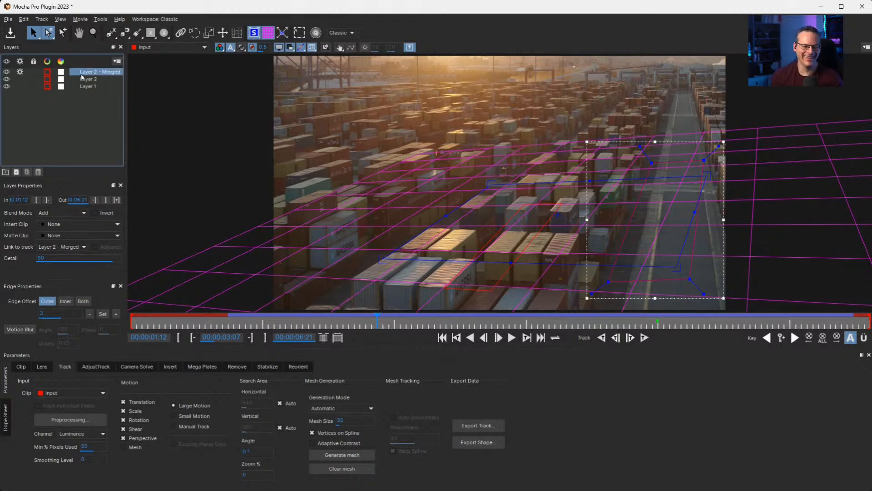
{"action": "left_click", "coordinate": [21, 73]}
- Trim the merged layer's in and out points to its tracked range, 00:00:02:05 to 00:00:06:18, and hide Layer 2 and Layer 1
{"action": "left_click", "coordinate": [751, 325]}
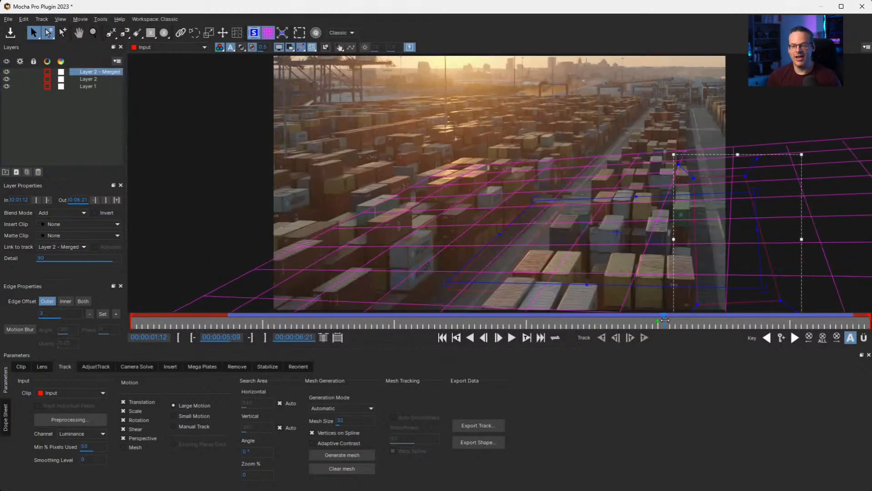
{"action": "left_click", "coordinate": [763, 323]}
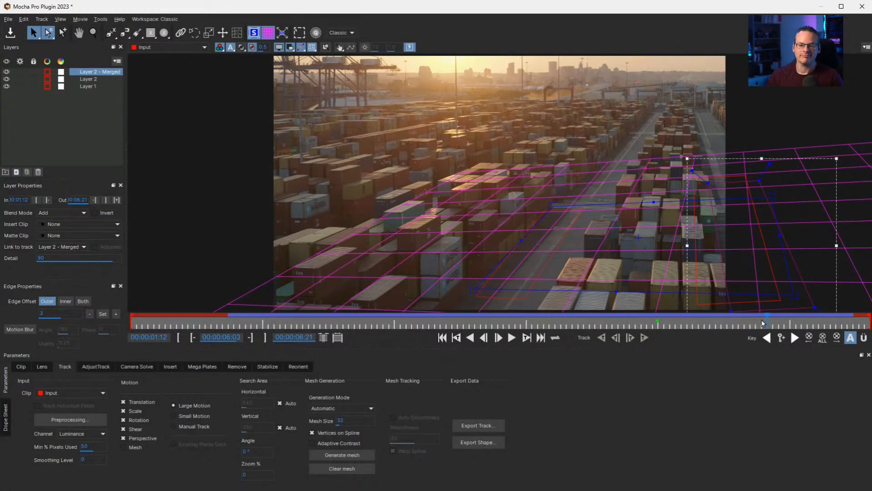
{"action": "left_click", "coordinate": [115, 200]}
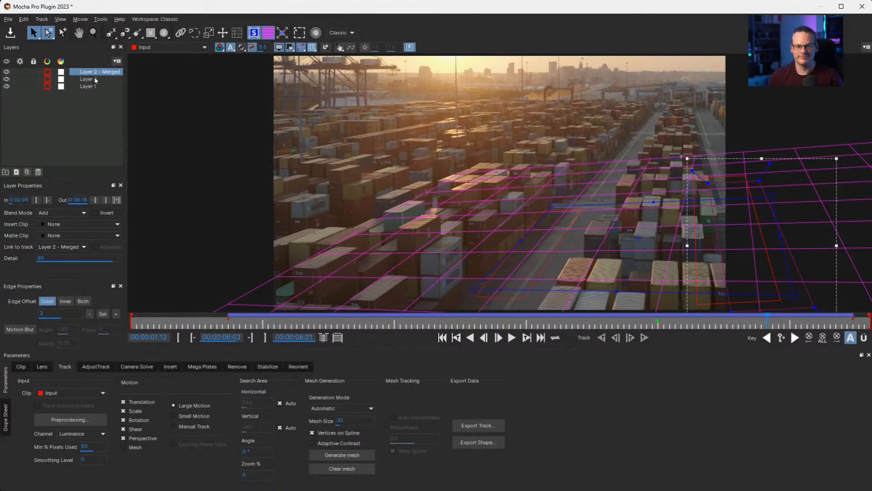
{"action": "left_click_drag", "start_coordinate": [6, 80], "coordinate": [7, 87]}
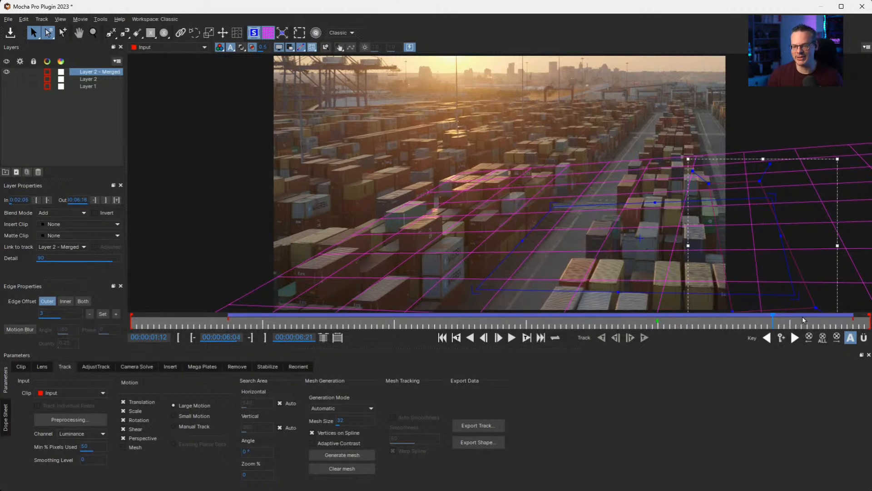
{"action": "left_click_drag", "start_coordinate": [768, 324], "coordinate": [738, 319]}
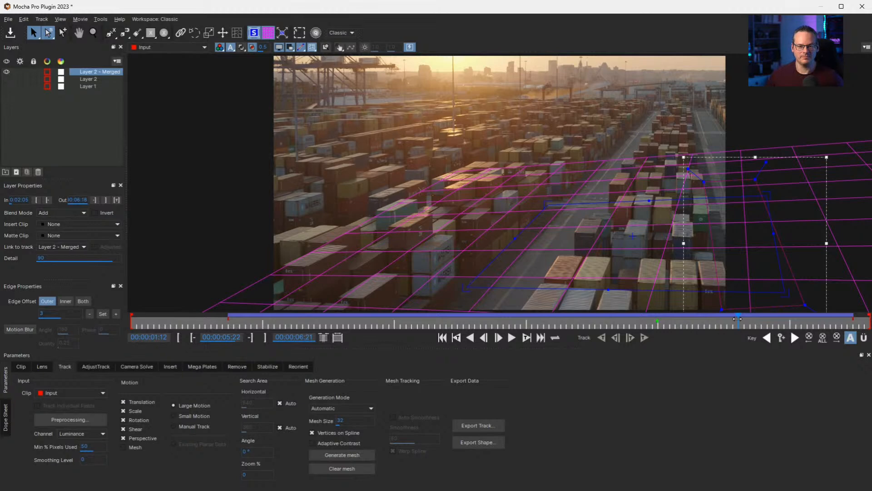